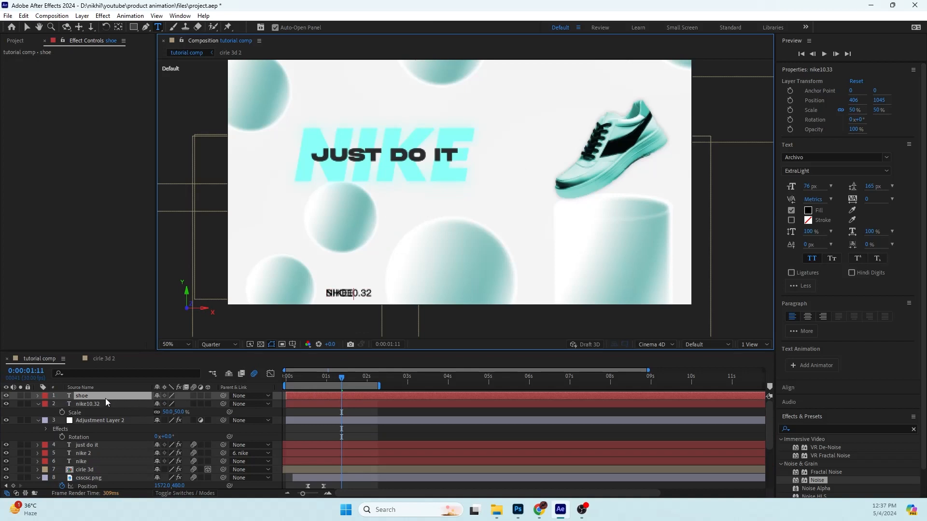
{"action": "left_click", "coordinate": [105, 399]}
{"action": "key", "text": "v"}
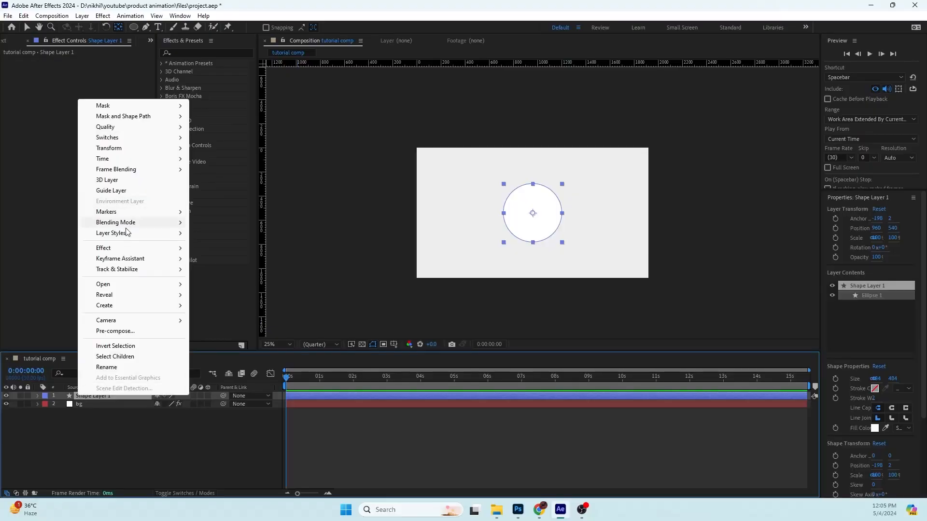
{"action": "mouse_move", "coordinate": [126, 233]}
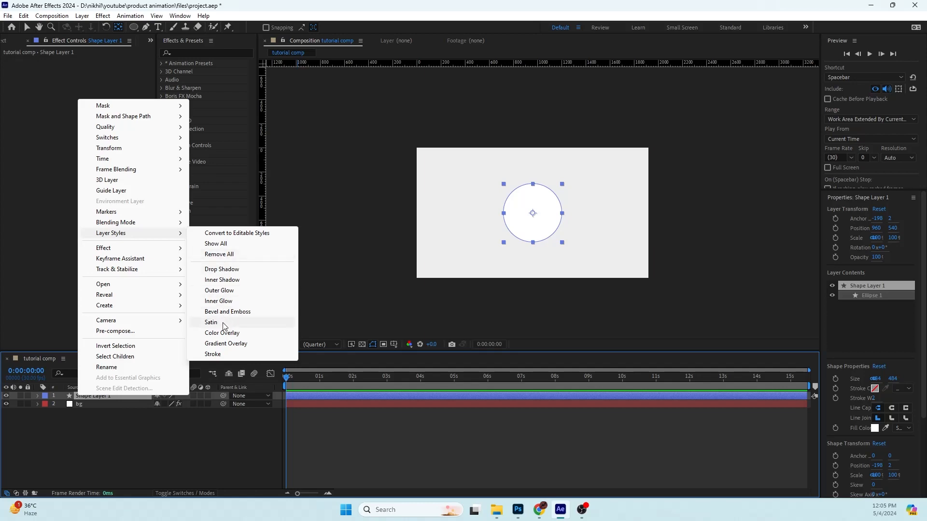
{"action": "left_click", "coordinate": [224, 344]}
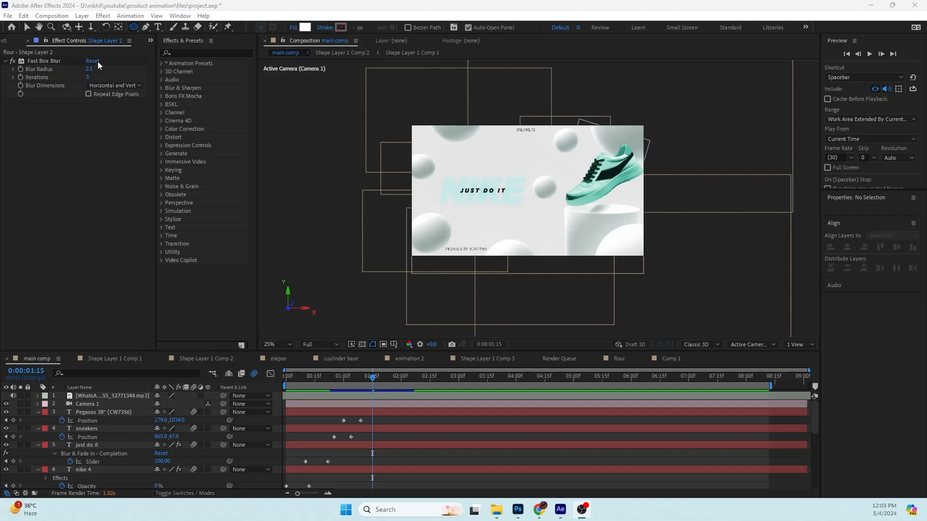
Examine the finished shoe advert frame in the main comp up close and as a whole
{"action": "left_click", "coordinate": [27, 27]}
{"action": "scroll", "coordinate": [550, 164], "scroll_direction": "up", "scroll_amount": 1}
{"action": "left_click_drag", "start_coordinate": [551, 164], "coordinate": [588, 247]}
{"action": "left_click_drag", "start_coordinate": [571, 288], "coordinate": [558, 186]}
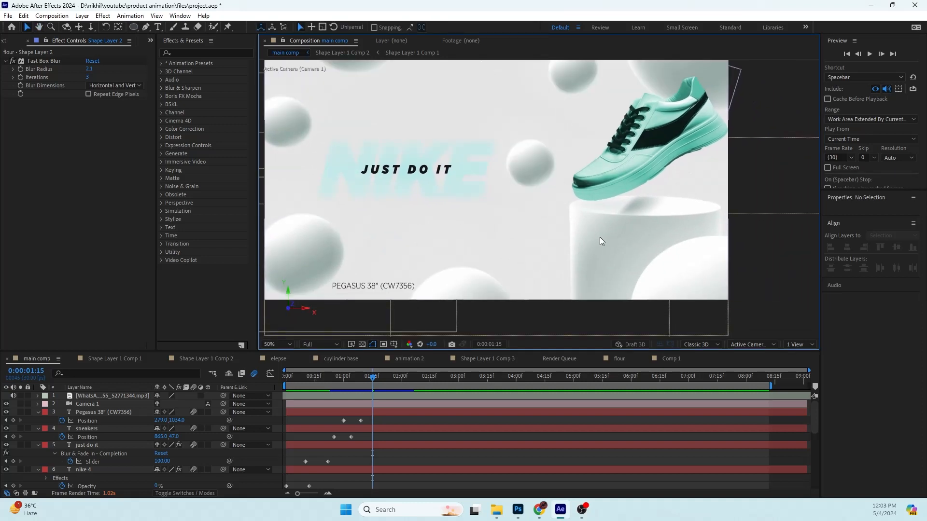
{"action": "left_click_drag", "start_coordinate": [600, 237], "coordinate": [595, 213]}
{"action": "scroll", "coordinate": [519, 181], "scroll_direction": "down", "scroll_amount": 2}
{"action": "left_click_drag", "start_coordinate": [520, 182], "coordinate": [504, 195]}
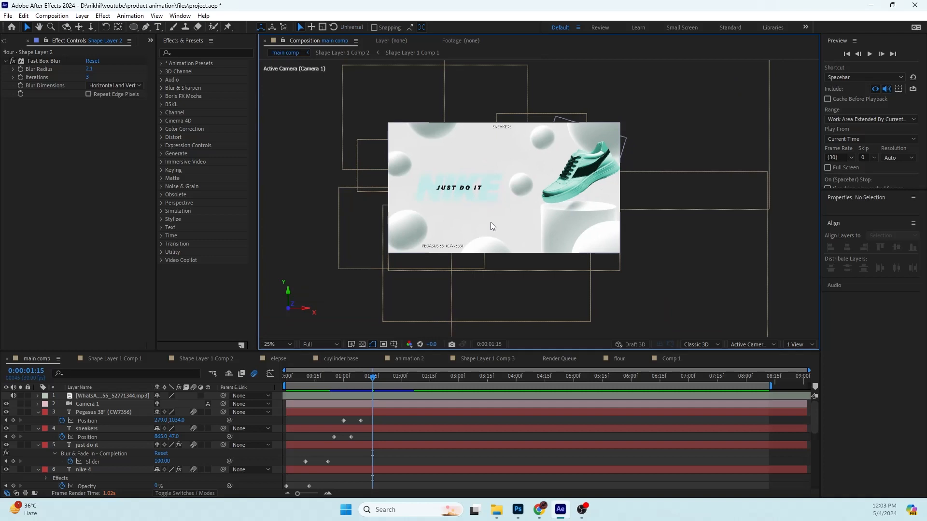
Create a new 1920 x 1080 composition named tutorial comp at 30 fps with a duration of 0:00:15:15
{"action": "left_click", "coordinate": [150, 41]}
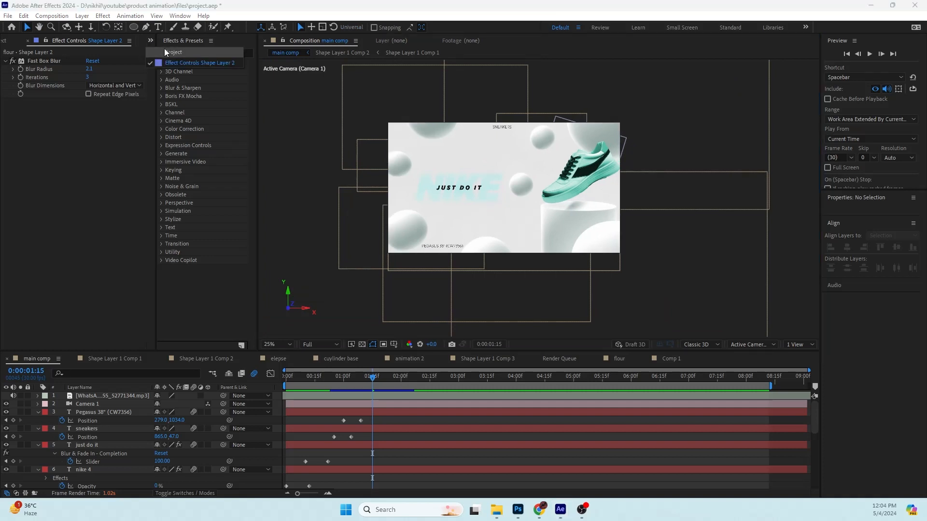
{"action": "left_click", "coordinate": [167, 51]}
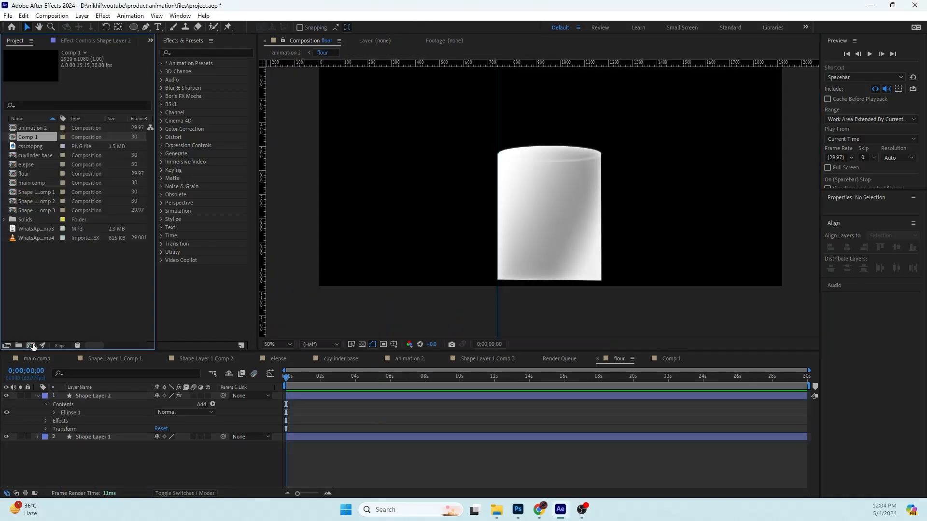
{"action": "left_click", "coordinate": [30, 346]}
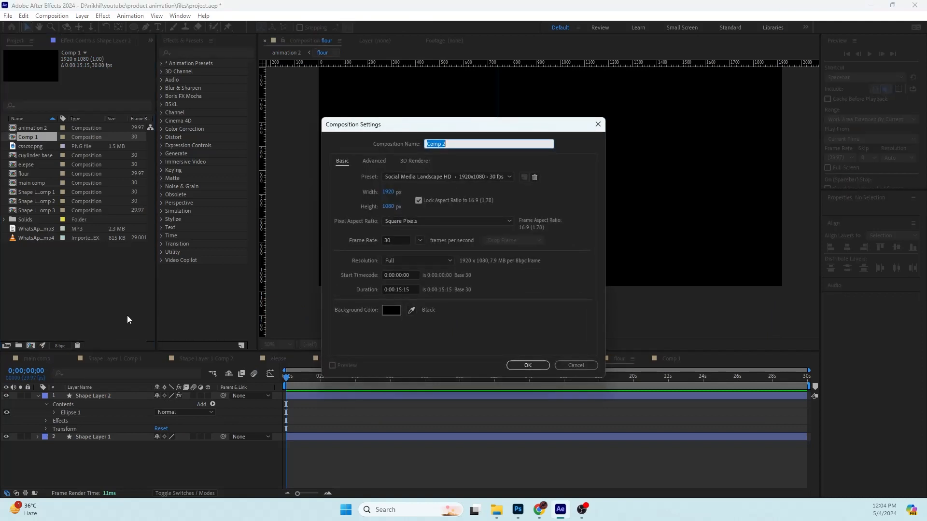
{"action": "type", "text": "t"}
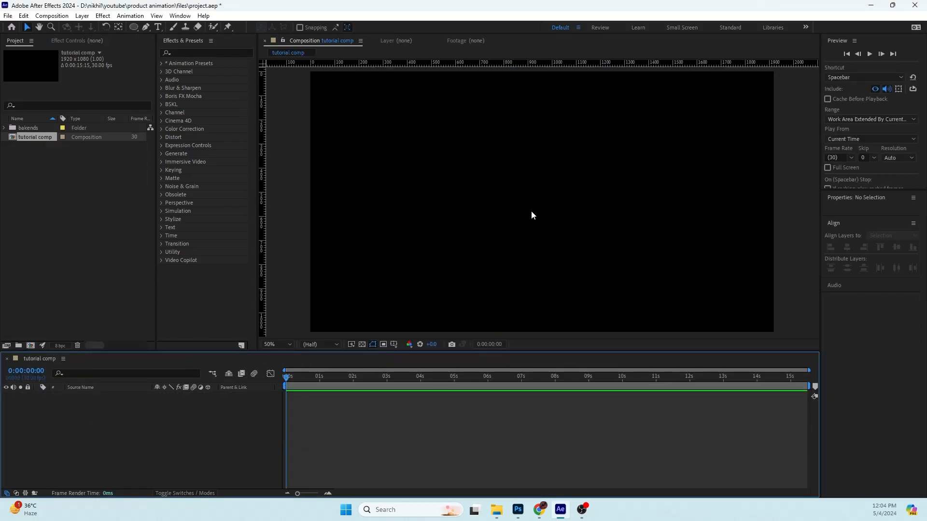
Add a white 1920 x 1080 solid layer named bg to the composition
{"action": "scroll", "coordinate": [574, 184], "scroll_direction": "down", "scroll_amount": 2}
{"action": "right_click", "coordinate": [72, 433]}
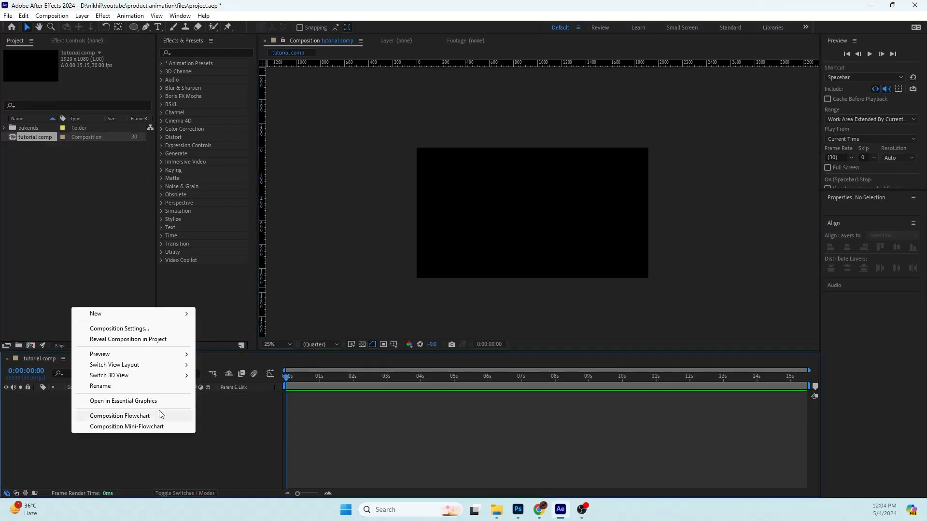
{"action": "right_click", "coordinate": [35, 436]}
{"action": "mouse_move", "coordinate": [68, 319]}
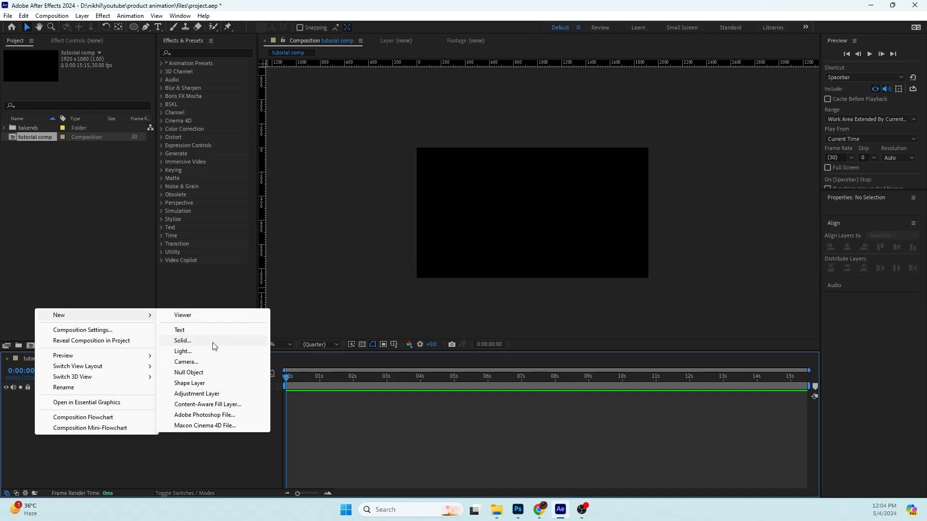
{"action": "left_click", "coordinate": [181, 340]}
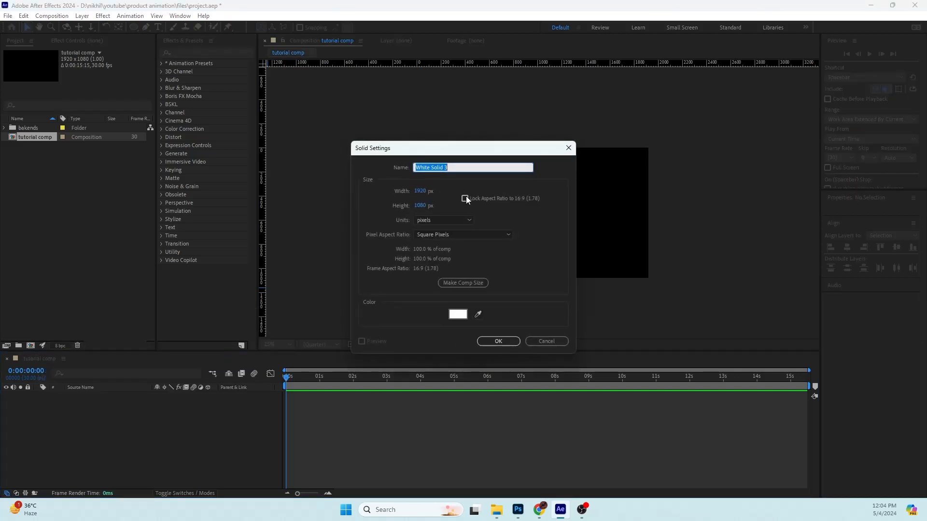
{"action": "type", "text": "bngg"}
{"action": "key", "text": "Return"}
{"action": "left_click", "coordinate": [77, 459]}
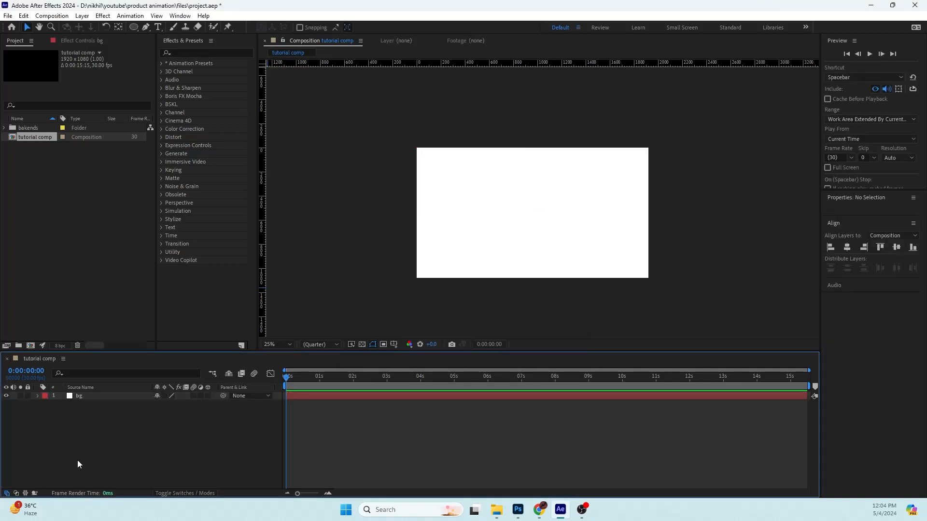
Apply the Fill effect to the bg layer and set its color to light grey EEEEEE
{"action": "left_click", "coordinate": [88, 397]}
{"action": "key", "text": "ctrl+space"}
{"action": "type", "text": "fil"}
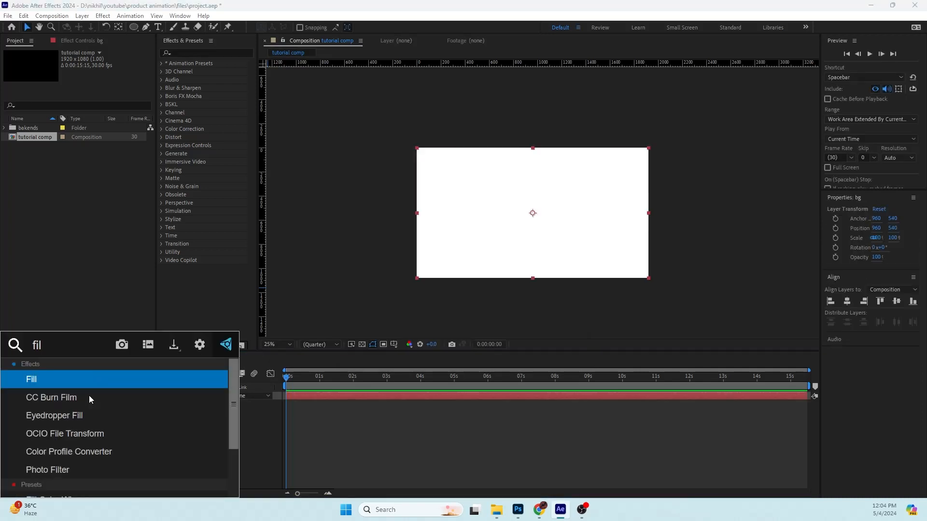
{"action": "key", "text": "Return"}
{"action": "left_click", "coordinate": [91, 86]}
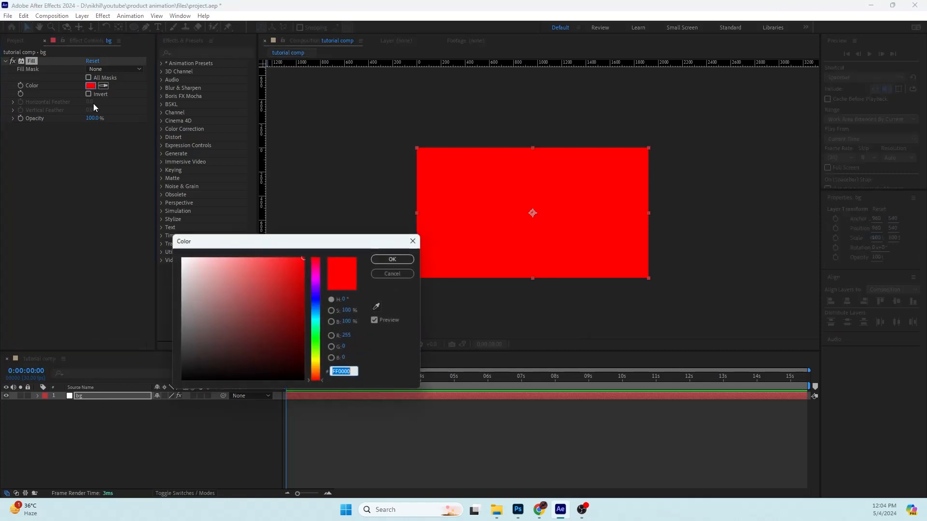
{"action": "left_click_drag", "start_coordinate": [204, 266], "coordinate": [158, 264]}
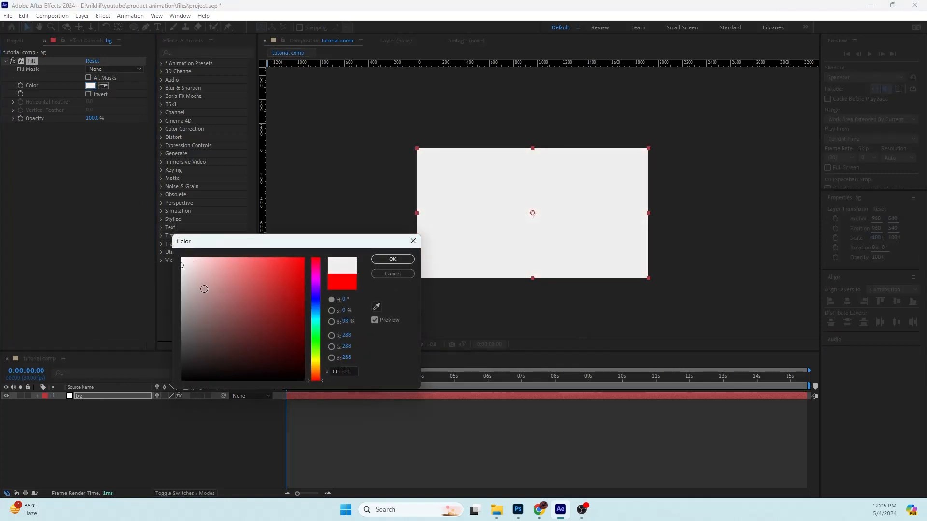
{"action": "left_click", "coordinate": [384, 261]}
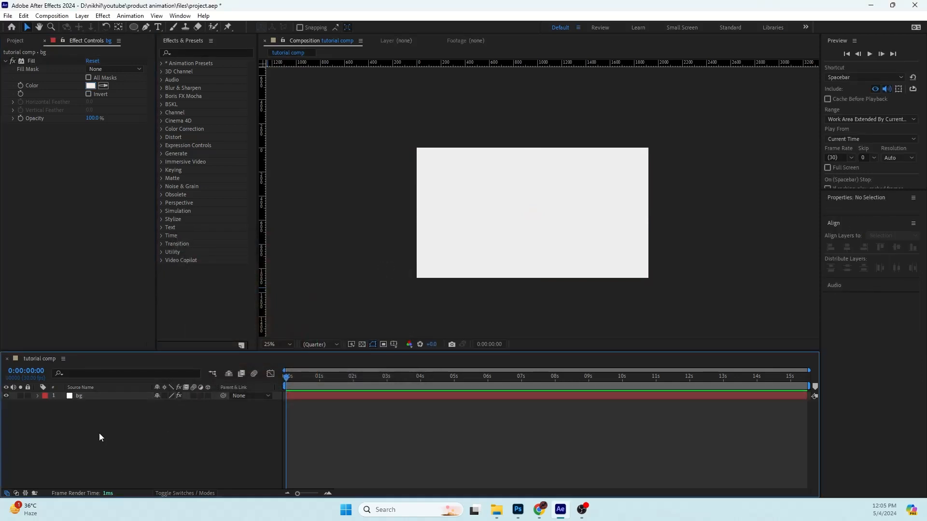
Draw a white circle about 484 px in diameter on a new shape layer with the Ellipse tool
{"action": "left_click", "coordinate": [135, 28]}
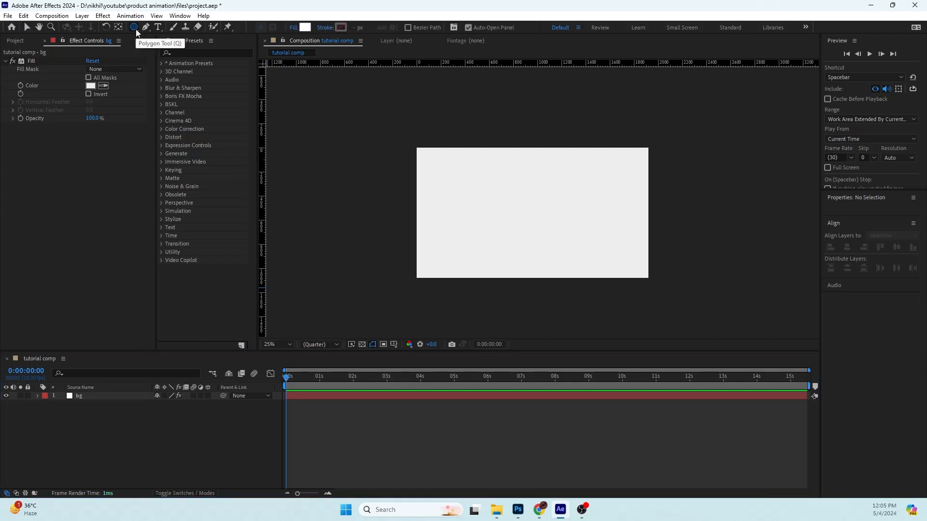
{"action": "key", "text": "q"}
{"action": "key", "text": "q"}
{"action": "key", "text": "q"}
{"action": "key", "text": "q"}
{"action": "left_click_drag", "start_coordinate": [485, 190], "coordinate": [537, 217]}
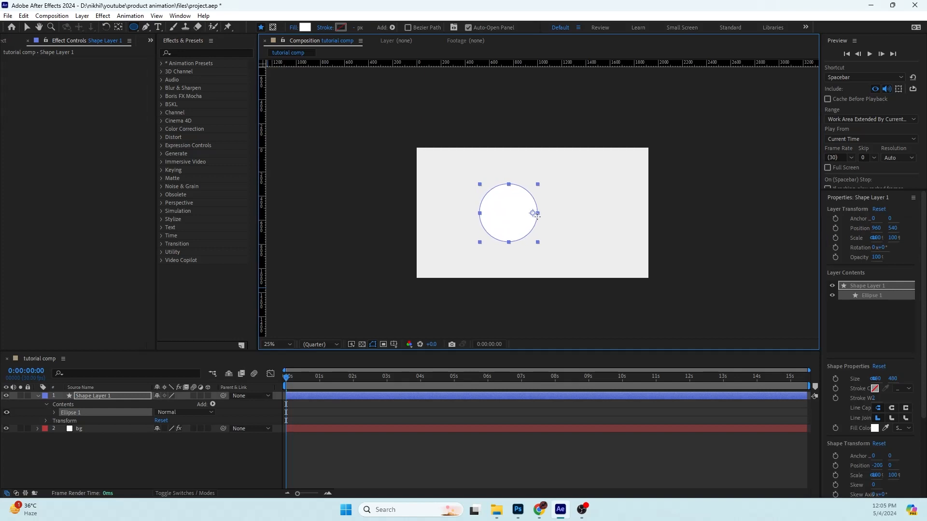
{"action": "left_click_drag", "start_coordinate": [537, 215], "coordinate": [541, 219]}
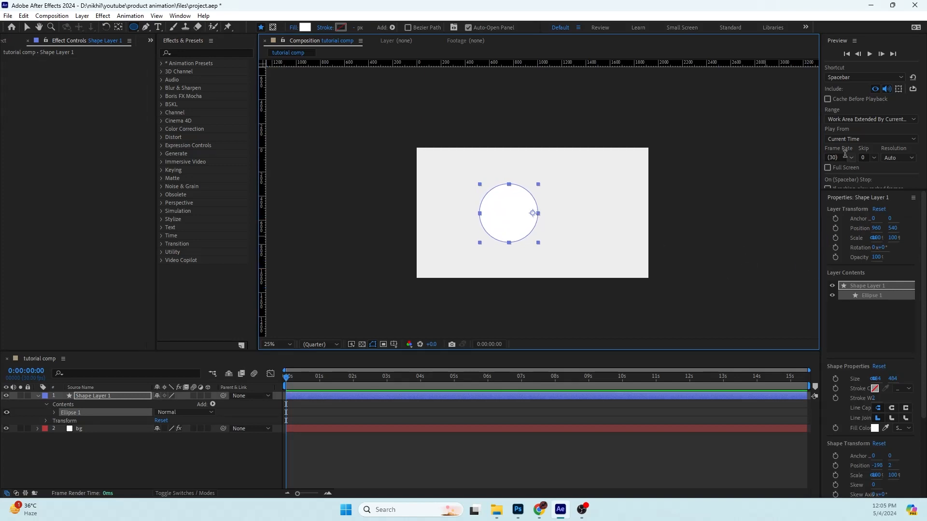
Center the circle horizontally in the composition, with its anchor point at the circle's middle
{"action": "scroll", "coordinate": [877, 441], "scroll_direction": "down", "scroll_amount": 4}
{"action": "left_click", "coordinate": [848, 452]}
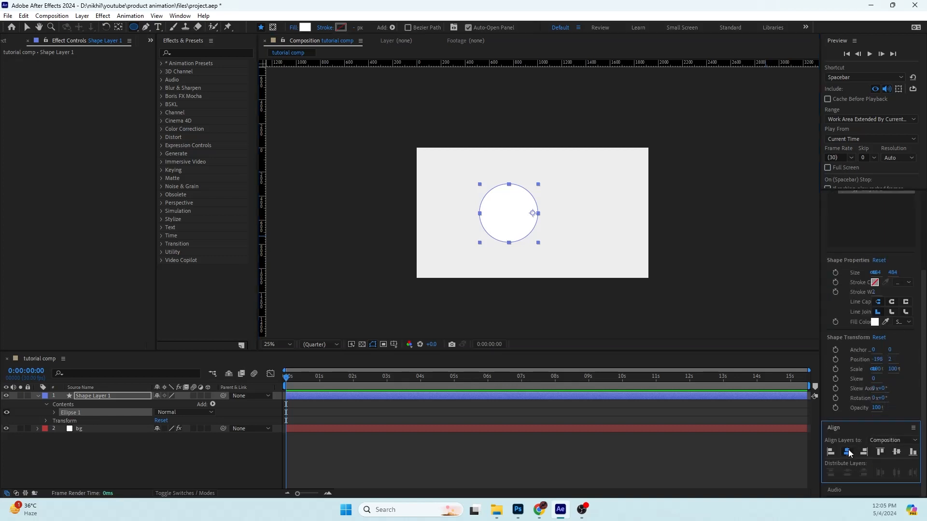
{"action": "left_click", "coordinate": [119, 27]}
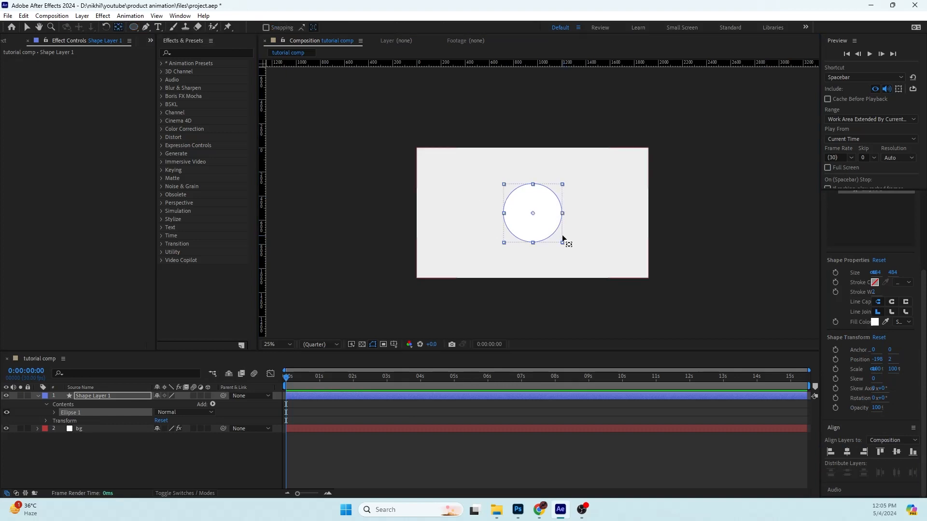
Apply a Gradient Overlay layer style to the circle's shape layer
{"action": "left_click", "coordinate": [37, 396]}
{"action": "left_click", "coordinate": [57, 425]}
{"action": "left_click", "coordinate": [96, 395]}
{"action": "right_click", "coordinate": [96, 395]}
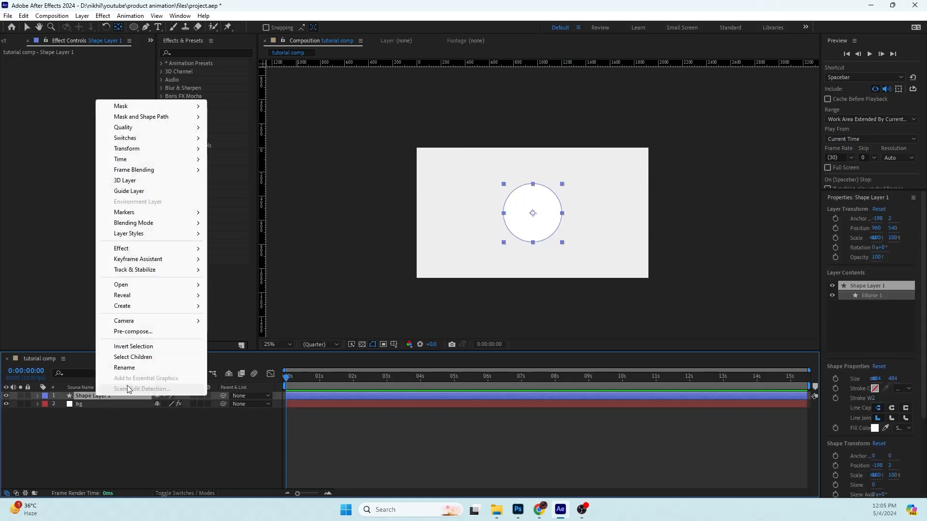
{"action": "right_click", "coordinate": [78, 396]}
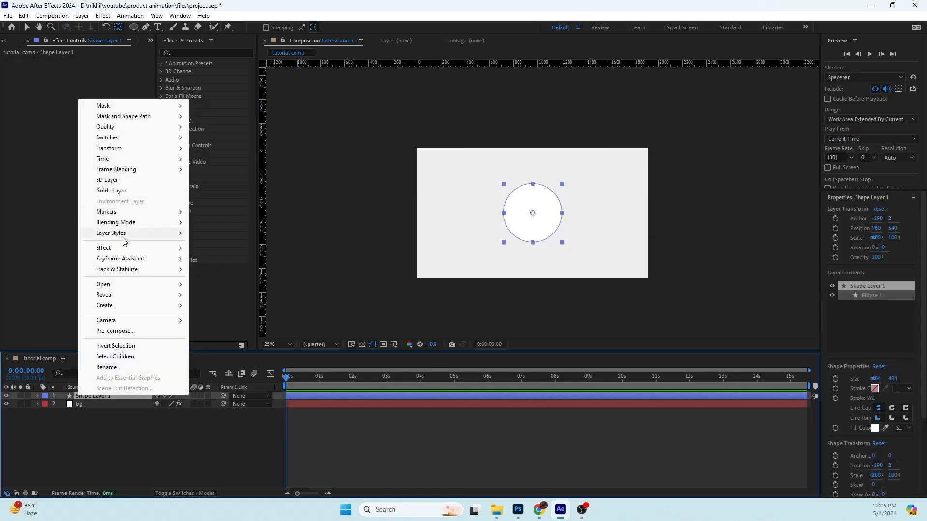
{"action": "mouse_move", "coordinate": [120, 240]}
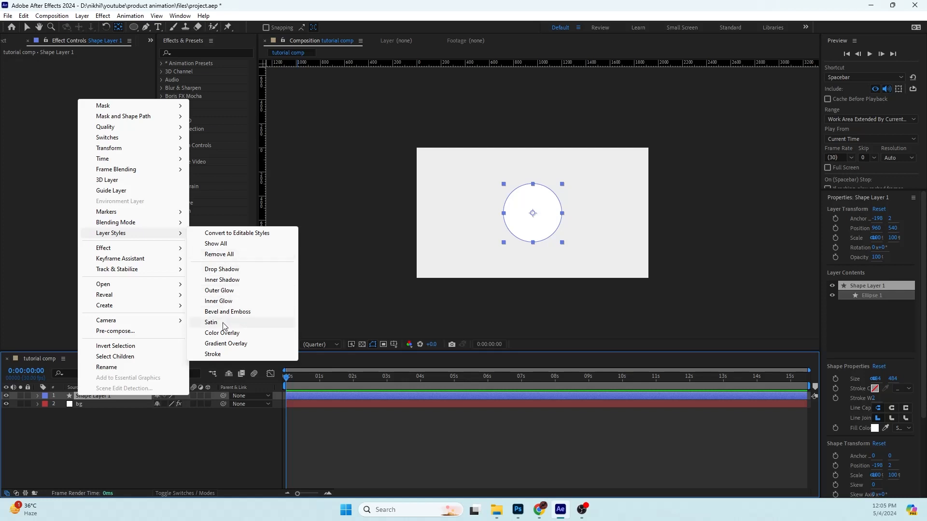
{"action": "left_click", "coordinate": [222, 344]}
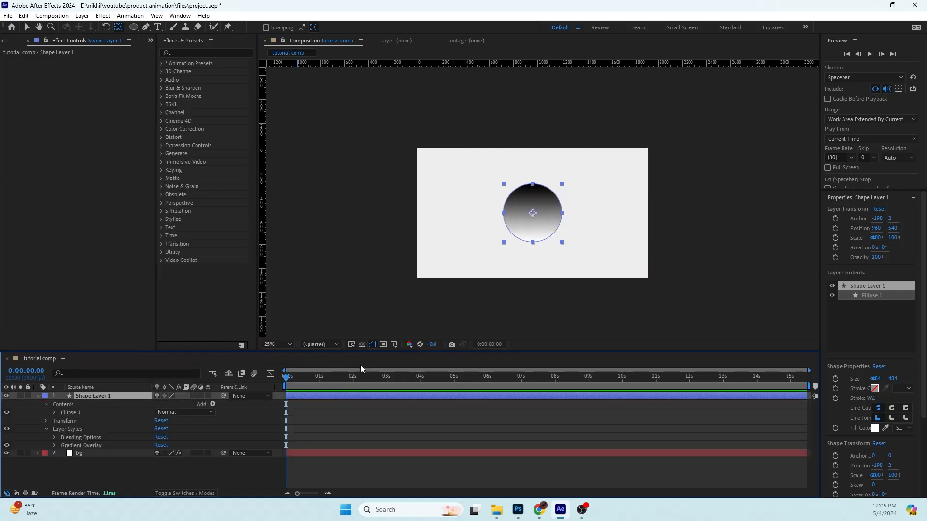
Edit the Gradient Overlay colors, setting the black end stop to light grey D6D6D6
{"action": "left_click", "coordinate": [54, 445]}
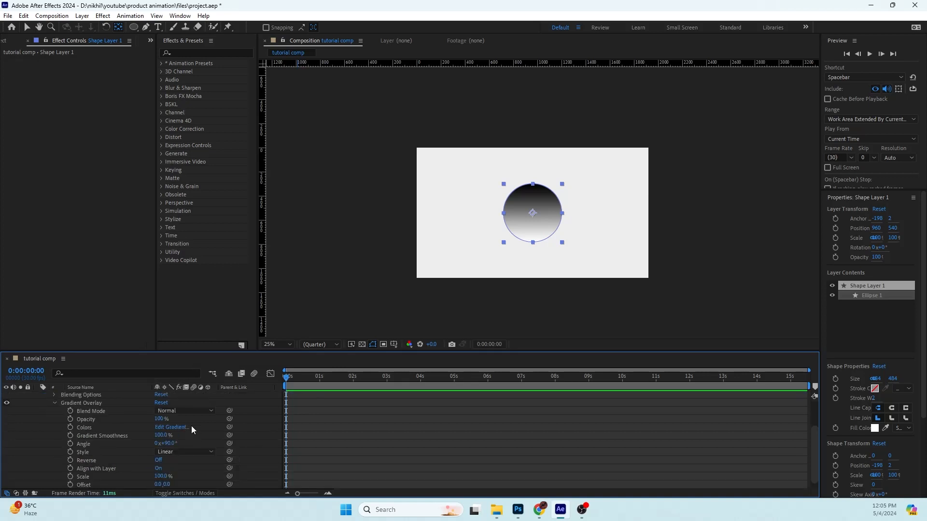
{"action": "left_click", "coordinate": [178, 427]}
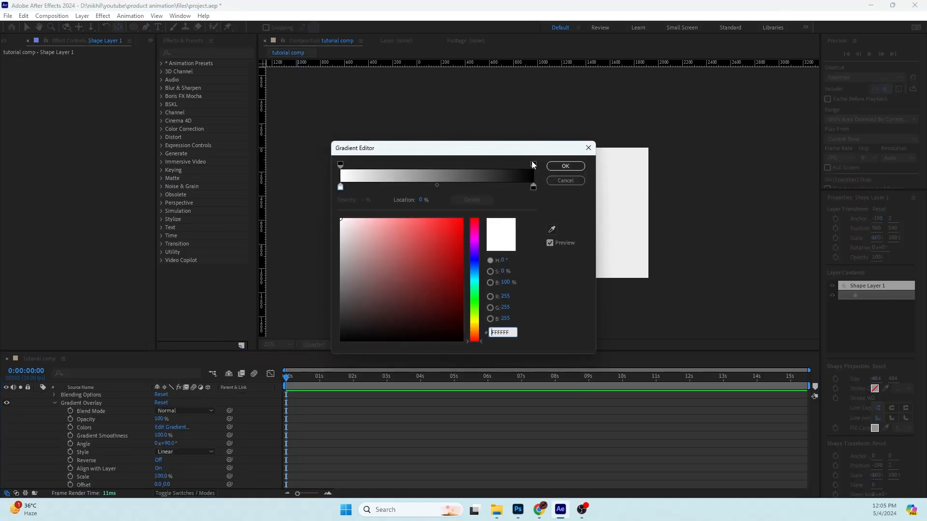
{"action": "left_click_drag", "start_coordinate": [524, 152], "coordinate": [262, 141]}
{"action": "left_click", "coordinate": [276, 177]}
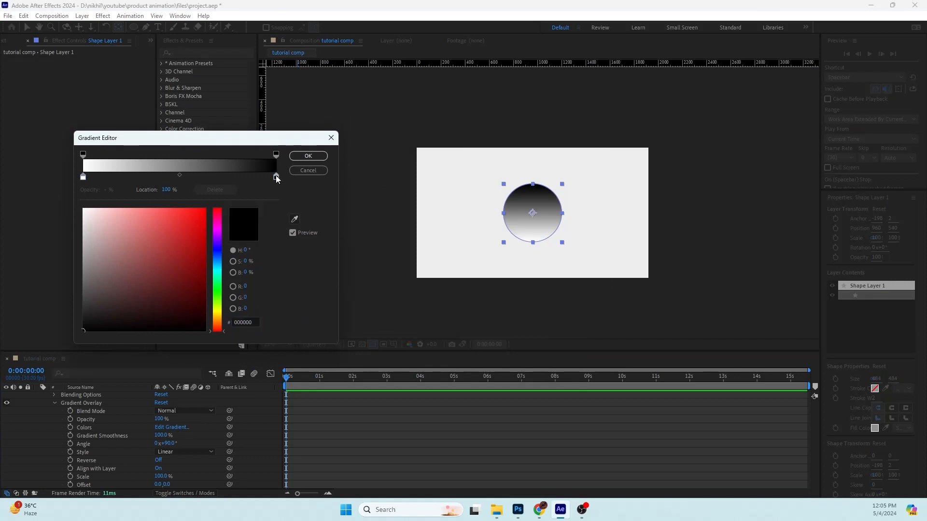
{"action": "left_click_drag", "start_coordinate": [103, 216], "coordinate": [40, 226]}
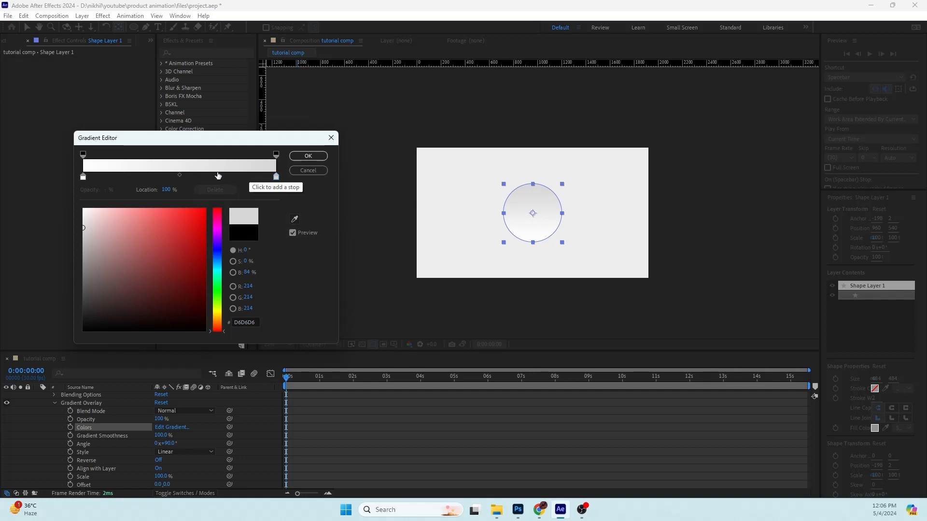
Add a color stop at 70% in the gradient, set it to mid grey 8A8A8A, and accept the gradient
{"action": "left_click", "coordinate": [218, 177]}
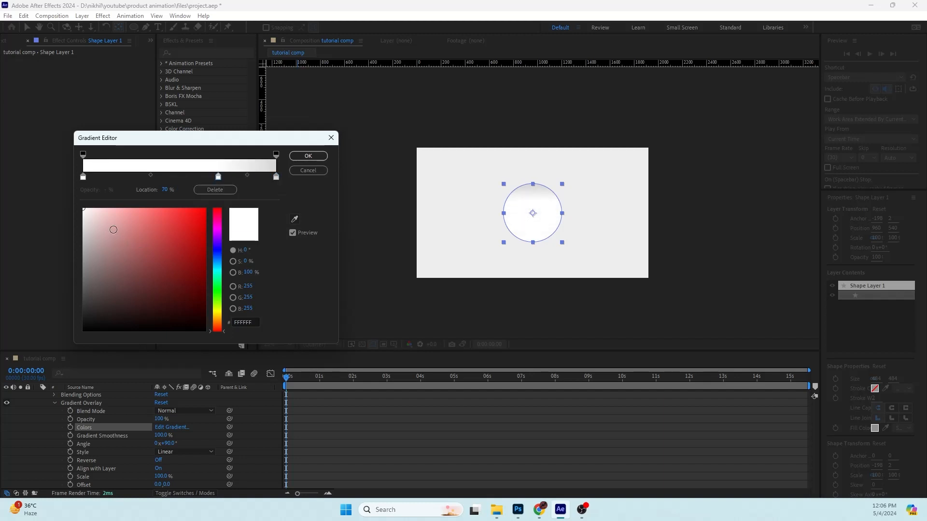
{"action": "left_click_drag", "start_coordinate": [113, 229], "coordinate": [70, 245]}
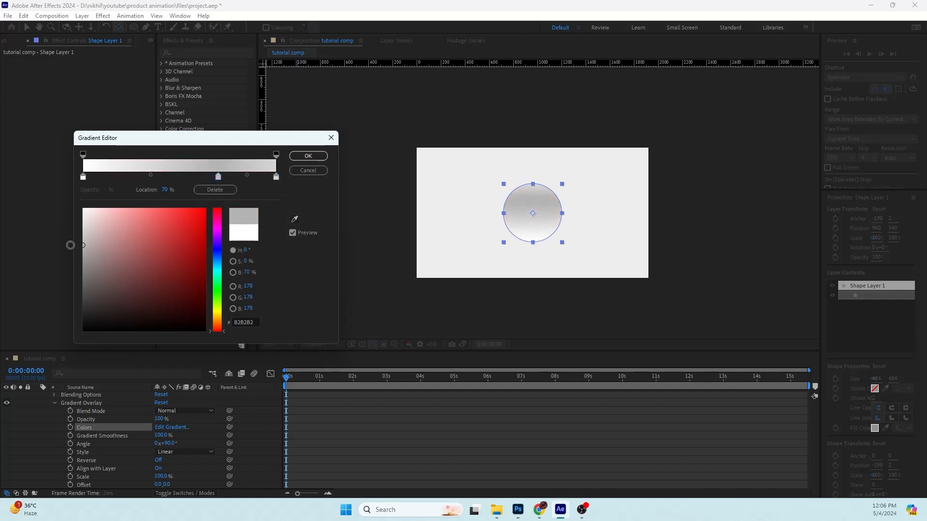
{"action": "left_click", "coordinate": [250, 273]}
{"action": "type", "text": "50"}
{"action": "left_click", "coordinate": [288, 267]}
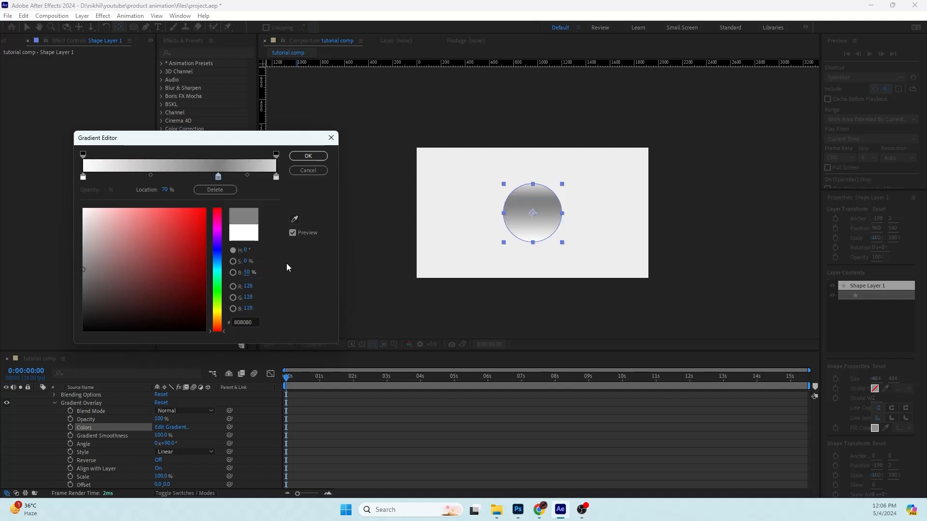
{"action": "left_click_drag", "start_coordinate": [254, 277], "coordinate": [252, 272]}
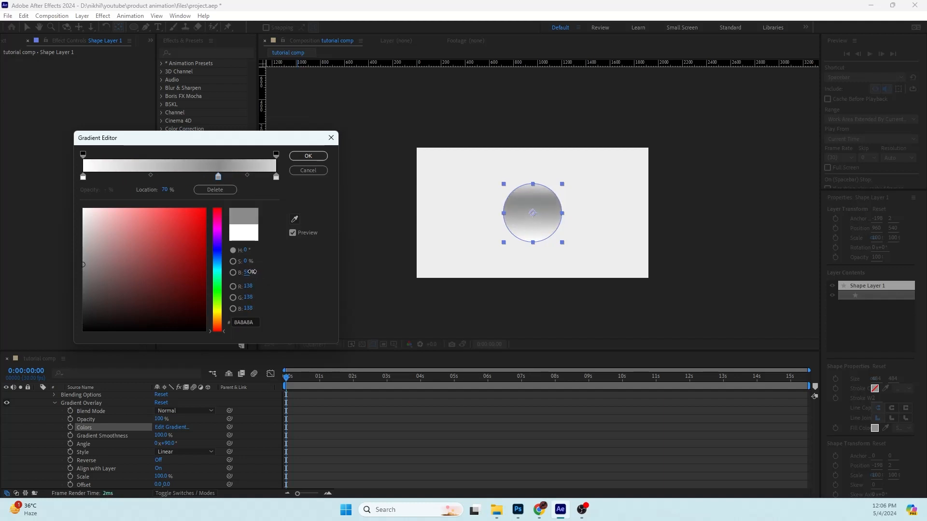
{"action": "left_click", "coordinate": [308, 155]}
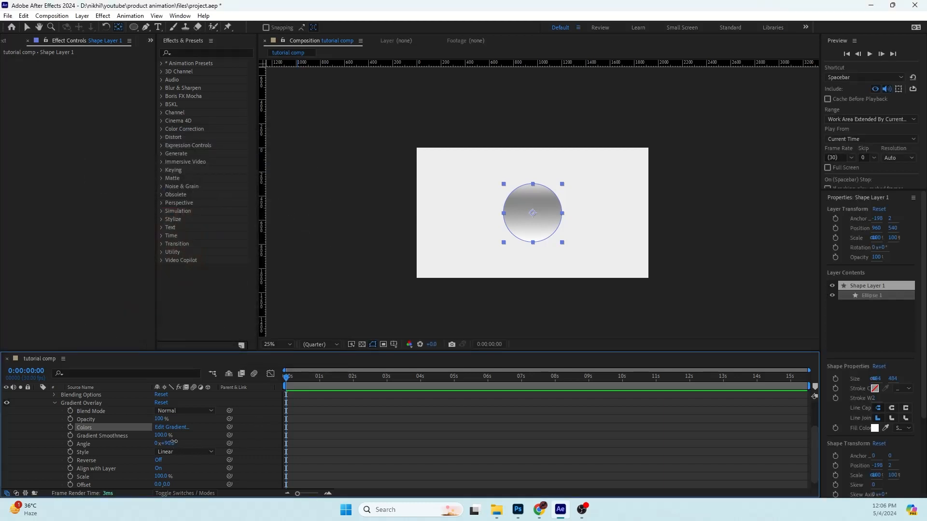
Set the Gradient Overlay angle to -20° so the circle's shading runs diagonally
{"action": "left_click_drag", "start_coordinate": [169, 444], "coordinate": [116, 435]}
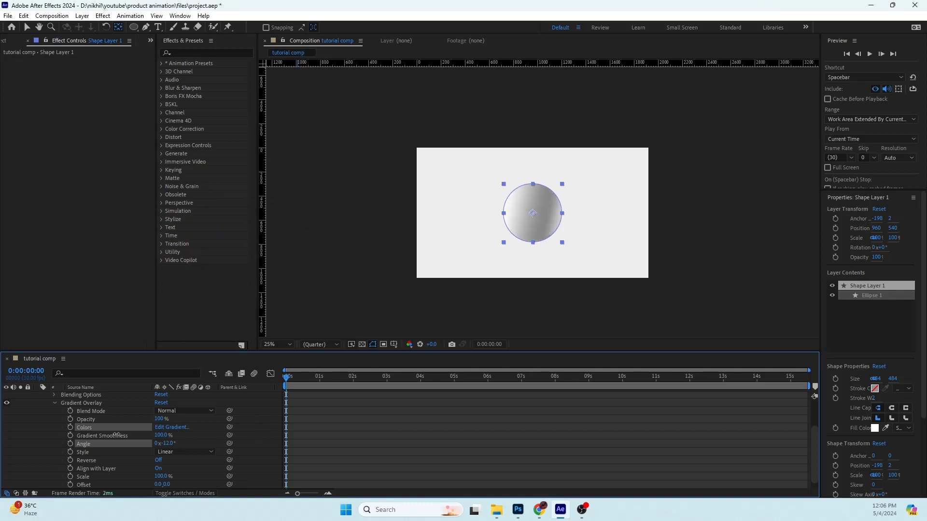
{"action": "left_click", "coordinate": [495, 193]}
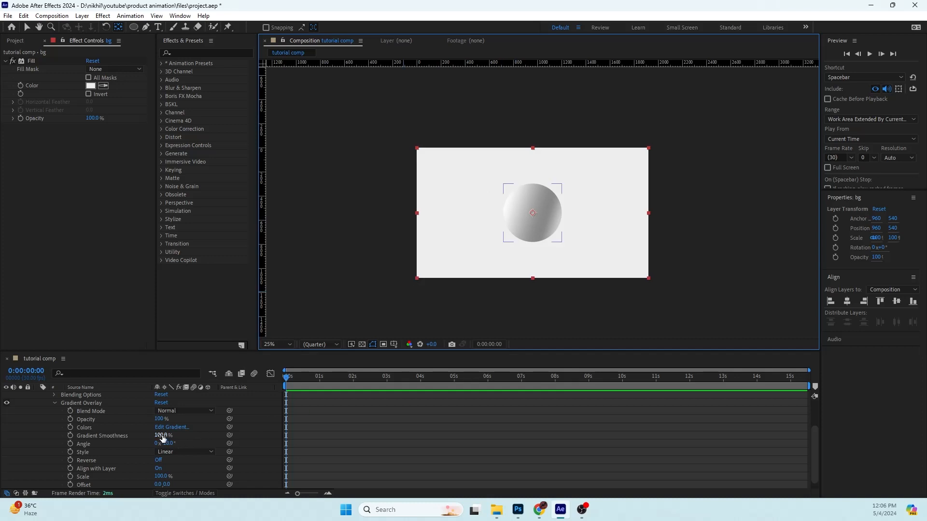
{"action": "left_click_drag", "start_coordinate": [171, 442], "coordinate": [167, 443]}
{"action": "left_click", "coordinate": [386, 442]}
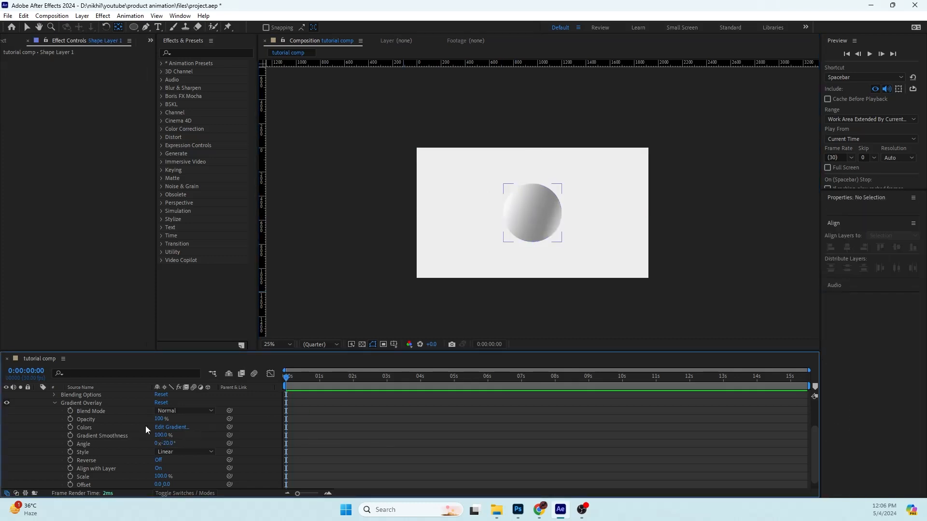
Apply an Inner Glow layer style to the circle's shape layer
{"action": "scroll", "coordinate": [120, 436], "scroll_direction": "up", "scroll_amount": 2}
{"action": "left_click", "coordinate": [39, 396]}
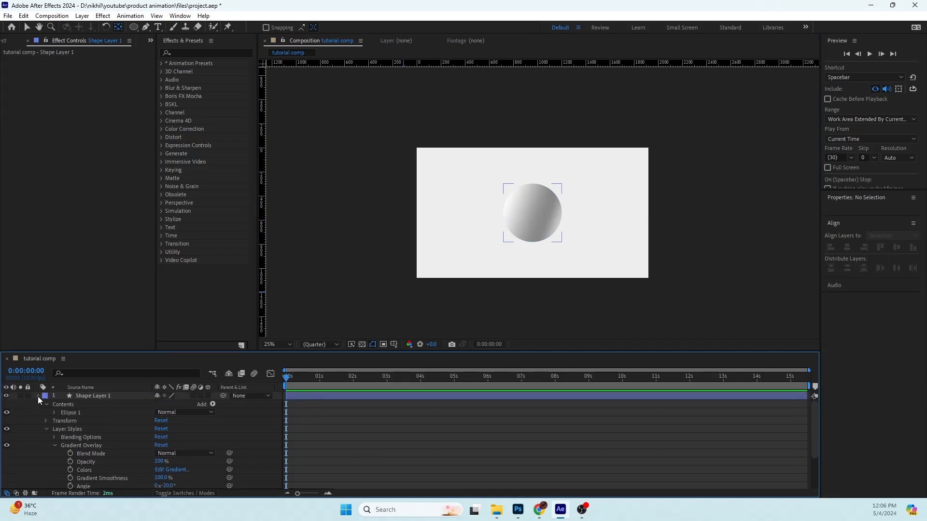
{"action": "right_click", "coordinate": [86, 396]}
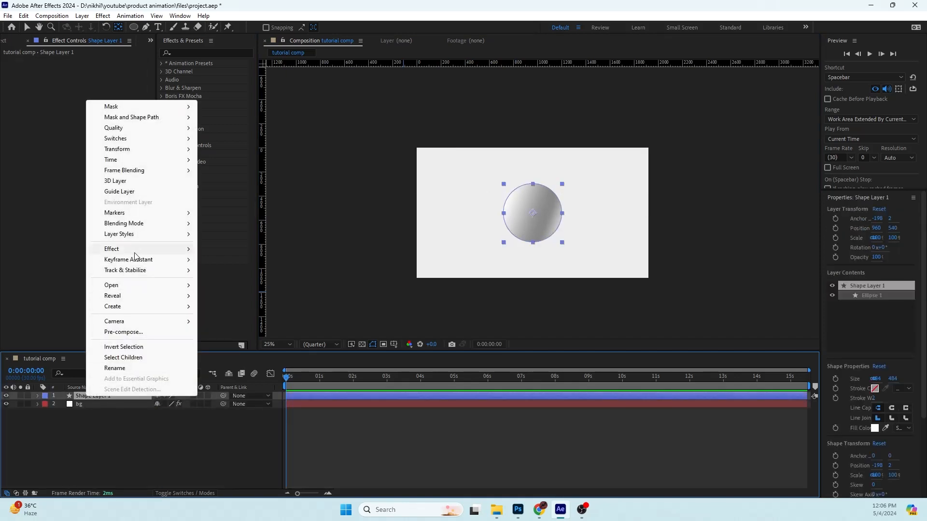
{"action": "mouse_move", "coordinate": [139, 237]}
{"action": "left_click", "coordinate": [234, 302]}
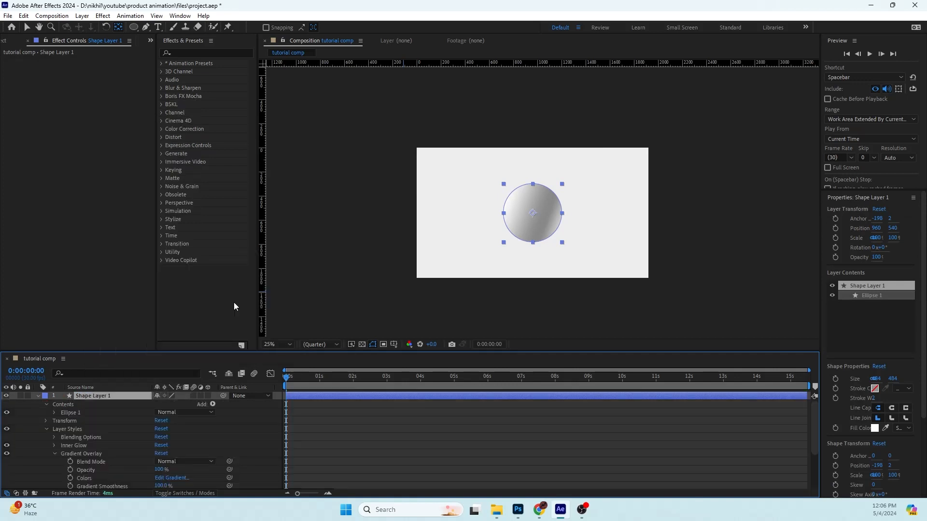
Set the Inner Glow's blend mode to Normal and its color to white FFFFFF
{"action": "scroll", "coordinate": [146, 432], "scroll_direction": "down", "scroll_amount": 4}
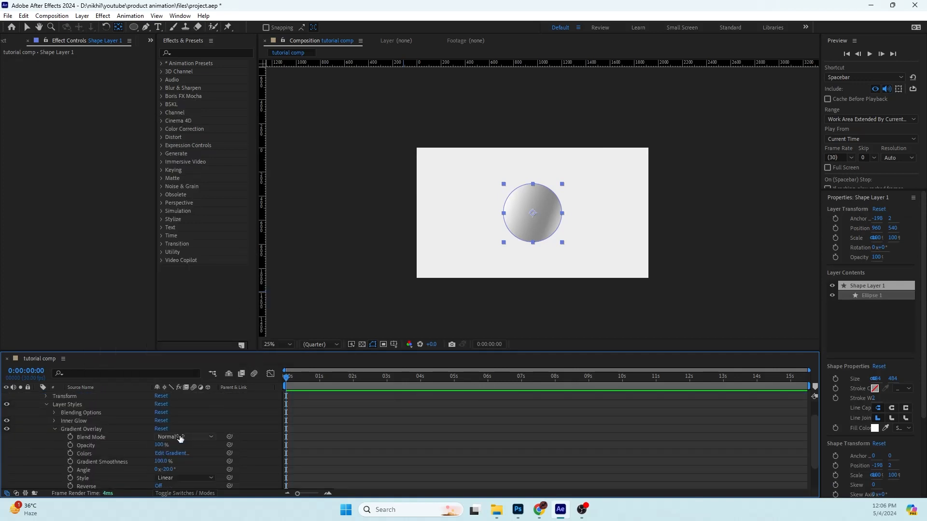
{"action": "scroll", "coordinate": [78, 442], "scroll_direction": "up", "scroll_amount": 1}
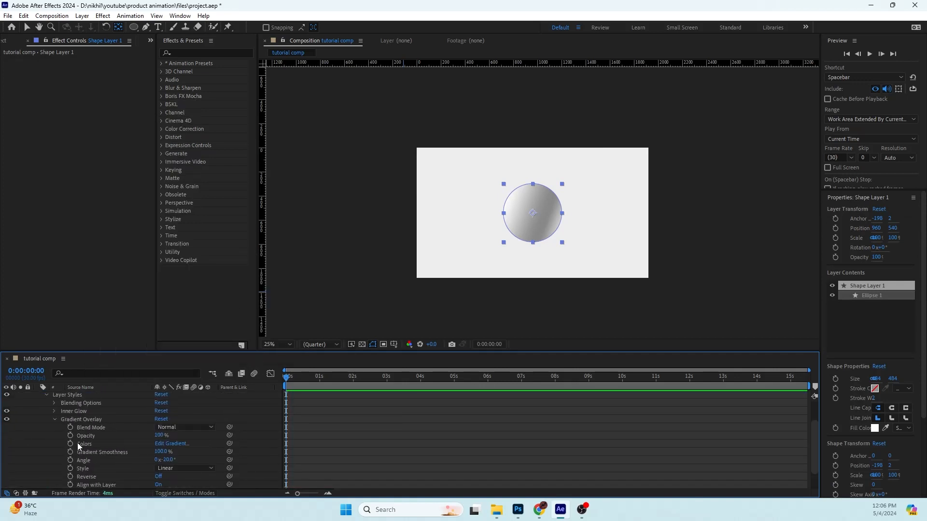
{"action": "left_click", "coordinate": [55, 420]}
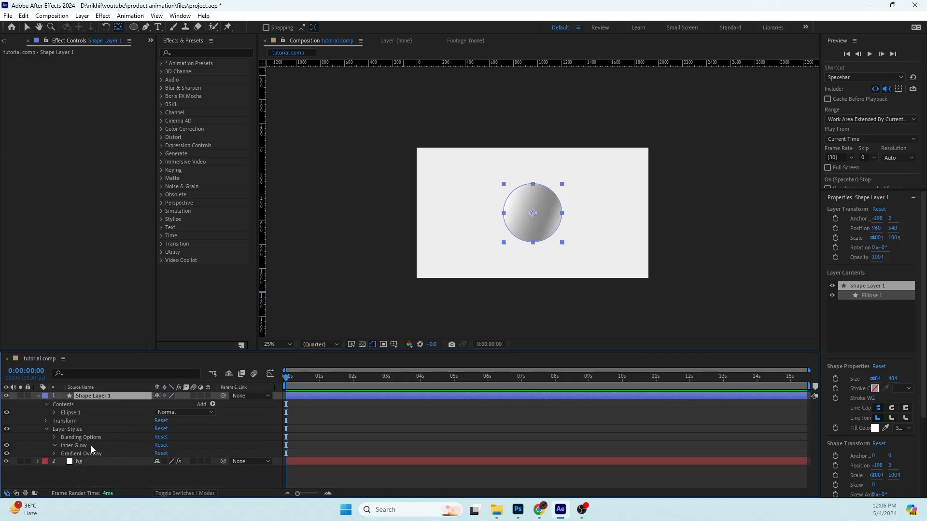
{"action": "left_click", "coordinate": [54, 445]}
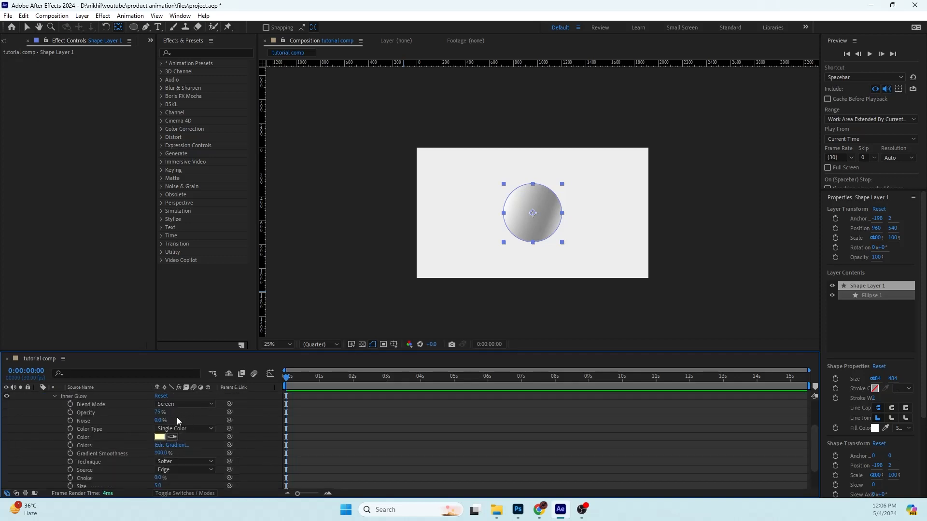
{"action": "left_click", "coordinate": [174, 404]}
{"action": "left_click", "coordinate": [182, 89]}
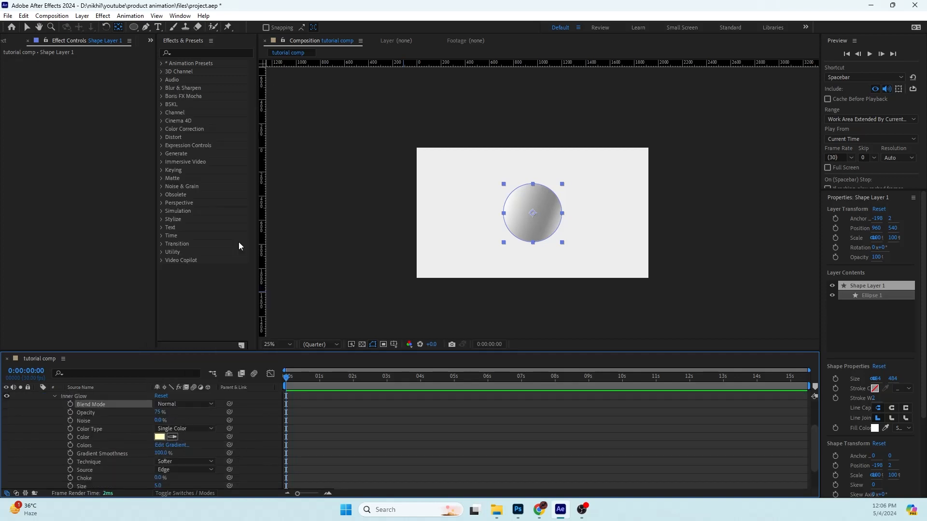
{"action": "left_click", "coordinate": [157, 436]}
{"action": "left_click_drag", "start_coordinate": [224, 333], "coordinate": [179, 233]}
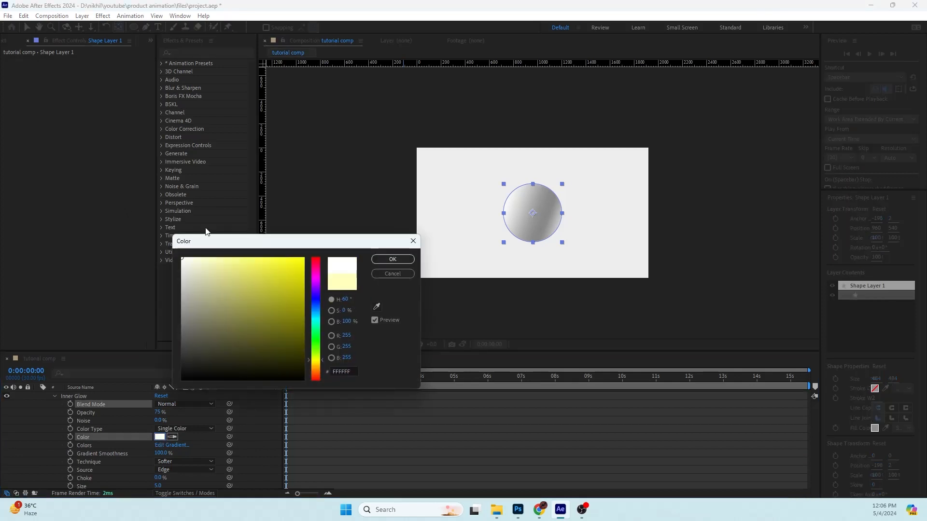
{"action": "left_click", "coordinate": [393, 259]}
Set the Inner Glow's size to 35, opacity to 100% and range to 43.1%
{"action": "scroll", "coordinate": [181, 449], "scroll_direction": "down", "scroll_amount": 1}
{"action": "left_click", "coordinate": [159, 461]}
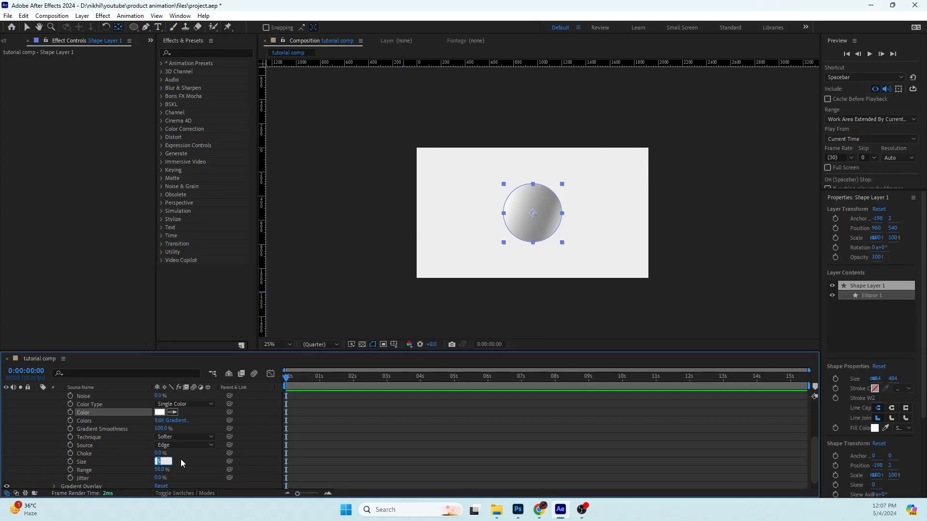
{"action": "type", "text": "20"}
{"action": "left_click", "coordinate": [181, 460]}
{"action": "scroll", "coordinate": [181, 454], "scroll_direction": "up", "scroll_amount": 2}
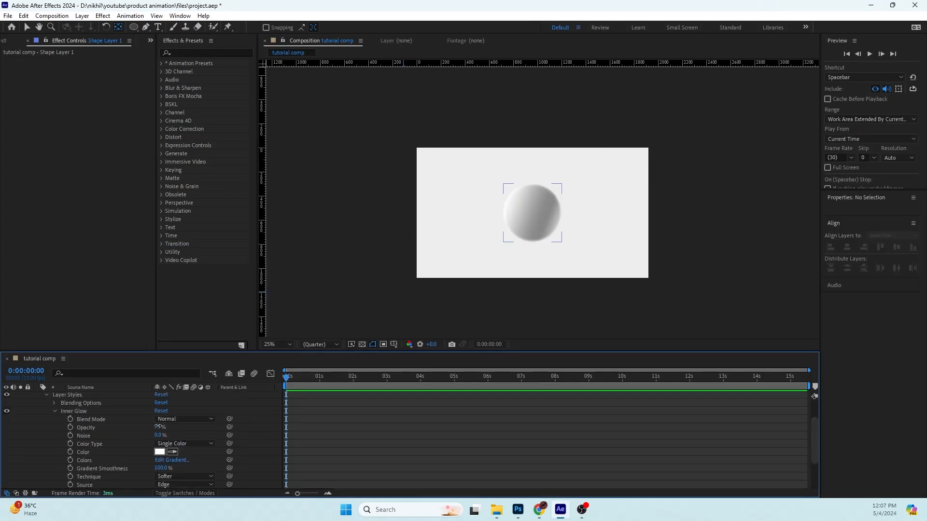
{"action": "left_click_drag", "start_coordinate": [159, 427], "coordinate": [273, 426]}
{"action": "scroll", "coordinate": [193, 459], "scroll_direction": "down", "scroll_amount": 3}
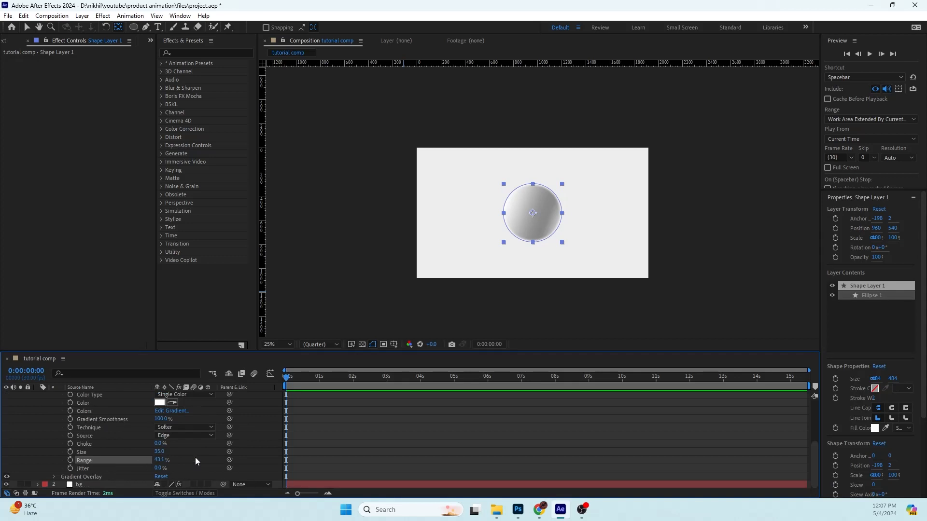
{"action": "left_click", "coordinate": [207, 459]}
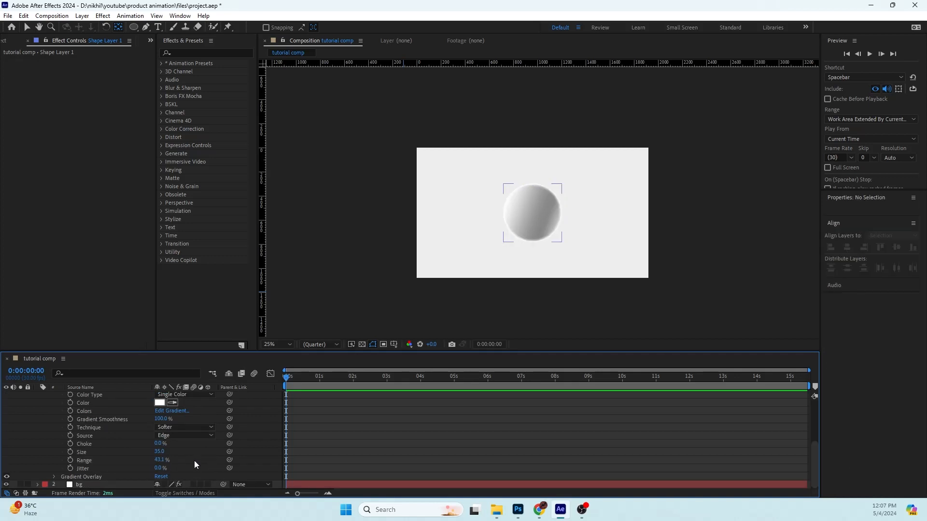
Apply a Satin layer style to the circle's shape layer
{"action": "scroll", "coordinate": [194, 461], "scroll_direction": "up", "scroll_amount": 3}
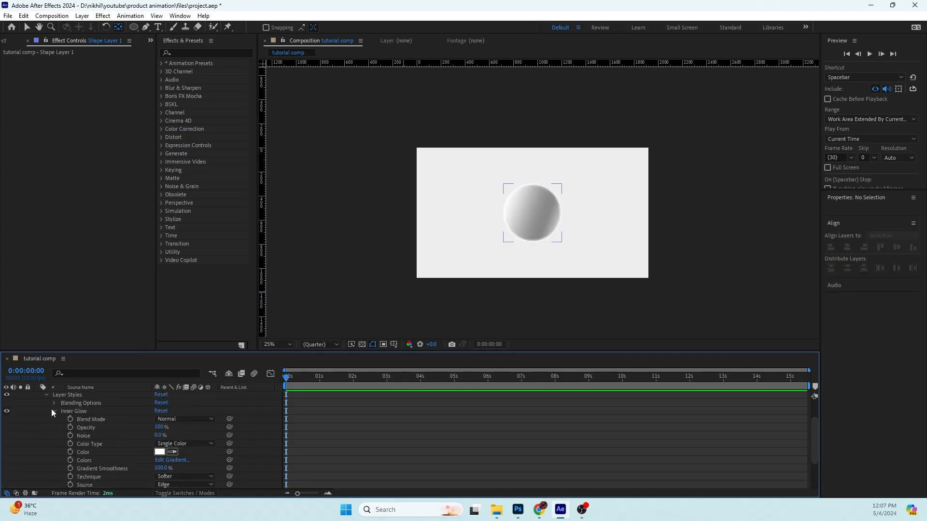
{"action": "scroll", "coordinate": [159, 428], "scroll_direction": "down", "scroll_amount": 2}
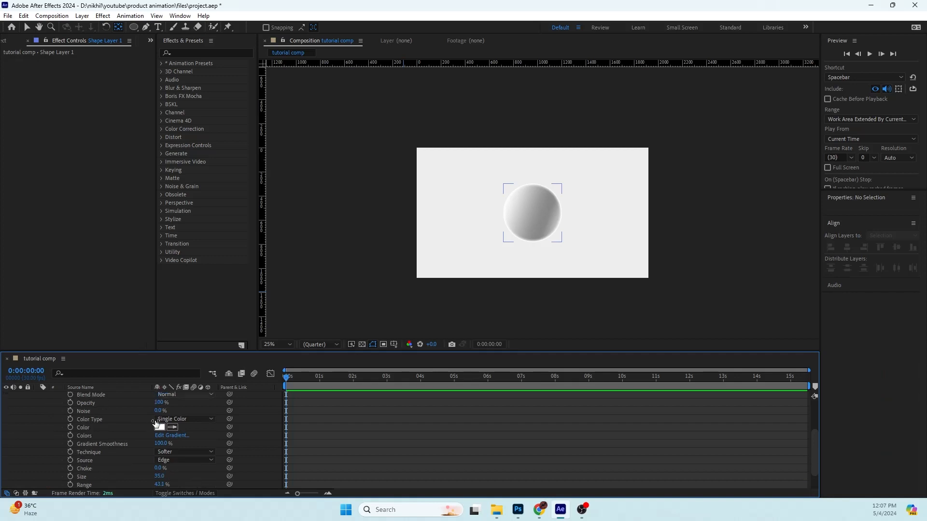
{"action": "scroll", "coordinate": [151, 435], "scroll_direction": "up", "scroll_amount": 2}
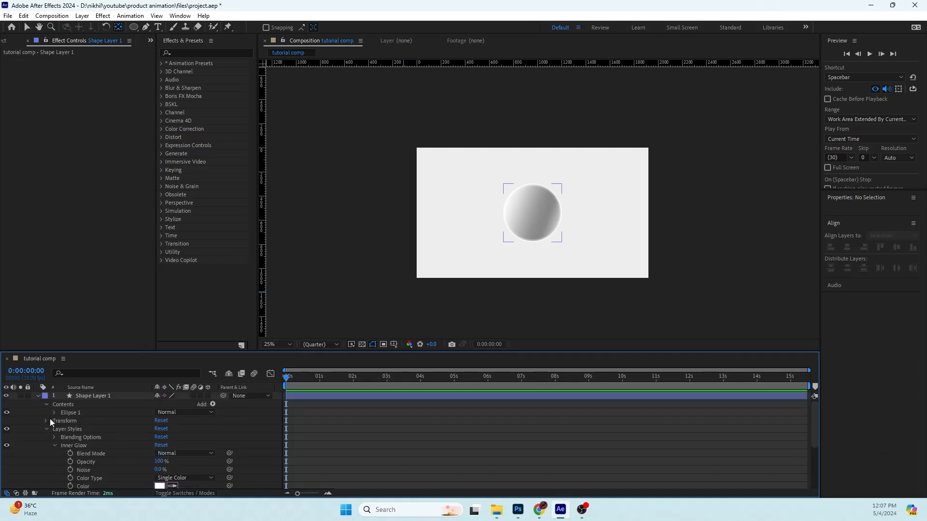
{"action": "left_click", "coordinate": [46, 430]}
{"action": "right_click", "coordinate": [91, 393]}
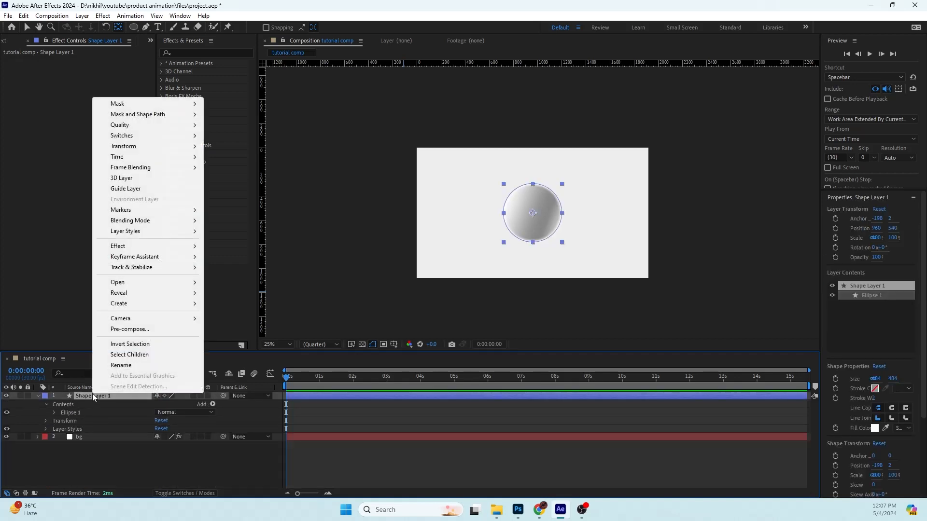
{"action": "mouse_move", "coordinate": [134, 232]}
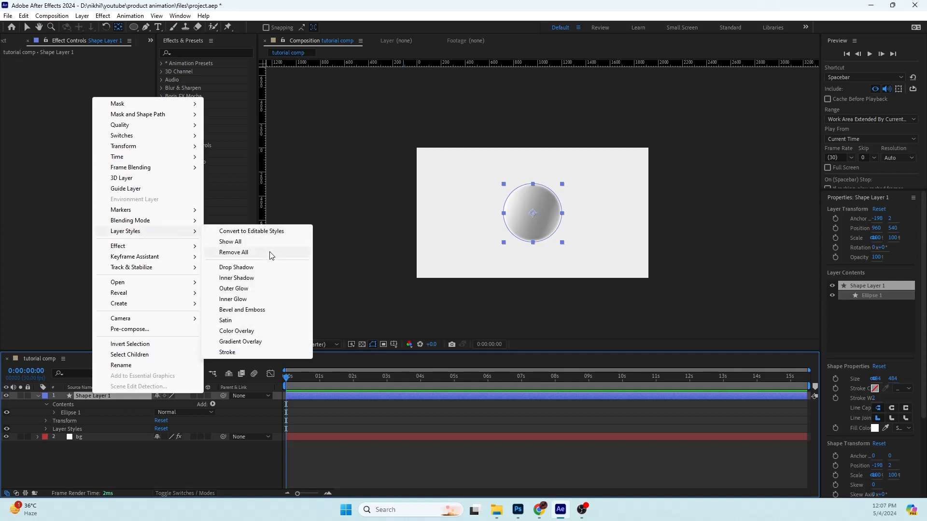
{"action": "left_click", "coordinate": [234, 321]}
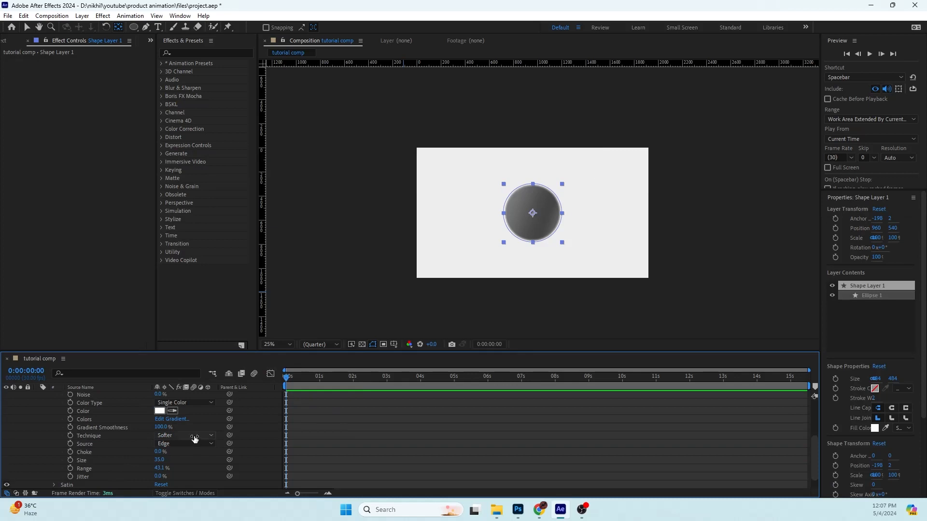
Set the Satin style's color to white and its blend mode to Normal
{"action": "scroll", "coordinate": [128, 439], "scroll_direction": "down", "scroll_amount": 1}
{"action": "left_click", "coordinate": [53, 468]}
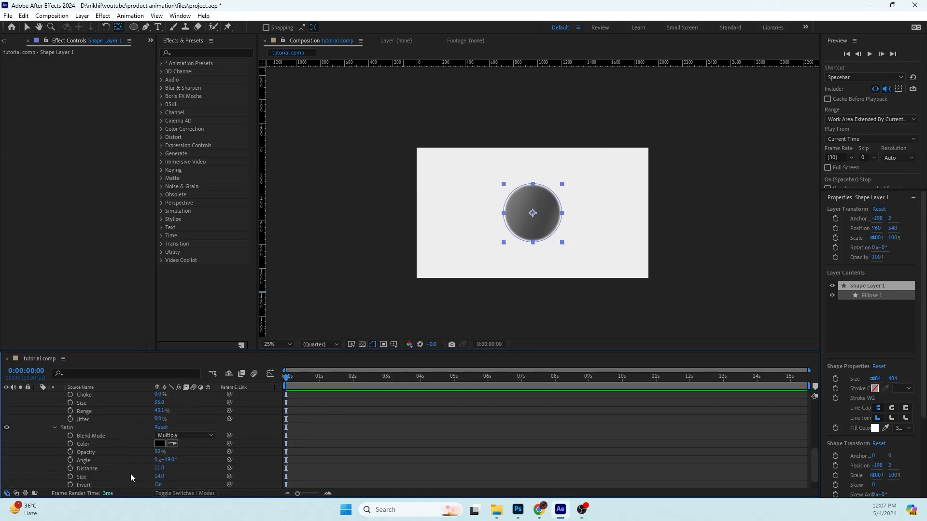
{"action": "left_click", "coordinate": [159, 444]}
{"action": "left_click", "coordinate": [208, 297]}
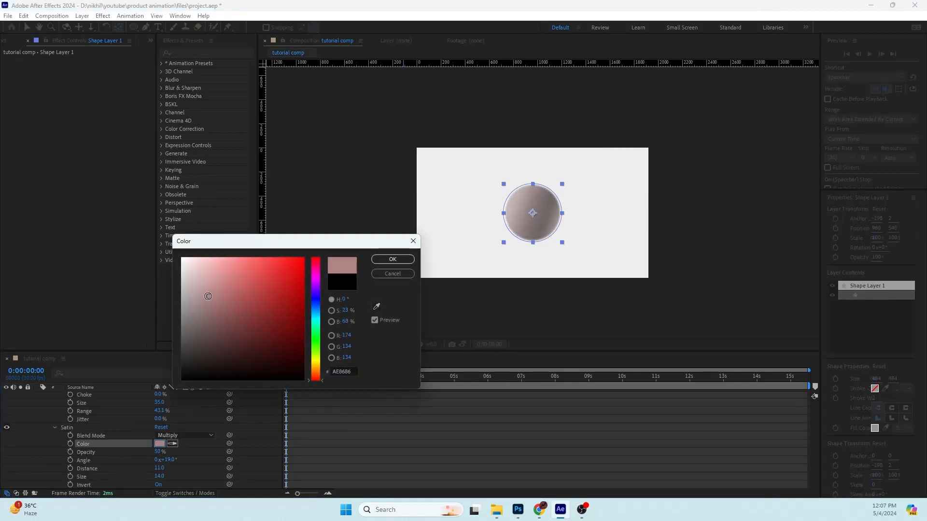
{"action": "left_click_drag", "start_coordinate": [221, 293], "coordinate": [162, 211]}
{"action": "left_click", "coordinate": [393, 259]}
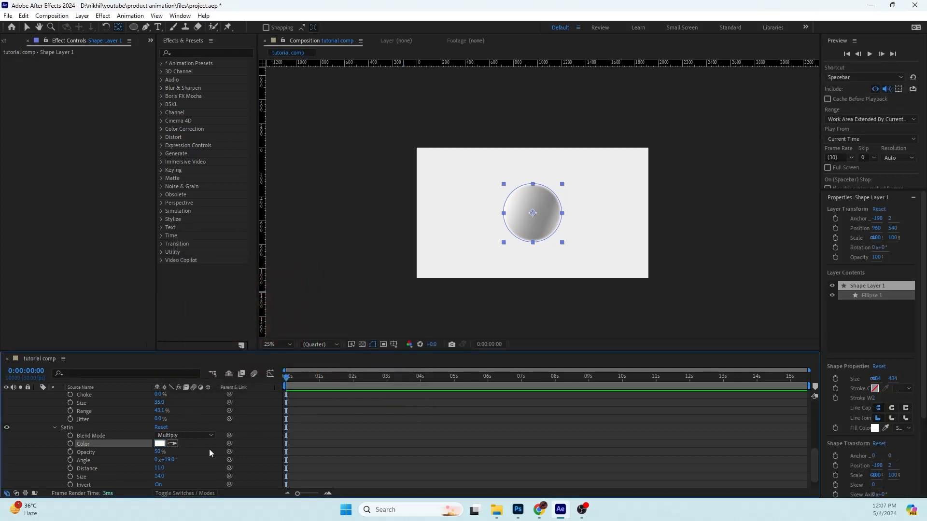
{"action": "left_click", "coordinate": [170, 436]}
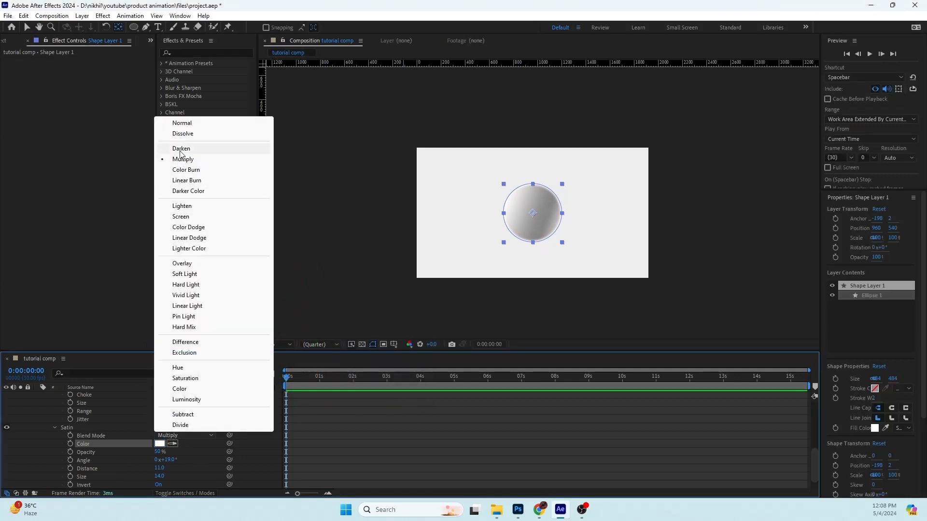
{"action": "left_click", "coordinate": [189, 123]}
Set the Satin style's size to 167 and its distance to 6
{"action": "scroll", "coordinate": [139, 446], "scroll_direction": "down", "scroll_amount": 1}
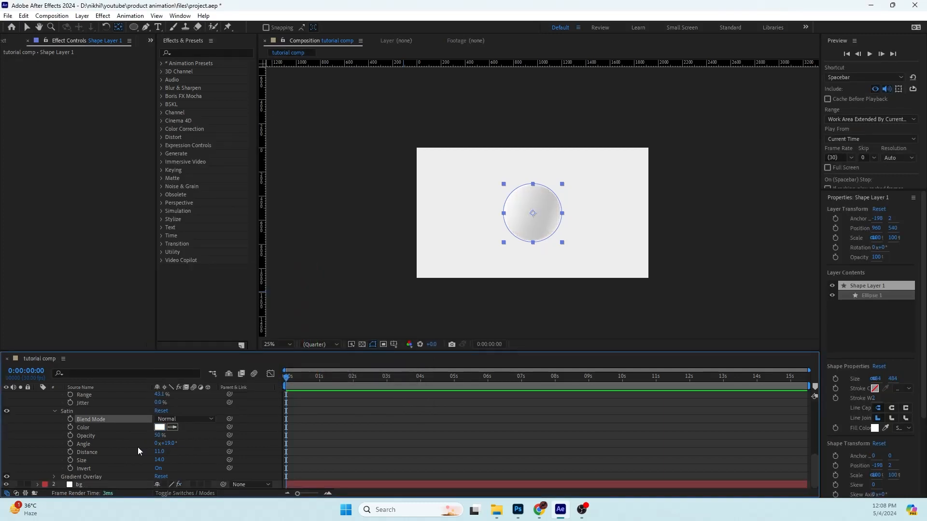
{"action": "left_click", "coordinate": [161, 460]}
{"action": "type", "text": "70"}
{"action": "left_click", "coordinate": [182, 461]}
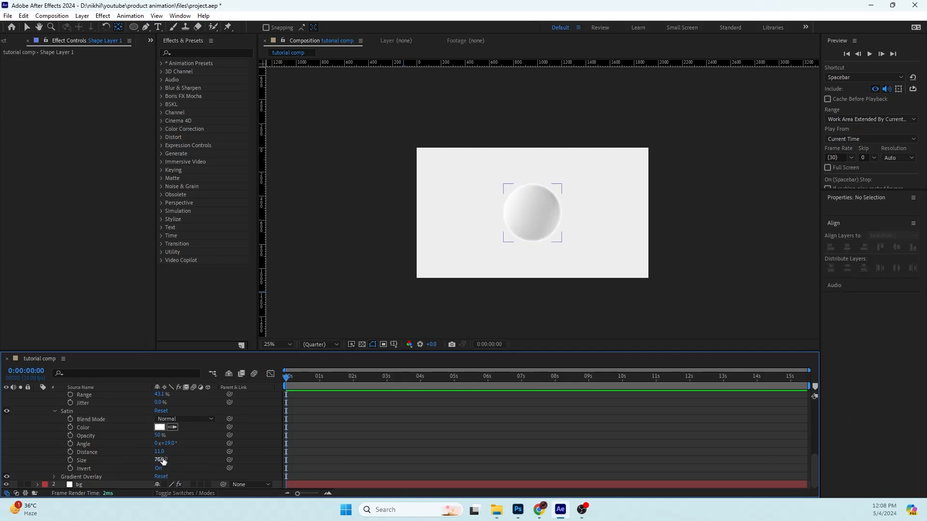
{"action": "mouse_move", "coordinate": [160, 452]}
{"action": "left_mouse_down"}
{"action": "mouse_move", "coordinate": [152, 449]}
{"action": "mouse_move", "coordinate": [208, 451]}
{"action": "mouse_move", "coordinate": [178, 452]}
{"action": "left_mouse_up"}
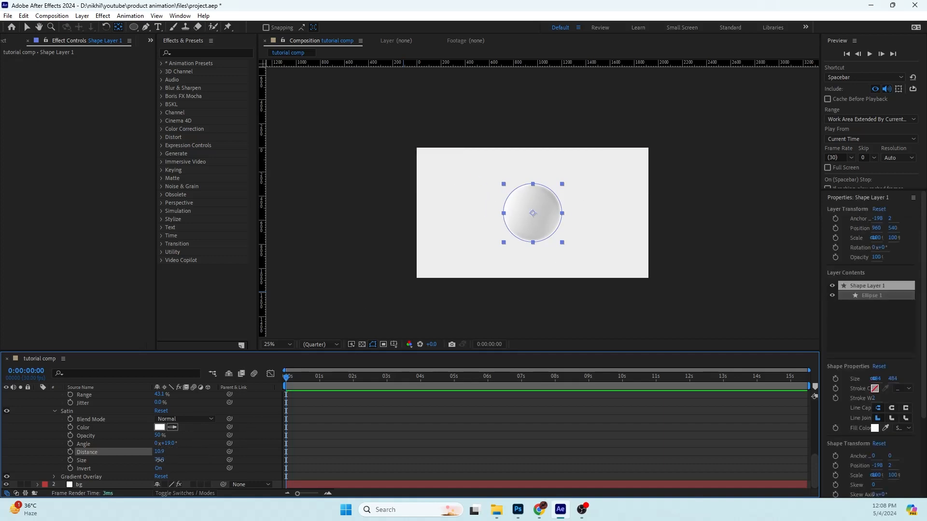
{"action": "left_click_drag", "start_coordinate": [160, 460], "coordinate": [202, 455]}
{"action": "left_click", "coordinate": [200, 453]}
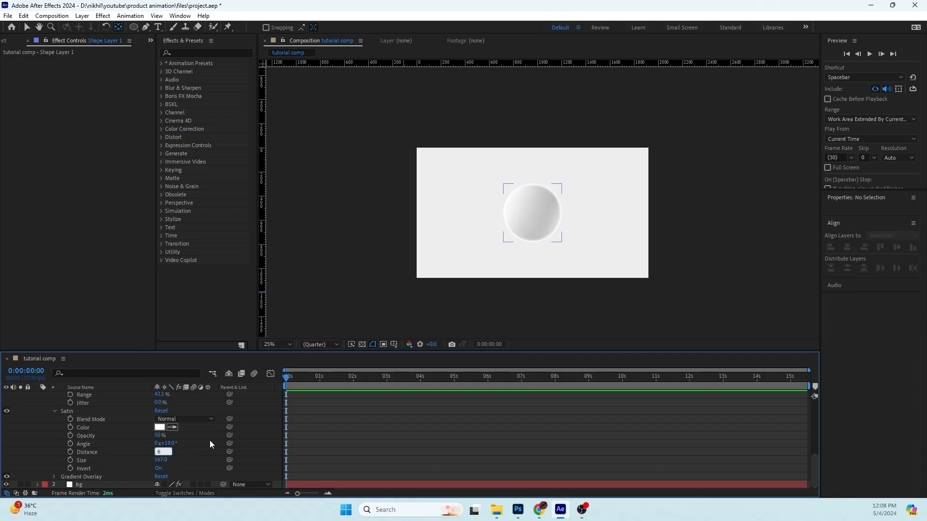
{"action": "key", "text": "Return"}
Set the Satin style's opacity to 100% and size to 70, turn Invert off, and collapse the shape layer's properties
{"action": "left_click_drag", "start_coordinate": [157, 435], "coordinate": [208, 434]}
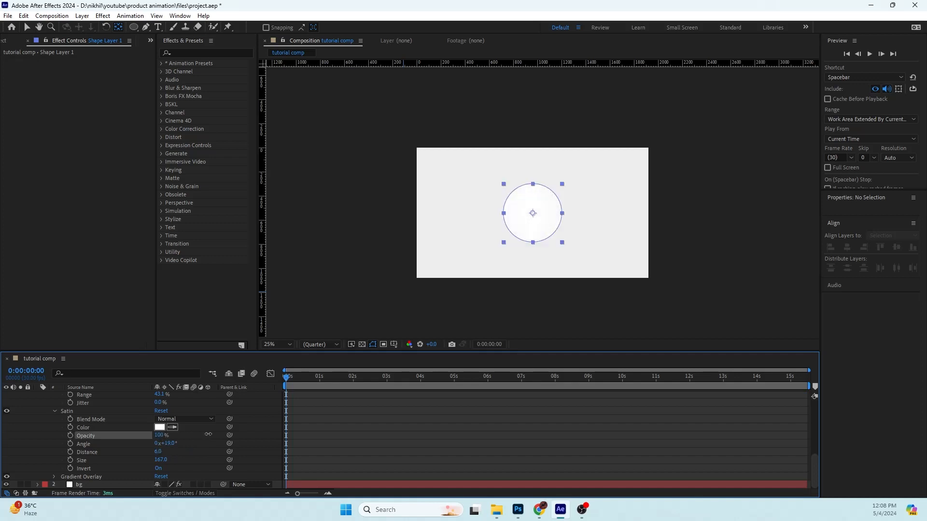
{"action": "left_click", "coordinate": [186, 460]}
{"action": "left_click", "coordinate": [162, 461]}
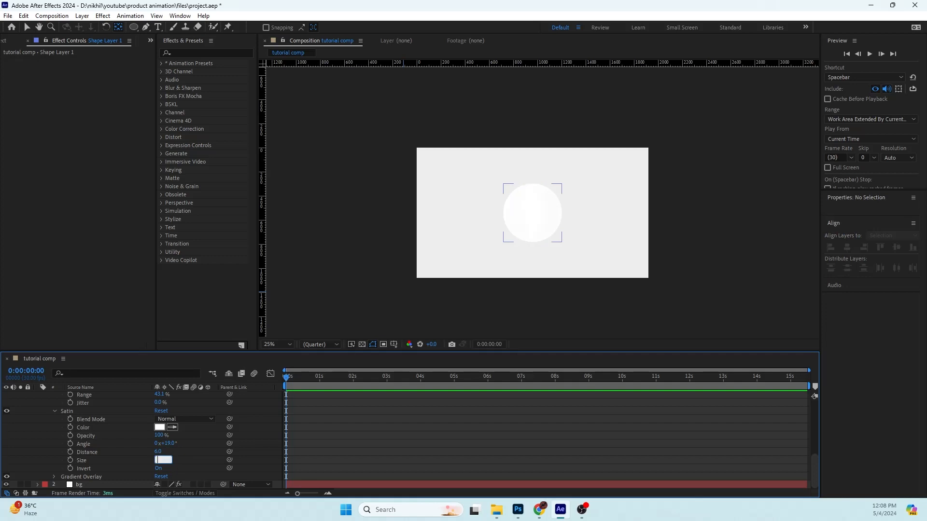
{"action": "key", "text": "Return"}
{"action": "left_click", "coordinate": [158, 468]}
{"action": "left_click", "coordinate": [202, 466]}
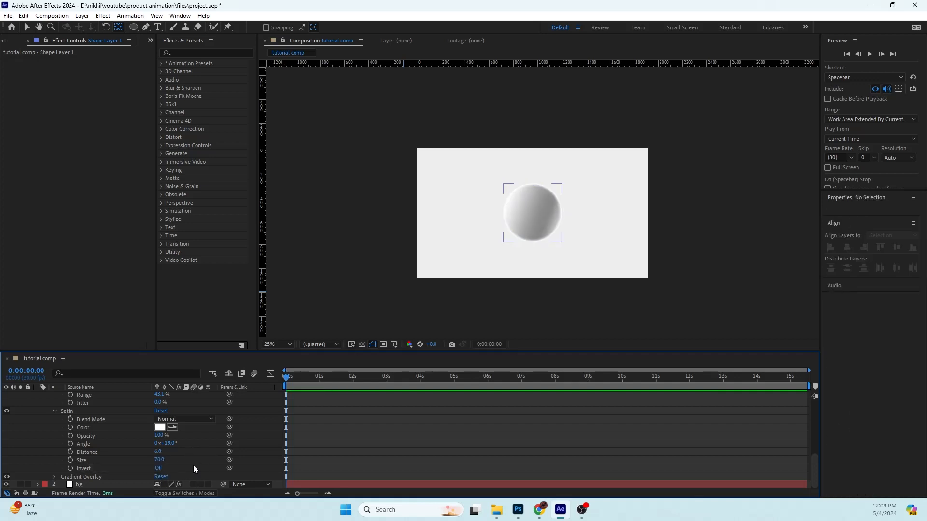
{"action": "scroll", "coordinate": [563, 179], "scroll_direction": "up", "scroll_amount": 2}
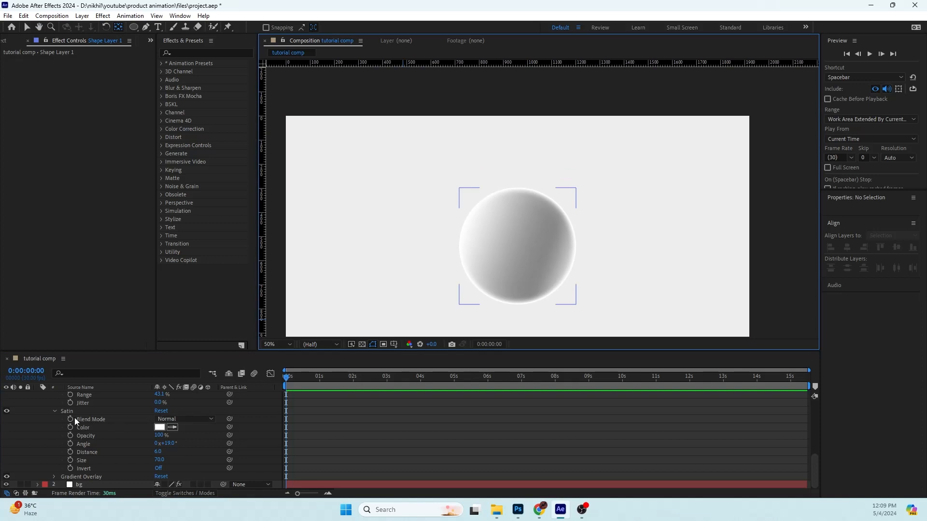
{"action": "scroll", "coordinate": [74, 418], "scroll_direction": "up", "scroll_amount": 7}
{"action": "left_click", "coordinate": [37, 396]}
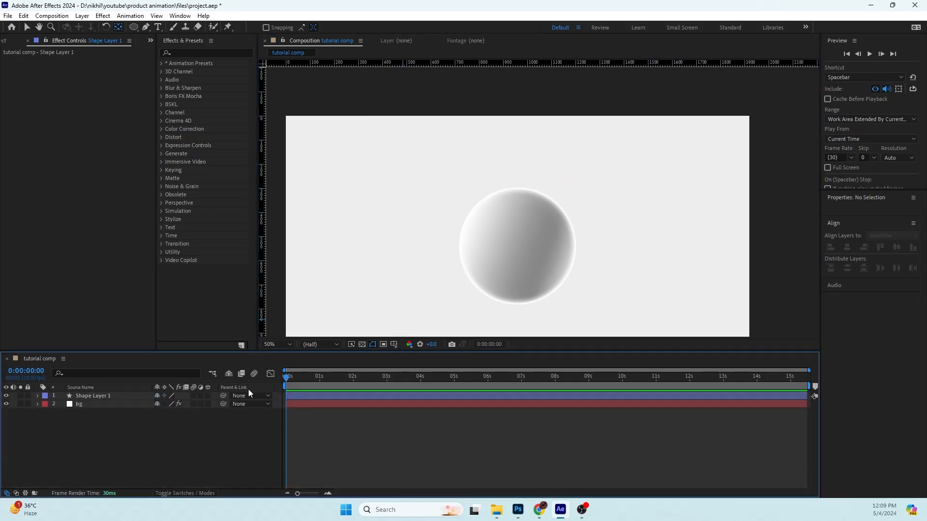
Pre-compose the circle's shape layer into a new composition named "cirle 3d"
{"action": "scroll", "coordinate": [589, 199], "scroll_direction": "down", "scroll_amount": 2}
{"action": "left_click", "coordinate": [85, 397]}
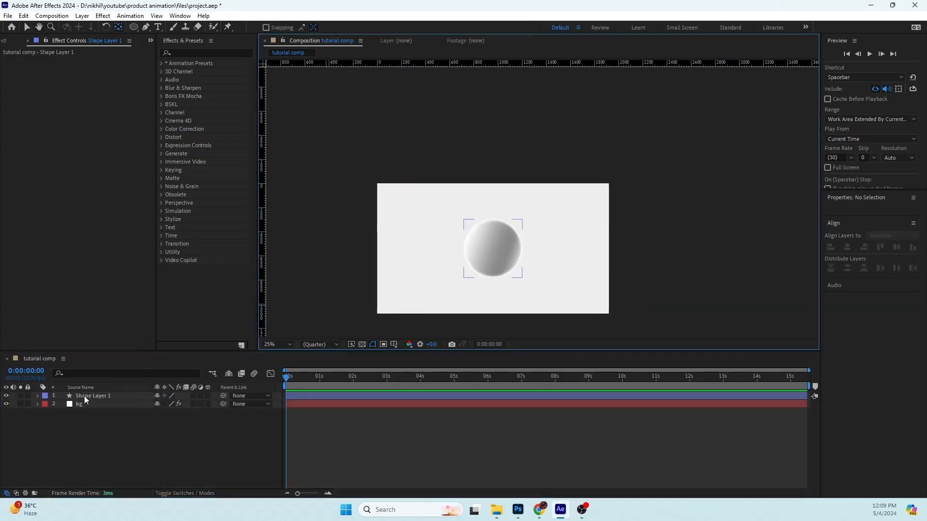
{"action": "right_click", "coordinate": [85, 397]}
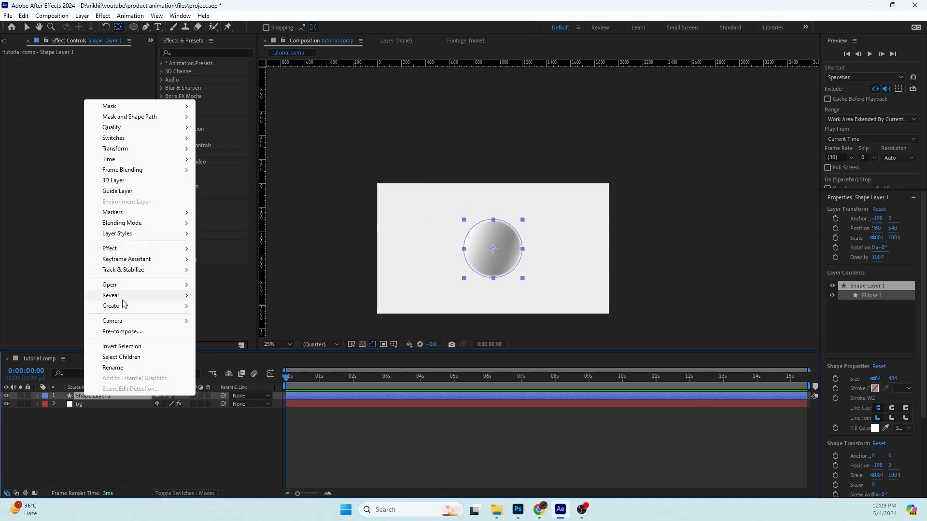
{"action": "left_click", "coordinate": [132, 331]}
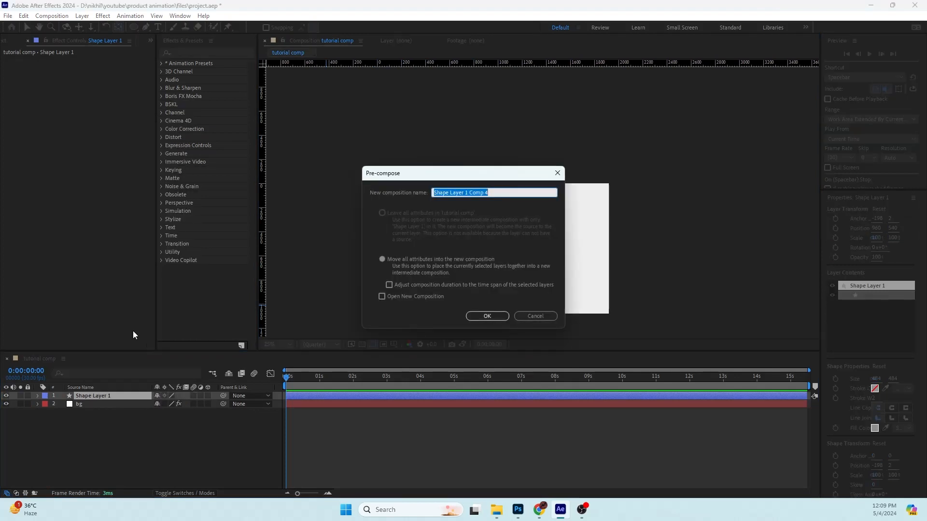
{"action": "key", "text": "BackSpace"}
{"action": "type", "text": "cirle 3d"}
{"action": "key", "text": "Return"}
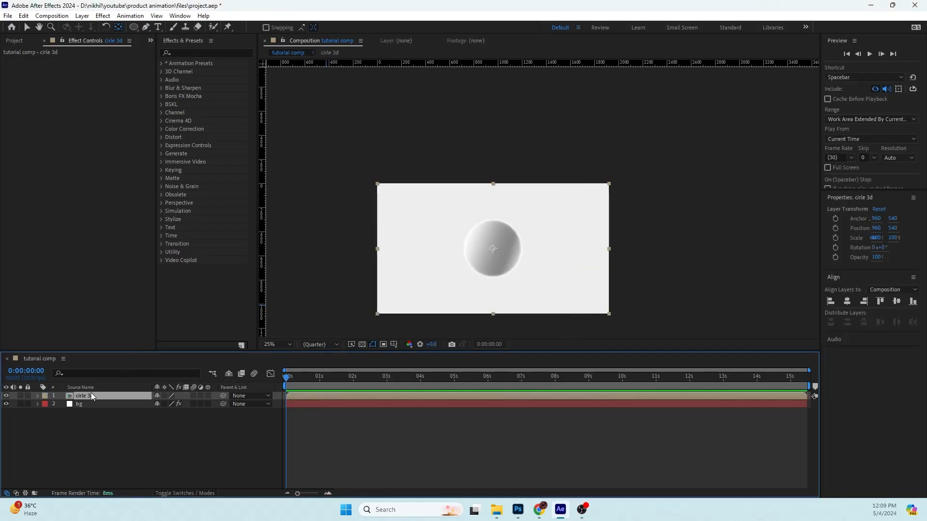
Apply a Drop Shadow effect to the cirle 3d layer and set its shadow color to white (FFFFFF)
{"action": "key", "text": "ctrl+space"}
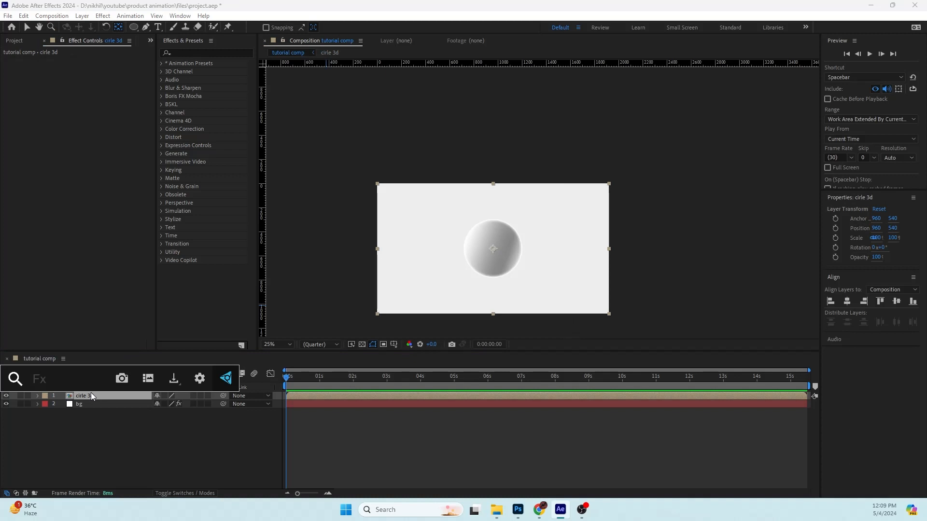
{"action": "type", "text": "drop"}
{"action": "key", "text": "Return"}
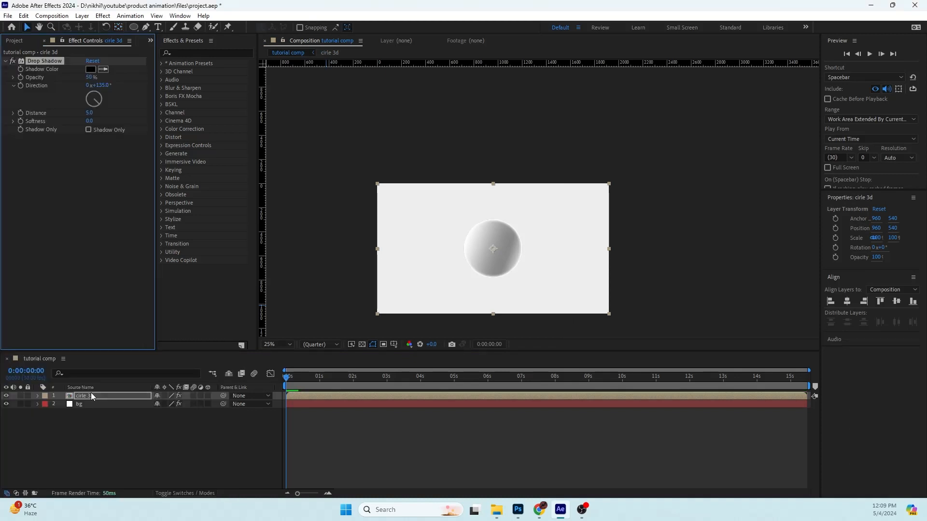
{"action": "left_click", "coordinate": [91, 69]}
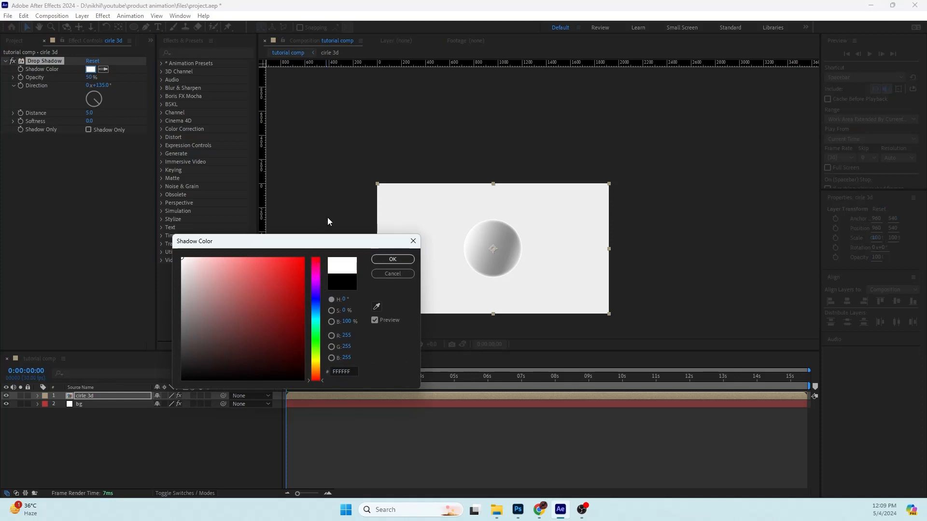
{"action": "left_click", "coordinate": [392, 260]}
Set the Drop Shadow's opacity to 100%, its direction to 278° and its distance to 5
{"action": "left_click", "coordinate": [89, 113]}
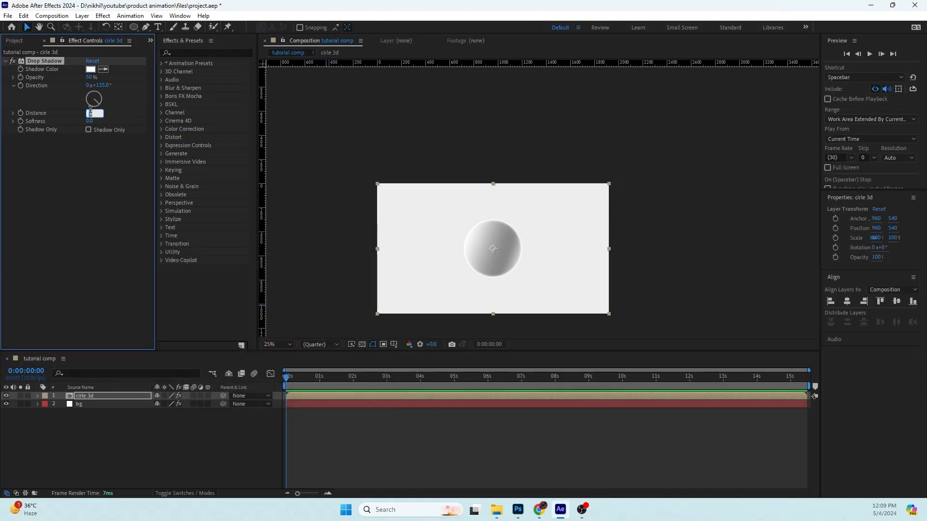
{"action": "left_click", "coordinate": [101, 126]}
{"action": "left_click_drag", "start_coordinate": [89, 113], "coordinate": [79, 113]}
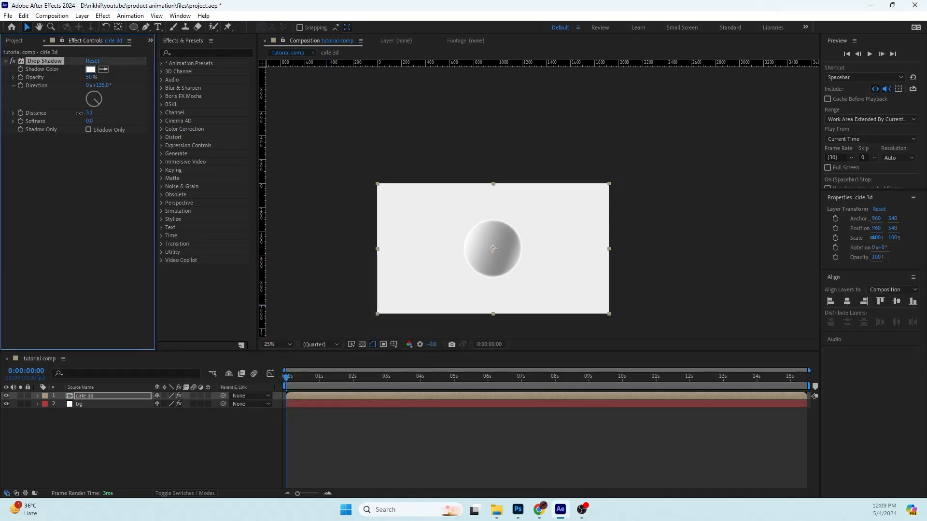
{"action": "left_click", "coordinate": [110, 257]}
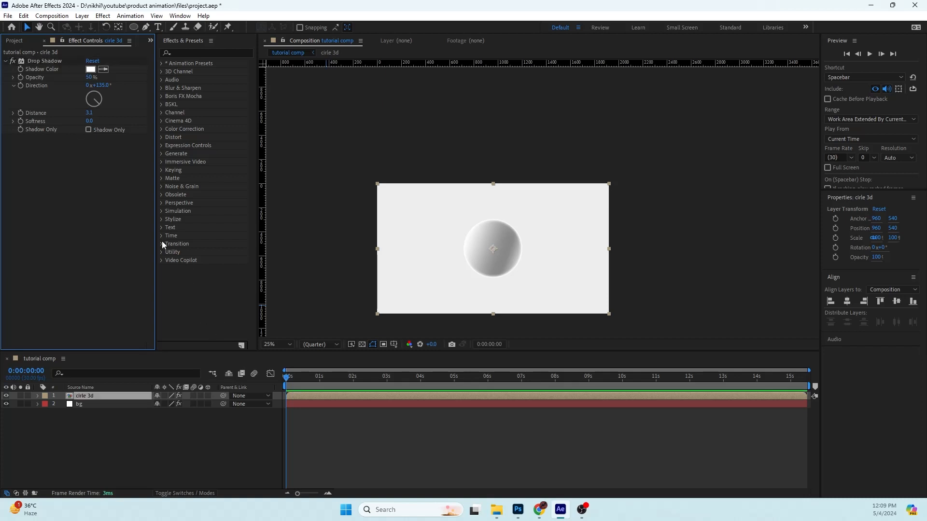
{"action": "scroll", "coordinate": [430, 230], "scroll_direction": "up", "scroll_amount": 1}
{"action": "key", "text": "space"}
{"action": "left_click_drag", "start_coordinate": [430, 226], "coordinate": [417, 188]}
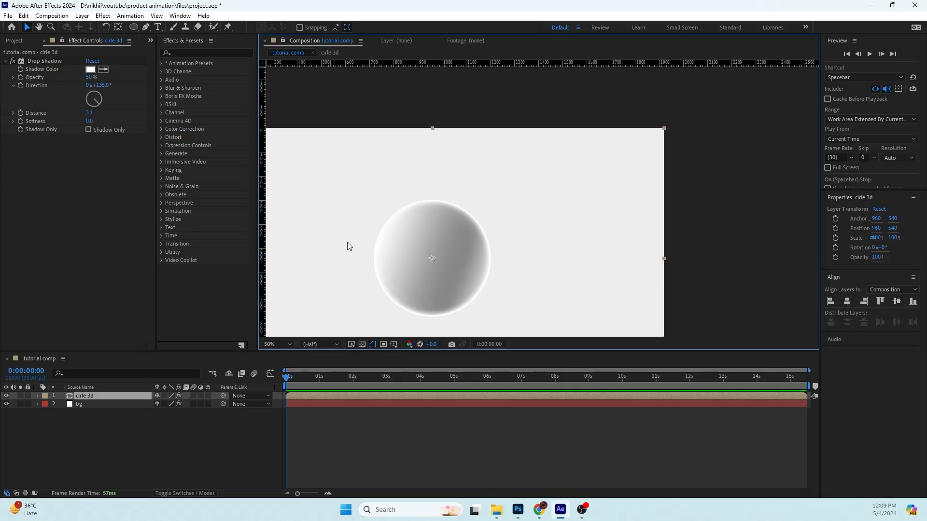
{"action": "left_click", "coordinate": [189, 439]}
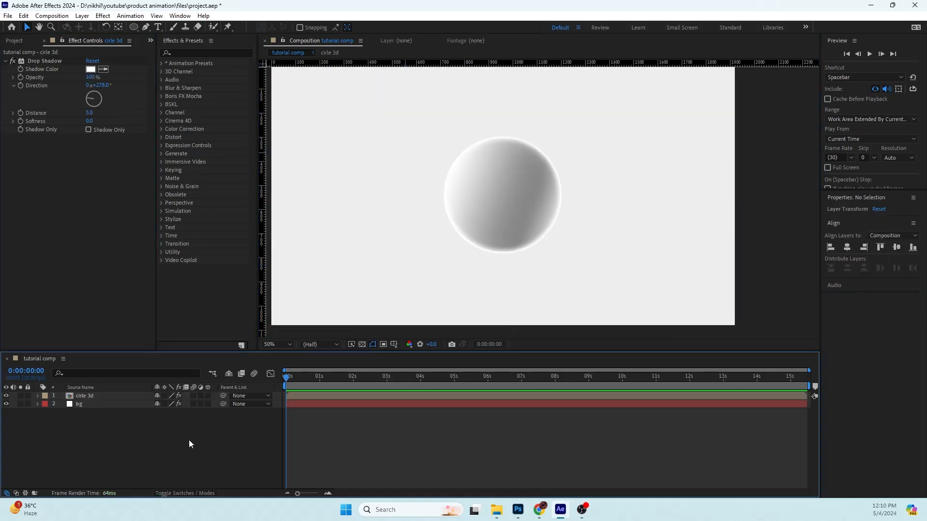
Apply a Glow effect to the cirle 3d layer with a glow radius of 136 and a threshold of 100%
{"action": "left_click", "coordinate": [100, 396]}
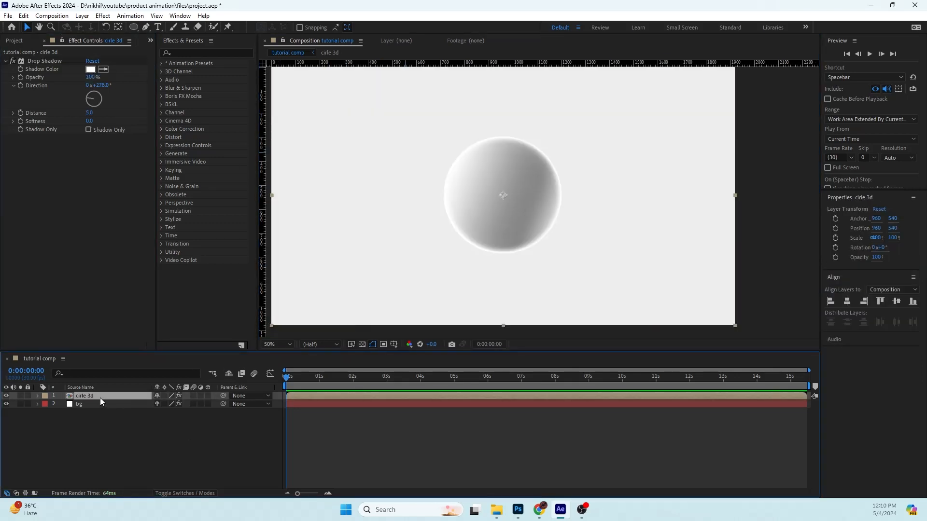
{"action": "key", "text": "ctrl+space"}
{"action": "type", "text": "glo"}
{"action": "key", "text": "Up"}
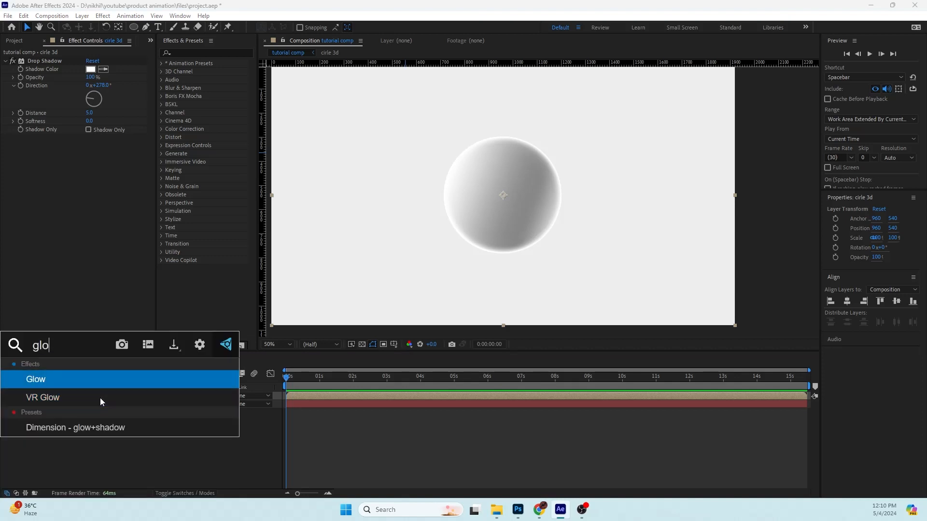
{"action": "key", "text": "Return"}
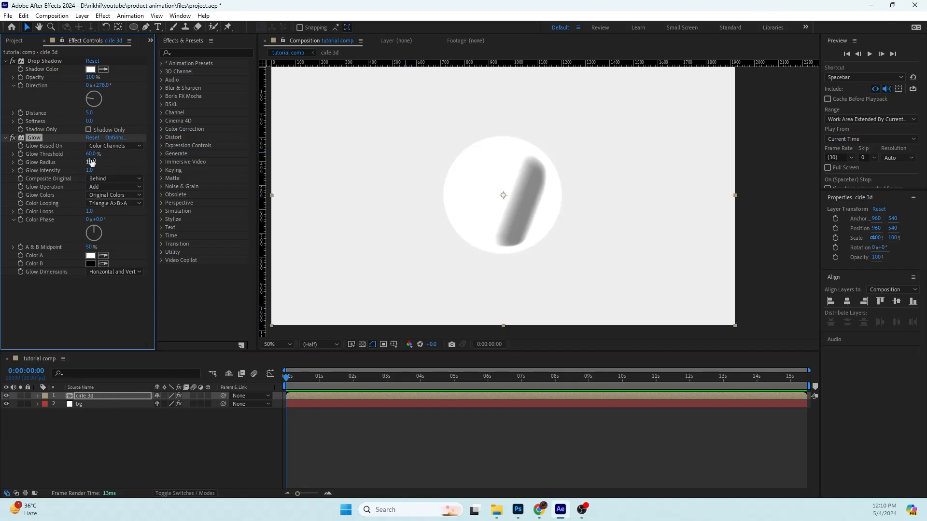
{"action": "left_click_drag", "start_coordinate": [97, 162], "coordinate": [133, 160]}
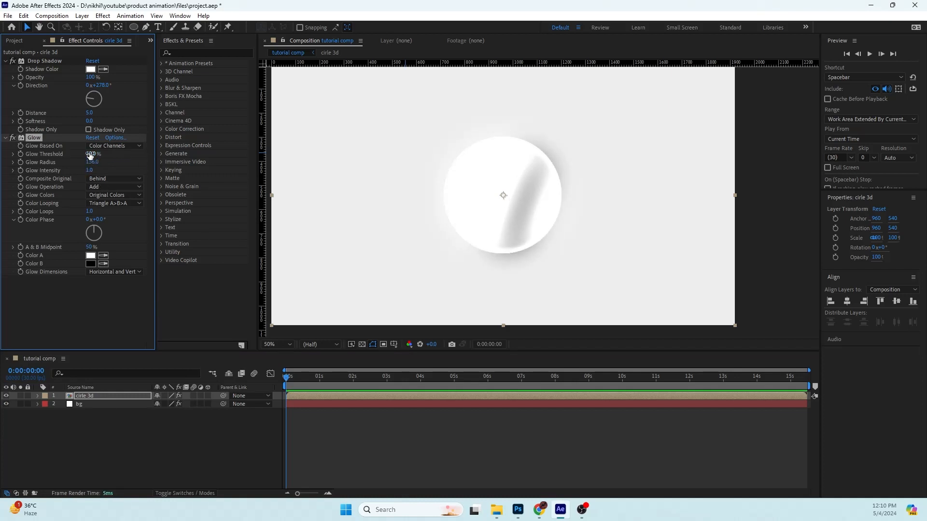
{"action": "left_click_drag", "start_coordinate": [90, 154], "coordinate": [155, 148]}
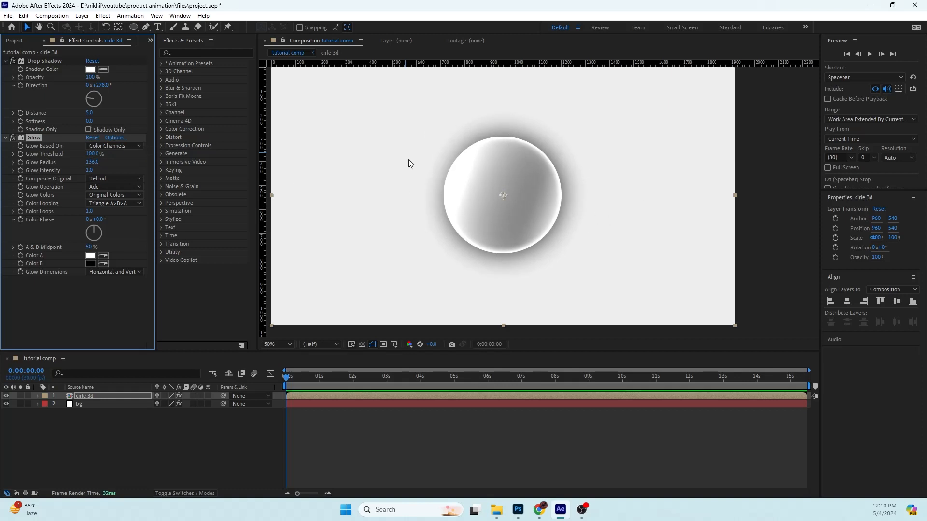
Switch the Glow effect to A & B Colors with Color B white (FFFFFF), and set its radius to 458
{"action": "left_click", "coordinate": [127, 195]}
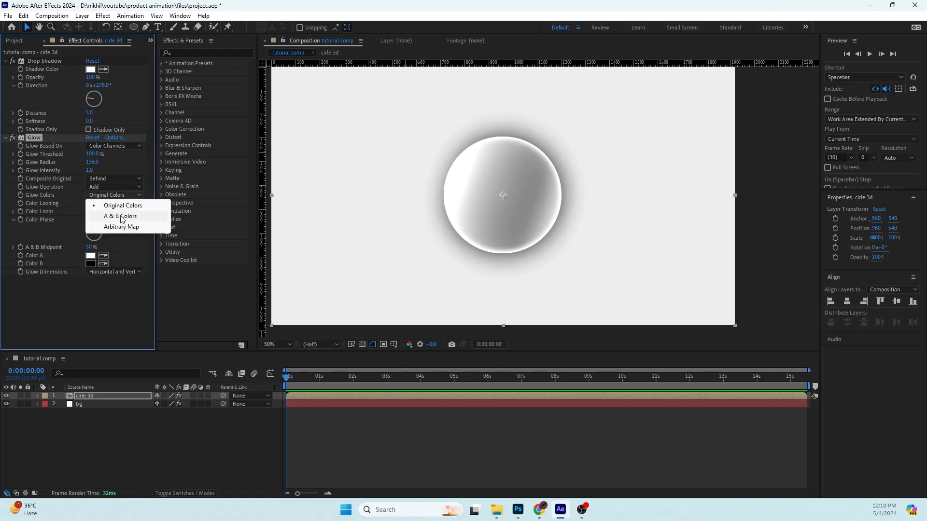
{"action": "left_click", "coordinate": [120, 217]}
{"action": "left_click", "coordinate": [90, 263]}
{"action": "left_click", "coordinate": [183, 258]}
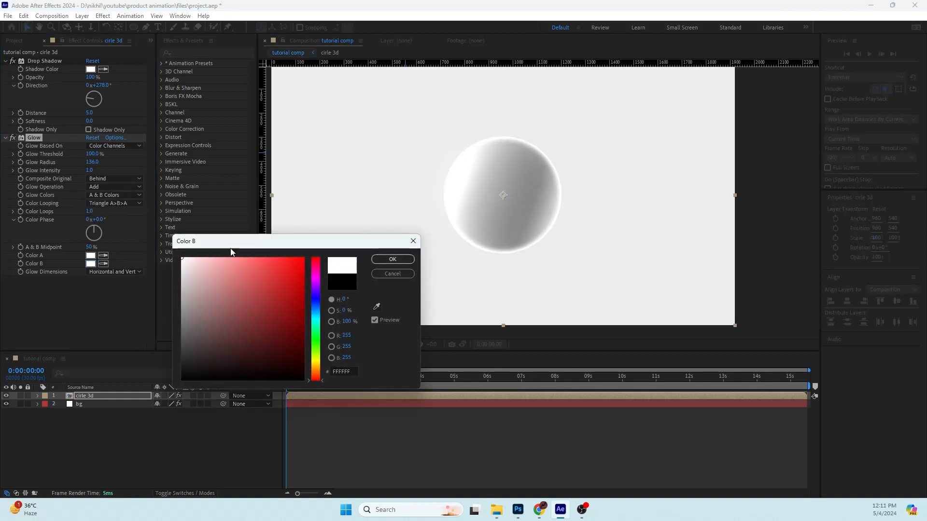
{"action": "left_click", "coordinate": [393, 259]}
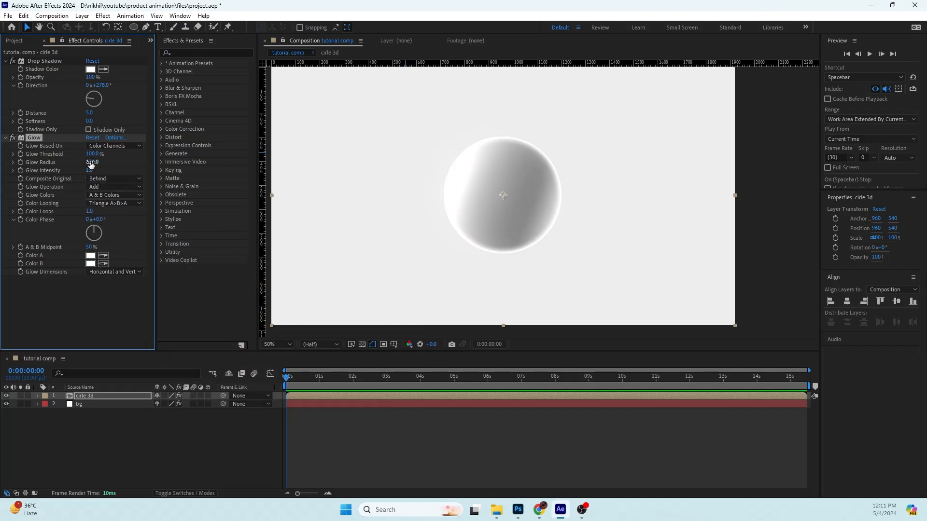
{"action": "left_click_drag", "start_coordinate": [91, 165], "coordinate": [244, 163]}
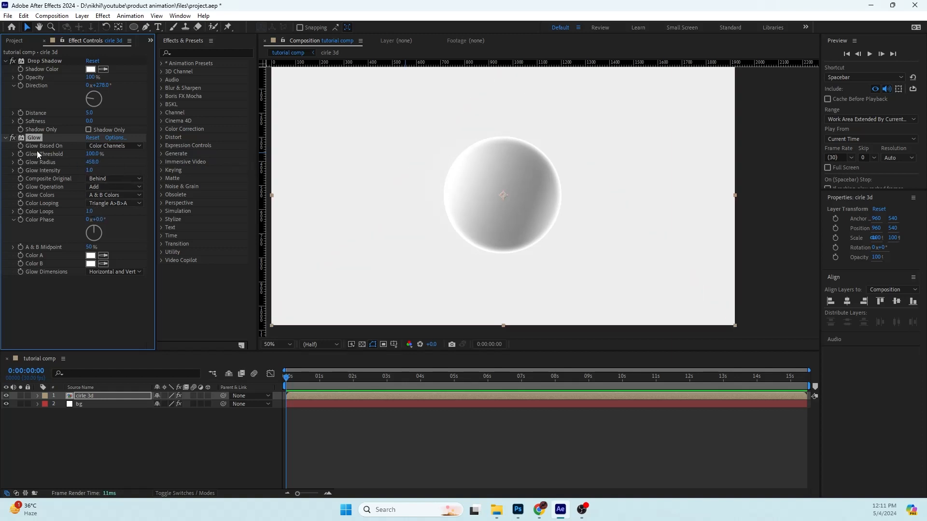
Duplicate the Glow effect and set the copy's glow radius to 812
{"action": "left_click", "coordinate": [32, 138]}
{"action": "key", "text": "ctrl+d"}
{"action": "left_click_drag", "start_coordinate": [92, 235], "coordinate": [258, 229]}
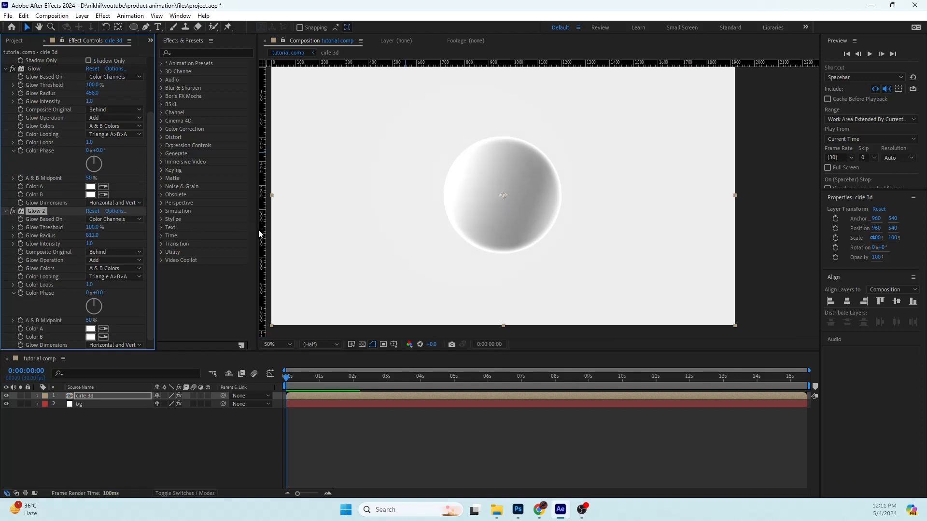
{"action": "scroll", "coordinate": [530, 215], "scroll_direction": "down", "scroll_amount": 2}
{"action": "left_click", "coordinate": [130, 421]}
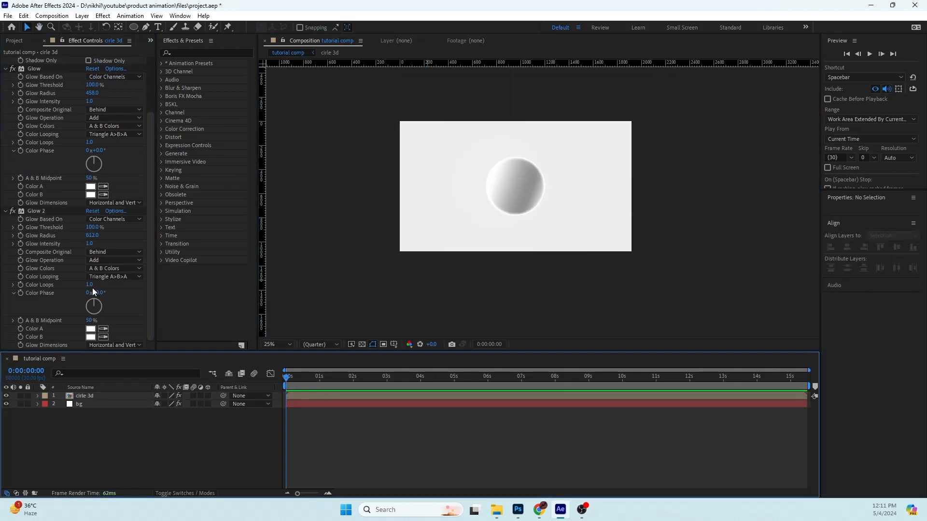
Collapse the Drop Shadow, Glow and Glow 2 effects on the cirle 3d layer
{"action": "left_click", "coordinate": [6, 211]}
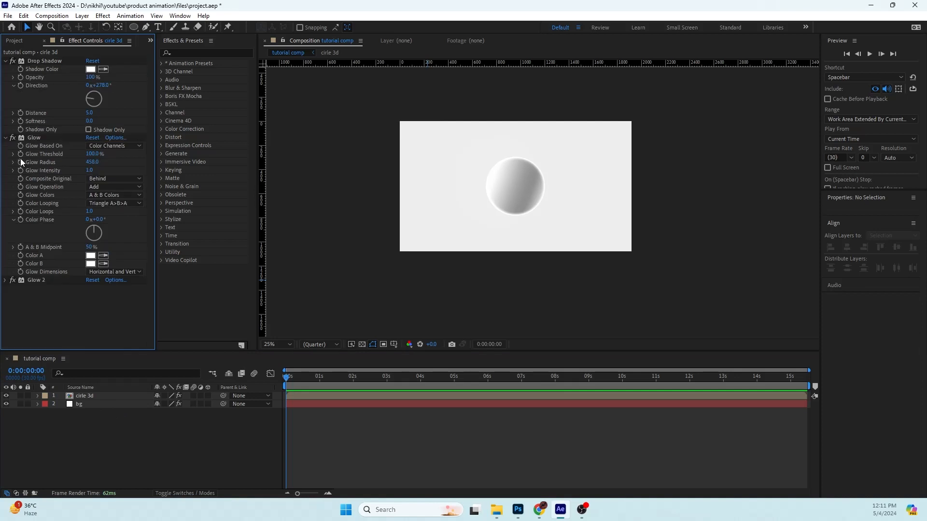
{"action": "left_click", "coordinate": [5, 61]}
{"action": "left_click", "coordinate": [6, 69]}
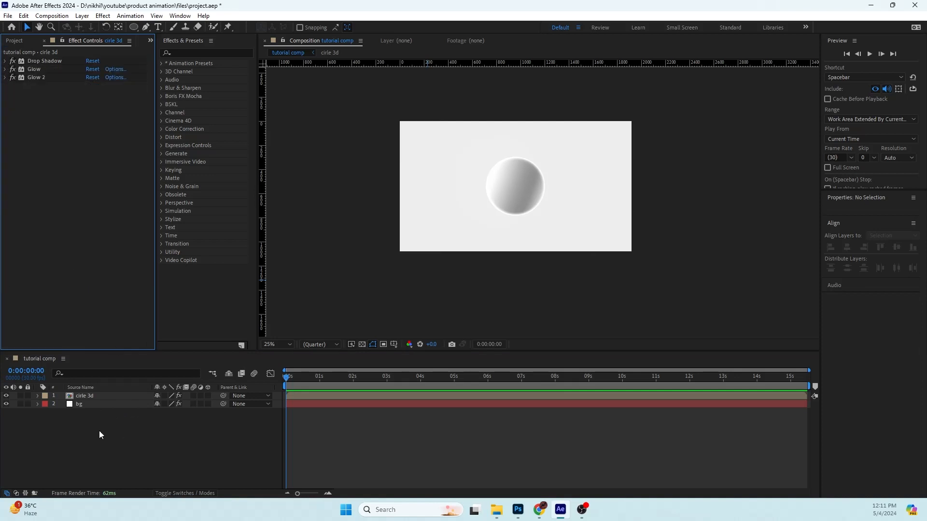
Apply a Tritone effect to the cirle 3d layer and disable it
{"action": "left_click", "coordinate": [88, 396]}
{"action": "scroll", "coordinate": [527, 189], "scroll_direction": "up", "scroll_amount": 2}
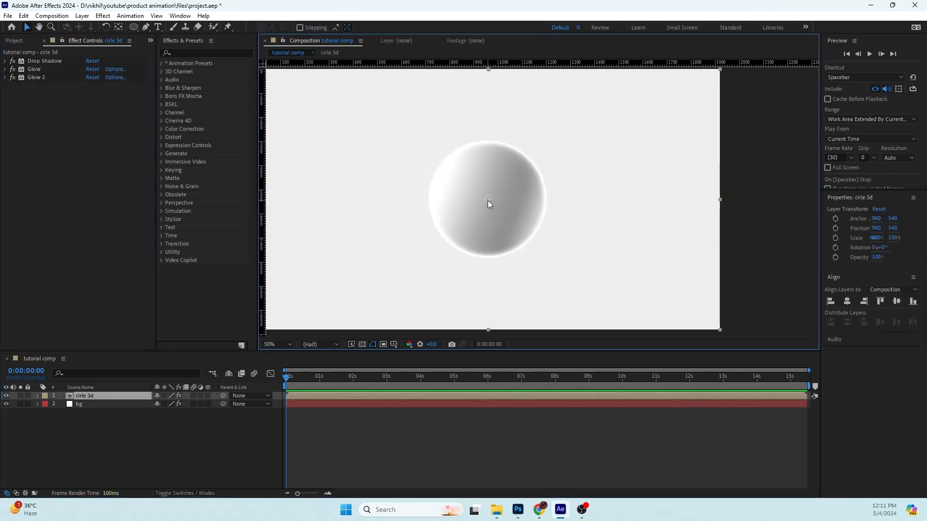
{"action": "key", "text": "period"}
{"action": "scroll", "coordinate": [485, 196], "scroll_direction": "down", "scroll_amount": 3}
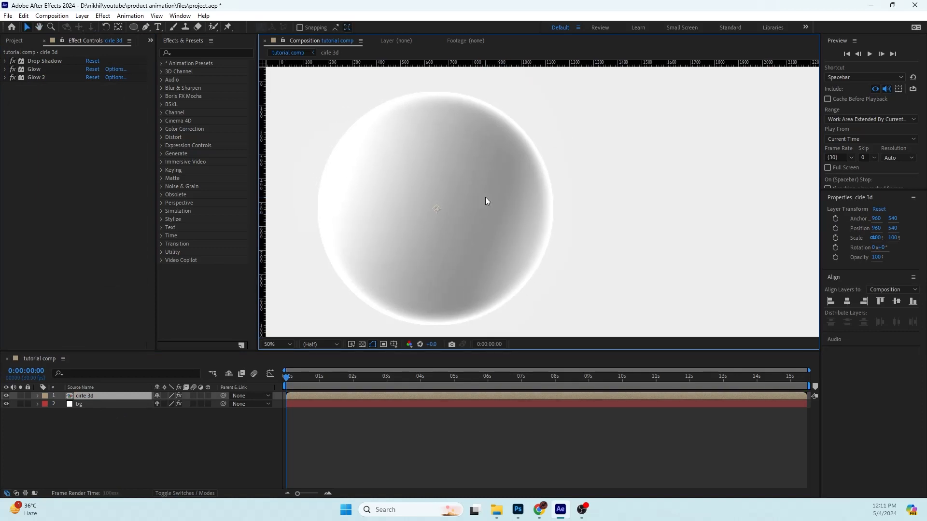
{"action": "scroll", "coordinate": [485, 197], "scroll_direction": "up", "scroll_amount": 1}
{"action": "left_click_drag", "start_coordinate": [496, 196], "coordinate": [488, 197]}
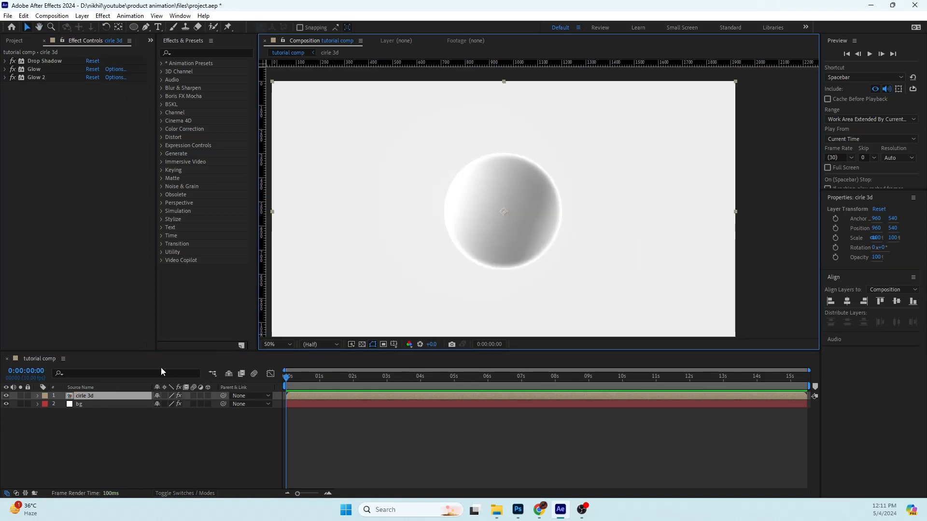
{"action": "left_click", "coordinate": [97, 395]}
{"action": "key", "text": "ctrl+space"}
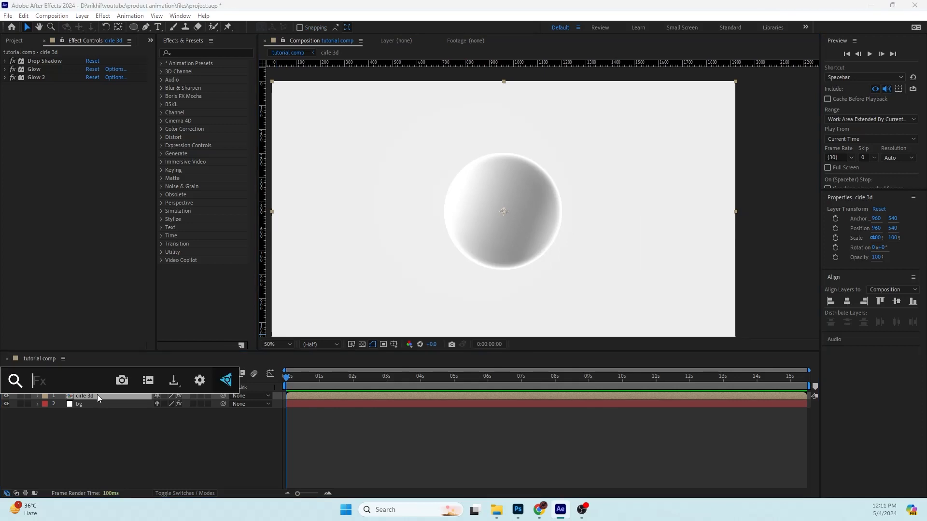
{"action": "type", "text": "tri"}
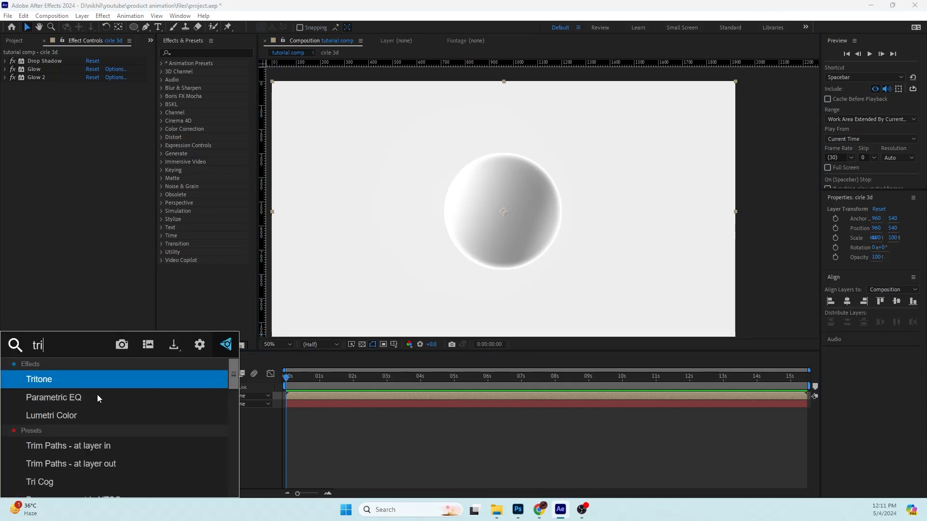
{"action": "key", "text": "Return"}
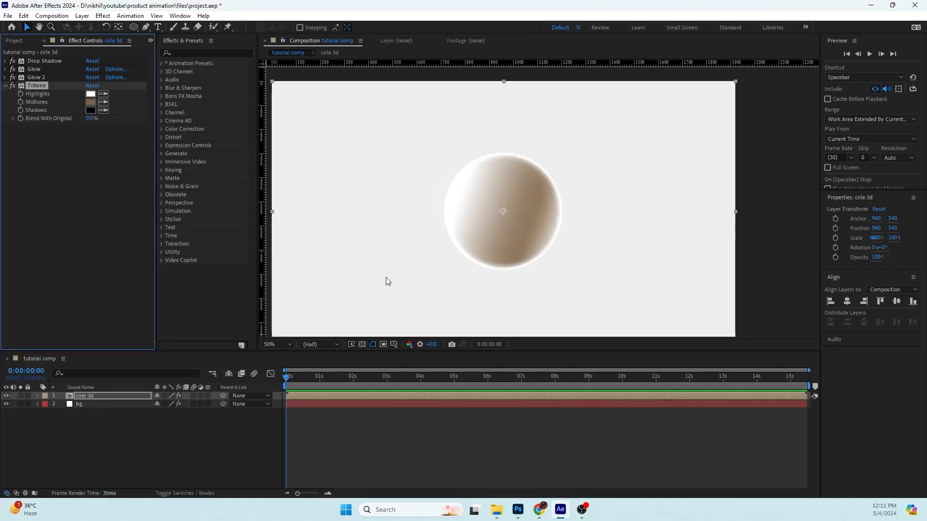
{"action": "left_click", "coordinate": [12, 86]}
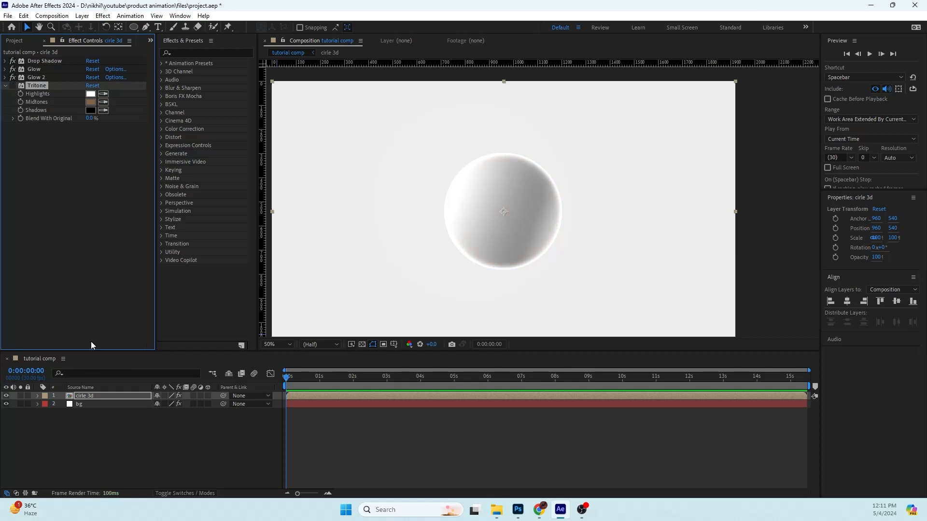
Apply a Hue/Saturation effect to the cirle 3d layer and enable Colorize
{"action": "left_click", "coordinate": [89, 395]}
{"action": "key", "text": "ctrl+space"}
{"action": "type", "text": "hue"}
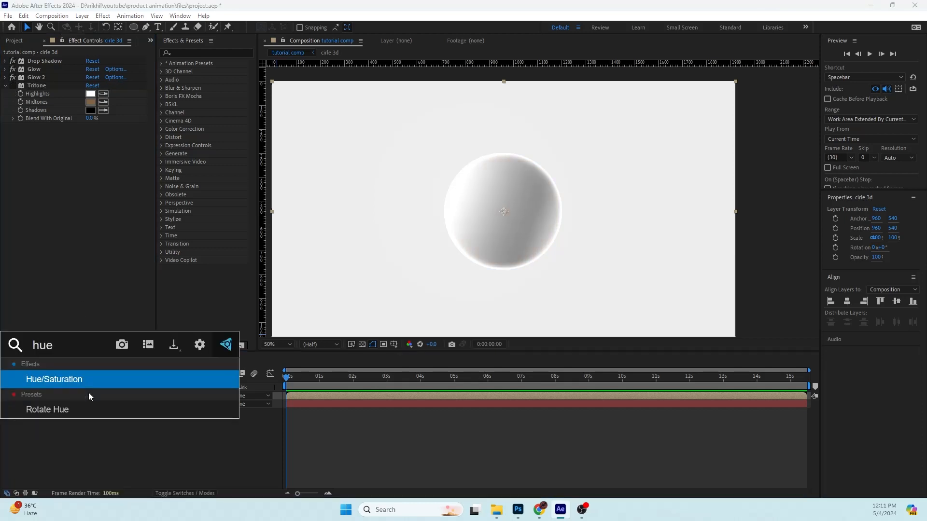
{"action": "key", "text": "Escape"}
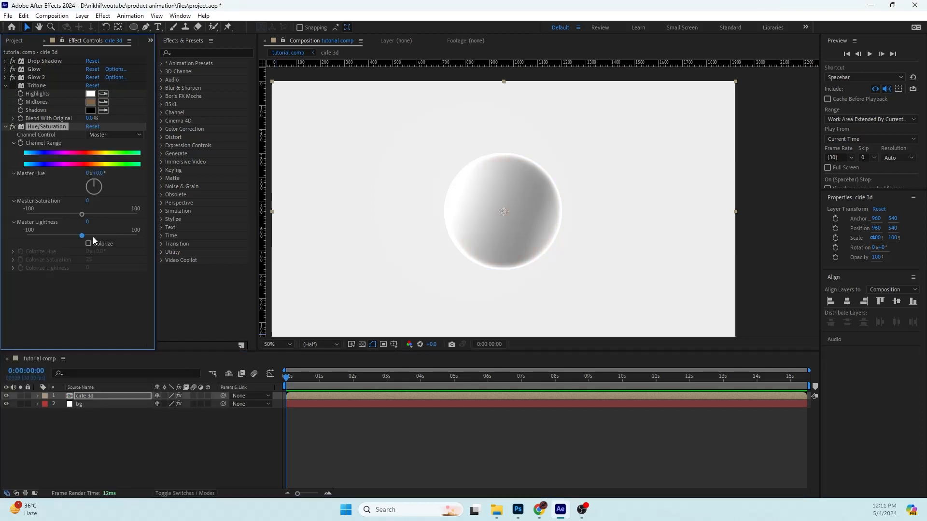
{"action": "left_click", "coordinate": [89, 242]}
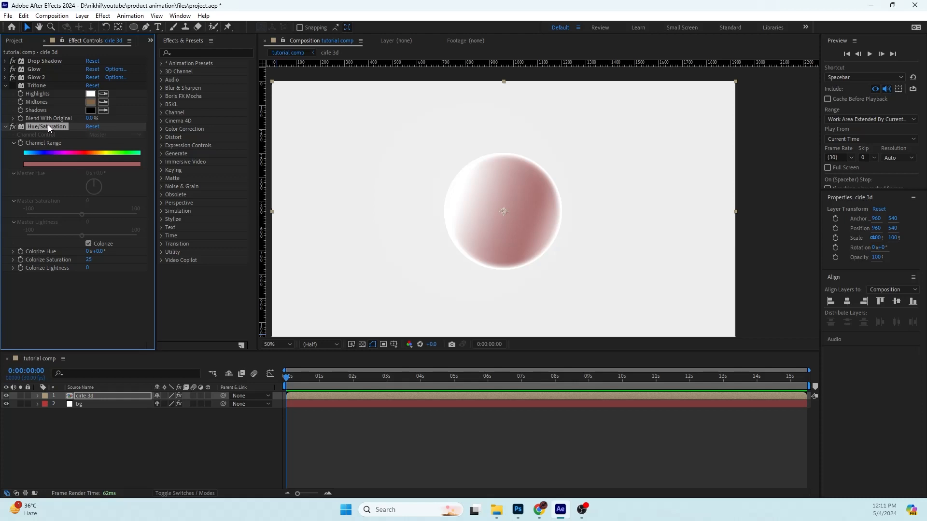
Delete the Hue/Saturation effect from the cirle 3d layer and re-enable its Tritone effect
{"action": "key", "text": "Delete"}
{"action": "left_click", "coordinate": [5, 77]}
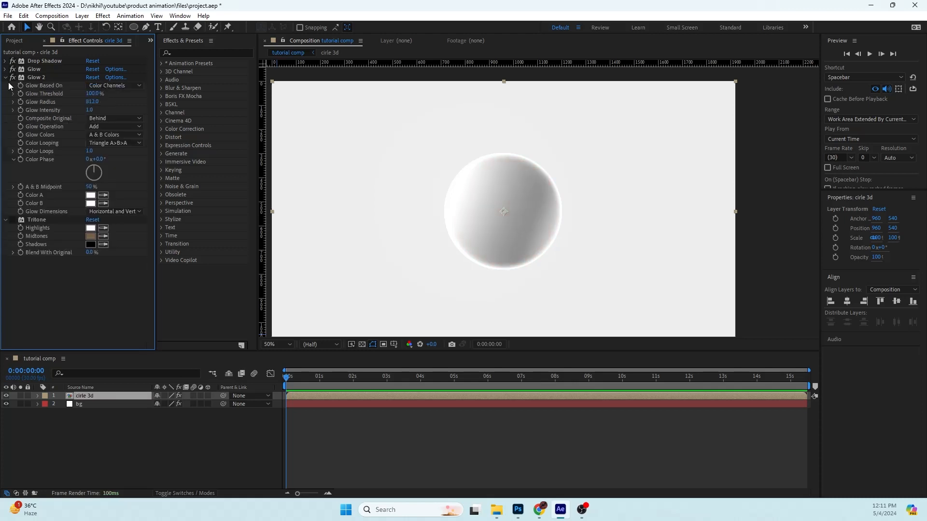
{"action": "left_click", "coordinate": [12, 220]}
Set the Tritone midtones colour to a muted teal, close to 5B9491
{"action": "left_click", "coordinate": [91, 236]}
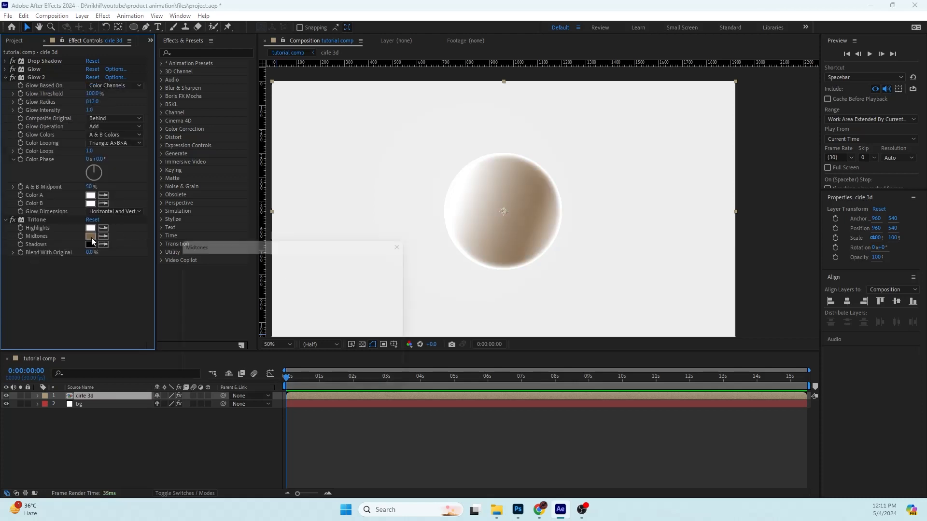
{"action": "left_click", "coordinate": [319, 320]}
{"action": "left_click", "coordinate": [242, 276]}
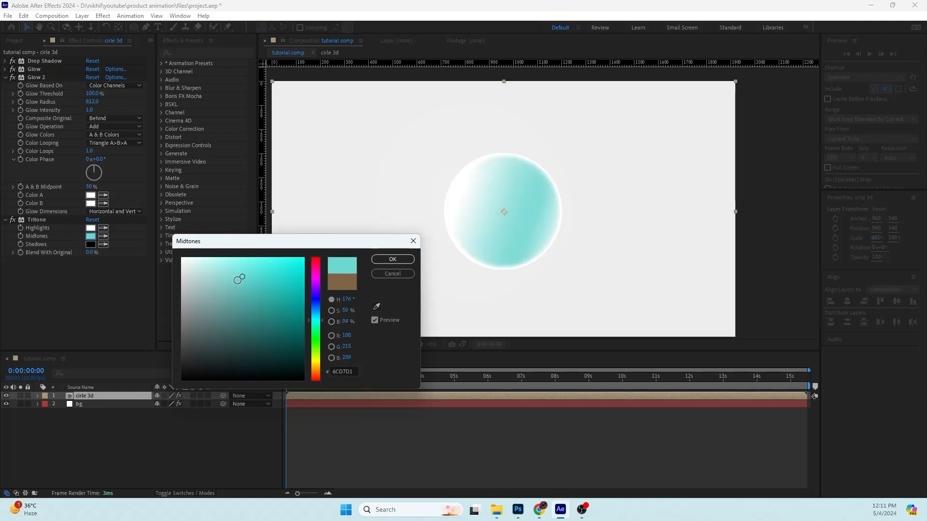
{"action": "left_click", "coordinate": [236, 298]}
{"action": "left_click", "coordinate": [233, 311]}
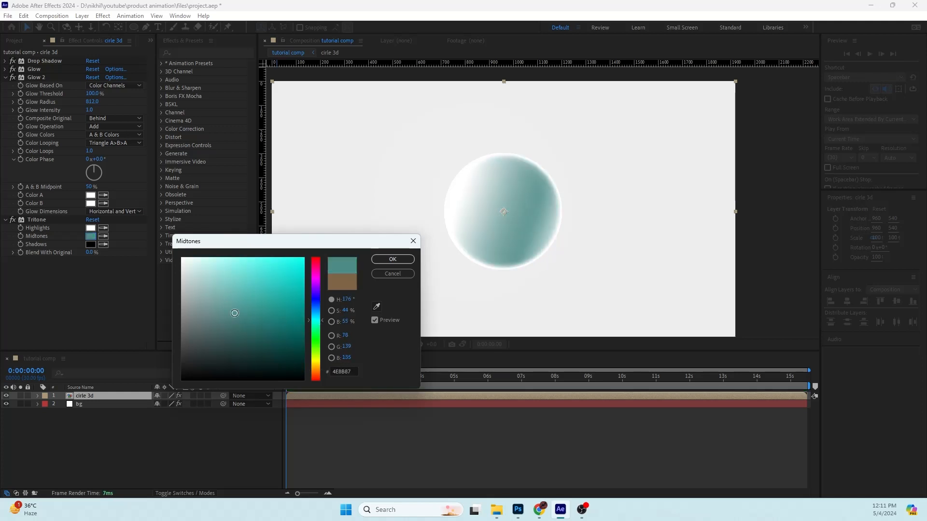
{"action": "left_click", "coordinate": [236, 259]}
{"action": "left_click_drag", "start_coordinate": [246, 248], "coordinate": [250, 249]}
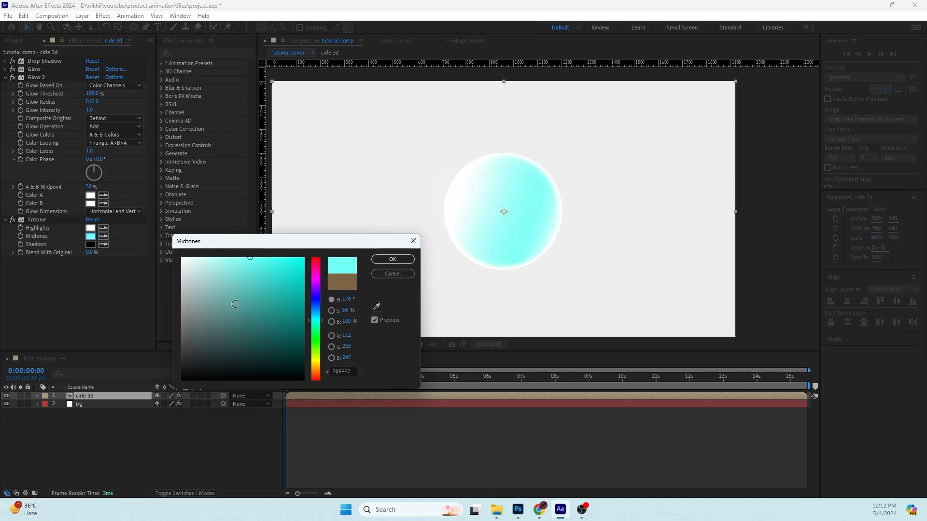
{"action": "left_click_drag", "start_coordinate": [235, 312], "coordinate": [232, 302]}
{"action": "left_click_drag", "start_coordinate": [231, 303], "coordinate": [229, 308]}
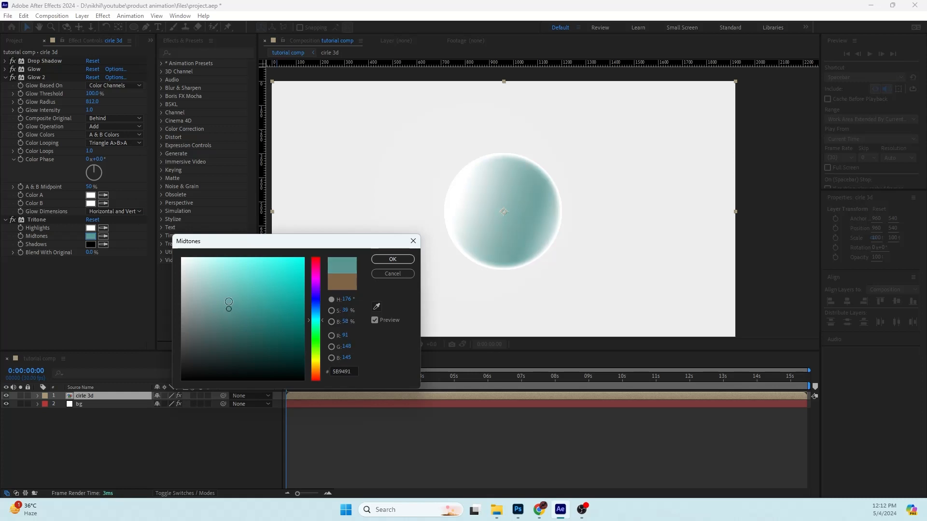
{"action": "left_click", "coordinate": [392, 259]}
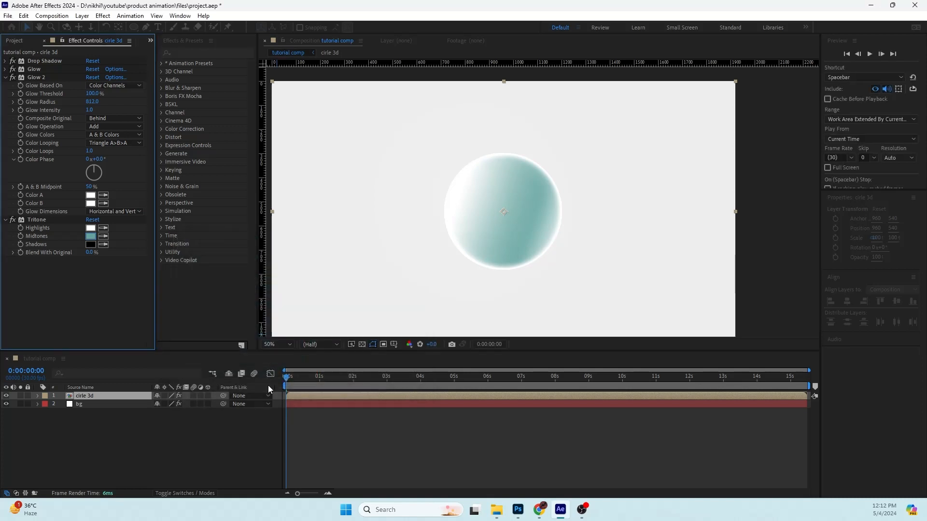
Examine the teal sphere against the light grey background at different magnifications
{"action": "left_click", "coordinate": [223, 418]}
{"action": "scroll", "coordinate": [493, 230], "scroll_direction": "down", "scroll_amount": 3}
{"action": "left_click_drag", "start_coordinate": [516, 228], "coordinate": [472, 237]}
{"action": "scroll", "coordinate": [509, 222], "scroll_direction": "up", "scroll_amount": 3}
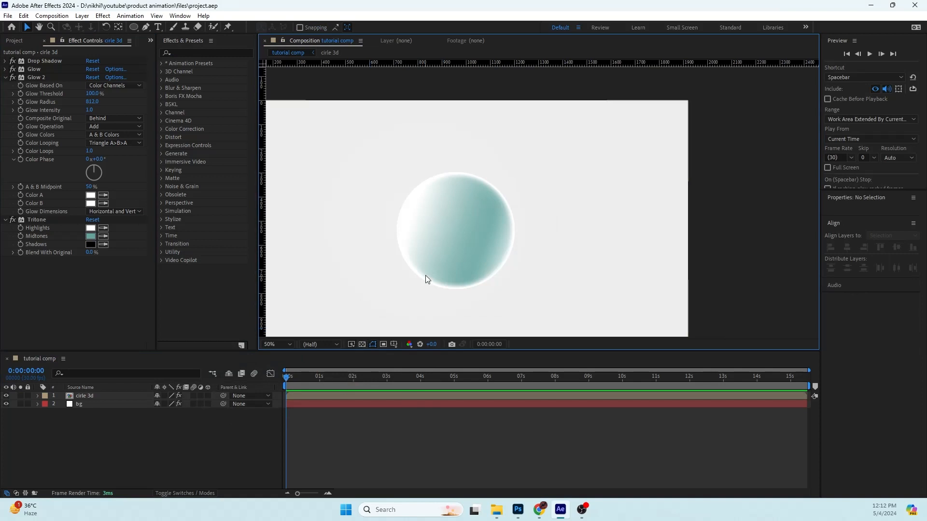
{"action": "left_click_drag", "start_coordinate": [418, 252], "coordinate": [491, 217]}
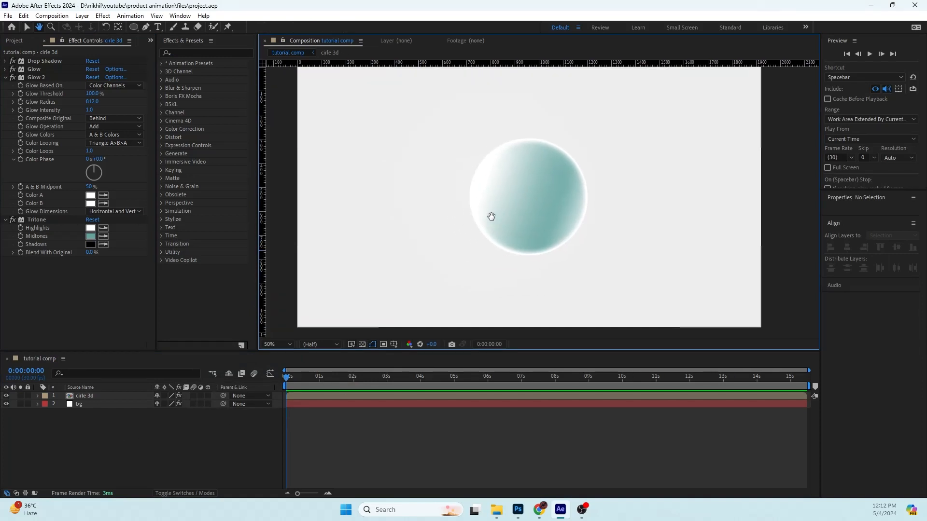
{"action": "key", "text": "v"}
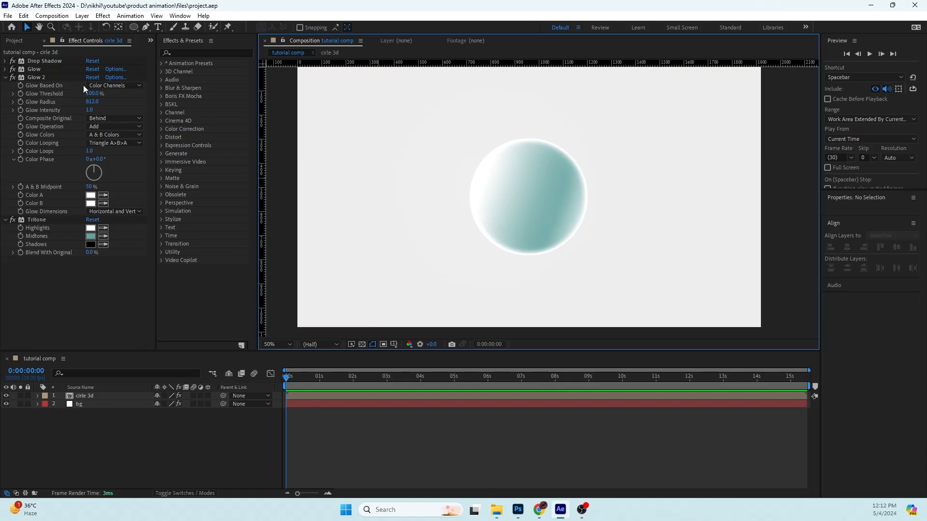
{"action": "scroll", "coordinate": [574, 172], "scroll_direction": "down", "scroll_amount": 2}
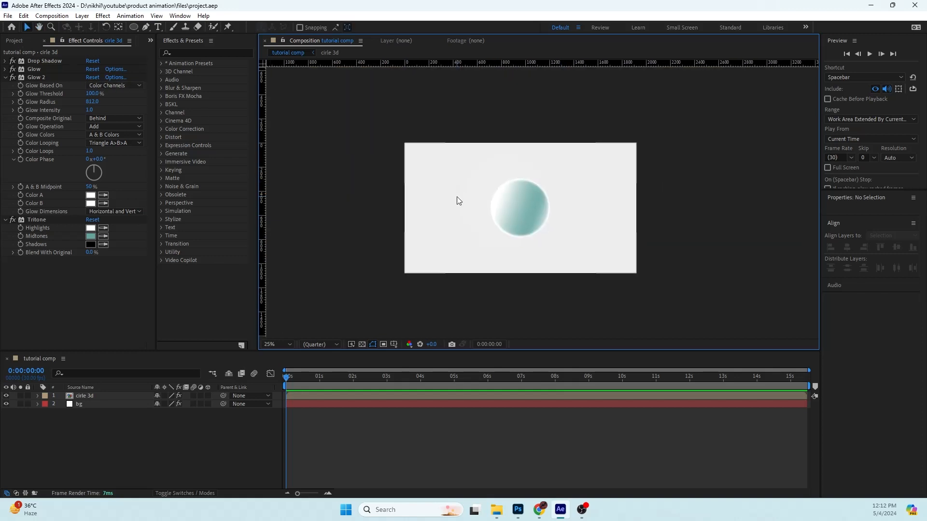
{"action": "scroll", "coordinate": [519, 204], "scroll_direction": "up", "scroll_amount": 2}
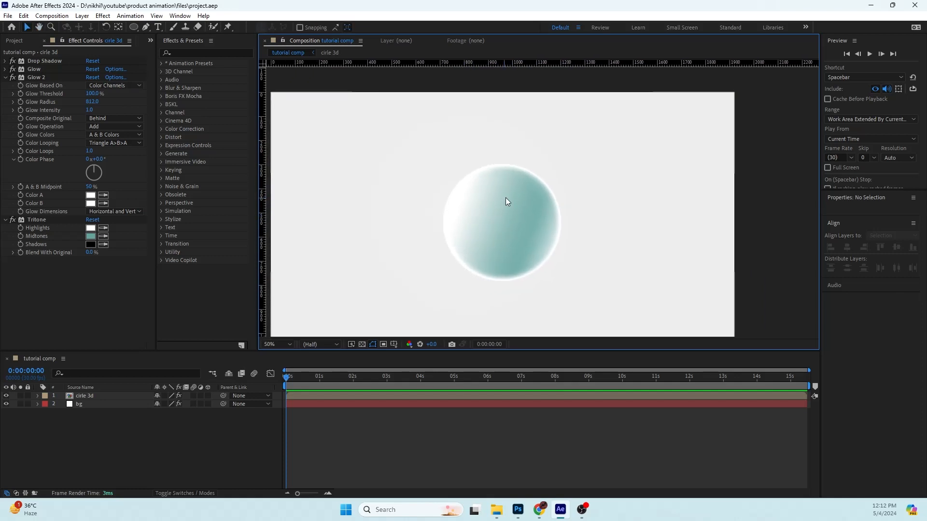
Collapse the Glow 2 effect and duplicate the cirle 3d layer four times
{"action": "left_click", "coordinate": [94, 404]}
{"action": "left_click", "coordinate": [94, 396]}
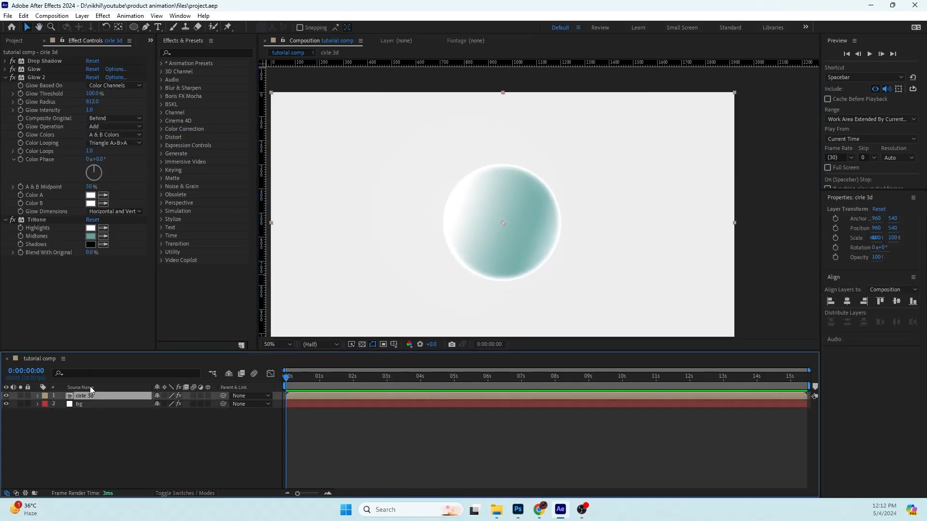
{"action": "left_click", "coordinate": [6, 78]}
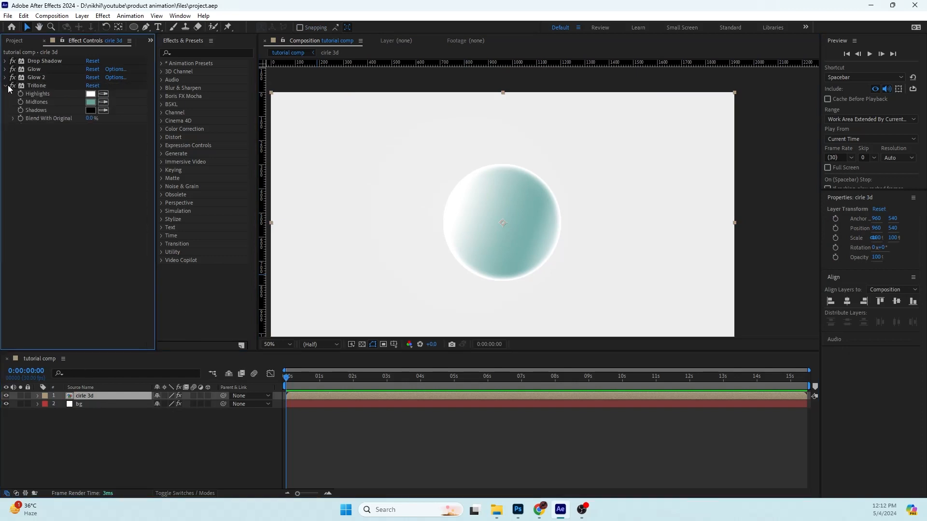
{"action": "left_click", "coordinate": [87, 399]}
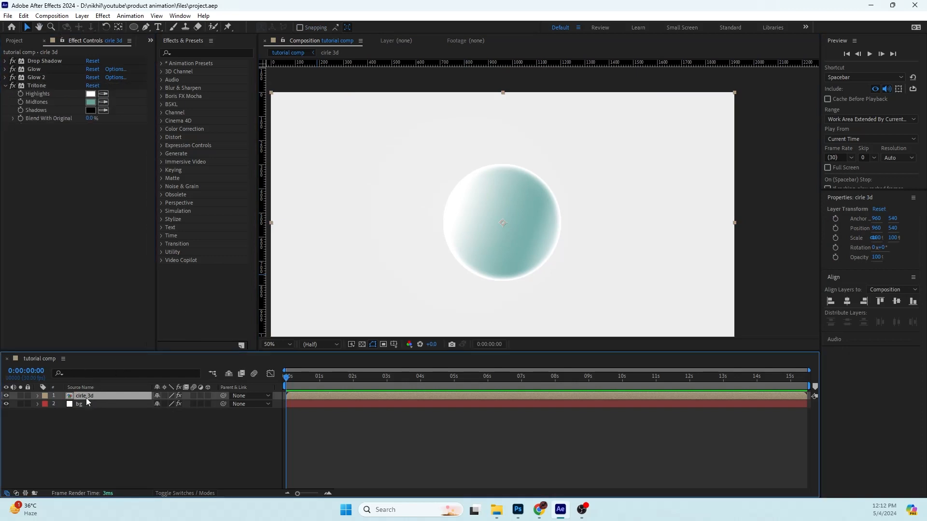
{"action": "key", "text": "ctrl+d"}
{"action": "key", "text": "ctrl+d"}
{"action": "key", "text": "ctrl+d"}
{"action": "key", "text": "ctrl+d"}
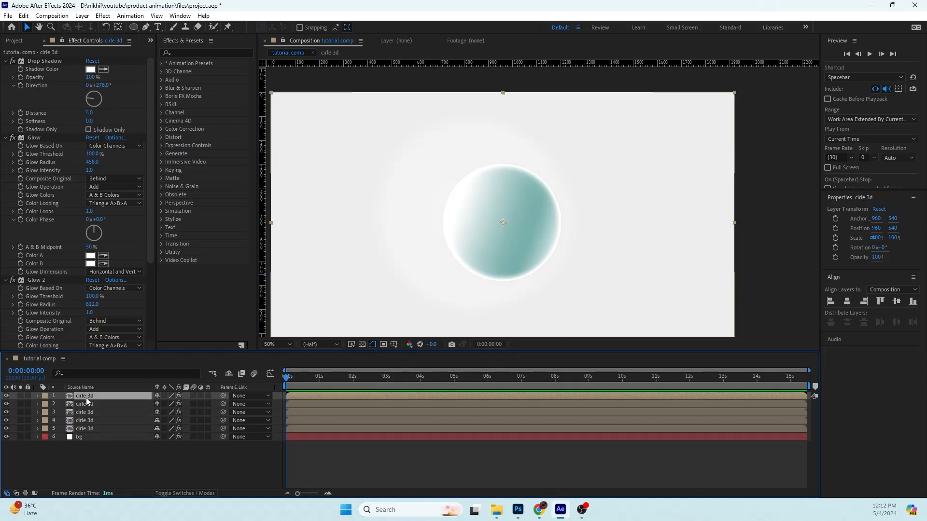
Spread the five spheres over the frame: upper left at 172, 172, lower left, lower right, centre left and the upper-right corner
{"action": "scroll", "coordinate": [540, 250], "scroll_direction": "down", "scroll_amount": 2}
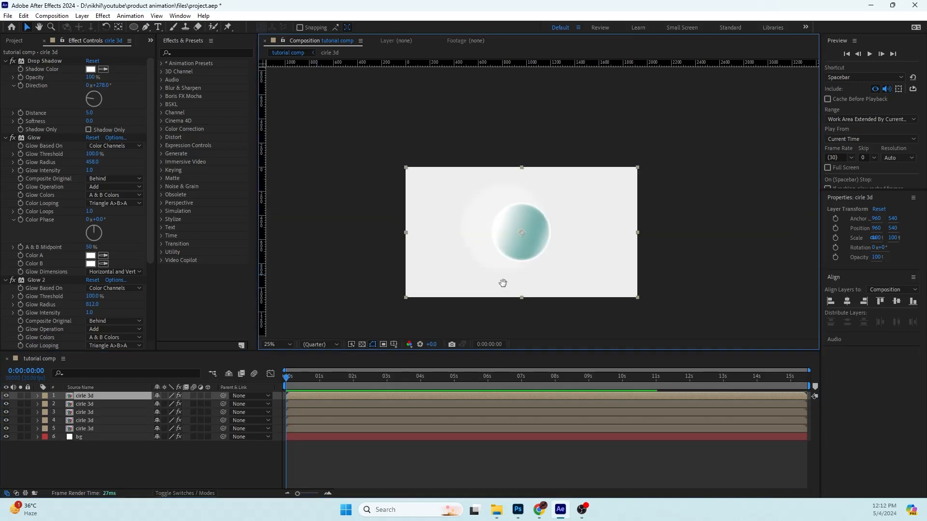
{"action": "left_click_drag", "start_coordinate": [527, 226], "coordinate": [439, 186]}
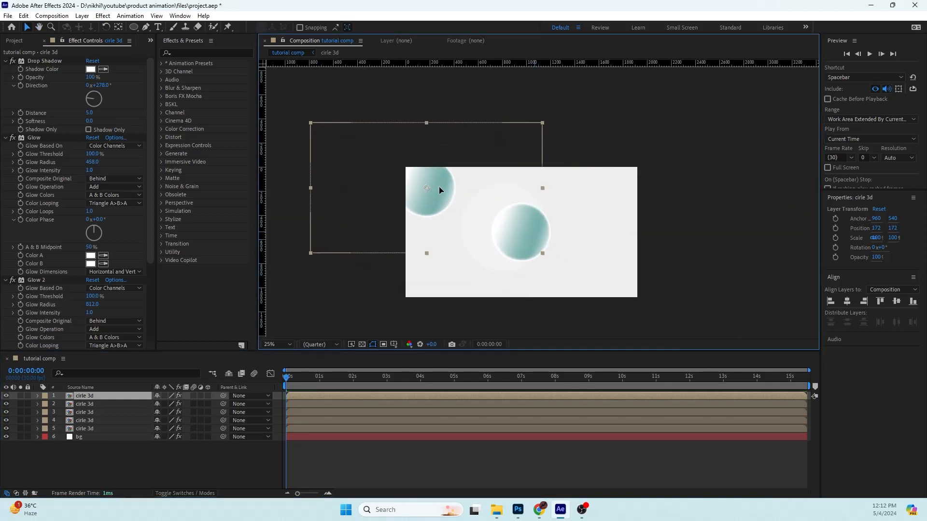
{"action": "left_click_drag", "start_coordinate": [525, 244], "coordinate": [453, 310]}
{"action": "left_click_drag", "start_coordinate": [526, 232], "coordinate": [577, 270]}
{"action": "left_click", "coordinate": [464, 227]}
Turn all five cirle 3d layers into 3D layers
{"action": "left_click", "coordinate": [84, 429]}
{"action": "left_click", "coordinate": [109, 459]}
{"action": "left_click_drag", "start_coordinate": [208, 396], "coordinate": [435, 404]}
Push the upper-left sphere back to a Z position of 1038 and move it to about X -244, Y 34
{"action": "left_click", "coordinate": [84, 396]}
{"action": "key", "text": "p"}
{"action": "left_click_drag", "start_coordinate": [465, 201], "coordinate": [447, 202]}
{"action": "left_click_drag", "start_coordinate": [417, 175], "coordinate": [417, 171]}
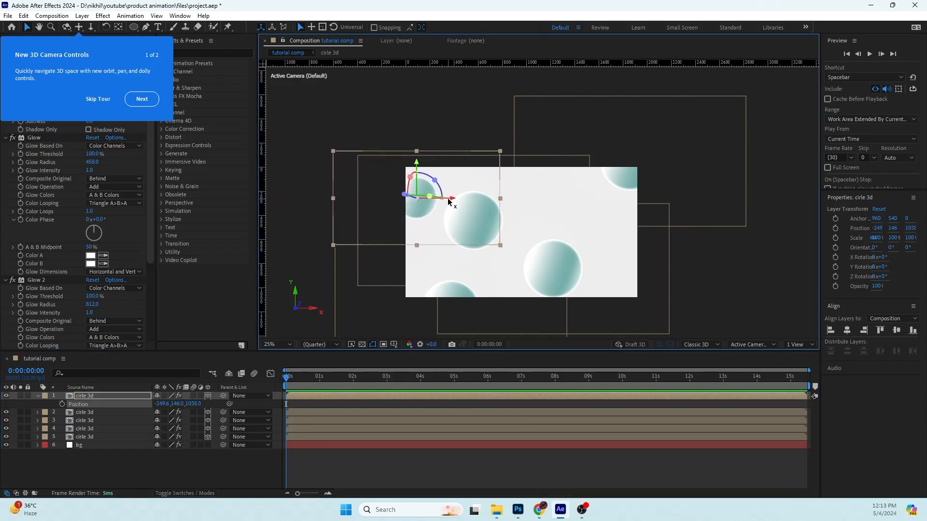
{"action": "mouse_move", "coordinate": [450, 198]}
{"action": "left_mouse_down"}
{"action": "mouse_move", "coordinate": [464, 199]}
{"action": "mouse_move", "coordinate": [448, 189]}
{"action": "left_mouse_up"}
Push the lower-left and centre-left spheres back in depth and reposition them near the left side of the frame
{"action": "left_click", "coordinate": [451, 291]}
{"action": "left_click_drag", "start_coordinate": [445, 311], "coordinate": [475, 285]}
{"action": "left_click_drag", "start_coordinate": [515, 279], "coordinate": [465, 293]}
{"action": "left_click", "coordinate": [488, 231]}
{"action": "left_click_drag", "start_coordinate": [472, 222], "coordinate": [500, 226]}
{"action": "left_click_drag", "start_coordinate": [525, 225], "coordinate": [501, 224]}
Duplicate the lower-right sphere and place the copy at the frame's top edge, at about 1091, -120, 1118
{"action": "left_click", "coordinate": [555, 286]}
{"action": "left_click_drag", "start_coordinate": [570, 270], "coordinate": [553, 276]}
{"action": "key", "text": "ctrl+d"}
{"action": "left_click_drag", "start_coordinate": [527, 267], "coordinate": [541, 197]}
{"action": "key", "text": "p"}
{"action": "left_click_drag", "start_coordinate": [533, 164], "coordinate": [533, 142]}
Lower the large front sphere to about 943, 995, -205 and shift the centre-left sphere farther left and slightly down
{"action": "left_click", "coordinate": [519, 263]}
{"action": "left_click_drag", "start_coordinate": [520, 245], "coordinate": [521, 264]}
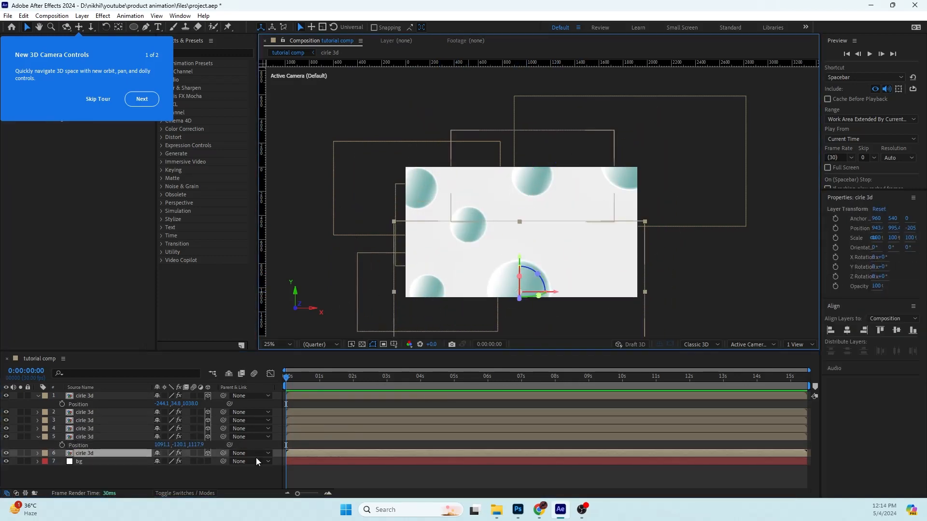
{"action": "left_click", "coordinate": [89, 428]}
{"action": "left_click_drag", "start_coordinate": [469, 225], "coordinate": [451, 244]}
{"action": "left_click_drag", "start_coordinate": [487, 245], "coordinate": [472, 245]}
{"action": "left_click", "coordinate": [599, 240]}
{"action": "left_click", "coordinate": [560, 477]}
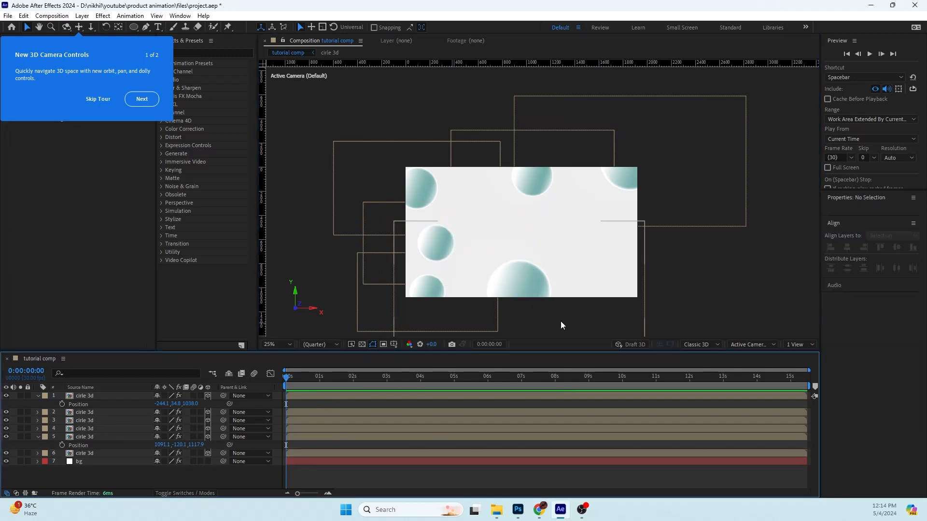
Nudge the centre-left sphere slightly to the right
{"action": "left_click_drag", "start_coordinate": [560, 236], "coordinate": [547, 236]}
{"action": "left_click", "coordinate": [539, 428]}
{"action": "left_click_drag", "start_coordinate": [461, 244], "coordinate": [473, 243]}
Move the top sphere left and closer in depth to 893.6, -38.6, 626.9, undoing the extra upward move
{"action": "left_click", "coordinate": [531, 179]}
{"action": "left_click", "coordinate": [94, 427]}
{"action": "left_click", "coordinate": [94, 437]}
{"action": "left_click_drag", "start_coordinate": [521, 177], "coordinate": [502, 173]}
{"action": "key", "text": "ctrl+z"}
{"action": "key", "text": "ctrl+z"}
{"action": "key", "text": "ctrl+shift+z"}
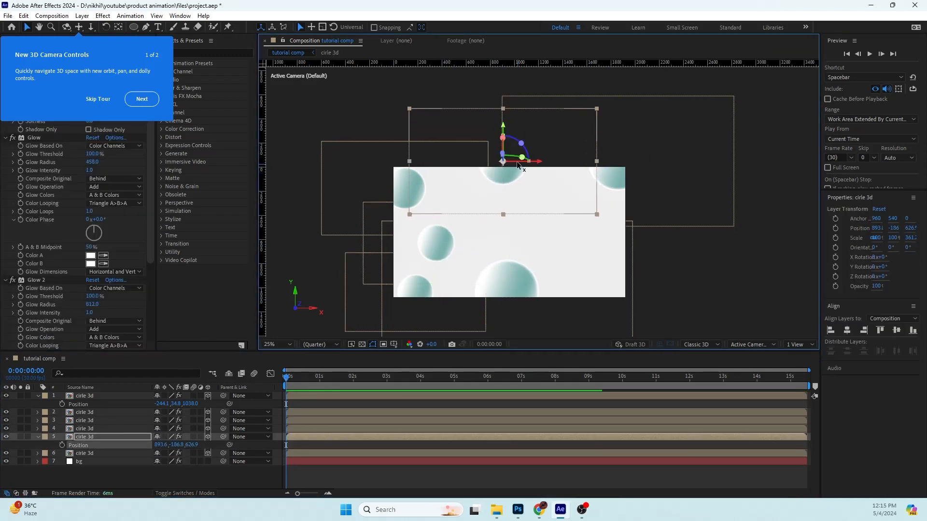
{"action": "key", "text": "ctrl+z"}
Reposition the centre-left sphere slightly above and to the right of the bottom-left sphere
{"action": "left_click", "coordinate": [515, 279]}
{"action": "left_click", "coordinate": [84, 429]}
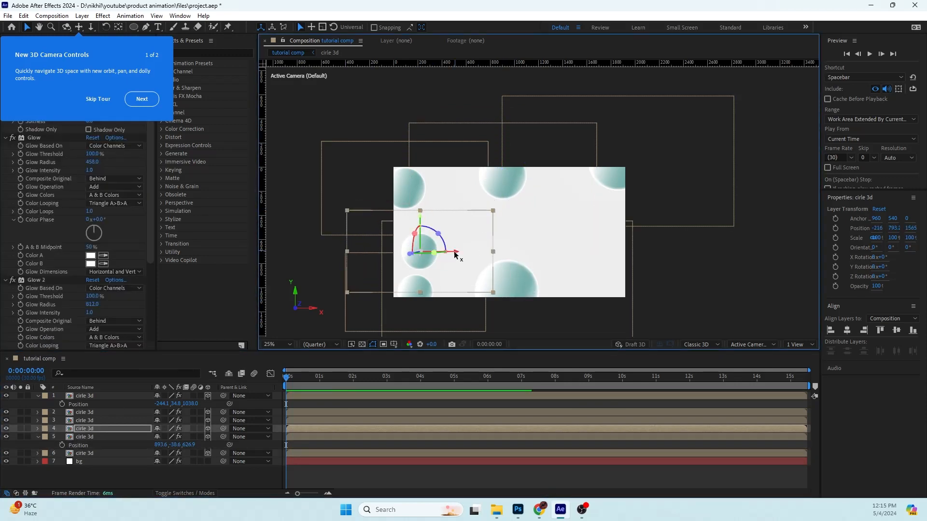
{"action": "left_click", "coordinate": [237, 468]}
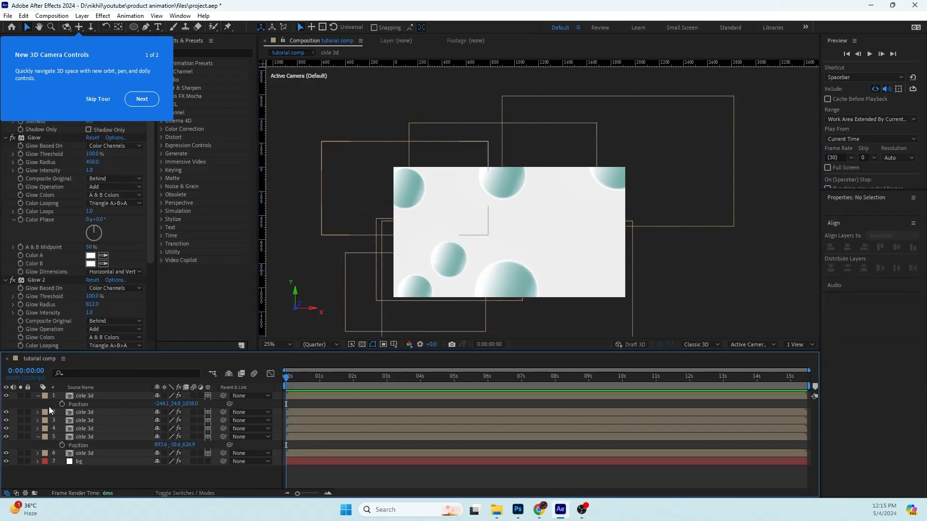
Collapse the open sphere layer properties and skip the 3D camera controls tour
{"action": "left_click", "coordinate": [38, 395]}
{"action": "left_click", "coordinate": [38, 429]}
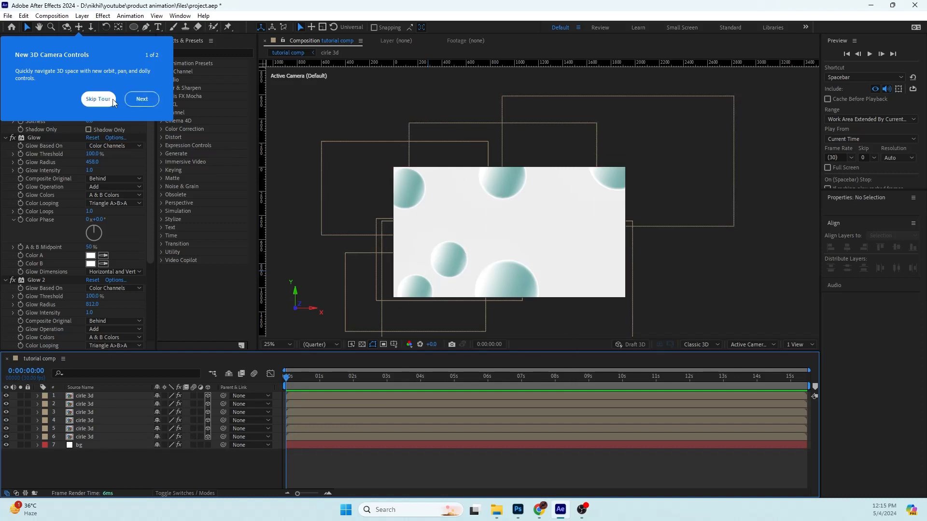
{"action": "left_click", "coordinate": [99, 100]}
Collapse the Drop Shadow, Glow, Glow 2 and Tritone effects of the selected sphere's effect list
{"action": "left_click", "coordinate": [7, 68]}
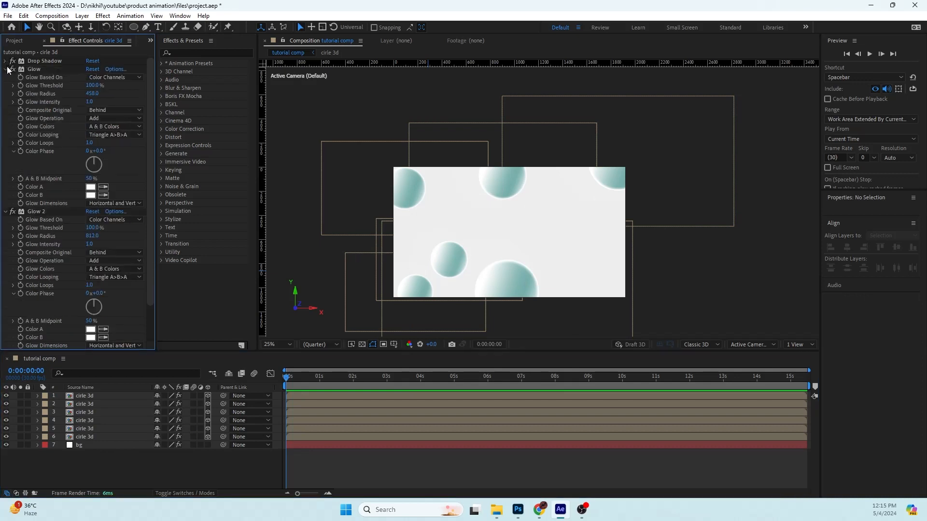
{"action": "left_click", "coordinate": [6, 69]}
{"action": "left_click", "coordinate": [5, 78]}
{"action": "left_click", "coordinate": [5, 86]}
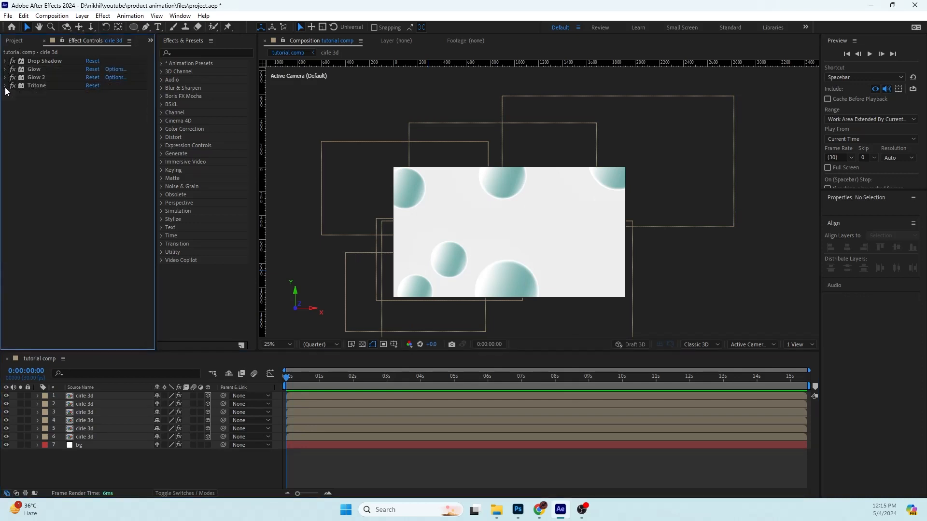
{"action": "left_click", "coordinate": [140, 459]}
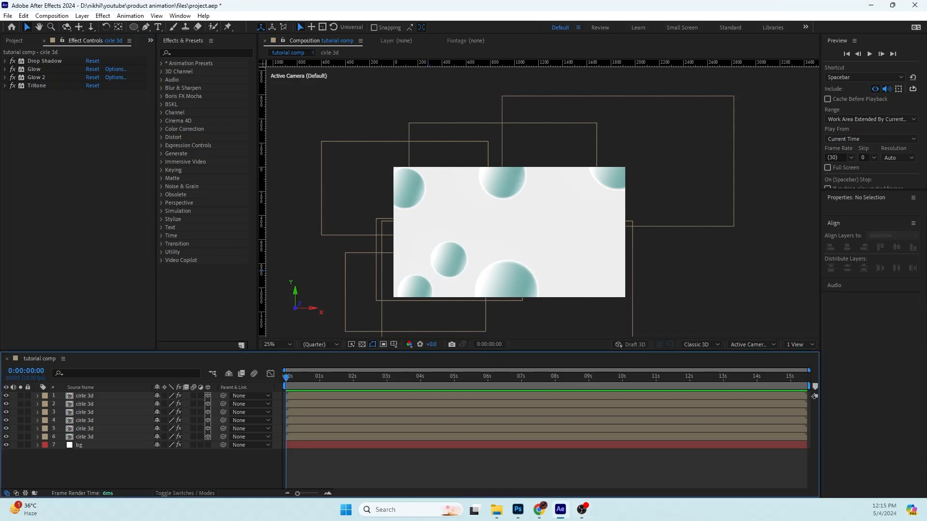
Bring the shoe image csscsc.png from its file folder into tutorial comp as the top layer
{"action": "key", "text": "alt+Tab"}
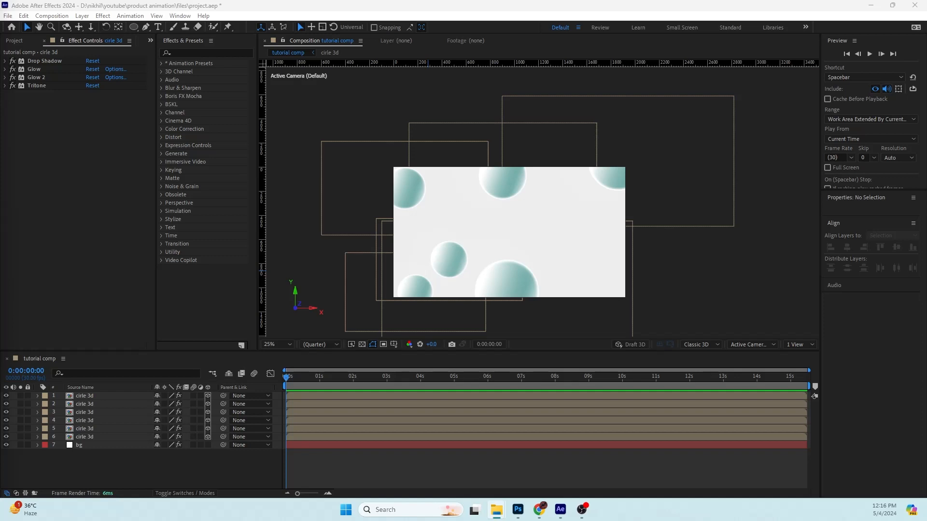
{"action": "left_click_drag", "start_coordinate": [253, 356], "coordinate": [451, 410]}
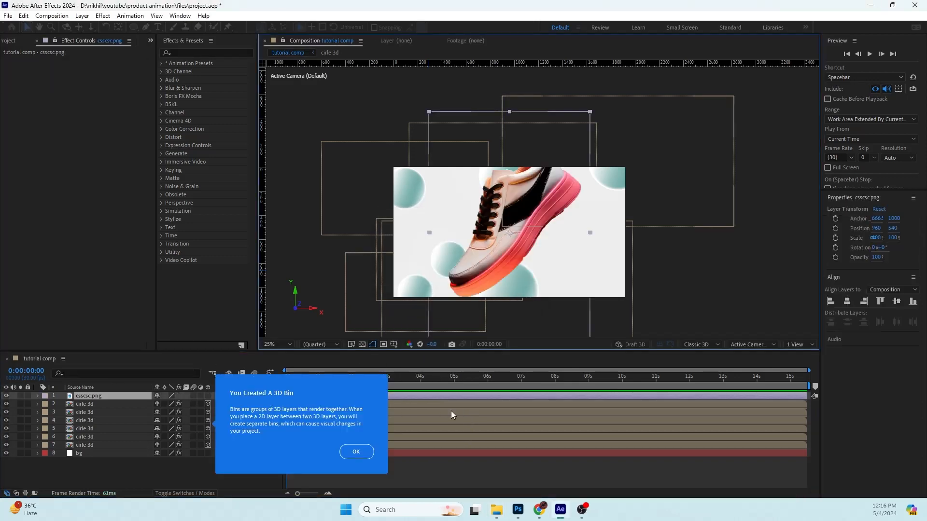
{"action": "left_click", "coordinate": [124, 470]}
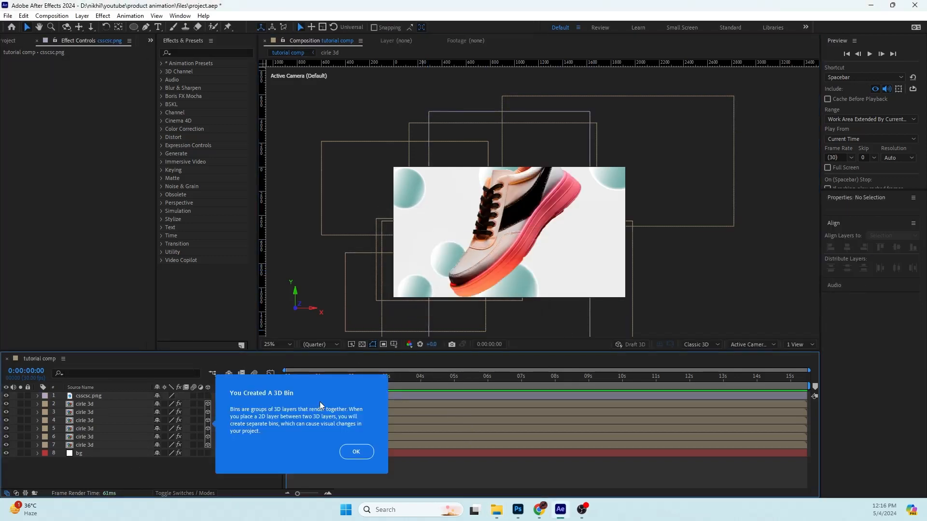
Scale the csscsc.png layer to 54% and move it to position 1472, 520 in the frame's right half
{"action": "left_click", "coordinate": [97, 395]}
{"action": "key", "text": "s"}
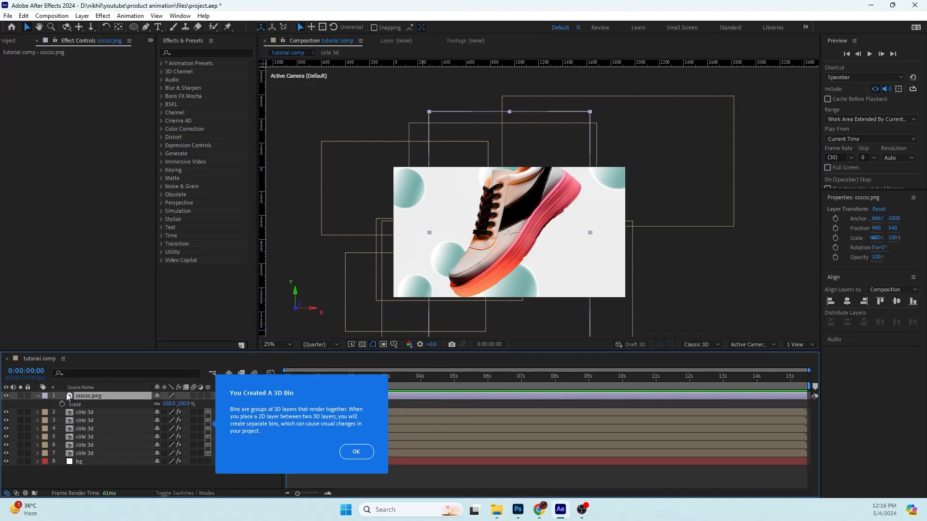
{"action": "left_click_drag", "start_coordinate": [169, 404], "coordinate": [147, 404]}
{"action": "scroll", "coordinate": [503, 266], "scroll_direction": "up", "scroll_amount": 1}
{"action": "left_click_drag", "start_coordinate": [502, 265], "coordinate": [618, 250]}
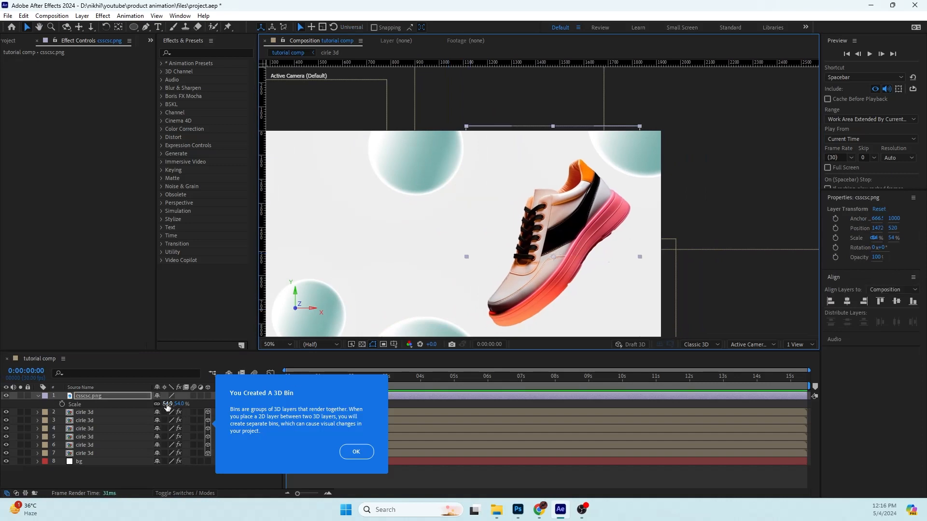
Reduce the scale of the csscsc.png layer to 37% and dismiss the 3D bin notice
{"action": "left_click_drag", "start_coordinate": [166, 404], "coordinate": [155, 404]}
{"action": "left_click", "coordinate": [240, 476]}
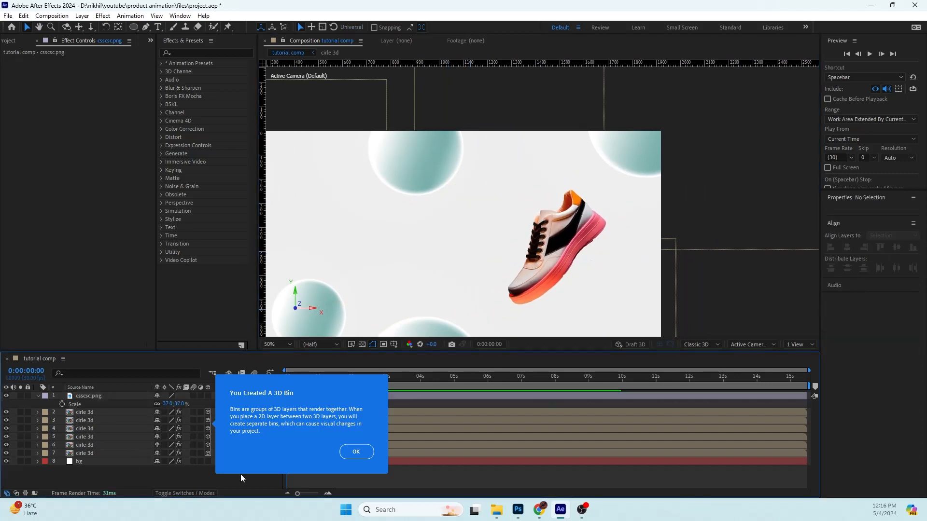
{"action": "left_click", "coordinate": [356, 452]}
{"action": "left_click", "coordinate": [573, 289]}
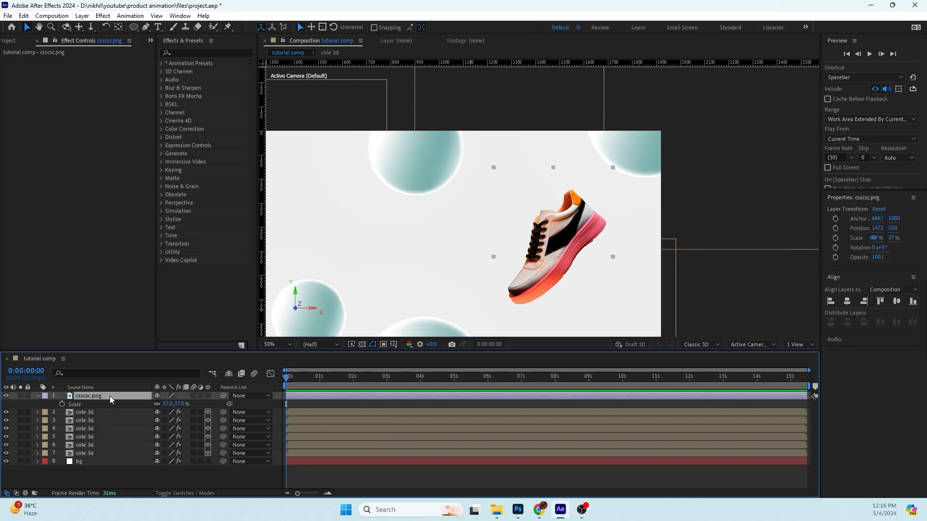
Apply Hue/Saturation to the csscsc.png layer, turn on Colorize and set the Colorize Hue to 141°
{"action": "key", "text": "ctrl+space"}
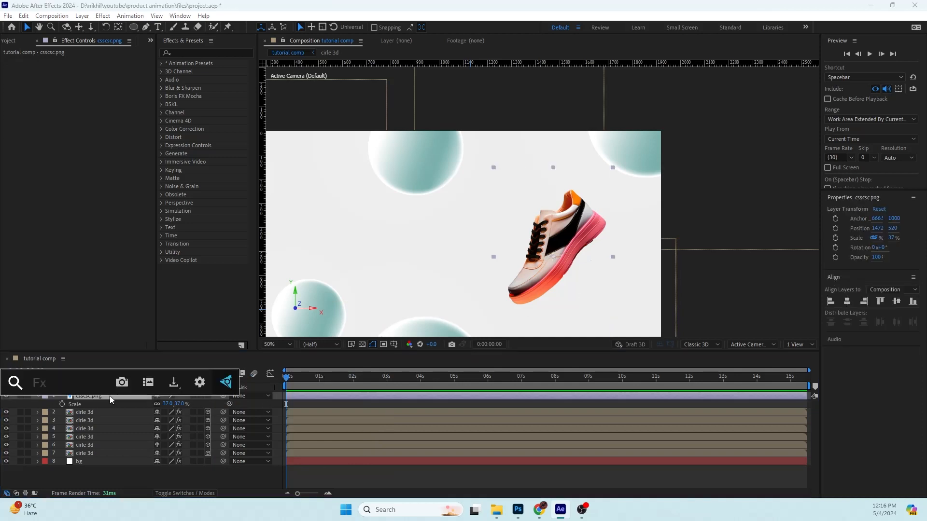
{"action": "type", "text": "hu"}
{"action": "key", "text": "Return"}
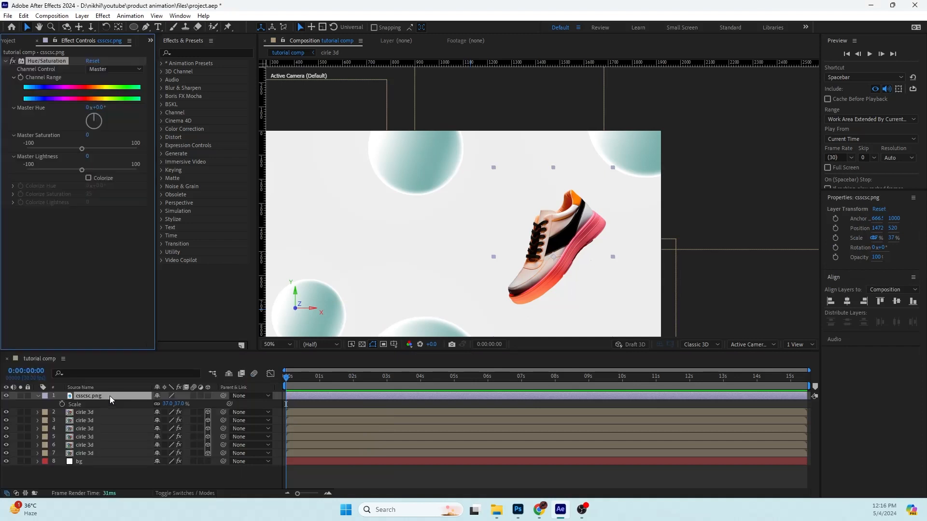
{"action": "left_click", "coordinate": [88, 179]}
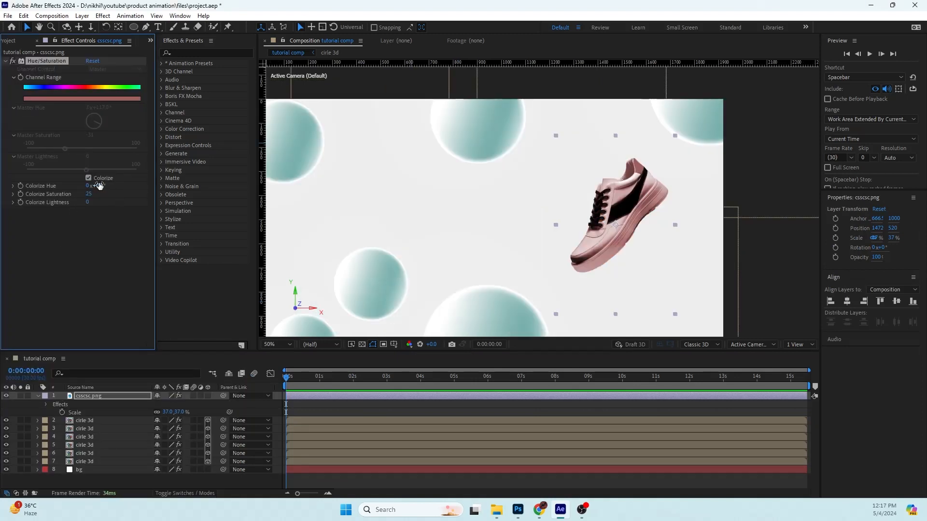
{"action": "scroll", "coordinate": [610, 222], "scroll_direction": "up", "scroll_amount": 3}
{"action": "scroll", "coordinate": [509, 183], "scroll_direction": "down", "scroll_amount": 3}
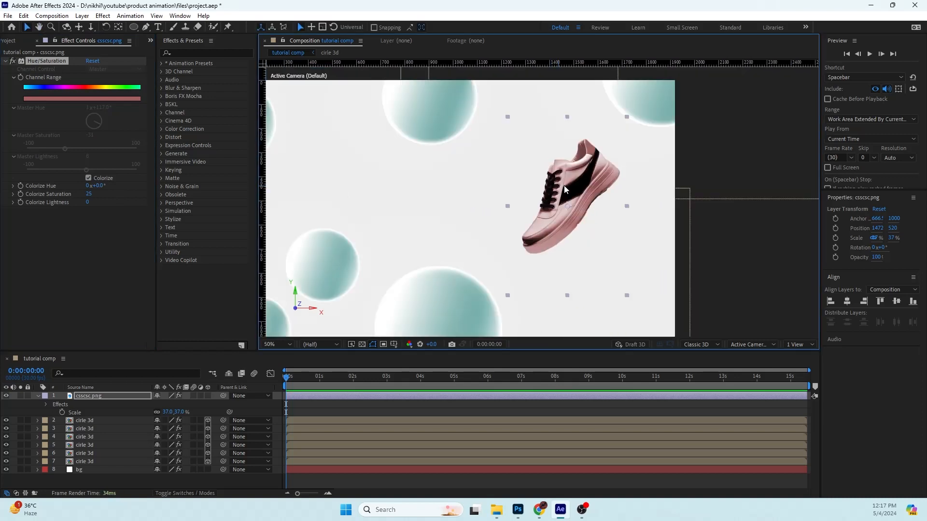
{"action": "left_click_drag", "start_coordinate": [100, 186], "coordinate": [164, 186]}
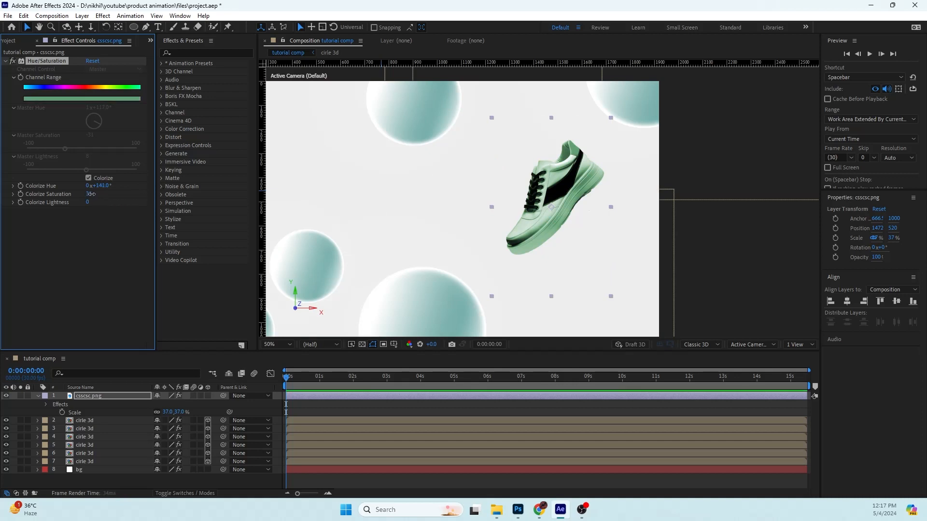
Set the shoe's Colorize Saturation to 38 and its Colorize Lightness to 3
{"action": "left_click_drag", "start_coordinate": [89, 193], "coordinate": [100, 203]}
{"action": "key", "text": "ctrl+z"}
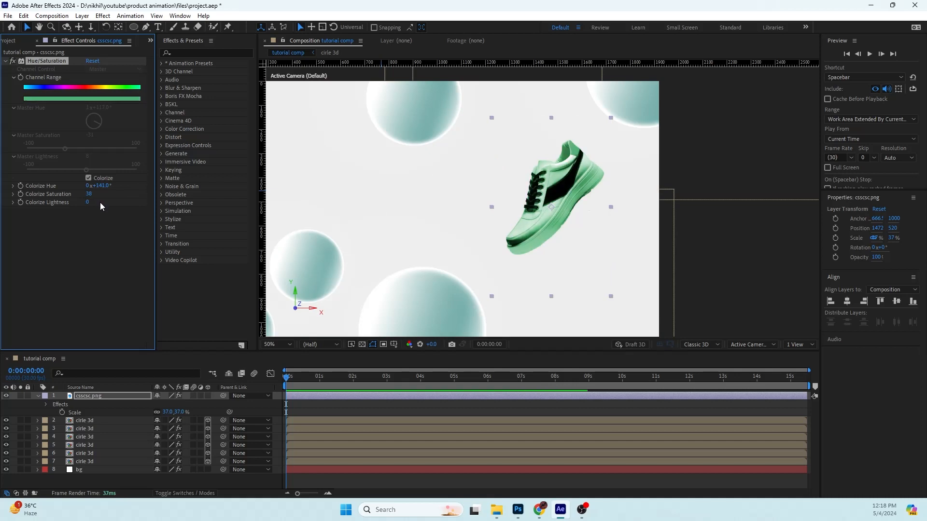
{"action": "left_click", "coordinate": [86, 203]}
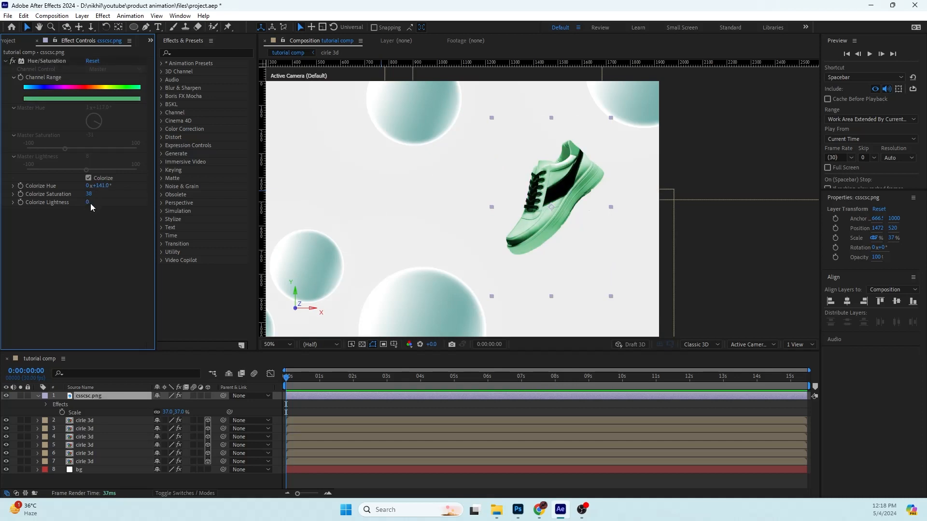
{"action": "left_click_drag", "start_coordinate": [88, 202], "coordinate": [90, 203]}
{"action": "left_click", "coordinate": [91, 203]}
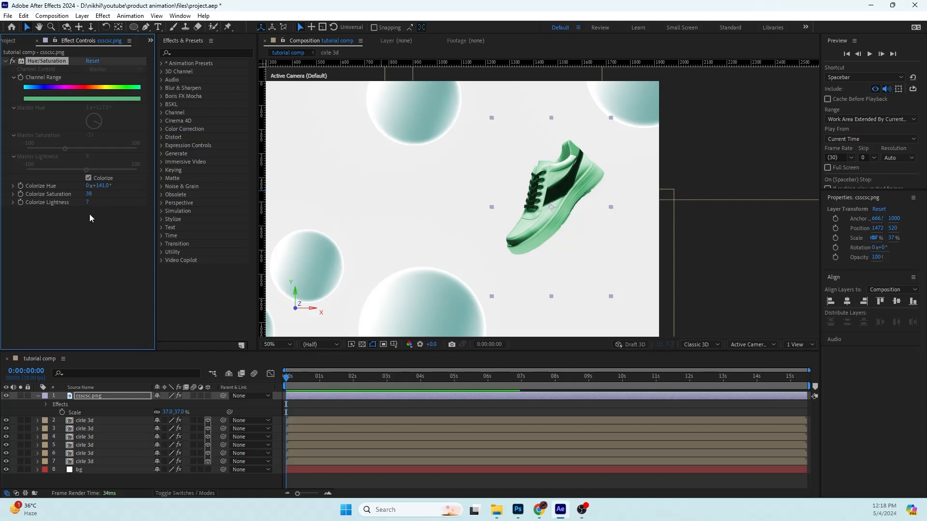
{"action": "type", "text": "3"}
{"action": "key", "text": "Return"}
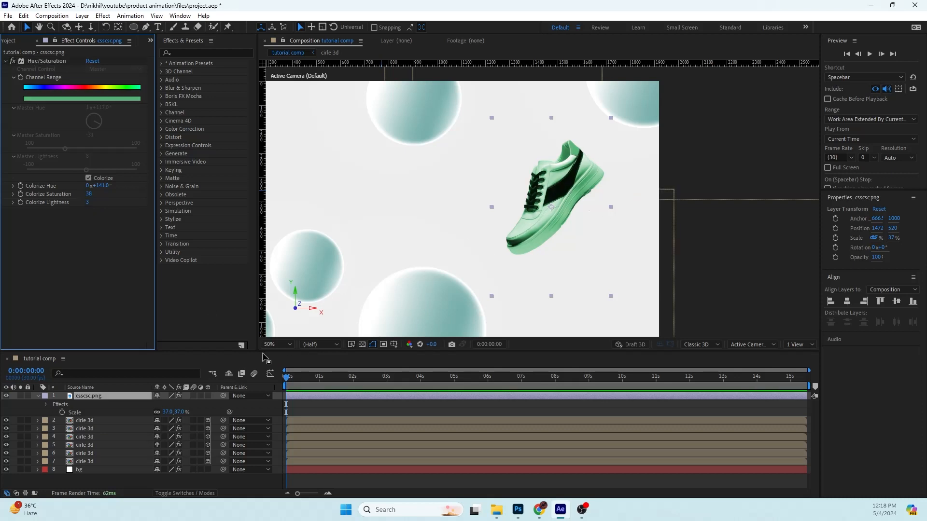
Rotate the csscsc.png layer to 6.5° and move it a little further toward the frame's right edge, then collapse and deselect the layer
{"action": "key", "text": "r"}
{"action": "left_click_drag", "start_coordinate": [168, 405], "coordinate": [238, 395]}
{"action": "left_click_drag", "start_coordinate": [165, 404], "coordinate": [123, 402]}
{"action": "left_click_drag", "start_coordinate": [570, 194], "coordinate": [590, 193]}
{"action": "left_click_drag", "start_coordinate": [524, 190], "coordinate": [569, 168]}
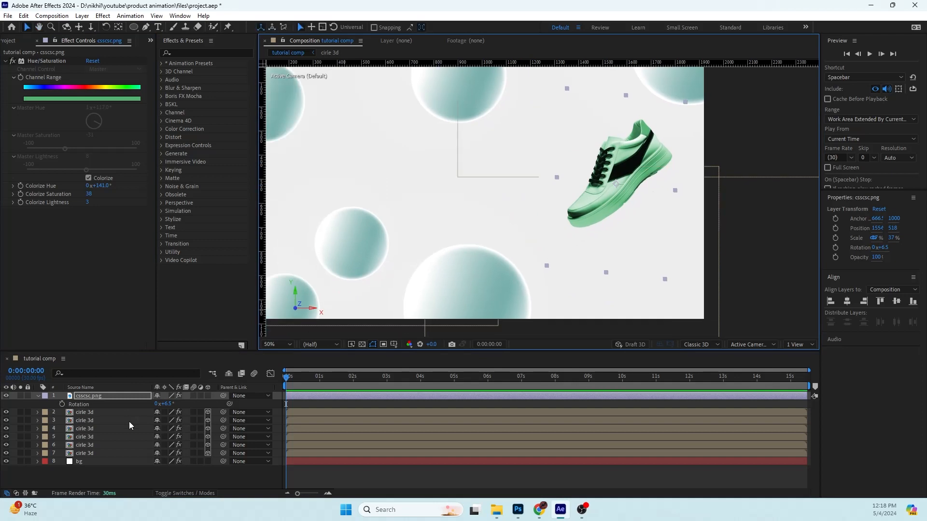
{"action": "left_click", "coordinate": [38, 396]}
{"action": "left_click", "coordinate": [96, 468]}
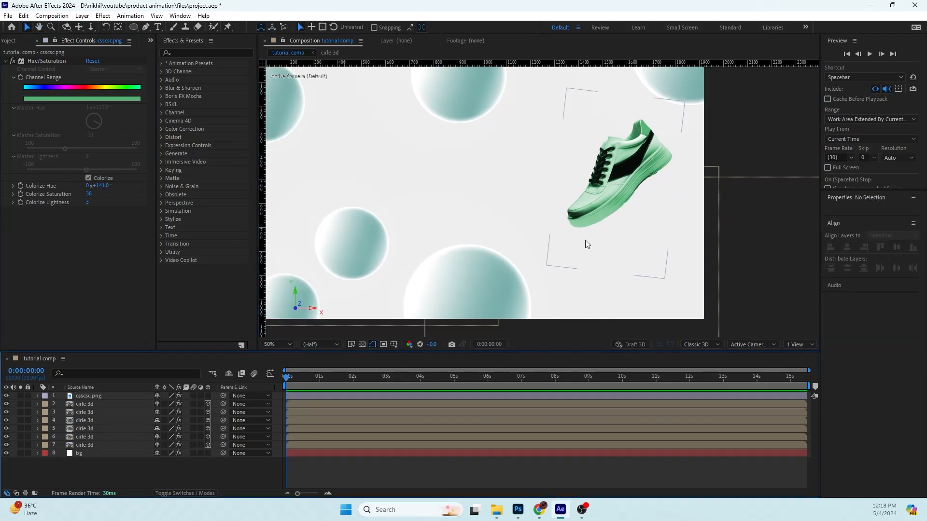
Duplicate the cirle 3d composition in the project and open the copy, cirle 3d 2
{"action": "left_click_drag", "start_coordinate": [477, 211], "coordinate": [466, 214]}
{"action": "left_click_drag", "start_coordinate": [516, 246], "coordinate": [511, 227]}
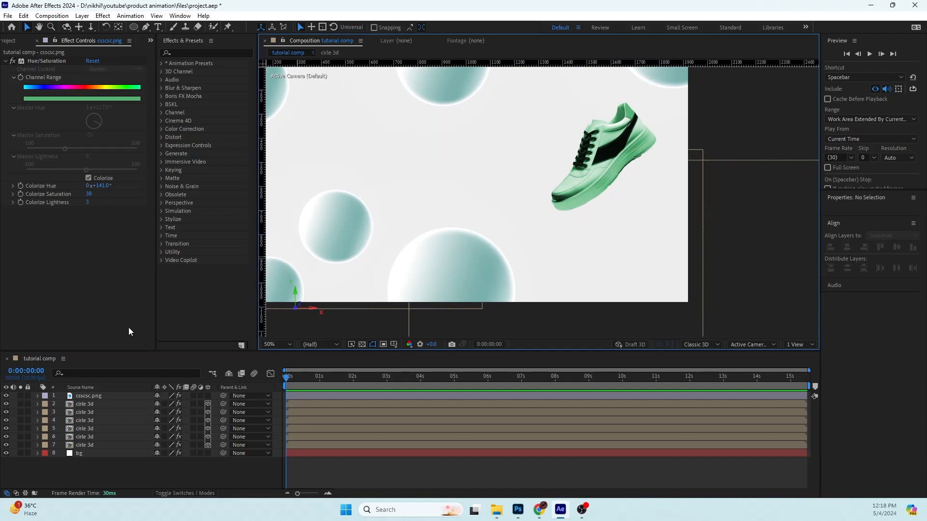
{"action": "left_click", "coordinate": [9, 40]}
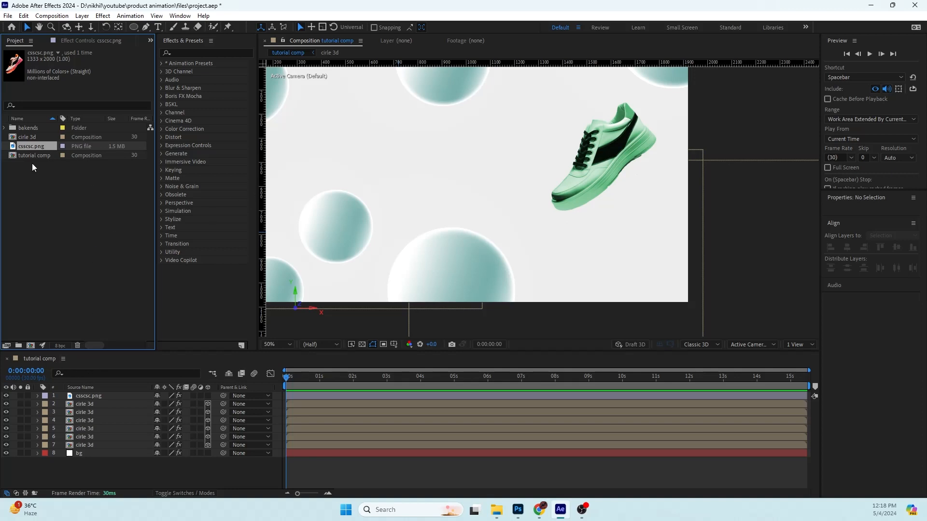
{"action": "left_click", "coordinate": [37, 137]}
{"action": "left_click_drag", "start_coordinate": [351, 213], "coordinate": [343, 211]}
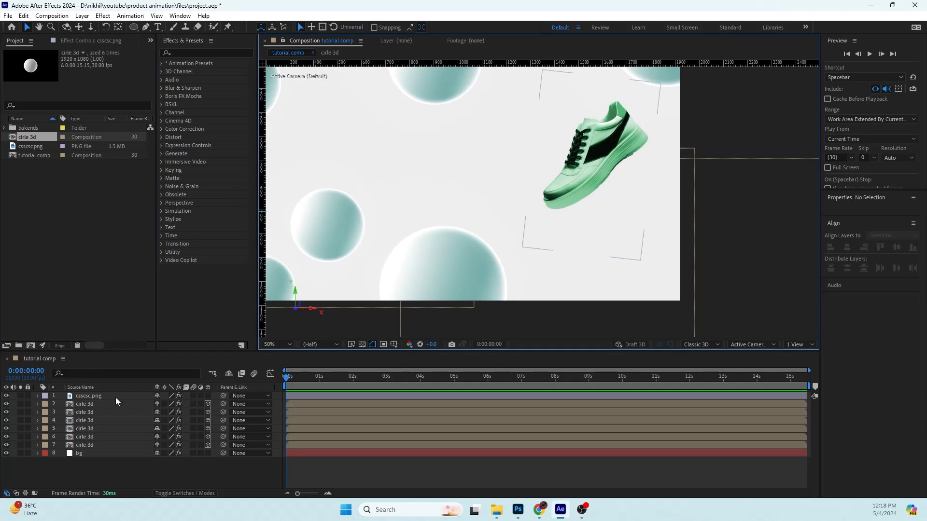
{"action": "left_click", "coordinate": [34, 153]}
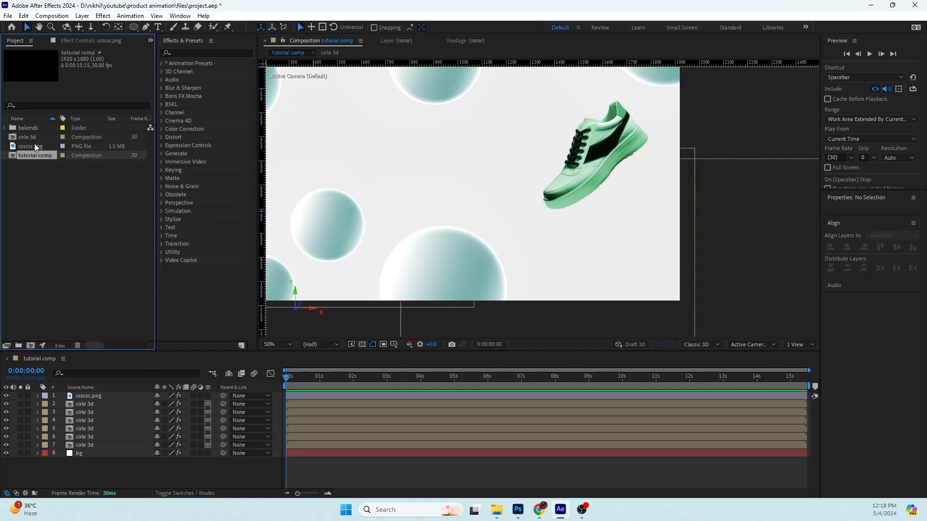
{"action": "left_click", "coordinate": [31, 139]}
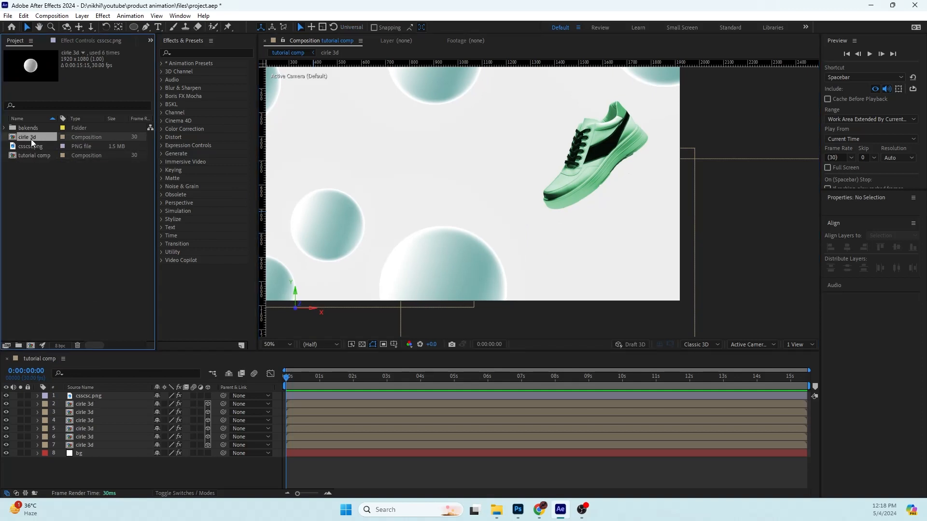
{"action": "key", "text": "ctrl+d"}
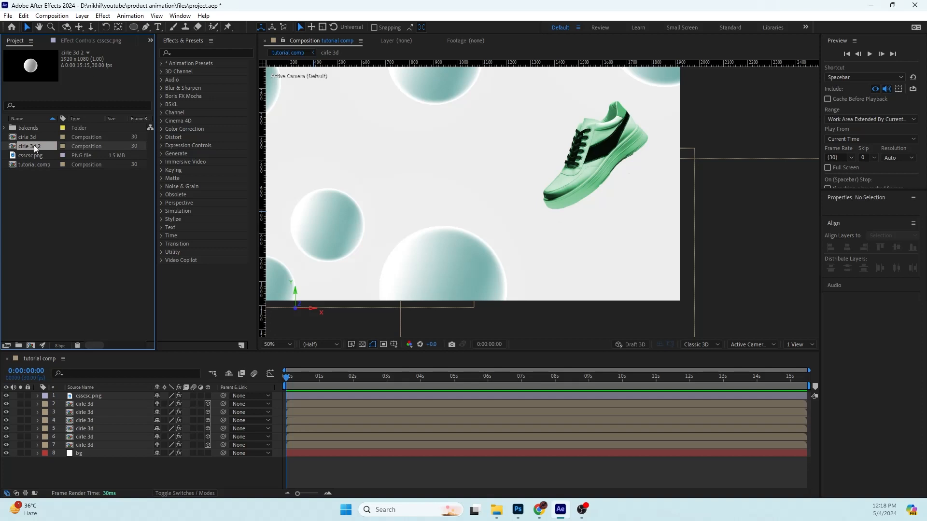
{"action": "double_click", "coordinate": [34, 145]}
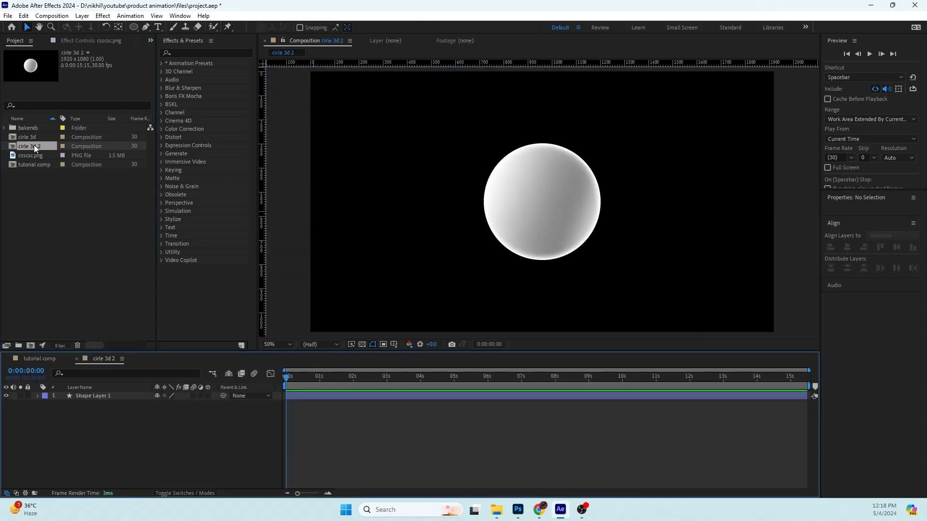
Flatten Ellipse 1 of Shape Layer 1 into a thin disc by reducing its vertical scale to 22%
{"action": "left_click", "coordinate": [526, 219]}
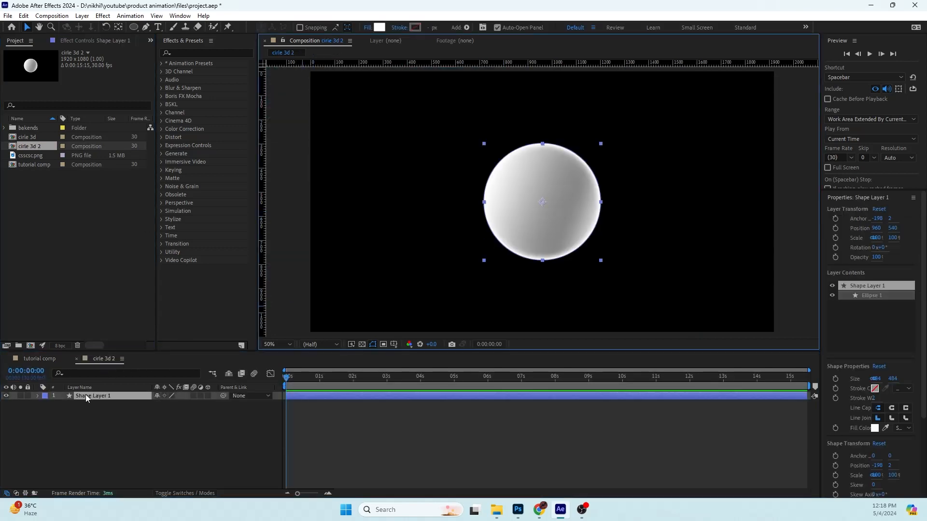
{"action": "left_click", "coordinate": [37, 396]}
{"action": "left_click", "coordinate": [46, 404]}
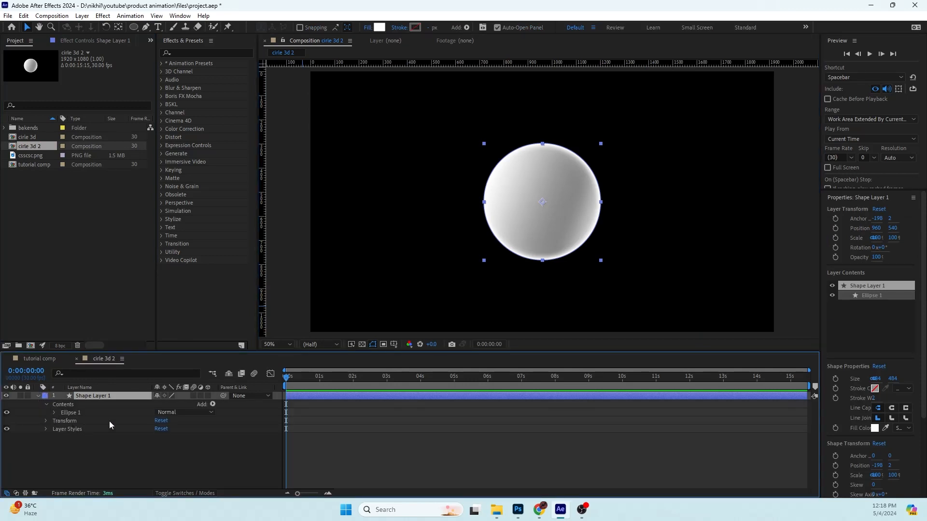
{"action": "left_click", "coordinate": [54, 413]}
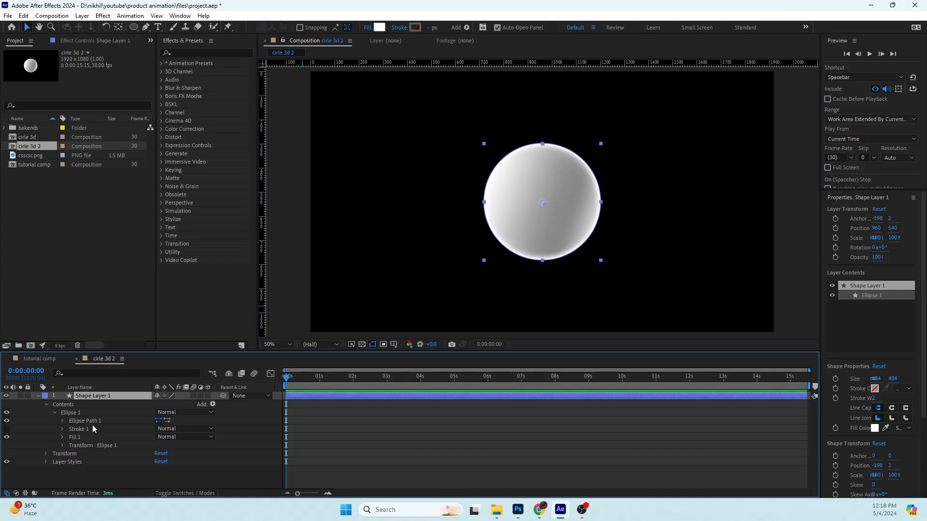
{"action": "left_click", "coordinate": [92, 421]}
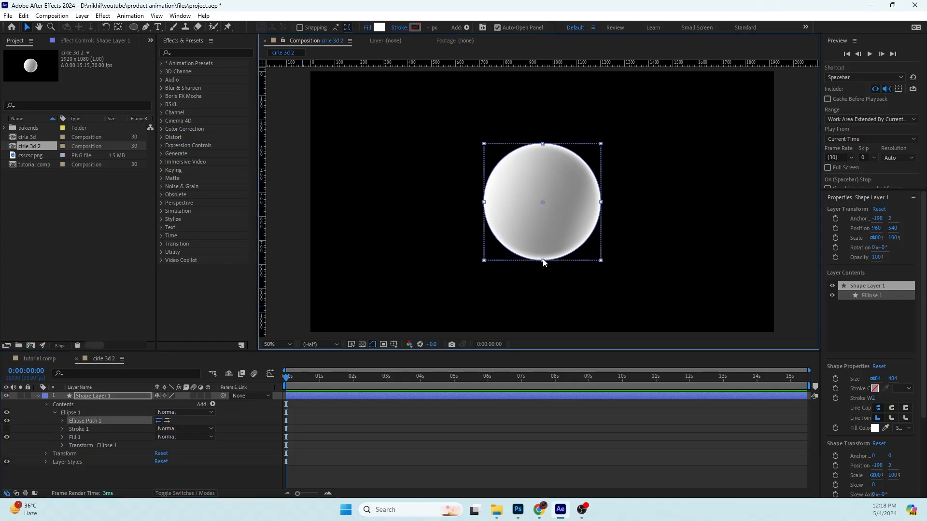
{"action": "left_click_drag", "start_coordinate": [543, 261], "coordinate": [542, 216]}
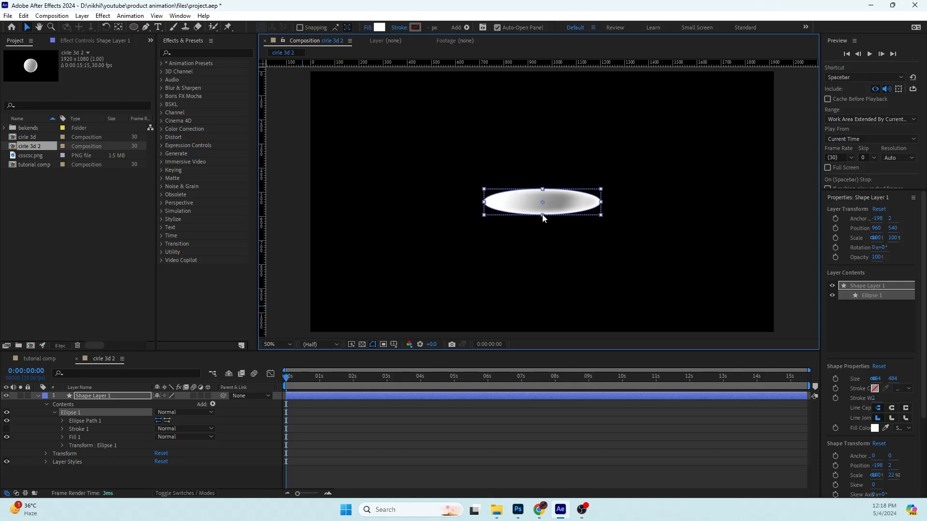
Start a Pen path inside Shape Layer 1 at the right tip of the flattened ellipse
{"action": "left_click", "coordinate": [38, 395]}
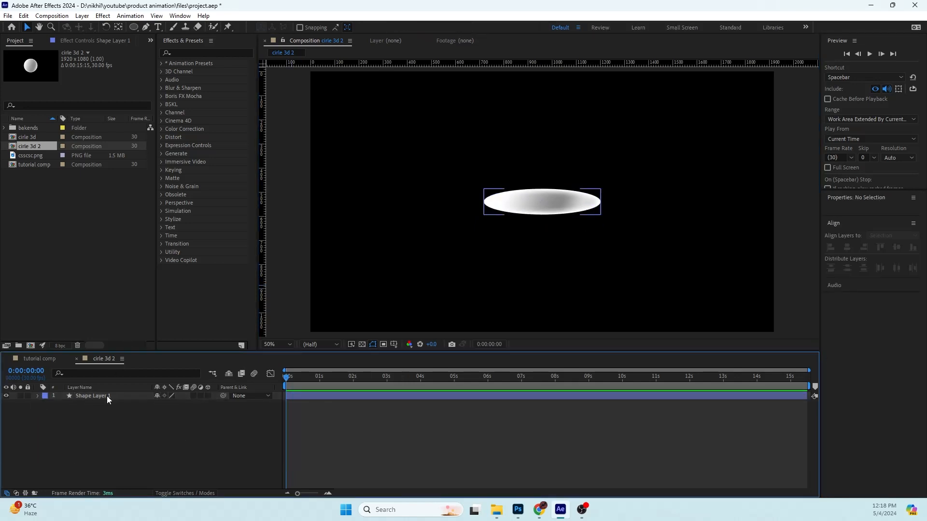
{"action": "left_click", "coordinate": [37, 396]}
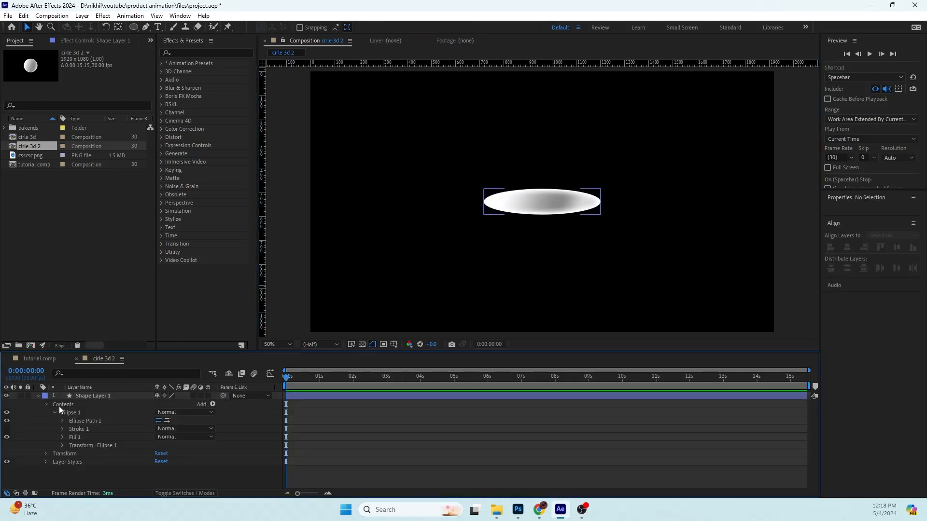
{"action": "left_click", "coordinate": [75, 413]}
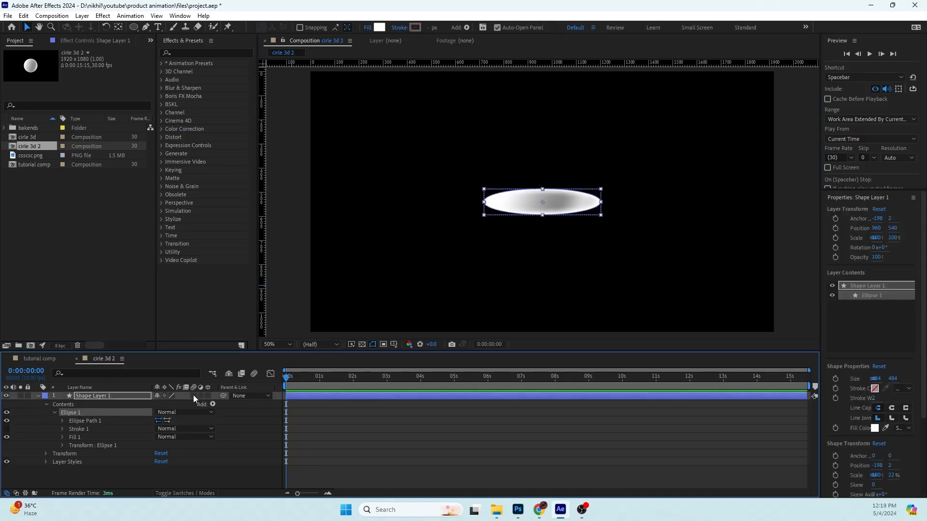
{"action": "left_click", "coordinate": [146, 27]}
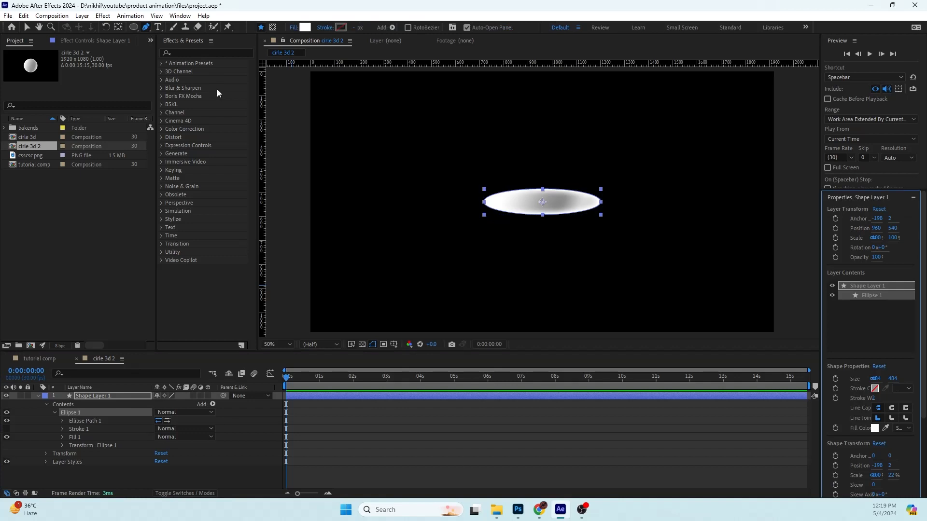
{"action": "left_click_drag", "start_coordinate": [642, 279], "coordinate": [573, 343]}
{"action": "scroll", "coordinate": [562, 140], "scroll_direction": "up", "scroll_amount": 1}
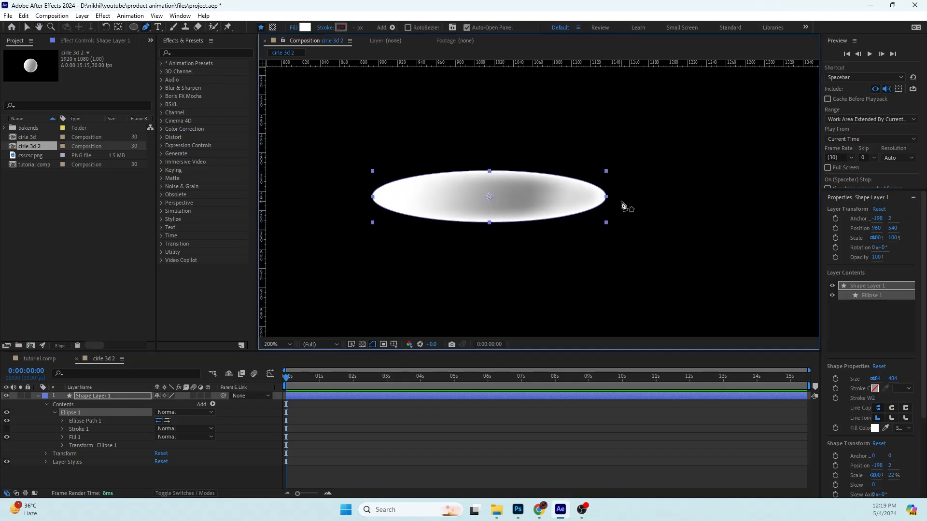
{"action": "scroll", "coordinate": [623, 205], "scroll_direction": "up", "scroll_amount": 1}
{"action": "left_click_drag", "start_coordinate": [547, 227], "coordinate": [457, 262]}
{"action": "left_click", "coordinate": [583, 233]}
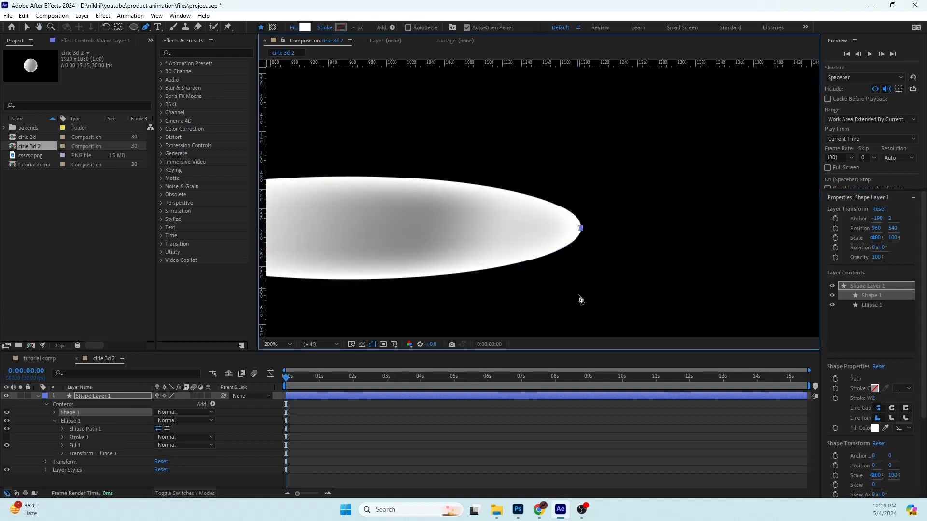
Extend the path straight down past the frame's lower edge, across beneath the ellipse and up beside its left tip to form a cylinder body
{"action": "left_click_drag", "start_coordinate": [579, 300], "coordinate": [609, 193]}
{"action": "scroll", "coordinate": [621, 227], "scroll_direction": "down", "scroll_amount": 1}
{"action": "scroll", "coordinate": [616, 180], "scroll_direction": "down", "scroll_amount": 1}
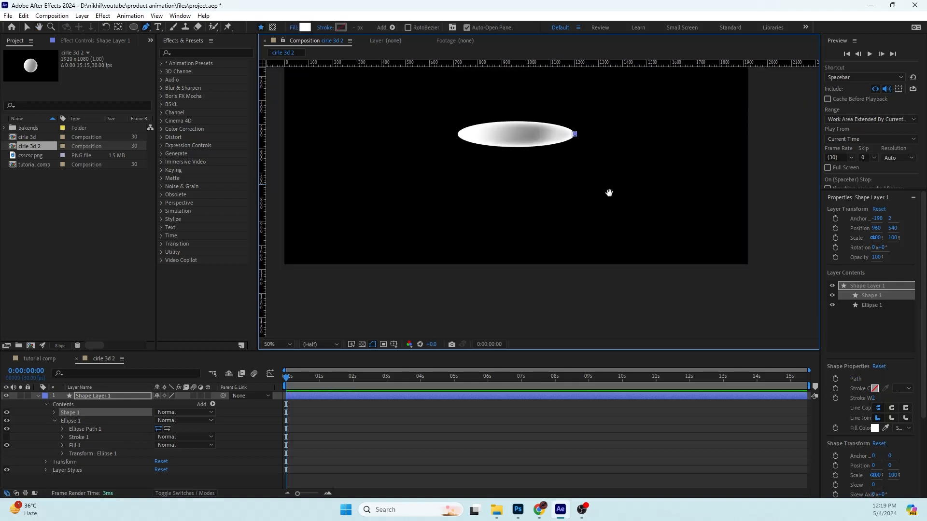
{"action": "left_click", "coordinate": [575, 272]}
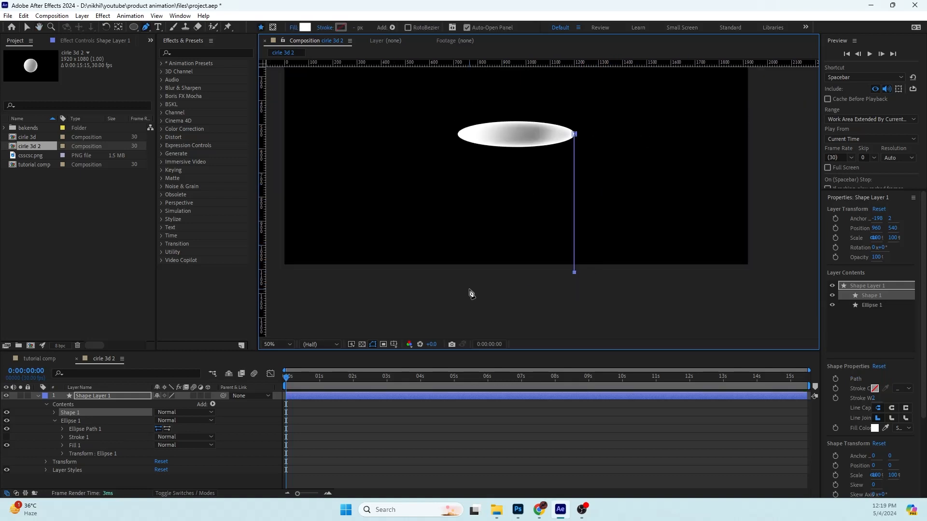
{"action": "left_click", "coordinate": [455, 273]}
{"action": "scroll", "coordinate": [490, 183], "scroll_direction": "up", "scroll_amount": 4}
{"action": "left_click_drag", "start_coordinate": [570, 195], "coordinate": [474, 218]}
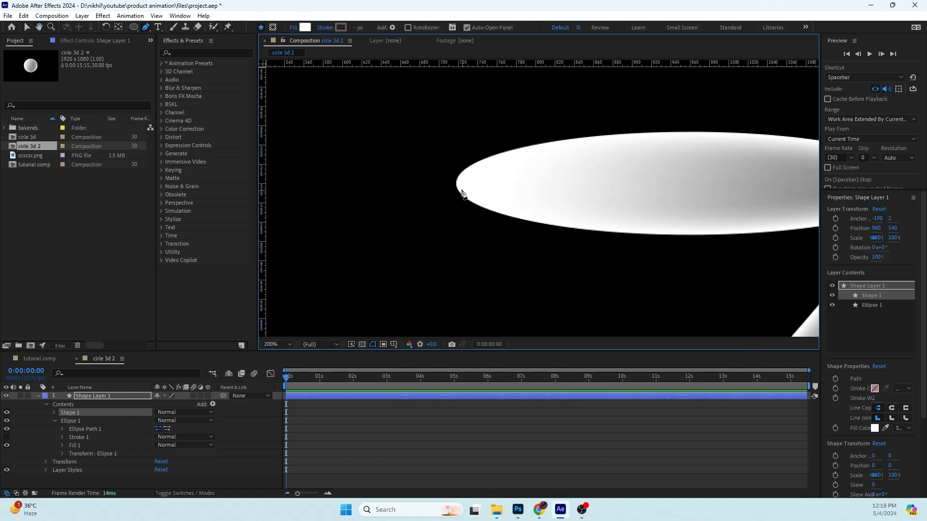
{"action": "left_click", "coordinate": [446, 185]}
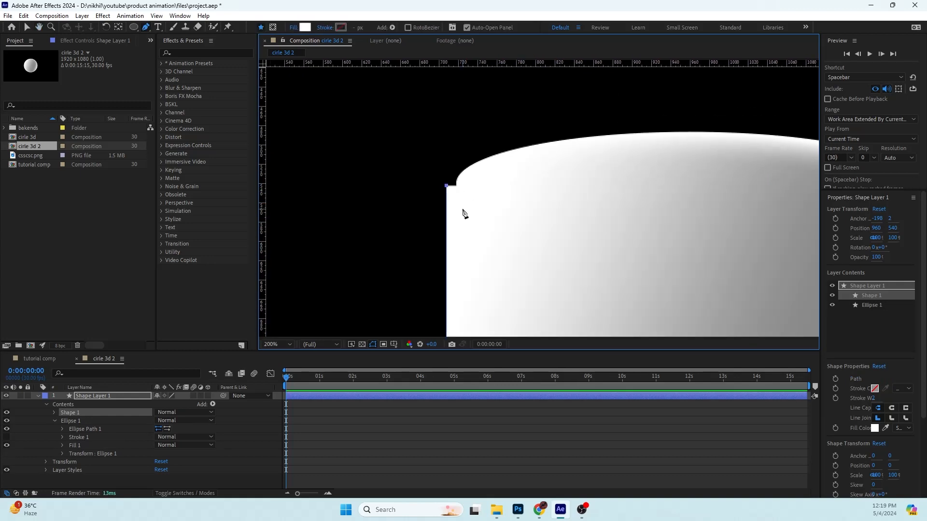
Move the upper-left point of the cylinder body inward so its side lines up with the ellipse's left edge
{"action": "scroll", "coordinate": [462, 210], "scroll_direction": "down", "scroll_amount": 1}
{"action": "scroll", "coordinate": [463, 200], "scroll_direction": "up", "scroll_amount": 1}
{"action": "left_click_drag", "start_coordinate": [538, 178], "coordinate": [385, 181]}
{"action": "scroll", "coordinate": [461, 174], "scroll_direction": "up", "scroll_amount": 1}
{"action": "left_click_drag", "start_coordinate": [553, 202], "coordinate": [457, 165]}
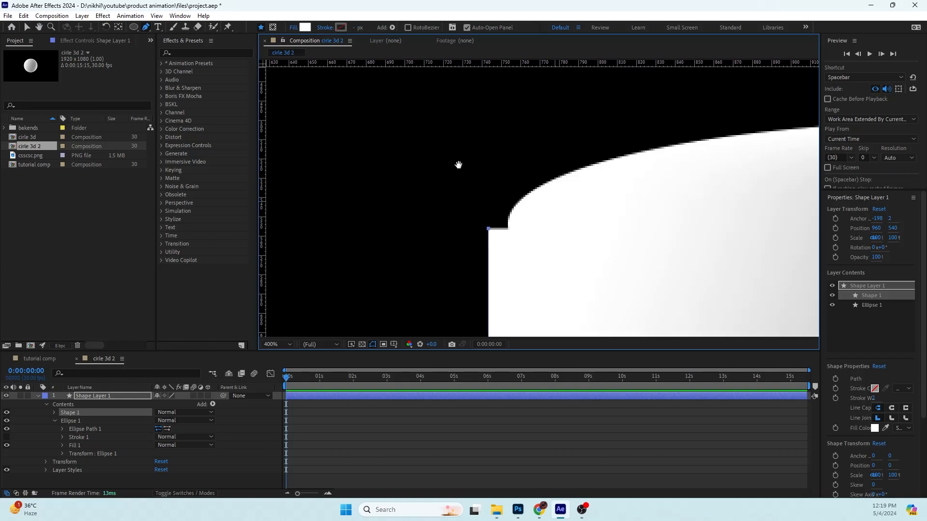
{"action": "left_click_drag", "start_coordinate": [420, 202], "coordinate": [440, 201]}
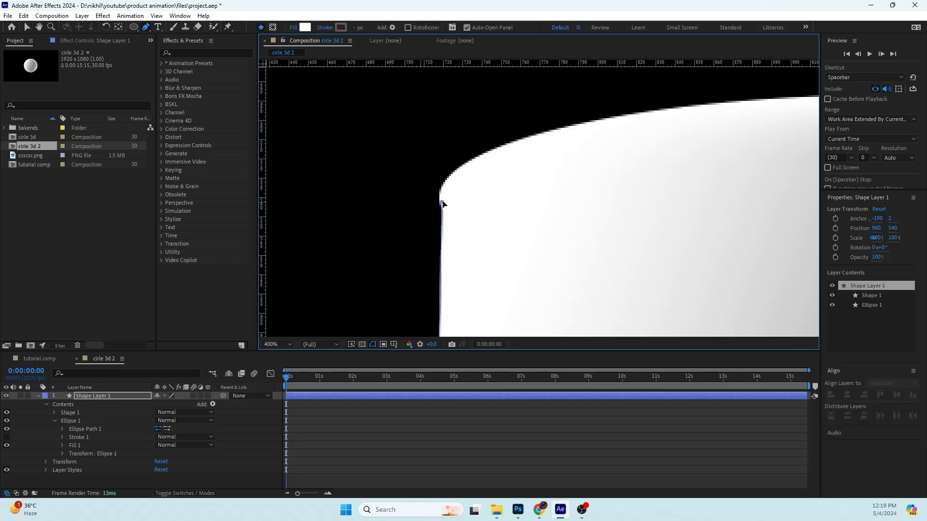
Move the lower-left point of the cylinder body inward so its left side runs straight down from the ellipse's edge
{"action": "scroll", "coordinate": [472, 213], "scroll_direction": "down", "scroll_amount": 3}
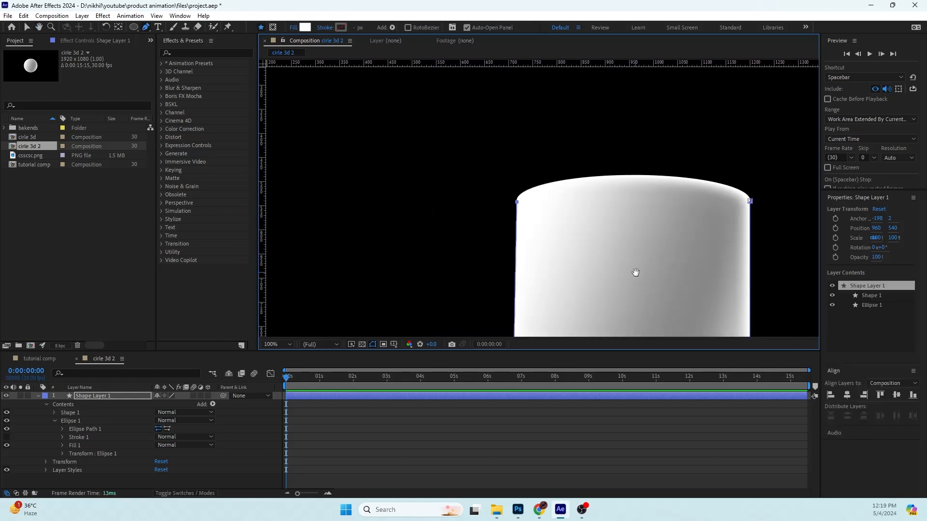
{"action": "left_click_drag", "start_coordinate": [635, 273], "coordinate": [558, 188]}
{"action": "scroll", "coordinate": [533, 162], "scroll_direction": "down", "scroll_amount": 2}
{"action": "scroll", "coordinate": [532, 162], "scroll_direction": "up", "scroll_amount": 2}
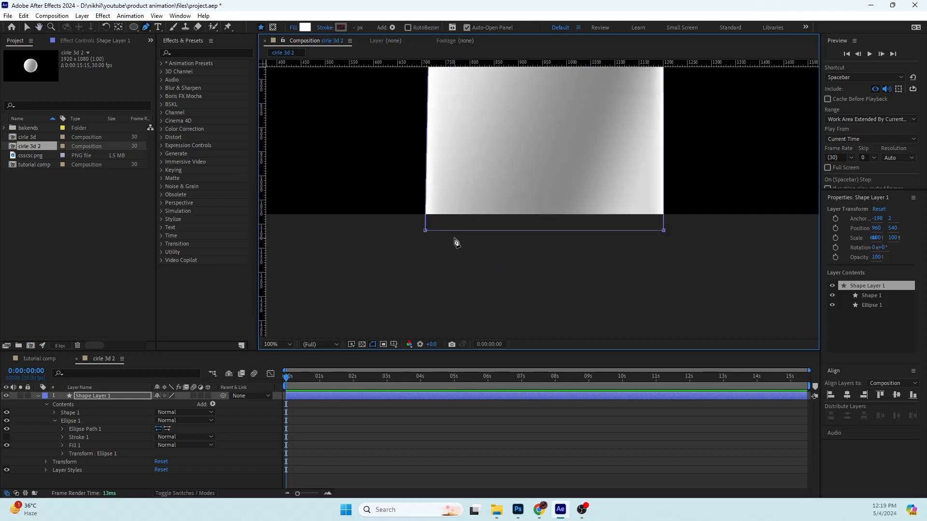
{"action": "left_click_drag", "start_coordinate": [425, 233], "coordinate": [436, 233]}
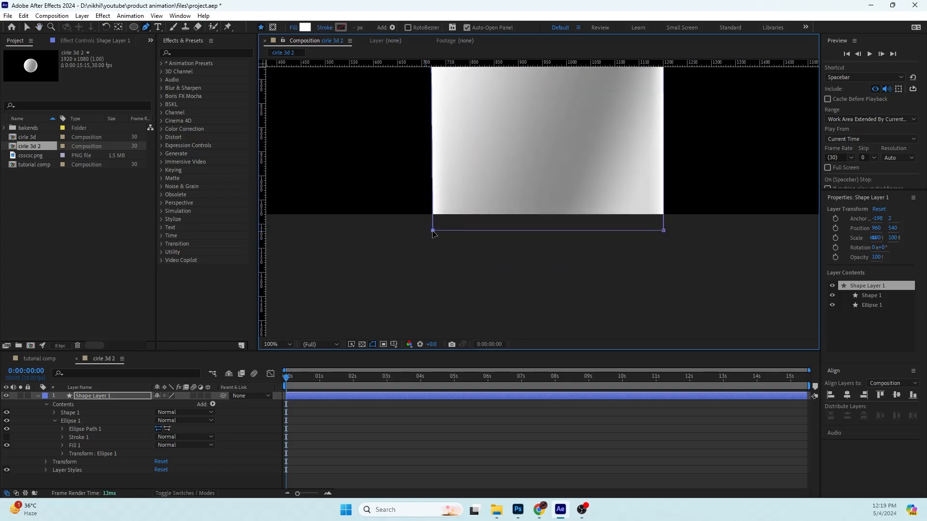
{"action": "scroll", "coordinate": [523, 156], "scroll_direction": "down", "scroll_amount": 2}
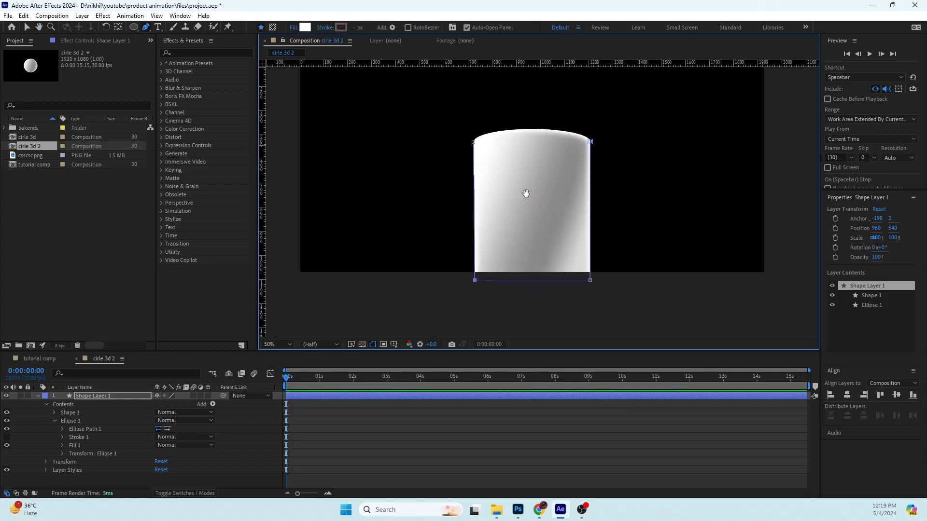
{"action": "scroll", "coordinate": [526, 192], "scroll_direction": "up", "scroll_amount": 2}
{"action": "left_click", "coordinate": [39, 396]}
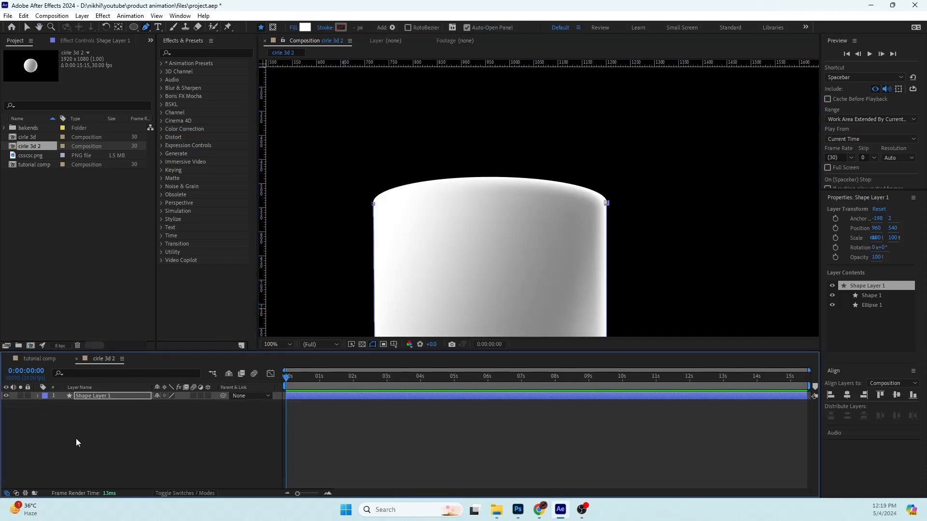
{"action": "left_click", "coordinate": [77, 434]}
{"action": "left_click", "coordinate": [83, 395]}
{"action": "key", "text": "comma"}
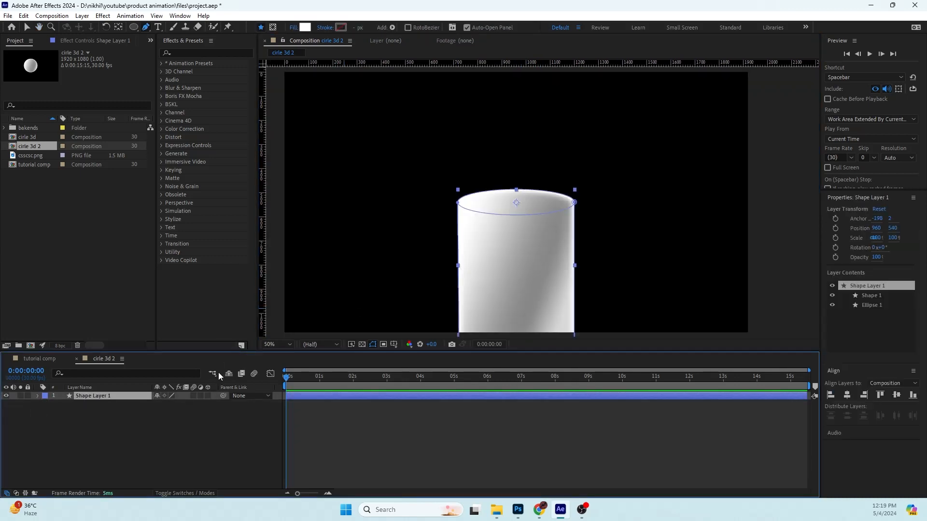
{"action": "left_click", "coordinate": [196, 440]}
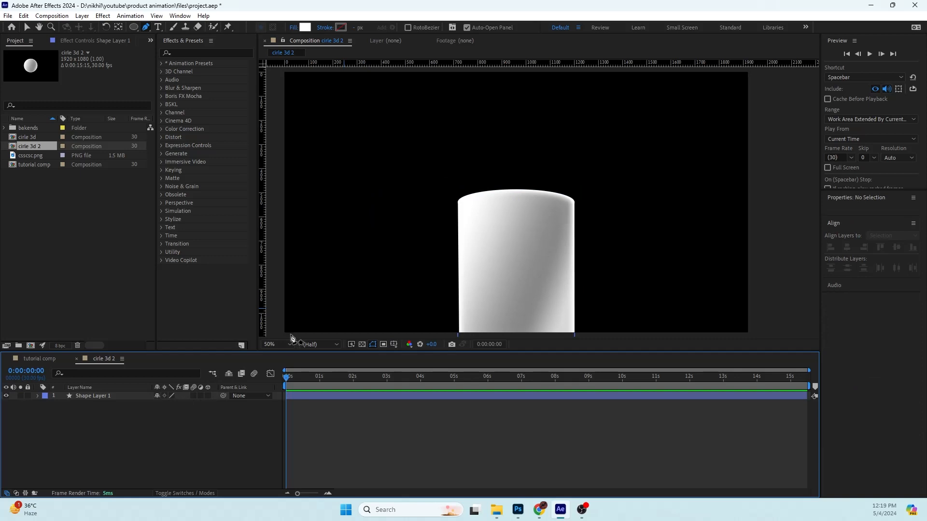
Duplicate Shape Layer 1 and remove the layer styles from the copy
{"action": "key", "text": "v"}
{"action": "left_click", "coordinate": [86, 395]}
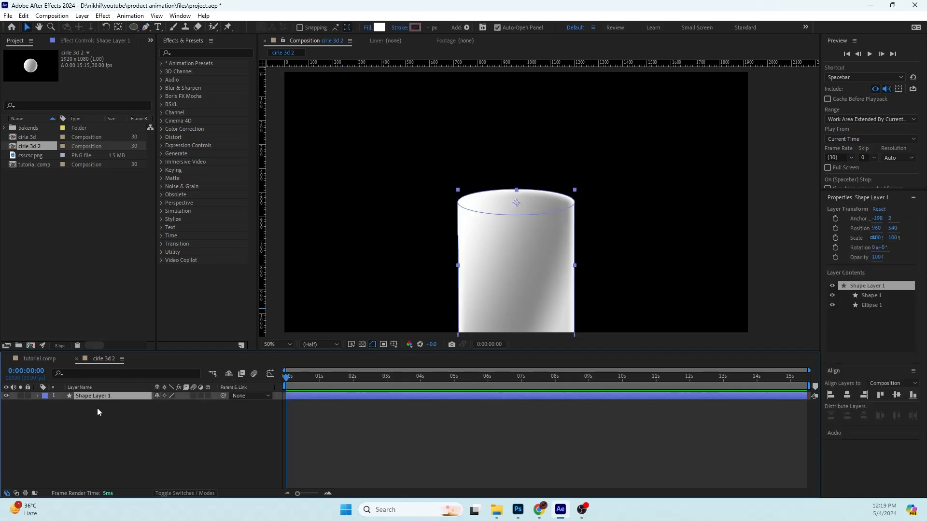
{"action": "key", "text": "ctrl+d"}
{"action": "left_click", "coordinate": [83, 42]}
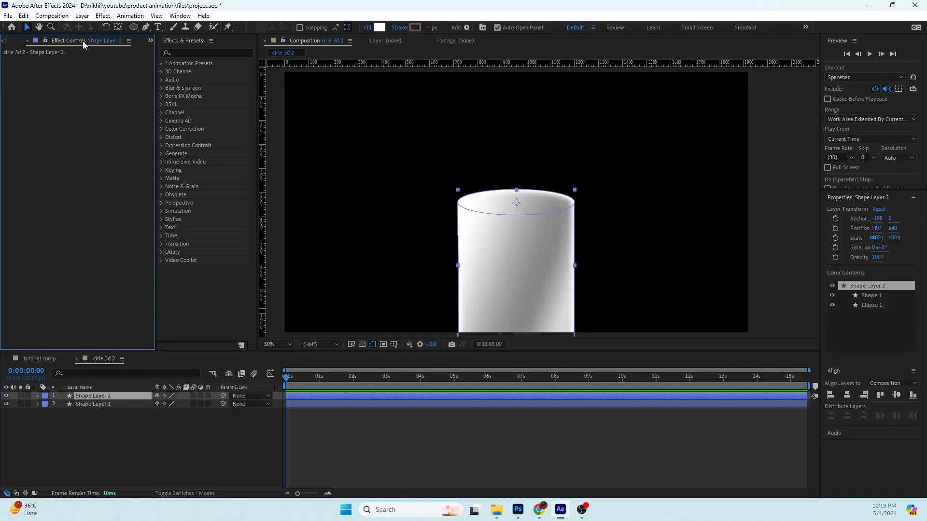
{"action": "left_click", "coordinate": [38, 396]}
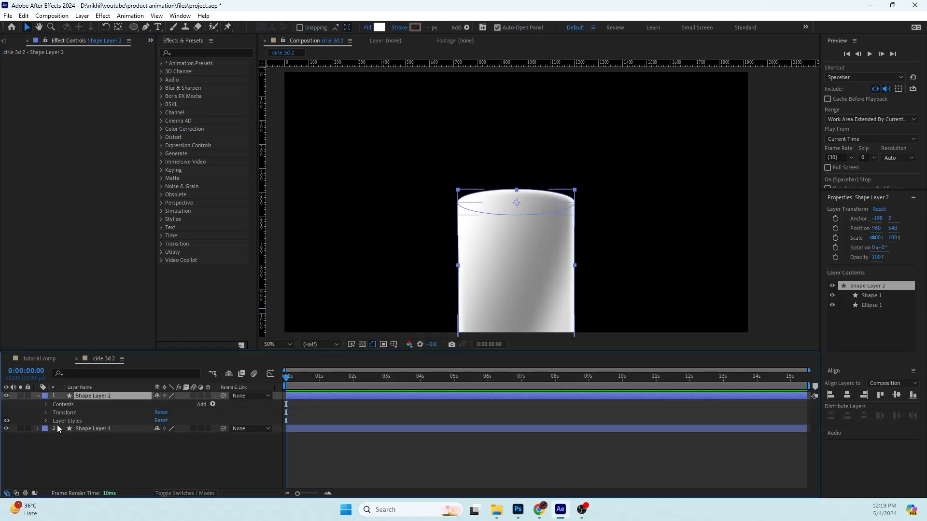
{"action": "left_click", "coordinate": [57, 420]}
{"action": "key", "text": "Delete"}
{"action": "left_click", "coordinate": [101, 443]}
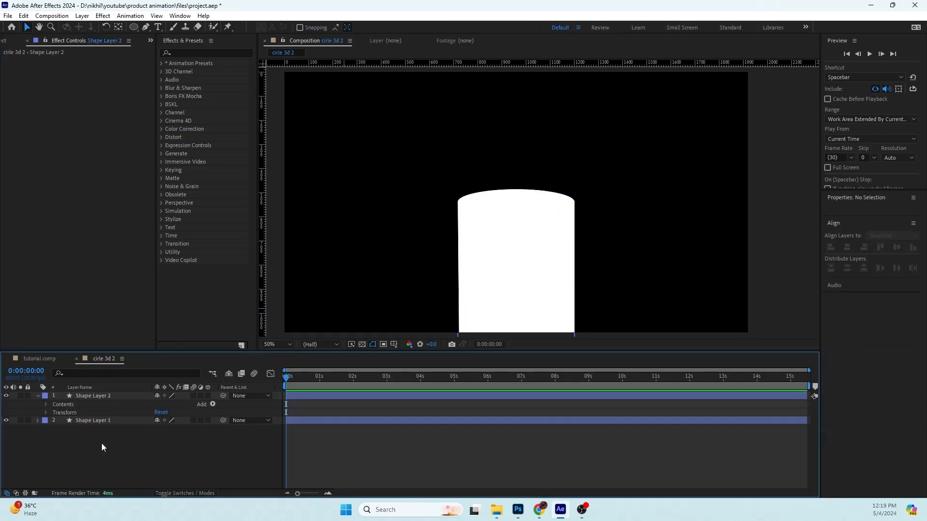
Delete the cylinder body, Shape 1, from Shape Layer 2 so only the ellipse is kept
{"action": "left_click", "coordinate": [102, 395]}
{"action": "left_click", "coordinate": [45, 405]}
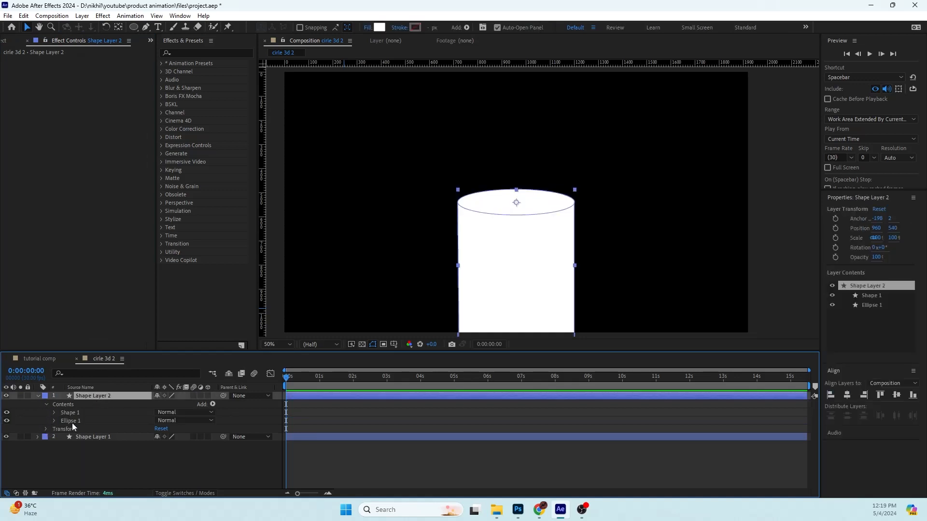
{"action": "left_click", "coordinate": [72, 422]}
{"action": "left_click", "coordinate": [70, 413]}
{"action": "key", "text": "Delete"}
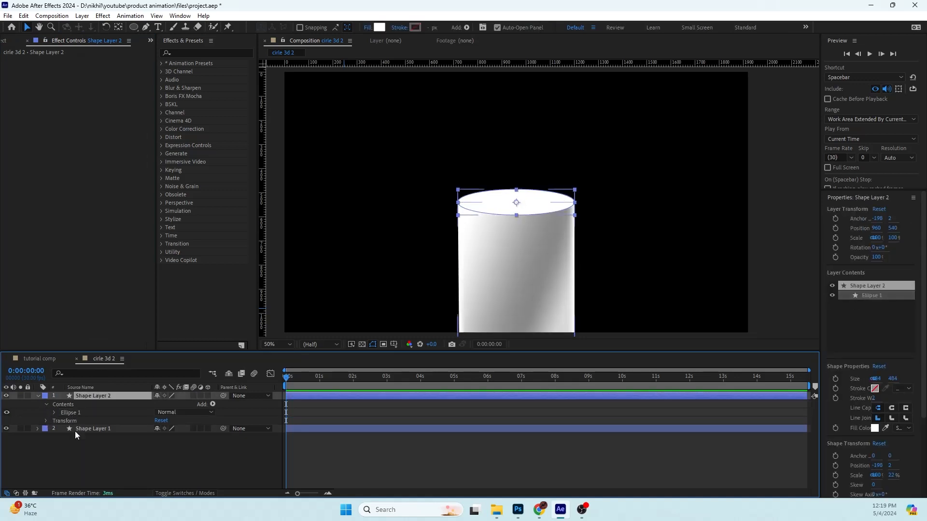
Set the fill of Shape Layer 2's ellipse to None and give it a white FFFFFF stroke
{"action": "left_click", "coordinate": [90, 396]}
{"action": "left_click", "coordinate": [369, 27]}
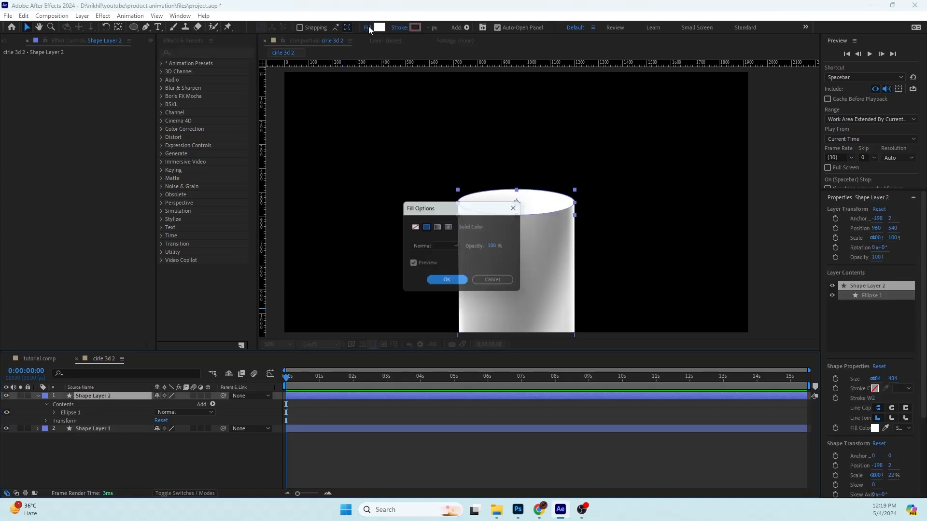
{"action": "left_click", "coordinate": [414, 227]}
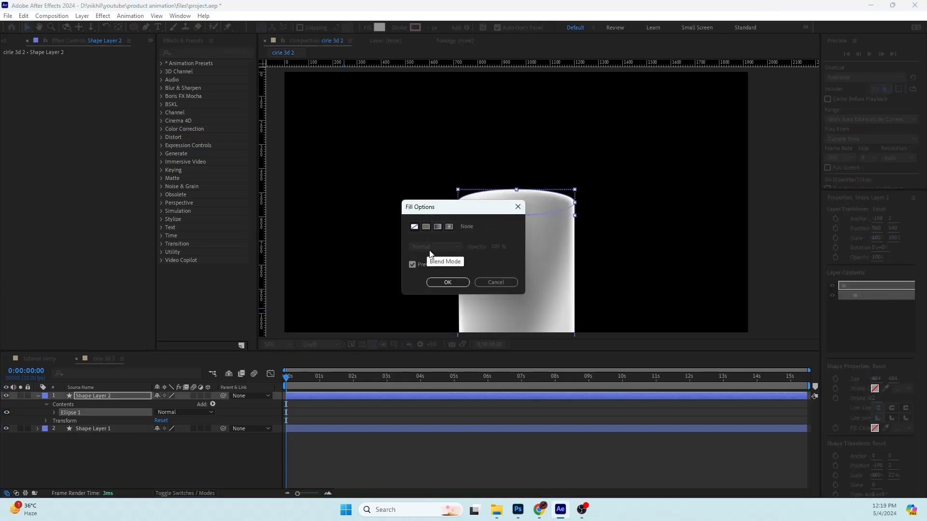
{"action": "left_click", "coordinate": [447, 282]}
{"action": "left_click", "coordinate": [413, 27]}
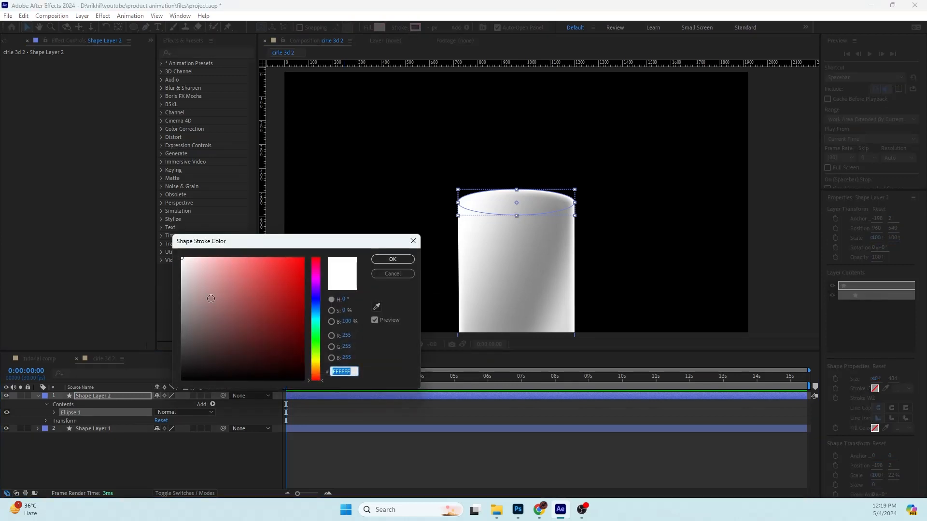
{"action": "left_click", "coordinate": [391, 260]}
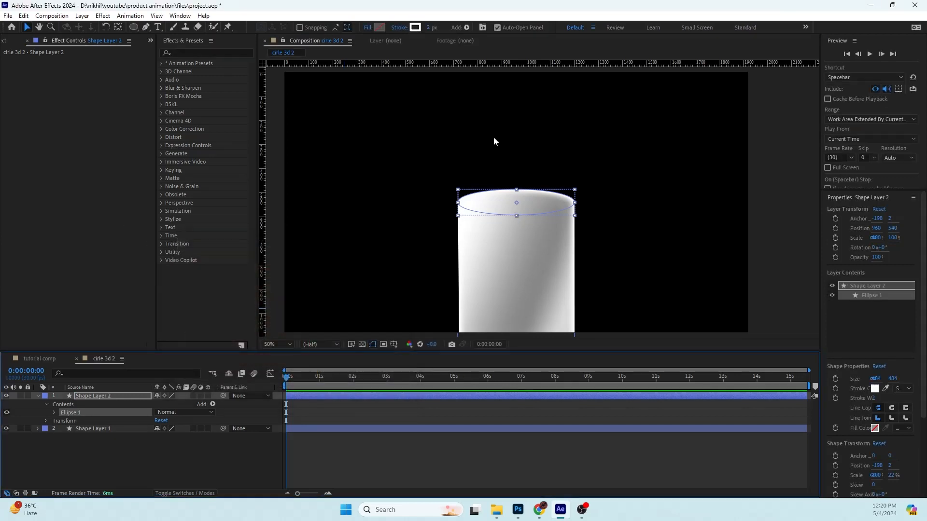
{"action": "left_click", "coordinate": [197, 449]}
Thicken the stroke of Shape Layer 2's ellipse to 6 px
{"action": "scroll", "coordinate": [570, 202], "scroll_direction": "up", "scroll_amount": 4}
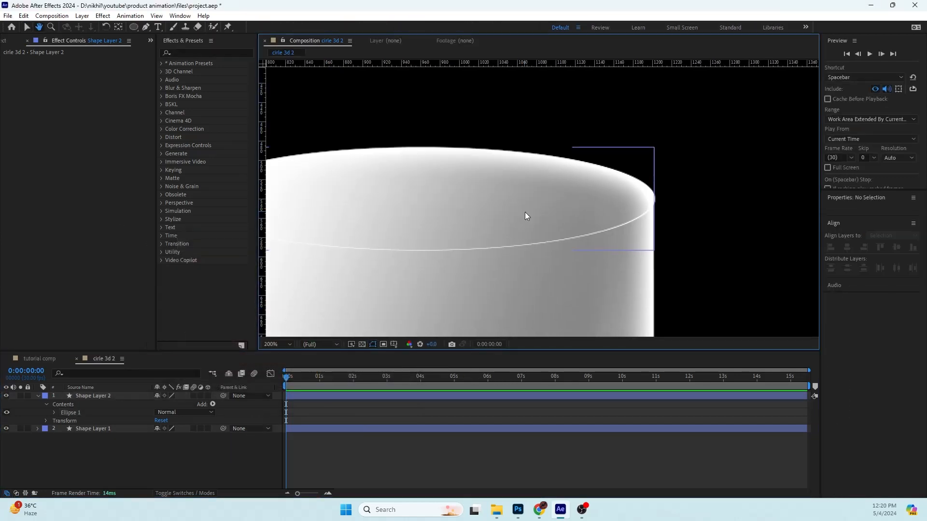
{"action": "key", "text": "v"}
{"action": "left_click", "coordinate": [95, 396]}
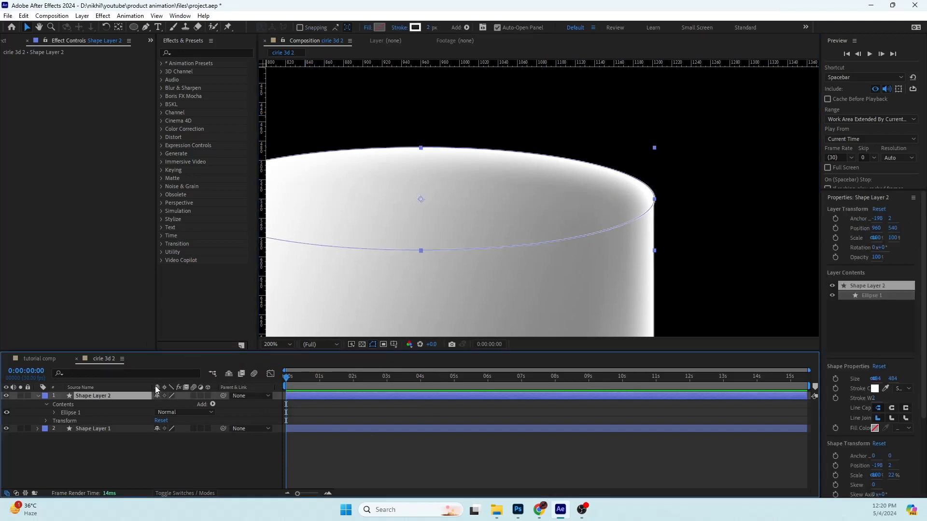
{"action": "left_click_drag", "start_coordinate": [427, 29], "coordinate": [432, 34]}
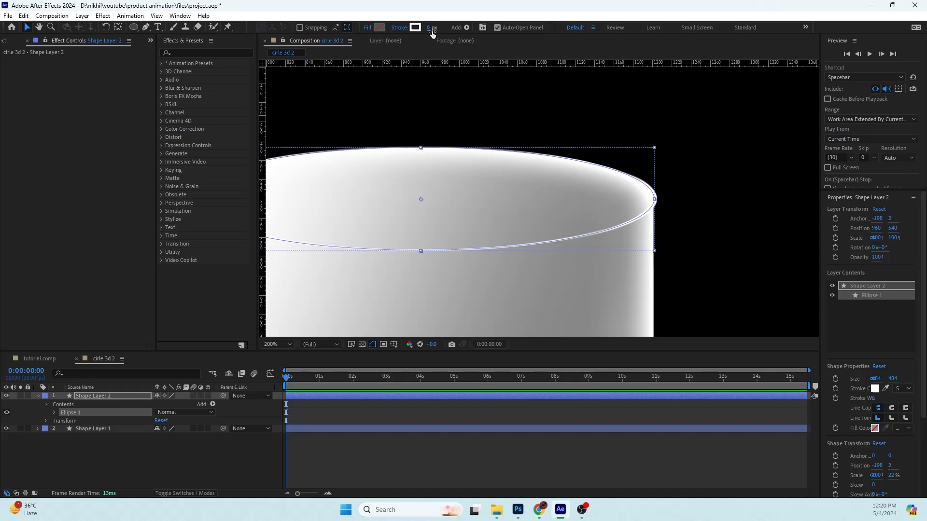
{"action": "left_click", "coordinate": [144, 442]}
{"action": "scroll", "coordinate": [511, 236], "scroll_direction": "down", "scroll_amount": 2}
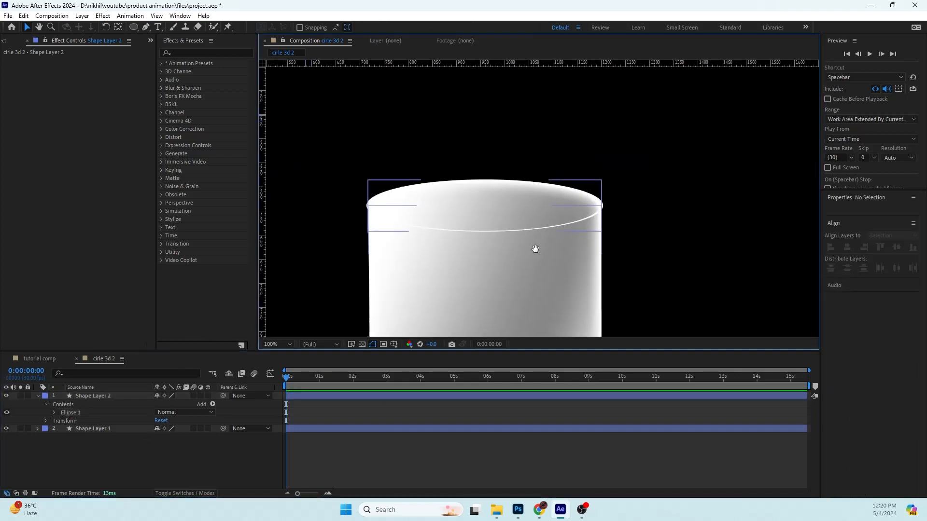
{"action": "left_click", "coordinate": [100, 396]}
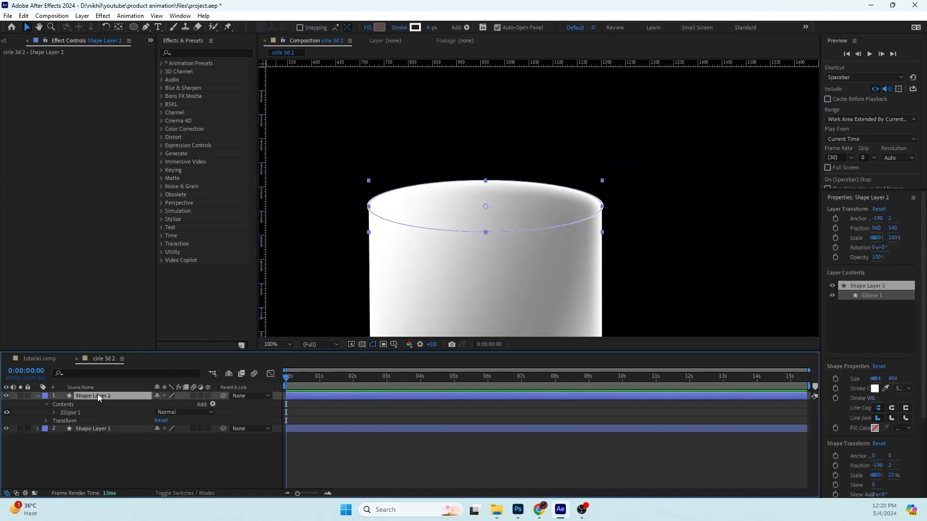
{"action": "key", "text": "ctrl+space"}
{"action": "type", "text": "dr"}
{"action": "key", "text": "Return"}
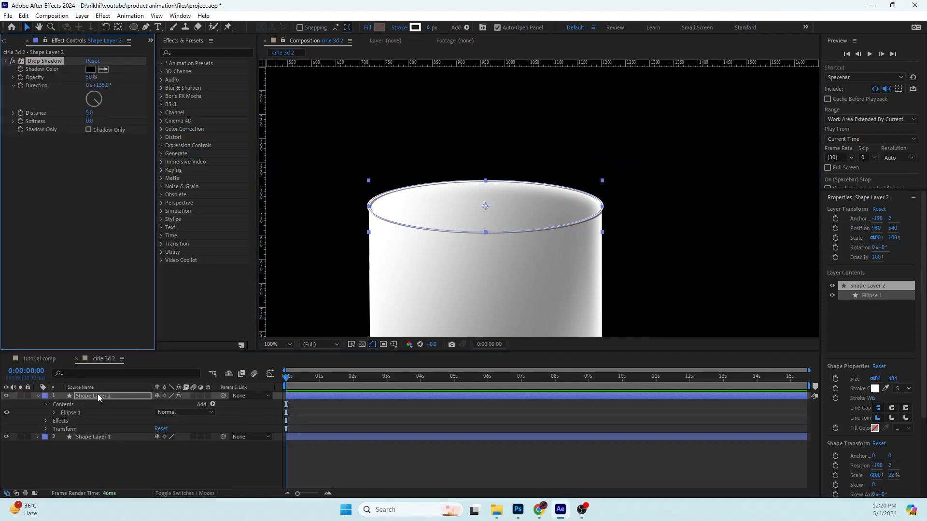
{"action": "key", "text": "ctrl+z"}
Apply the Fast Box Blur effect to the ellipse outline on Shape Layer 2
{"action": "left_click", "coordinate": [96, 394]}
{"action": "key", "text": "ctrl+space"}
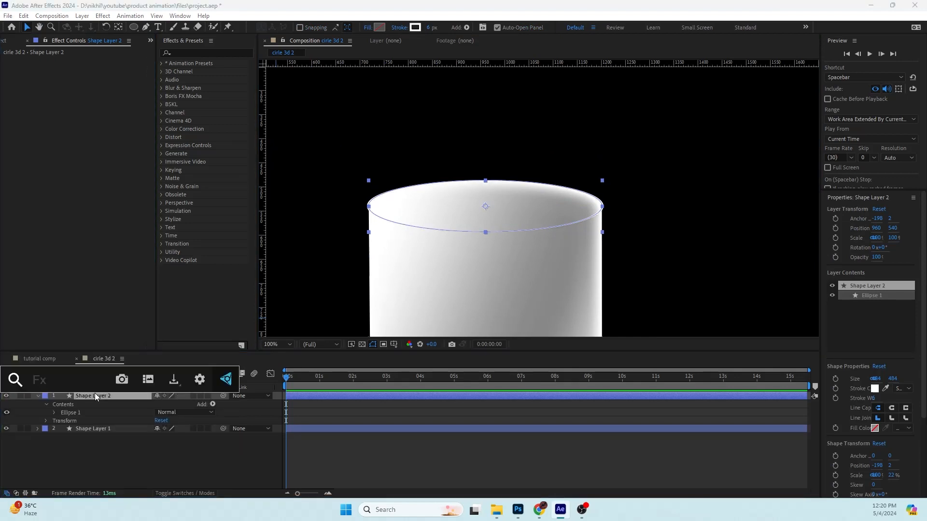
{"action": "type", "text": "fast"}
{"action": "key", "text": "Return"}
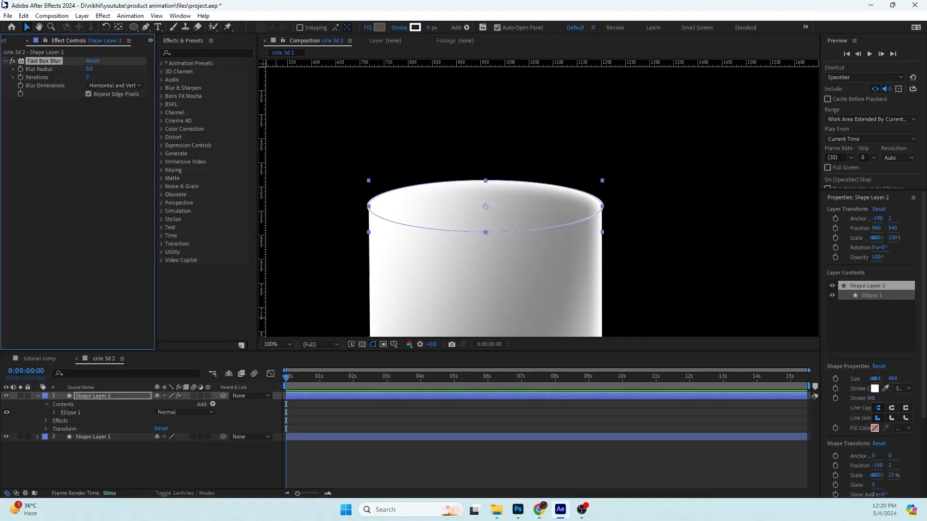
{"action": "left_click", "coordinate": [169, 460]}
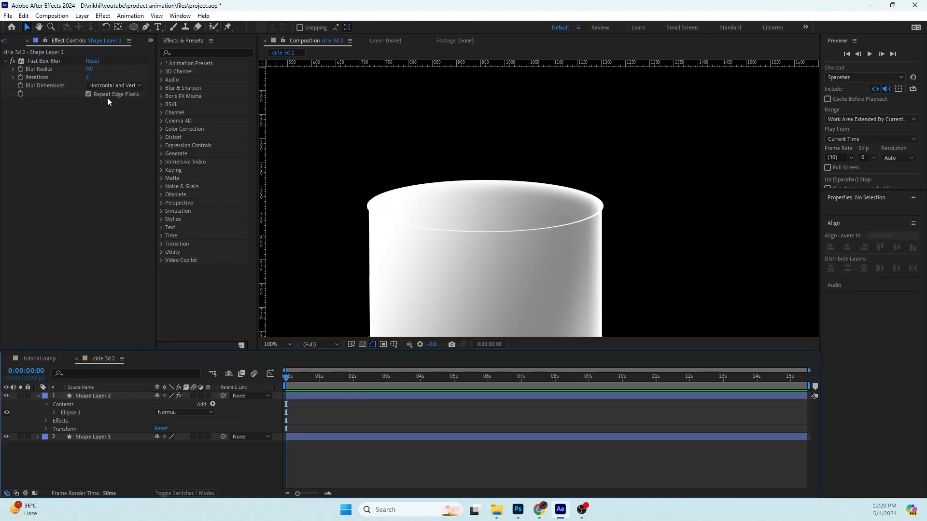
Set the Blur Radius of Shape Layer 2's Fast Box Blur to 2
{"action": "left_click_drag", "start_coordinate": [90, 69], "coordinate": [96, 69]}
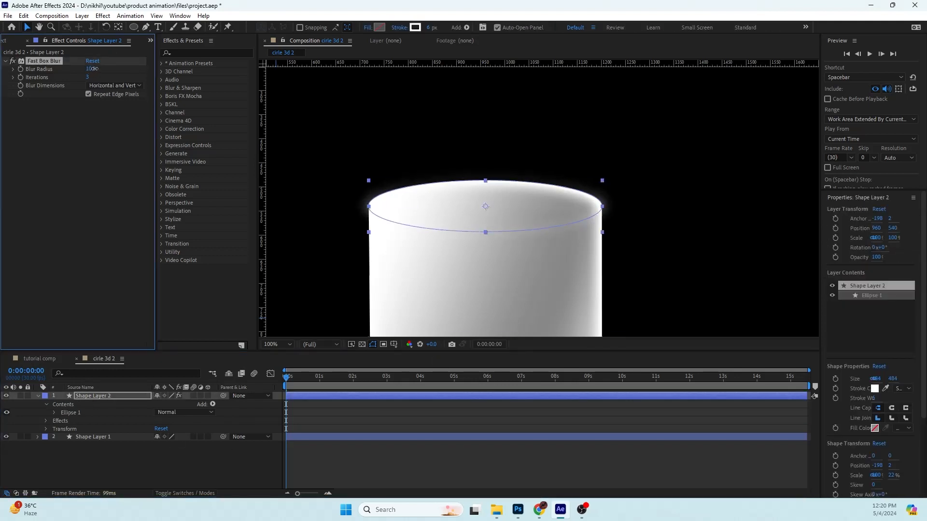
{"action": "left_click", "coordinate": [91, 69]}
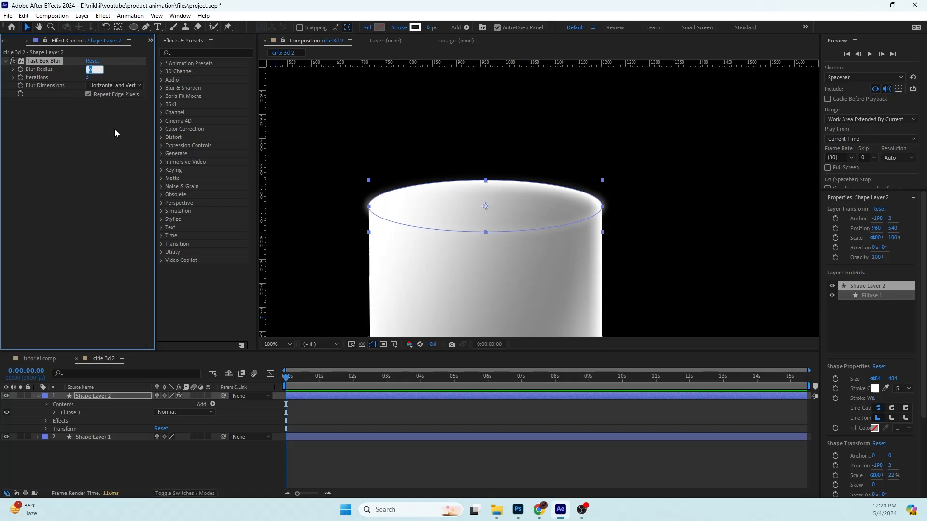
{"action": "type", "text": "2"}
{"action": "key", "text": "Return"}
{"action": "left_click", "coordinate": [215, 458]}
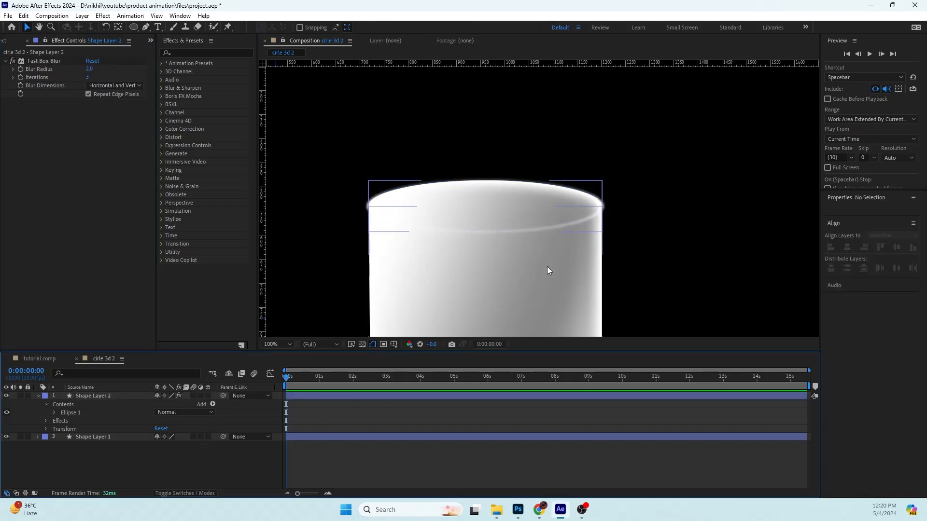
{"action": "scroll", "coordinate": [535, 240], "scroll_direction": "down", "scroll_amount": 2}
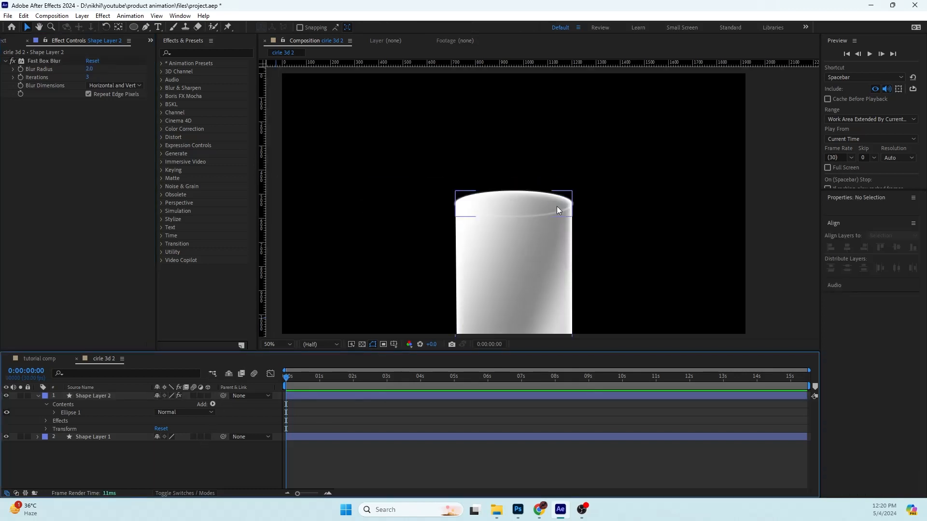
Scale Shape Layer 2 down proportionally to about 96.9% so the blurred ring fits inside the cylinder's top edge
{"action": "left_click", "coordinate": [557, 210]}
{"action": "scroll", "coordinate": [586, 214], "scroll_direction": "up", "scroll_amount": 4}
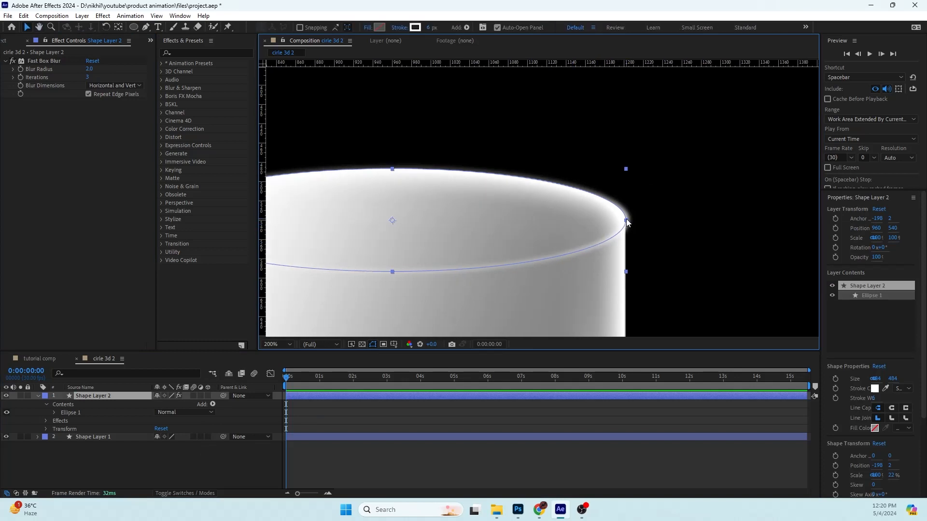
{"action": "left_click_drag", "start_coordinate": [626, 222], "coordinate": [622, 221]}
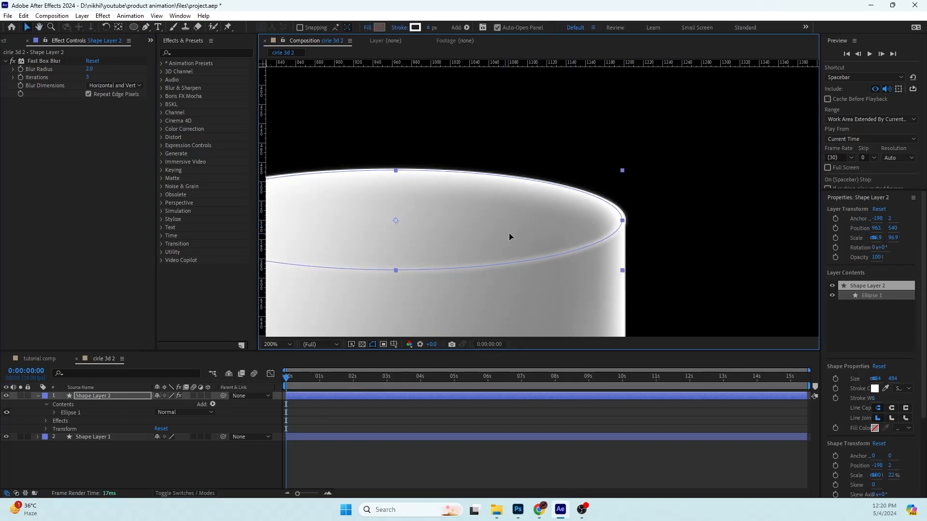
{"action": "left_click", "coordinate": [221, 476]}
{"action": "scroll", "coordinate": [503, 288], "scroll_direction": "down", "scroll_amount": 4}
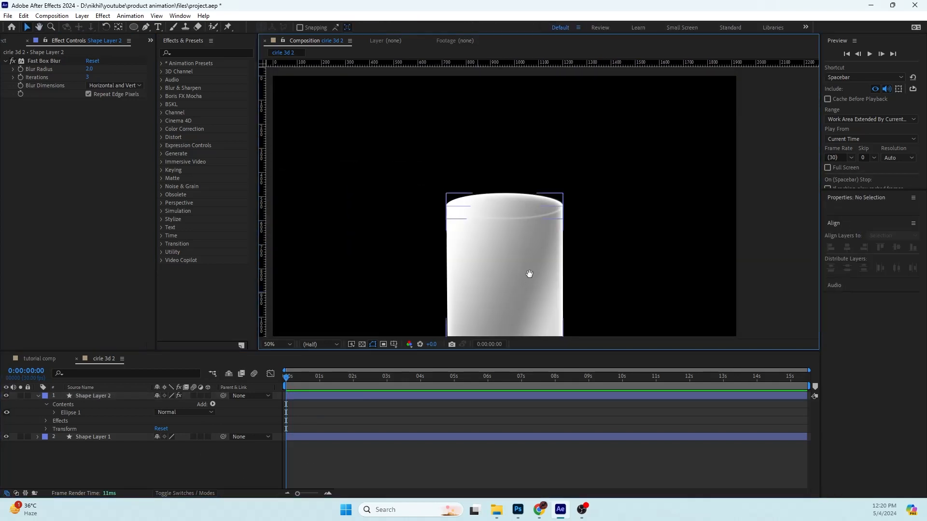
{"action": "scroll", "coordinate": [530, 274], "scroll_direction": "up", "scroll_amount": 2}
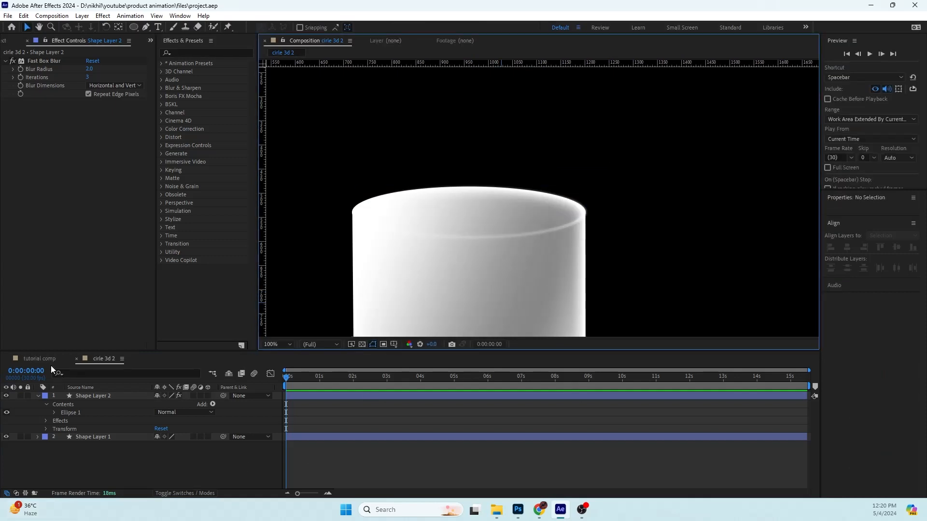
Add the cirle 3d 2 composition to tutorial comp directly below the shoe layer and position its cylinder at about (1632, 712), under the shoe
{"action": "left_click", "coordinate": [49, 359]}
{"action": "scroll", "coordinate": [564, 207], "scroll_direction": "down", "scroll_amount": 4}
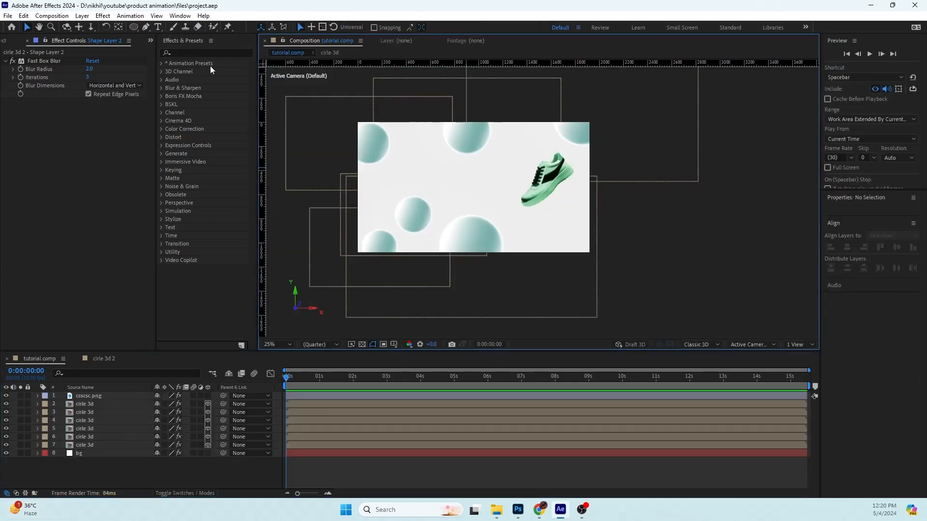
{"action": "left_click", "coordinate": [150, 40]}
{"action": "left_click", "coordinate": [164, 48]}
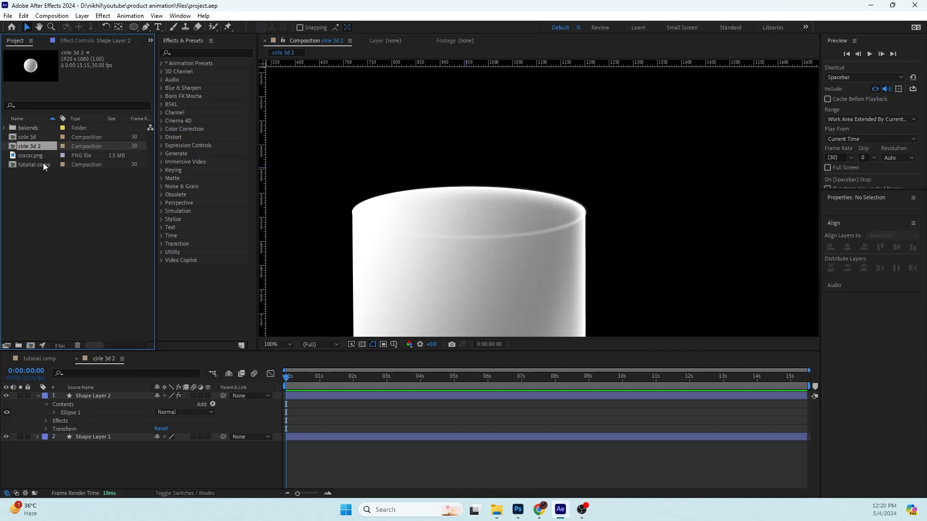
{"action": "left_click", "coordinate": [68, 360]}
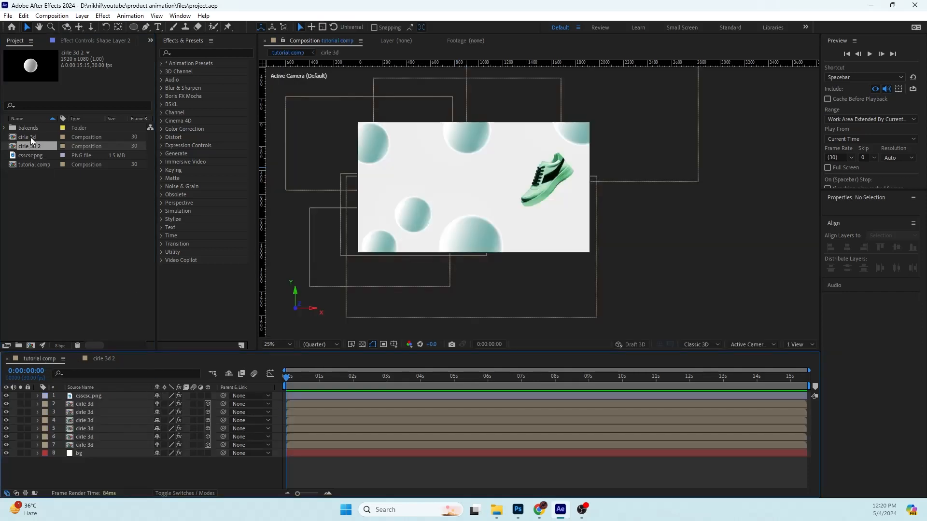
{"action": "left_click_drag", "start_coordinate": [31, 145], "coordinate": [119, 399]}
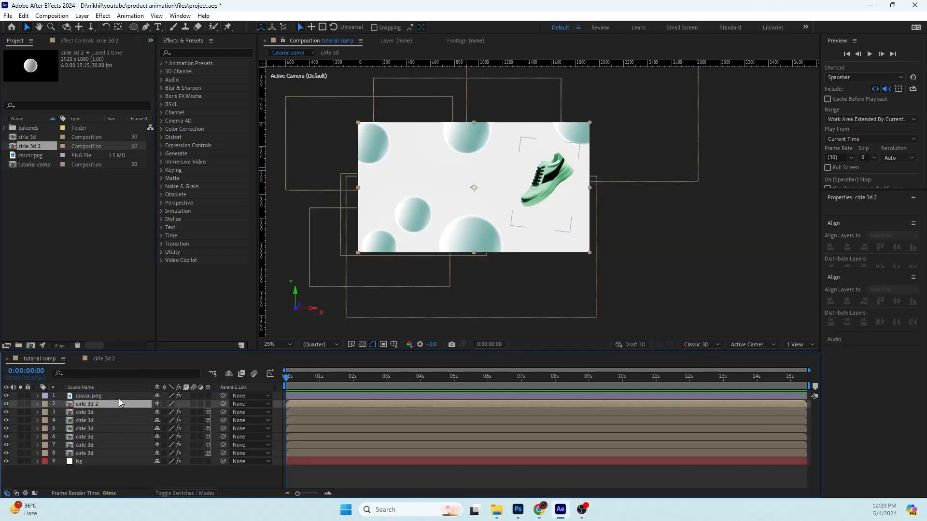
{"action": "left_click_drag", "start_coordinate": [477, 232], "coordinate": [557, 253]}
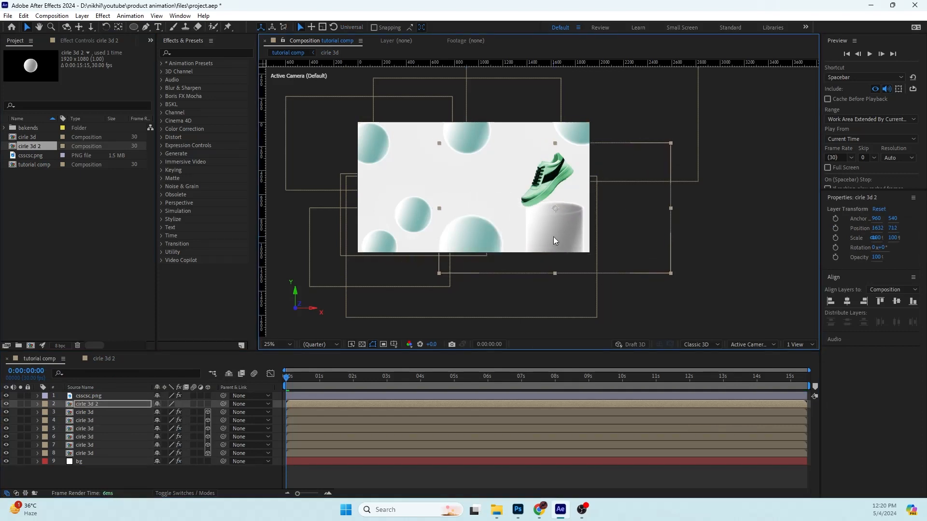
Rotate the shoe layer to about 14.5°
{"action": "scroll", "coordinate": [553, 236], "scroll_direction": "up", "scroll_amount": 2}
{"action": "left_click", "coordinate": [110, 397]}
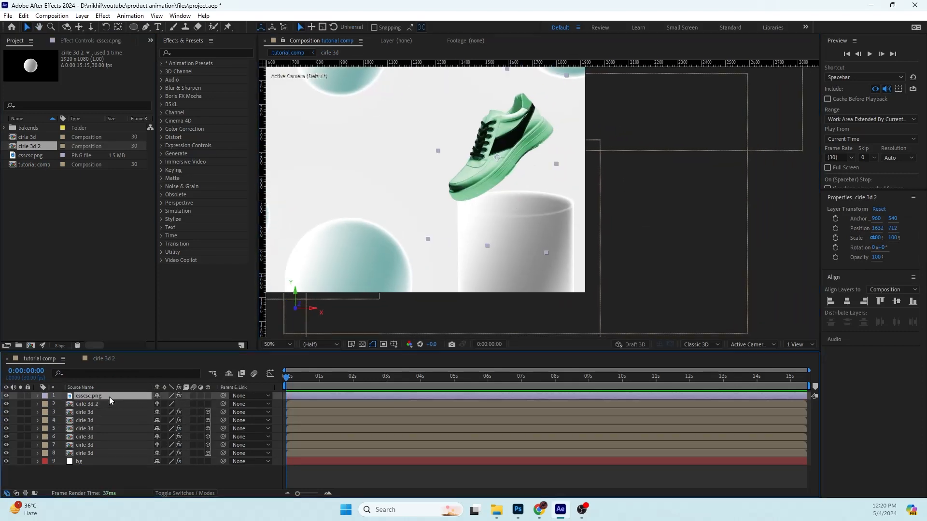
{"action": "key", "text": "r"}
{"action": "left_click_drag", "start_coordinate": [167, 404], "coordinate": [171, 404]}
Move the cylinder to about (1598, 676) and the shoe to about (1574, 504) so the shoe rests on the cylinder's rim
{"action": "left_click_drag", "start_coordinate": [539, 249], "coordinate": [520, 250]}
{"action": "mouse_move", "coordinate": [517, 156]}
{"action": "left_mouse_down"}
{"action": "mouse_move", "coordinate": [526, 142]}
{"action": "mouse_move", "coordinate": [517, 167]}
{"action": "left_mouse_up"}
{"action": "left_click", "coordinate": [85, 395]}
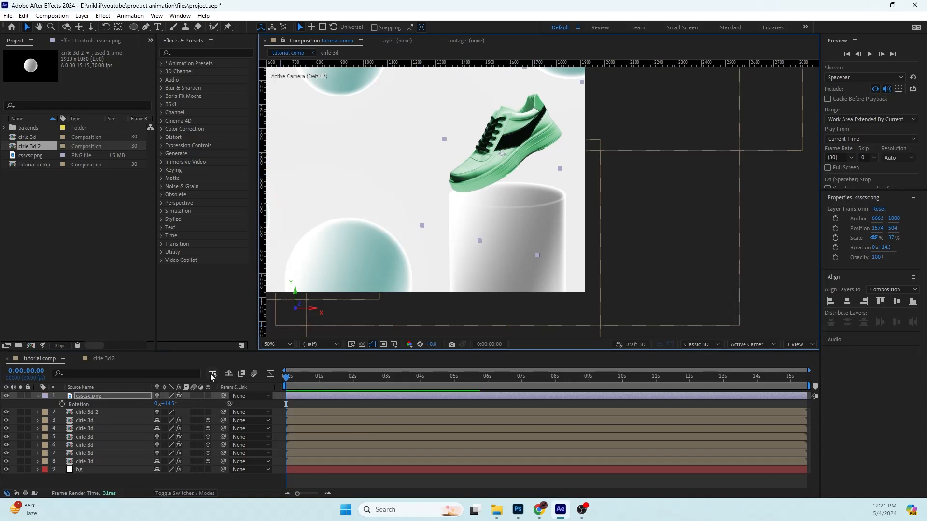
{"action": "left_click", "coordinate": [37, 396]}
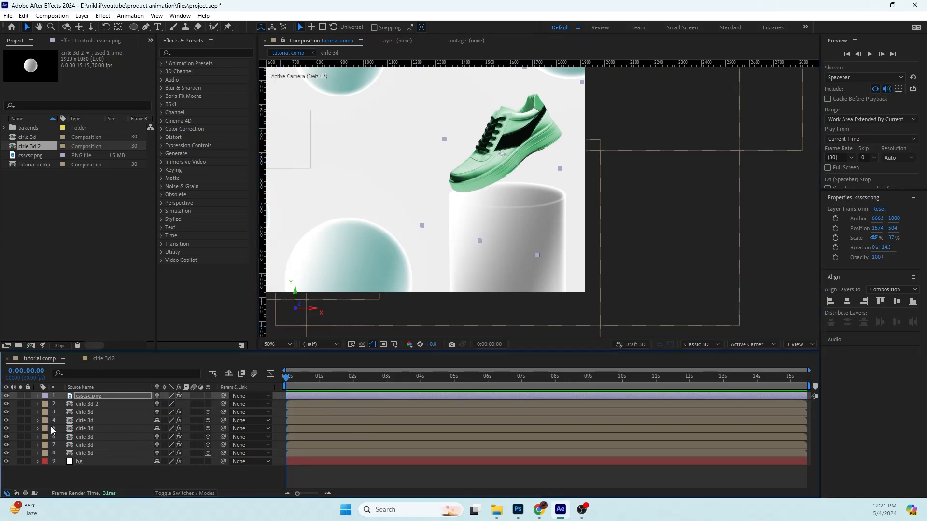
Copy the Drop Shadow, Glow, Glow 2 and Tritone effects from the uppermost cirle 3d sphere layer
{"action": "left_click", "coordinate": [92, 472]}
{"action": "left_click", "coordinate": [87, 408]}
{"action": "left_click", "coordinate": [87, 412]}
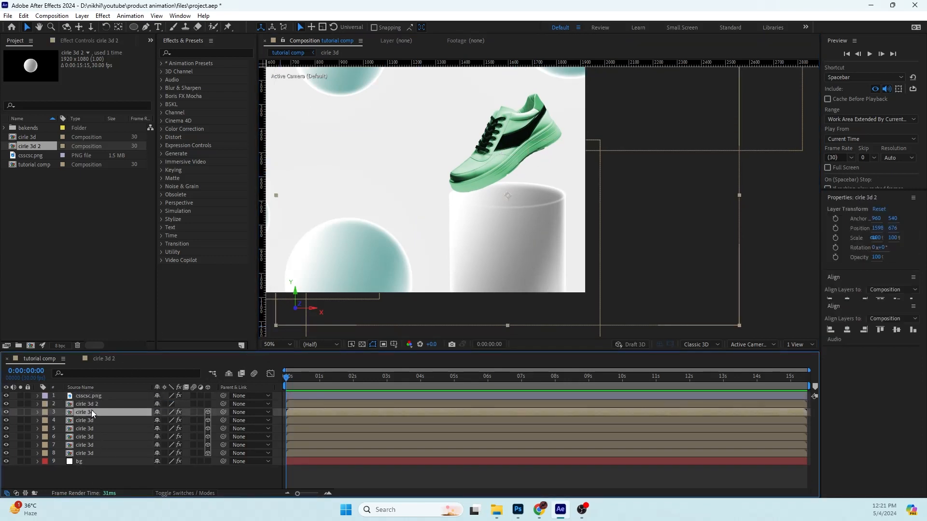
{"action": "left_click", "coordinate": [91, 41]}
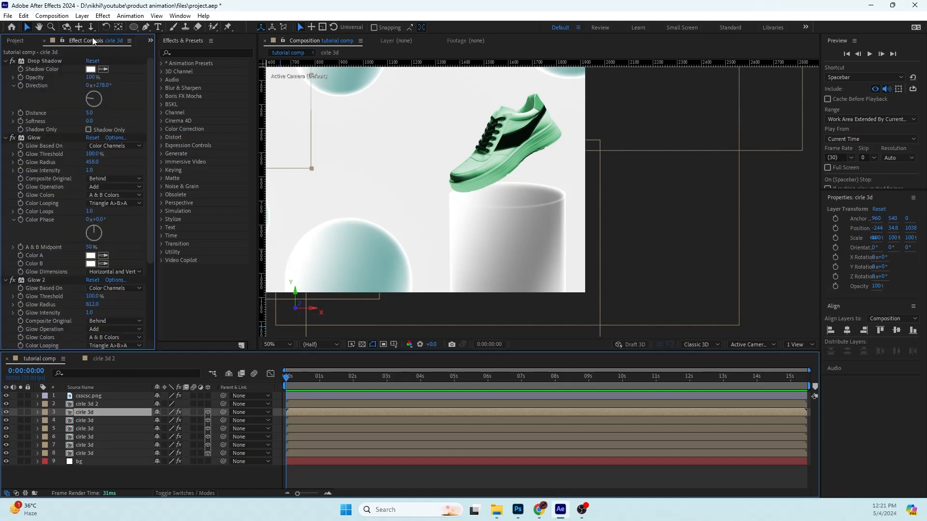
{"action": "left_click", "coordinate": [5, 61]}
{"action": "left_click", "coordinate": [5, 69]}
{"action": "left_click", "coordinate": [5, 77]}
{"action": "left_click", "coordinate": [5, 86]}
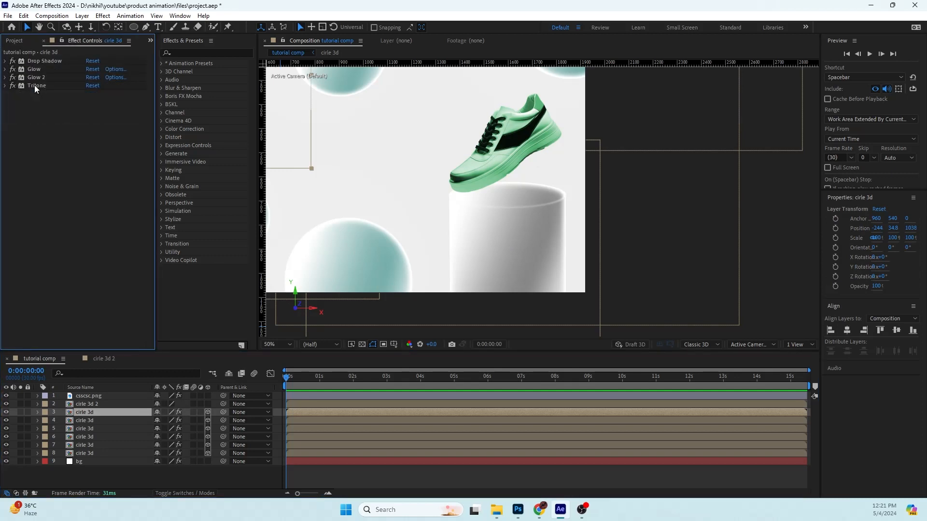
{"action": "left_click", "coordinate": [36, 85]}
{"action": "left_click", "coordinate": [37, 60], "text": "shift"}
{"action": "right_click", "coordinate": [38, 60]}
{"action": "left_click", "coordinate": [64, 93]}
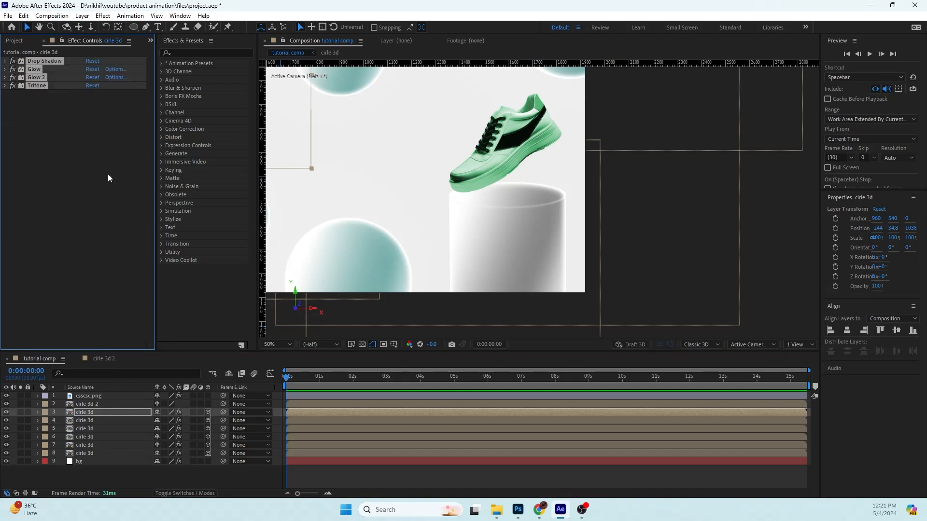
Paste the copied sphere effects onto the cirle 3d 2 cylinder layer and inspect its rim up close
{"action": "left_click", "coordinate": [87, 404]}
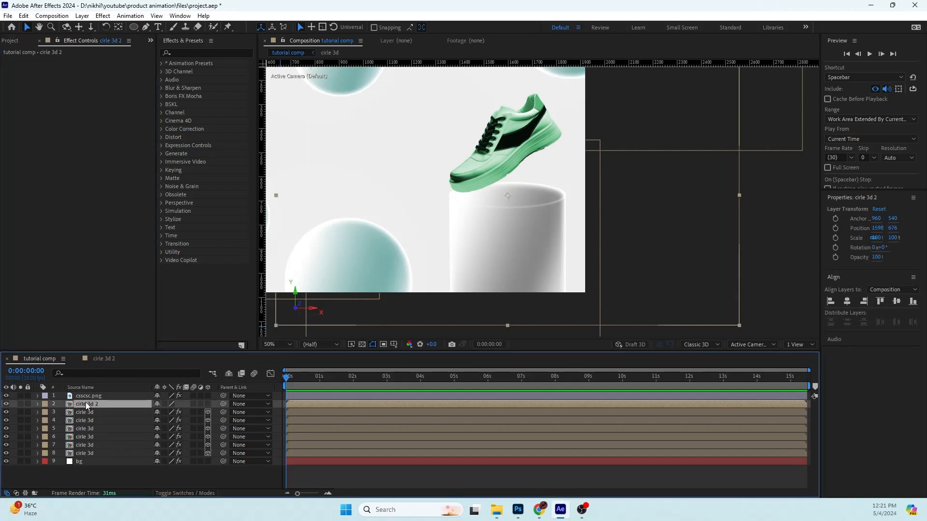
{"action": "key", "text": "ctrl+v"}
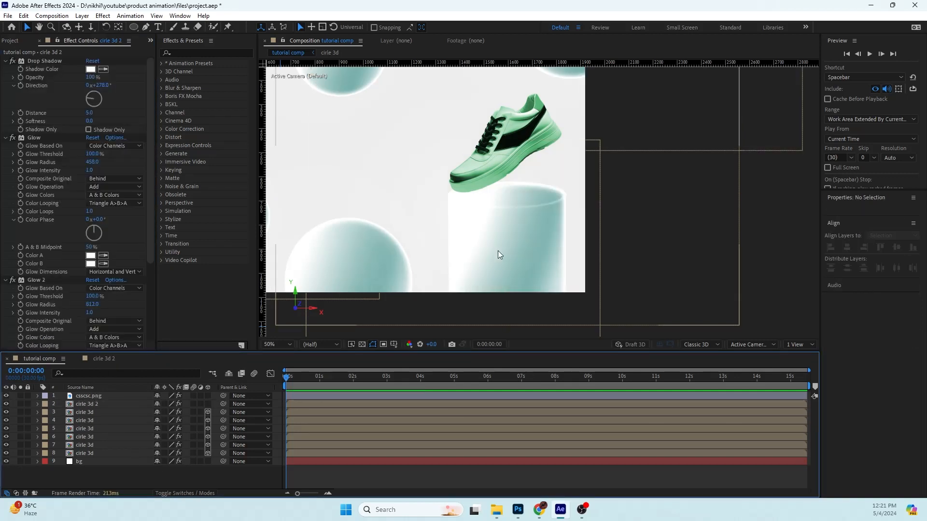
{"action": "scroll", "coordinate": [499, 254], "scroll_direction": "down", "scroll_amount": 2}
{"action": "scroll", "coordinate": [497, 249], "scroll_direction": "up", "scroll_amount": 6}
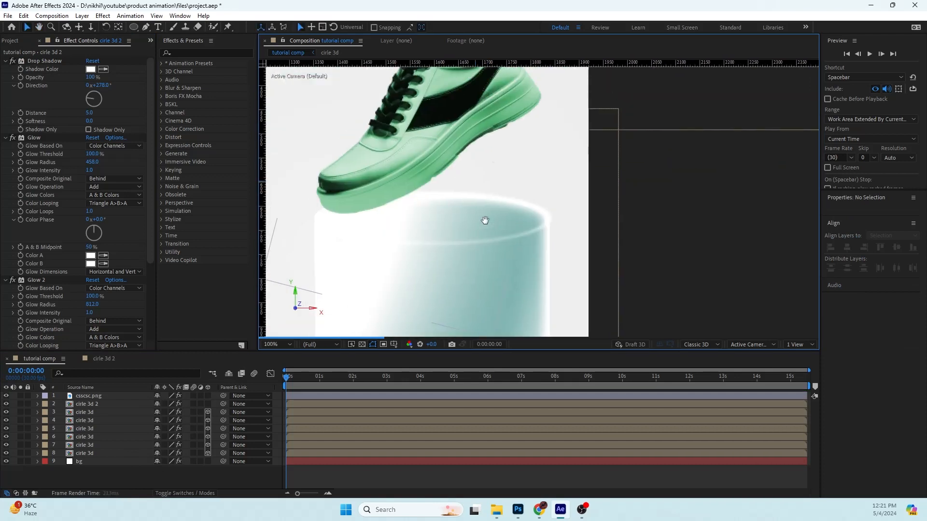
Set the Colorize Hue of the shoe's Hue/Saturation effect to 173° to match the teal cylinder
{"action": "left_click", "coordinate": [111, 396]}
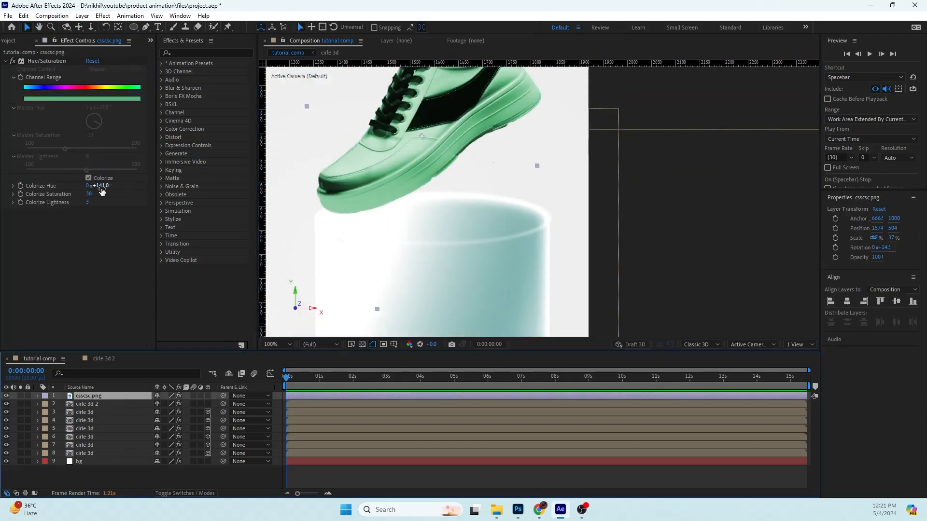
{"action": "left_click_drag", "start_coordinate": [102, 188], "coordinate": [116, 184]}
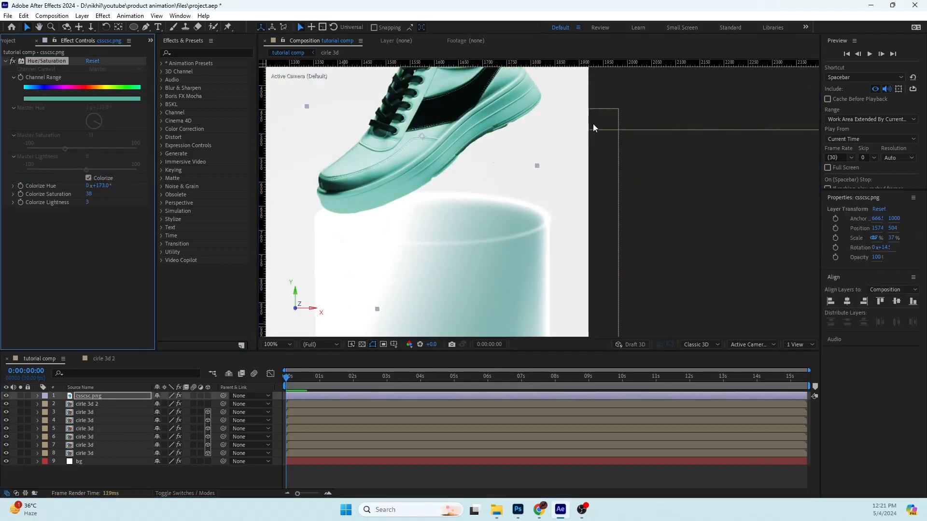
{"action": "scroll", "coordinate": [593, 124], "scroll_direction": "down", "scroll_amount": 2}
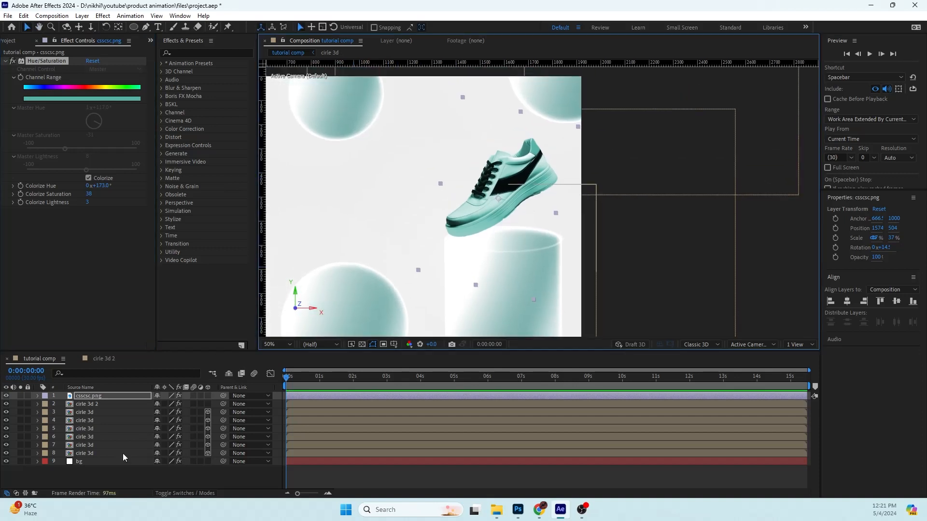
{"action": "left_click", "coordinate": [103, 474]}
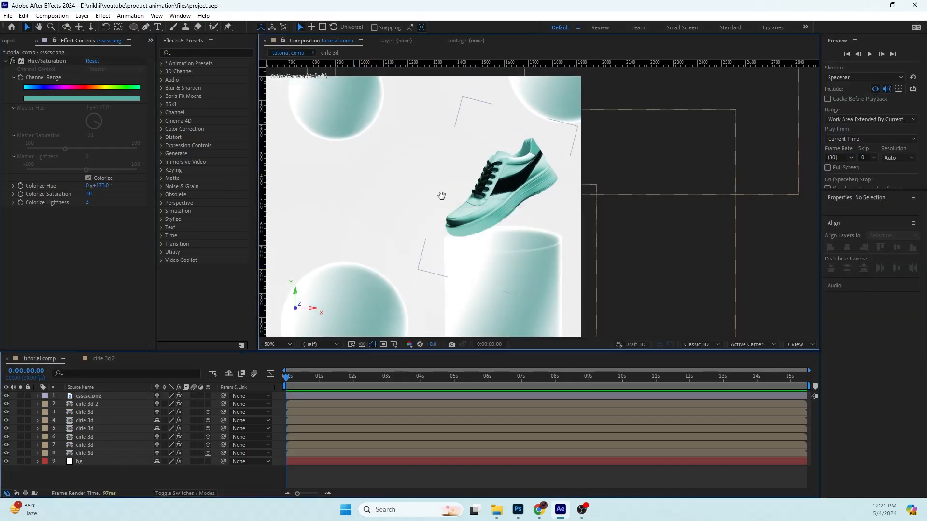
Add a text layer reading "nike" in the empty area between the upper spheres and the small lower sphere
{"action": "left_click_drag", "start_coordinate": [441, 195], "coordinate": [513, 171]}
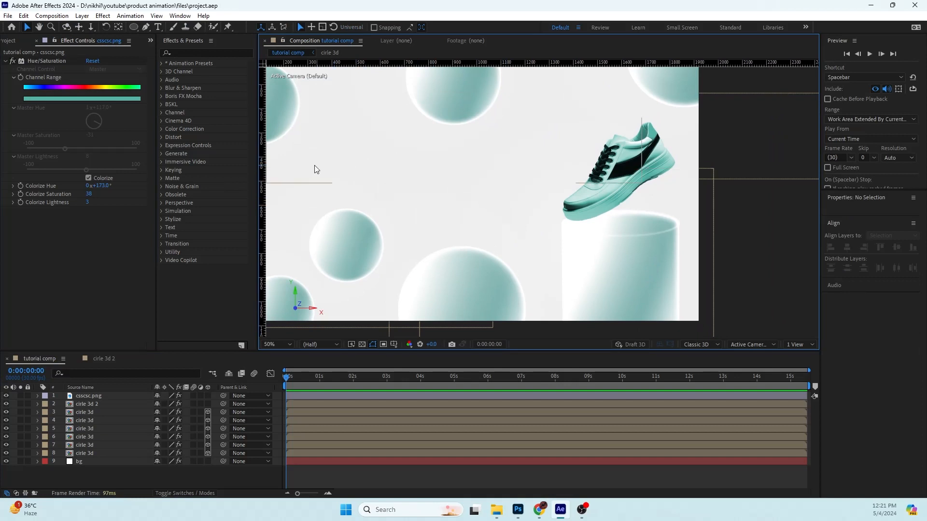
{"action": "left_click_drag", "start_coordinate": [422, 232], "coordinate": [449, 185]}
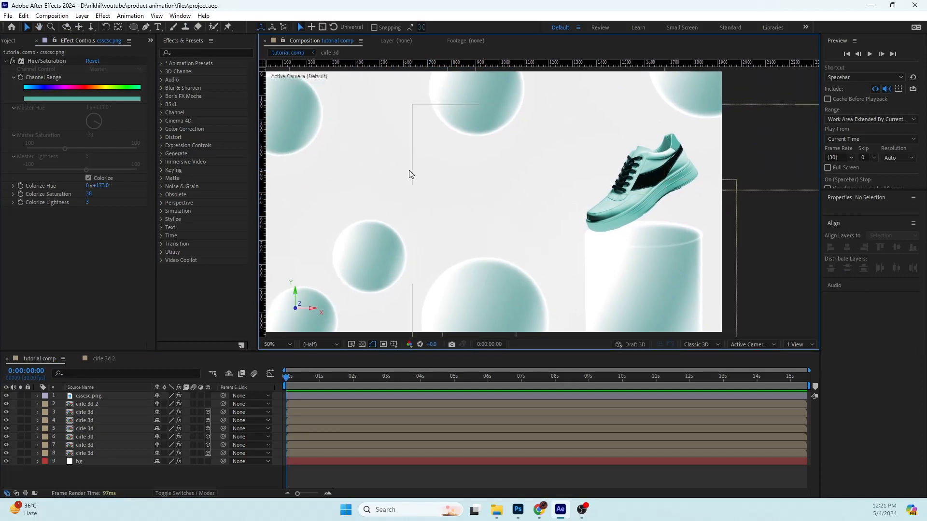
{"action": "key", "text": "ctrl+t"}
{"action": "left_click", "coordinate": [367, 183]}
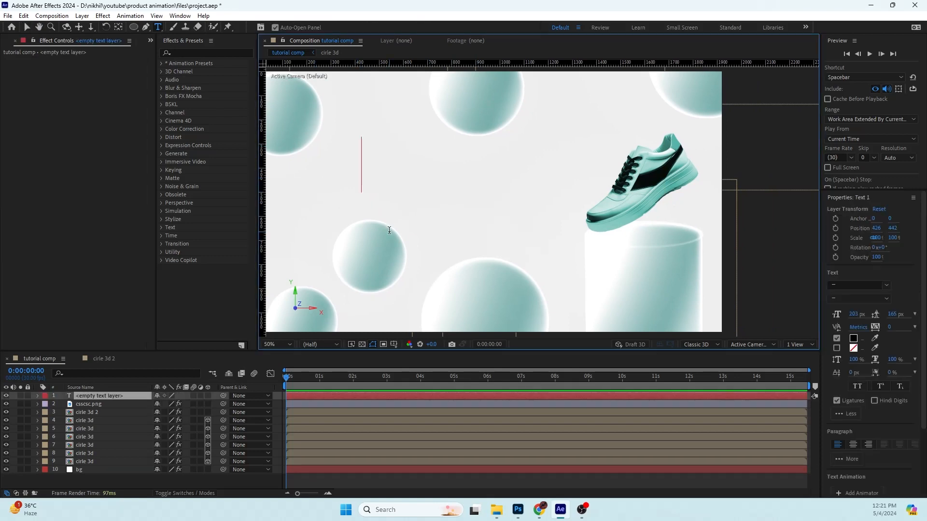
{"action": "type", "text": "nike"}
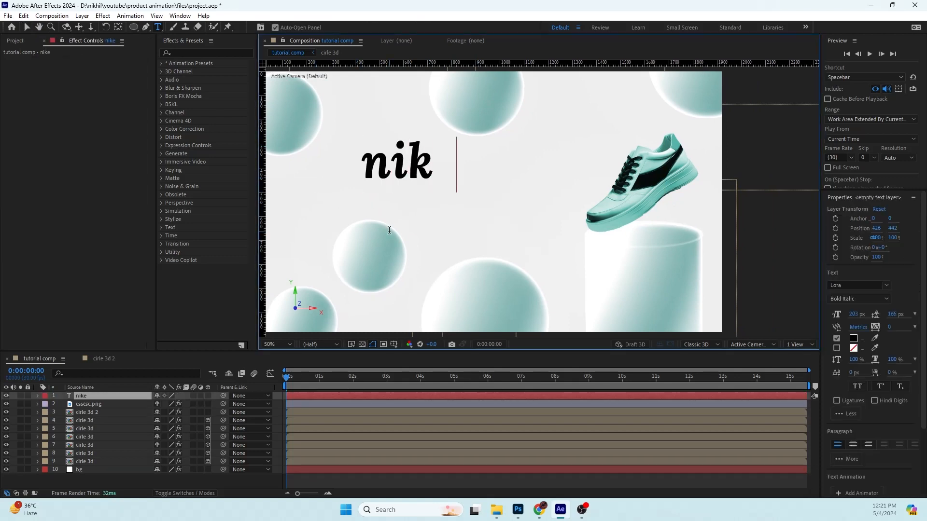
Format the nike text in Poppins ExtraBold Italic with All Caps
{"action": "double_click", "coordinate": [86, 396]}
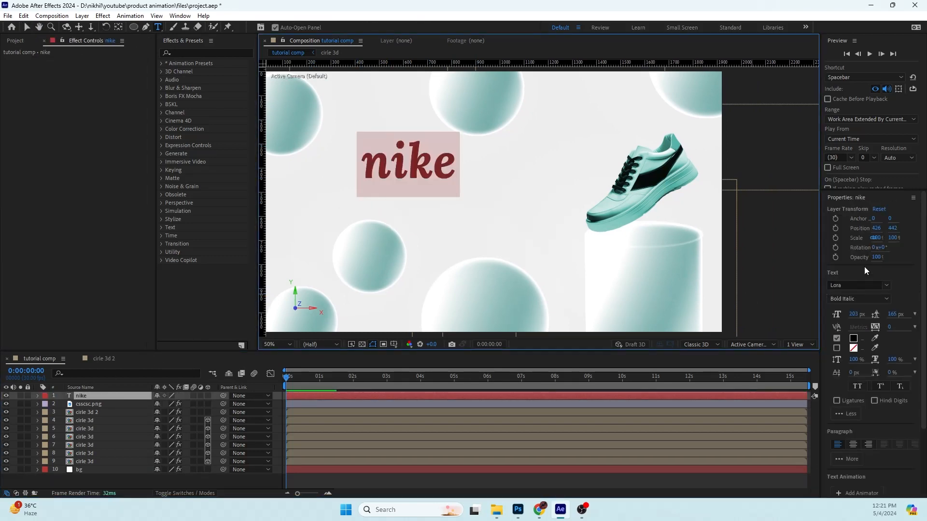
{"action": "left_click", "coordinate": [855, 286]}
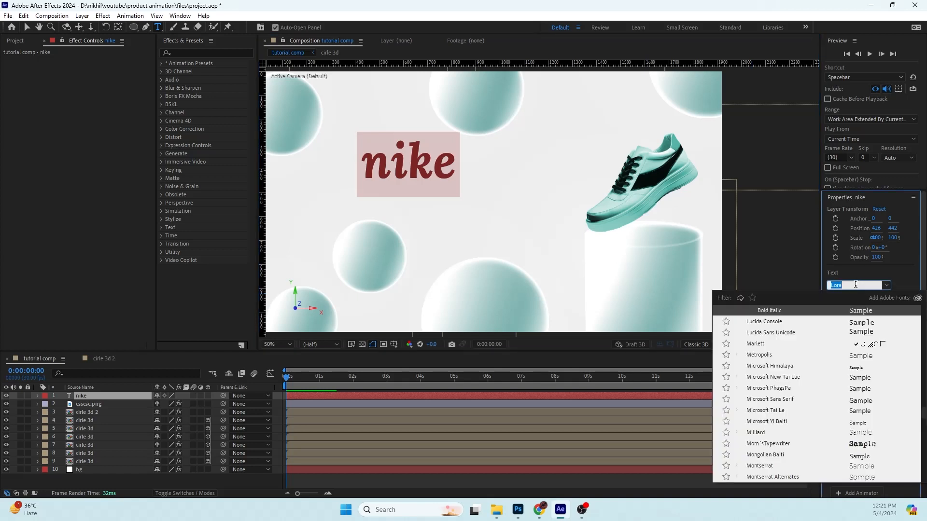
{"action": "type", "text": "popp"}
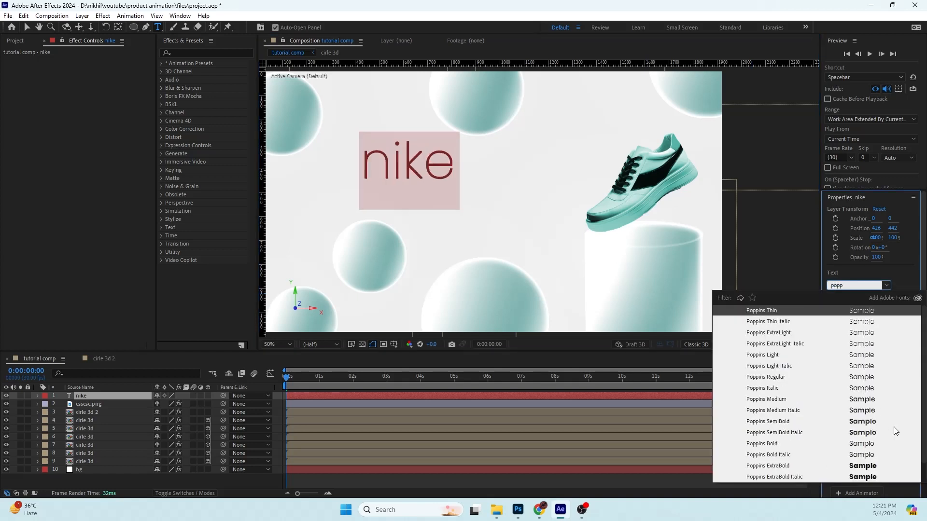
{"action": "left_click", "coordinate": [784, 476]}
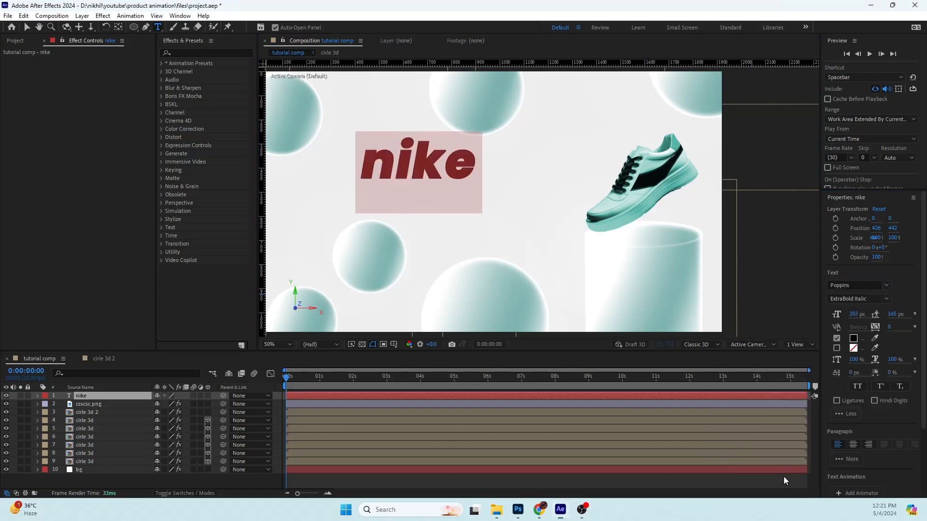
{"action": "left_click", "coordinate": [857, 387]}
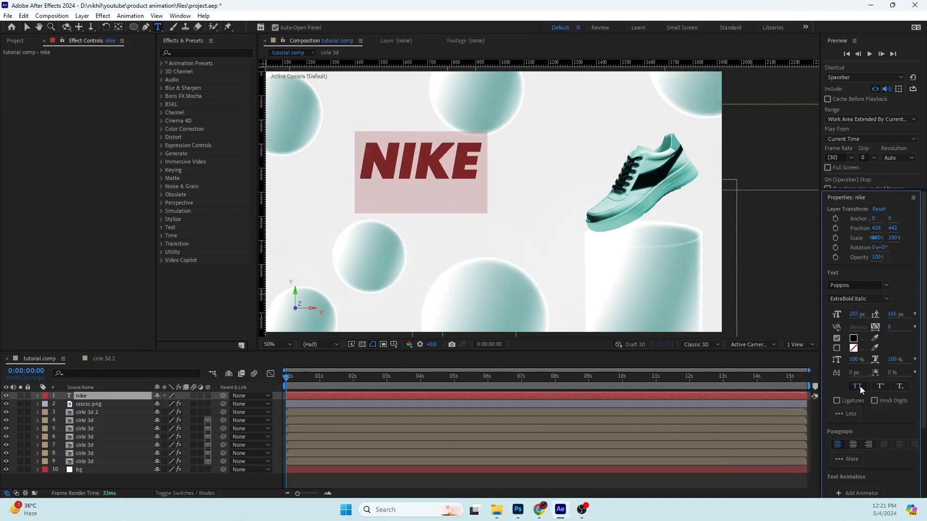
{"action": "left_click", "coordinate": [95, 479]}
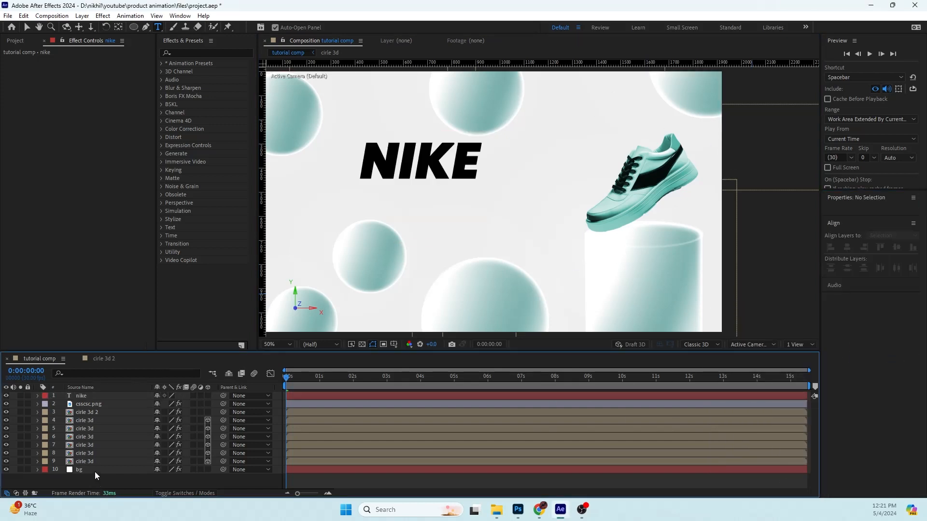
Set the NIKE text's font size to 300 px and move the text to about (288, 552)
{"action": "key", "text": "v"}
{"action": "left_click", "coordinate": [420, 167]}
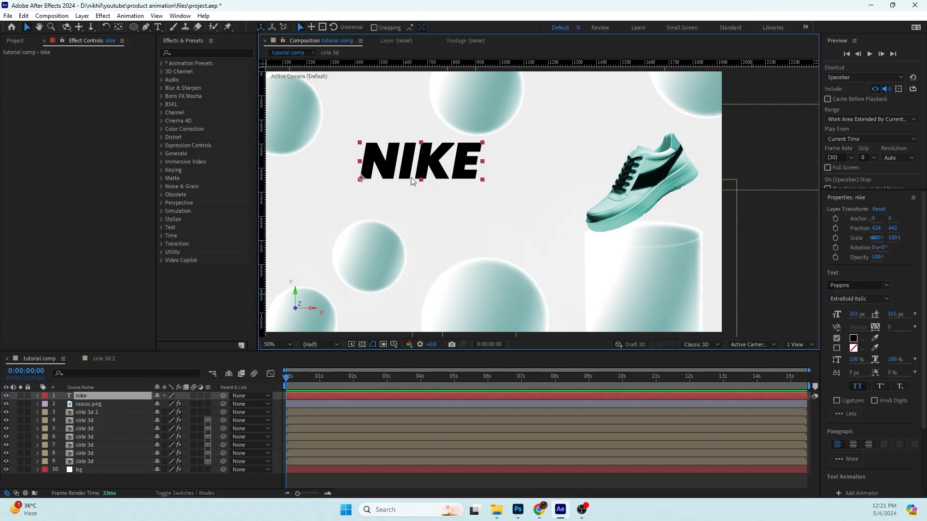
{"action": "left_click", "coordinate": [96, 396]}
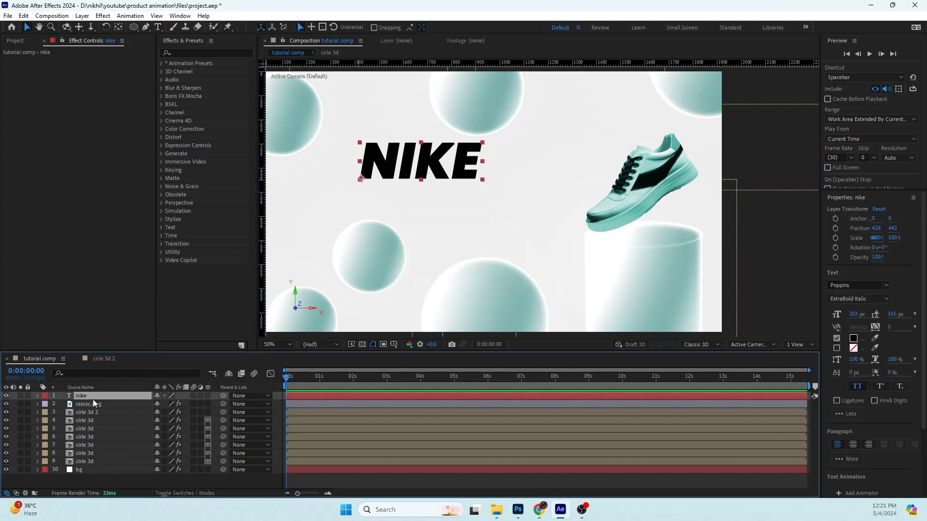
{"action": "double_click", "coordinate": [93, 399]}
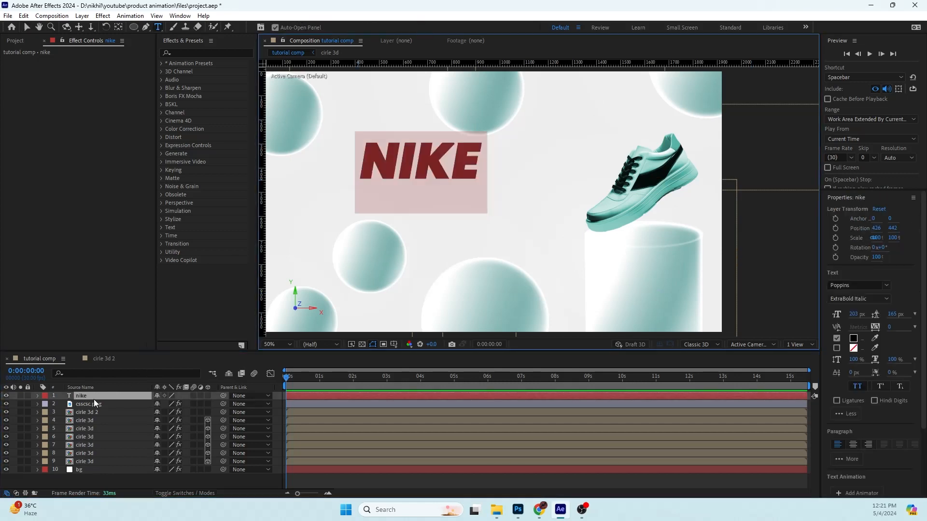
{"action": "left_click", "coordinate": [852, 313]}
{"action": "type", "text": "300"}
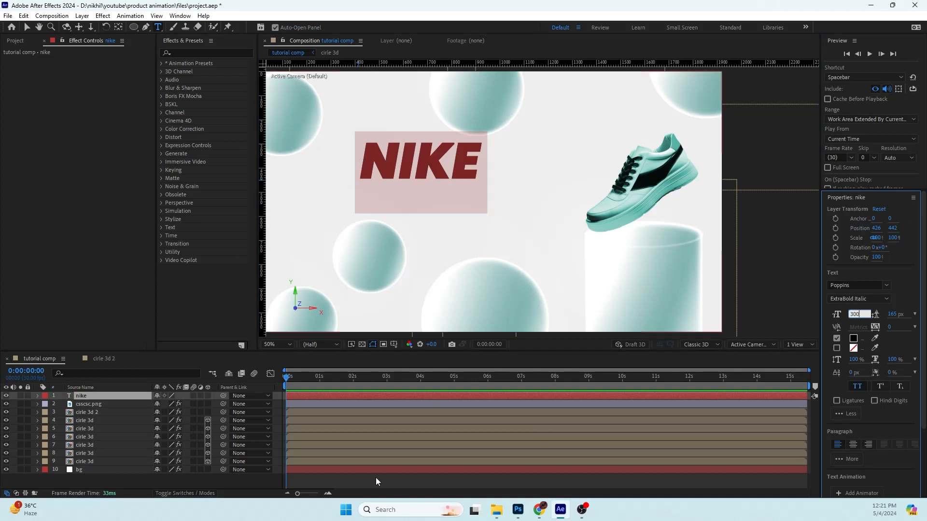
{"action": "left_click", "coordinate": [221, 484]}
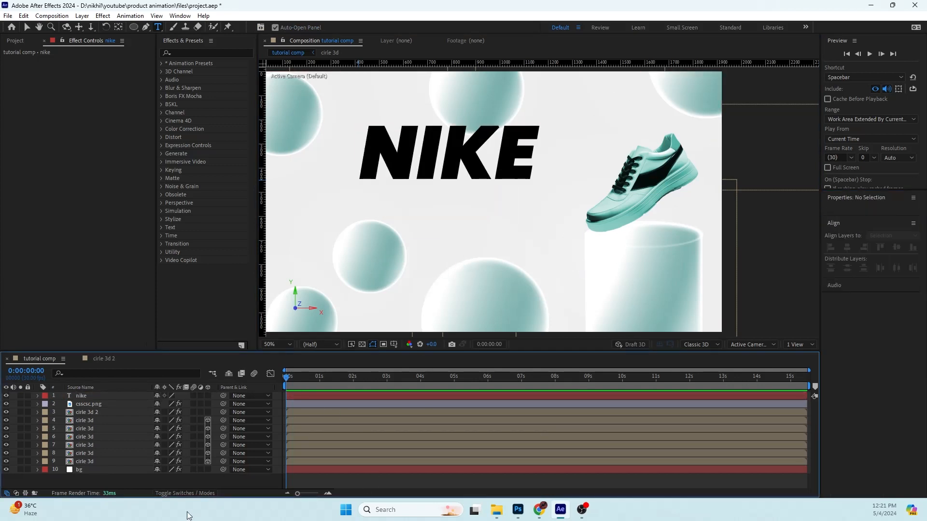
{"action": "key", "text": "v"}
{"action": "left_click_drag", "start_coordinate": [445, 163], "coordinate": [412, 190]}
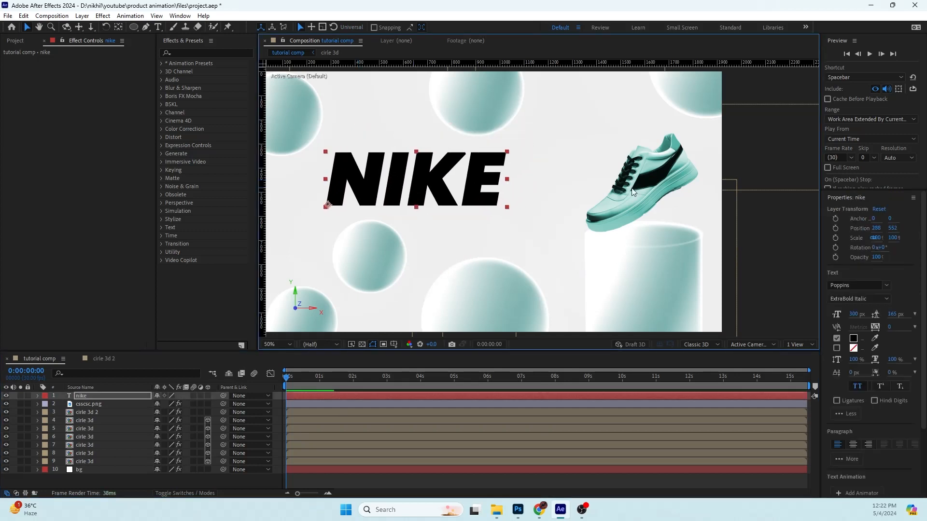
Move the NIKE text slightly toward the left edge and downward, to about (250, 566)
{"action": "left_click", "coordinate": [184, 473]}
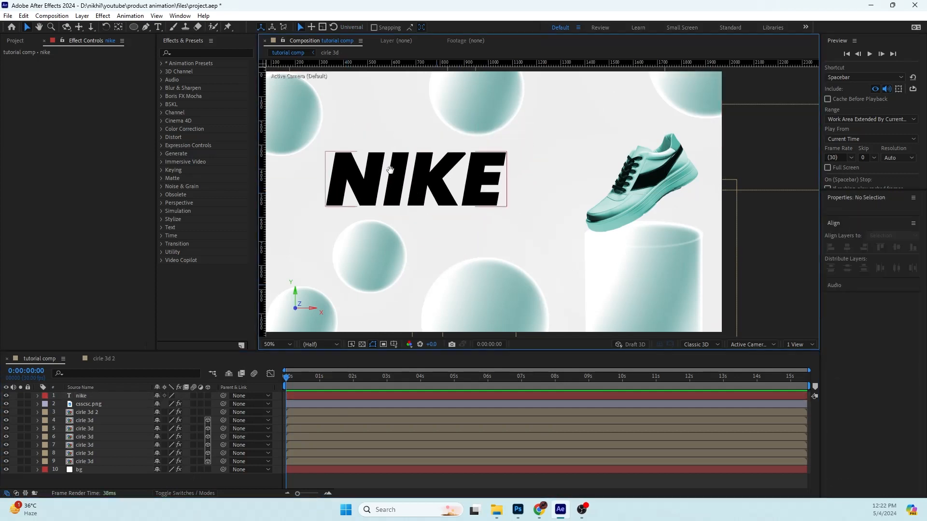
{"action": "left_click_drag", "start_coordinate": [468, 176], "coordinate": [443, 200]}
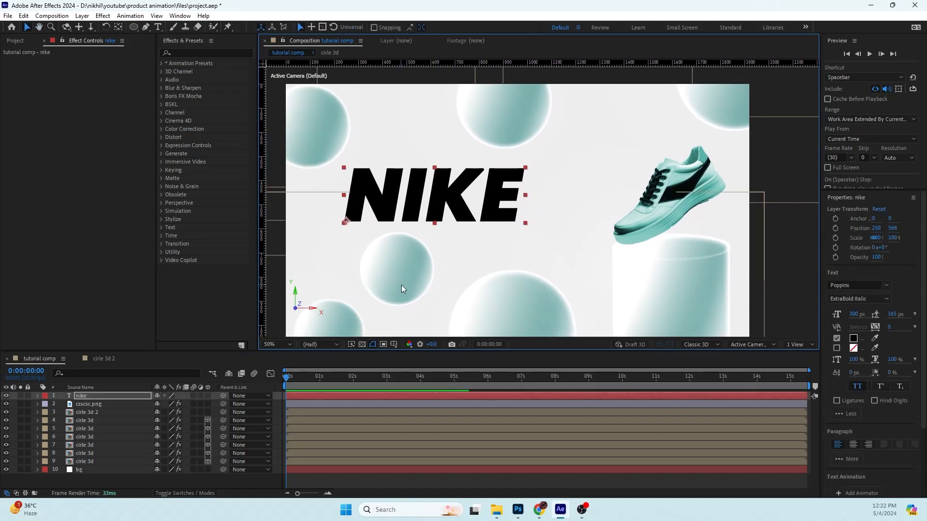
{"action": "left_click", "coordinate": [163, 476]}
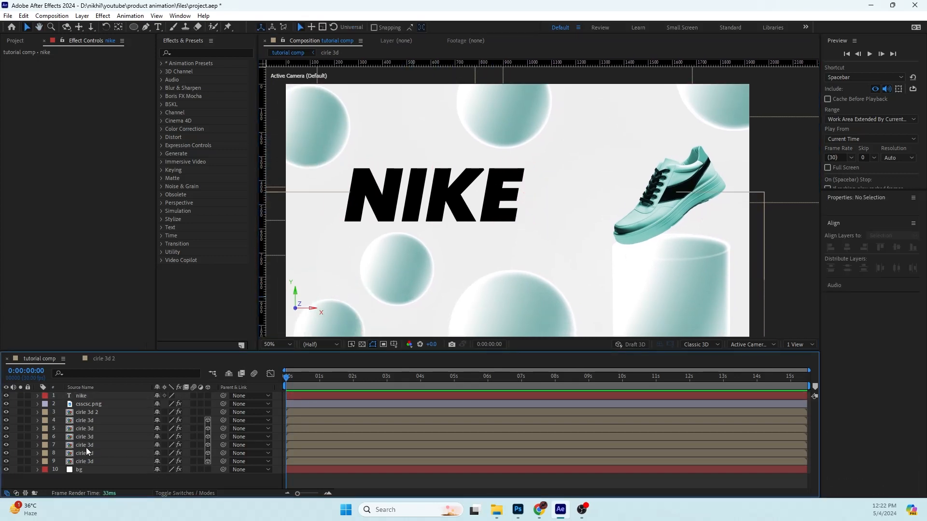
Apply a Fill effect to the nike text layer and sample its color from the teal shading of the upper middle sphere
{"action": "left_click", "coordinate": [83, 396]}
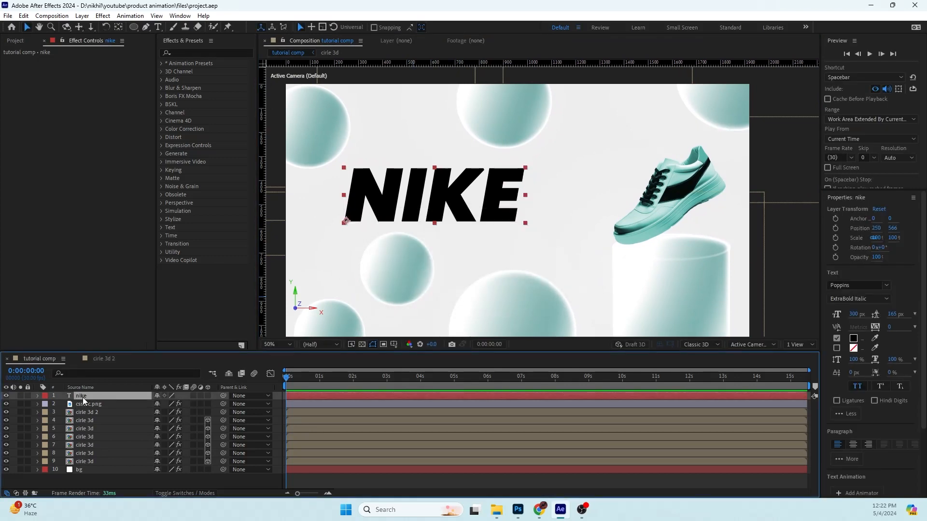
{"action": "key", "text": "ctrl+space"}
{"action": "type", "text": "fi"}
{"action": "key", "text": "Return"}
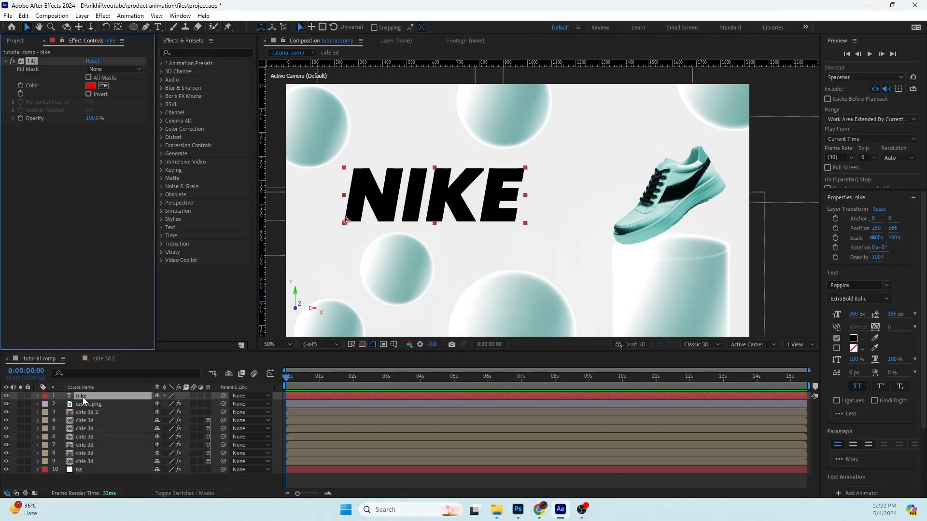
{"action": "left_click", "coordinate": [104, 87]}
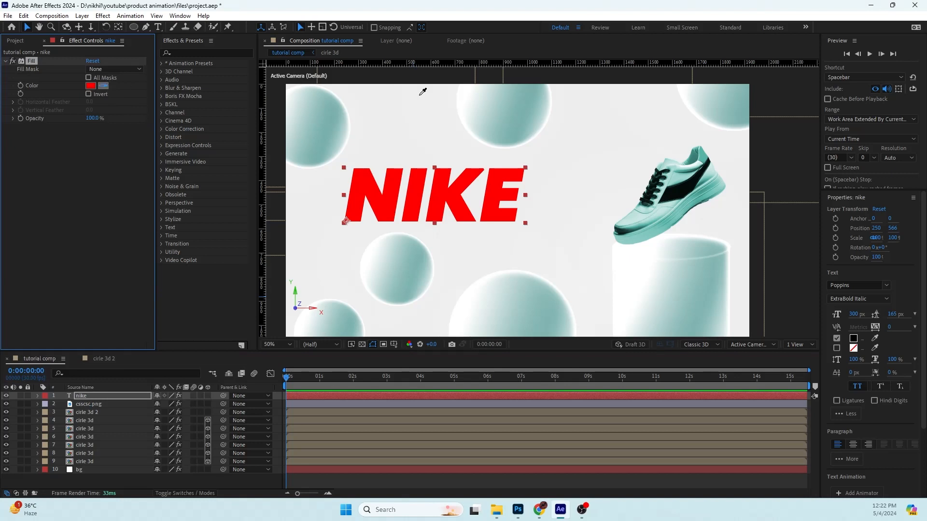
{"action": "left_click", "coordinate": [524, 103]}
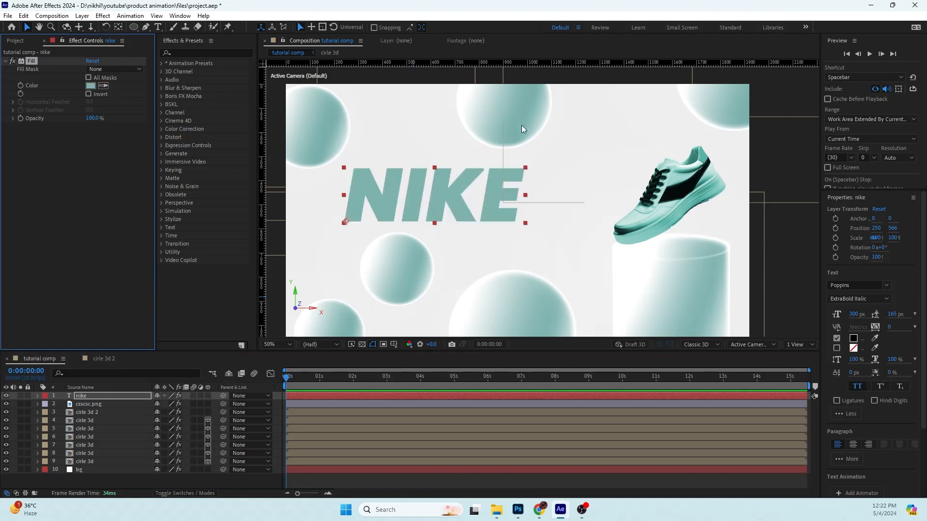
Change the Fill effect colour of the NIKE text to the bright aqua 86FFF6
{"action": "left_click", "coordinate": [90, 85]}
{"action": "mouse_move", "coordinate": [213, 306]}
{"action": "left_mouse_down"}
{"action": "mouse_move", "coordinate": [238, 280]}
{"action": "mouse_move", "coordinate": [378, 213]}
{"action": "left_mouse_up"}
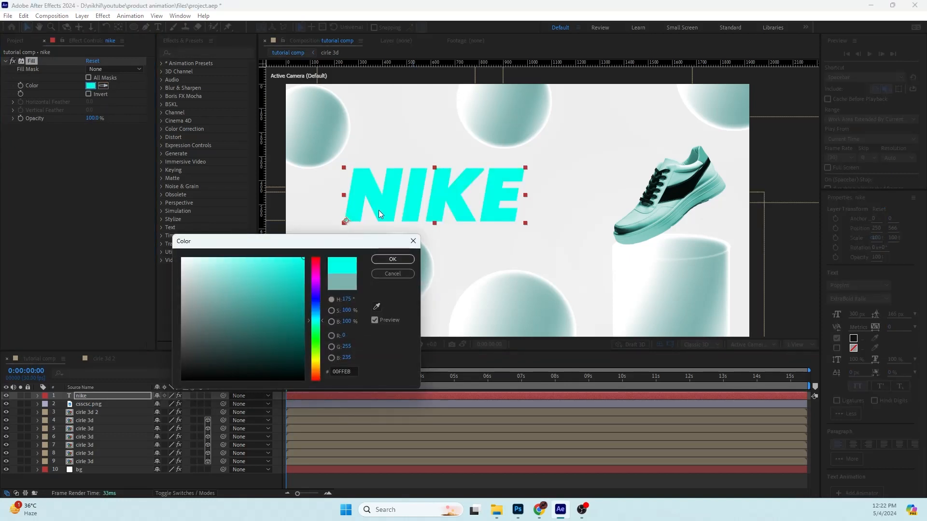
{"action": "mouse_move", "coordinate": [266, 268]}
{"action": "left_mouse_down"}
{"action": "mouse_move", "coordinate": [248, 244]}
{"action": "mouse_move", "coordinate": [219, 256]}
{"action": "mouse_move", "coordinate": [217, 247]}
{"action": "mouse_move", "coordinate": [243, 239]}
{"action": "mouse_move", "coordinate": [250, 251]}
{"action": "mouse_move", "coordinate": [240, 244]}
{"action": "left_mouse_up"}
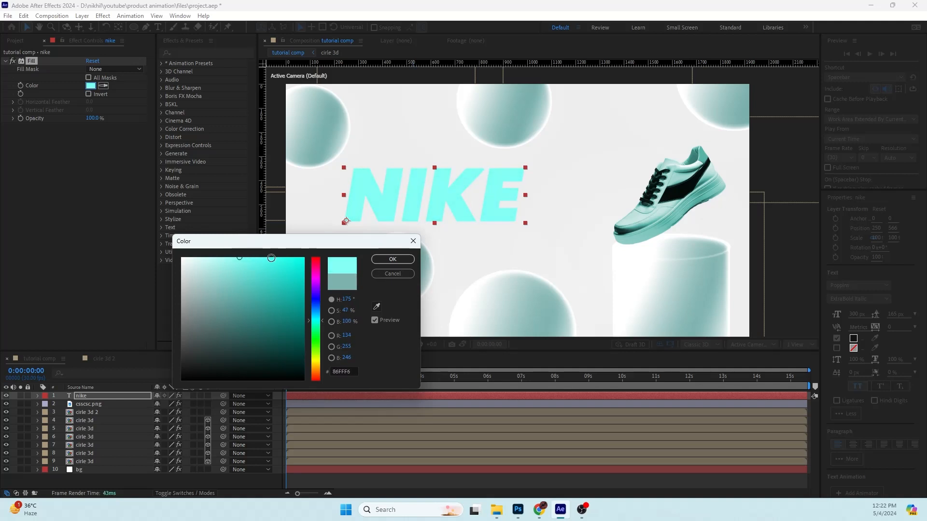
{"action": "left_click", "coordinate": [393, 259]}
{"action": "left_click", "coordinate": [98, 485]}
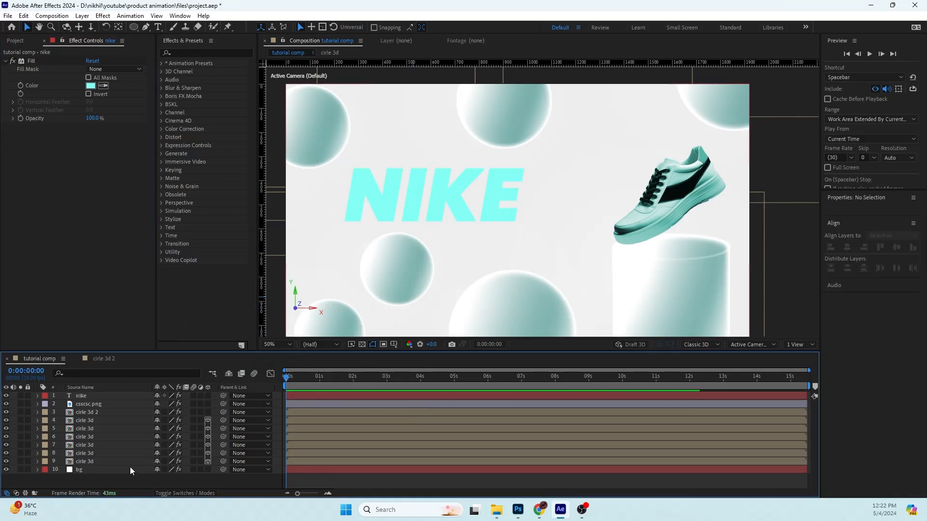
Duplicate the nike text layer
{"action": "left_click", "coordinate": [88, 396]}
{"action": "key", "text": "ctrl+d"}
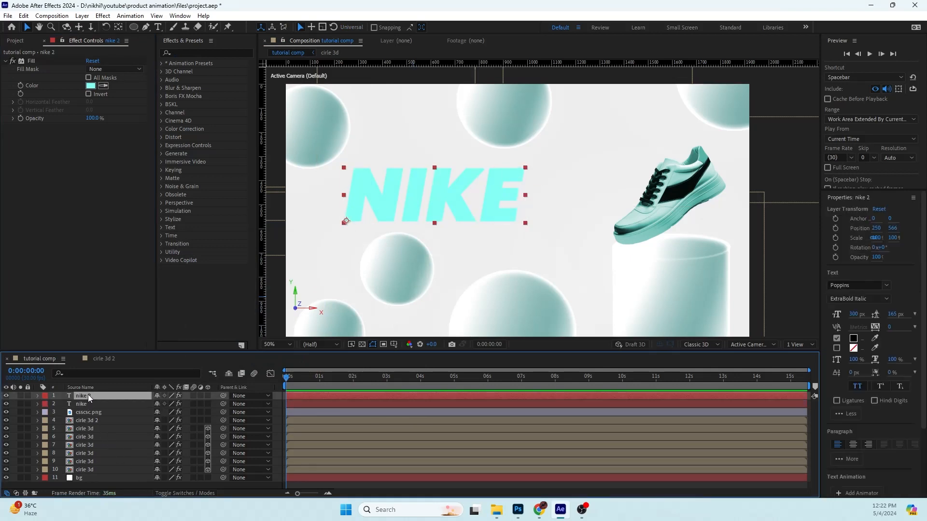
{"action": "left_click", "coordinate": [88, 411]}
{"action": "key", "text": "period"}
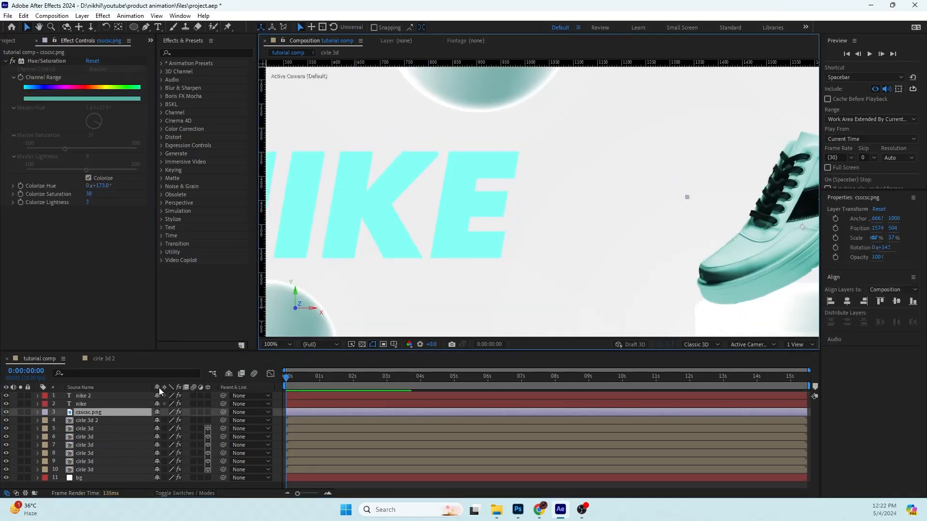
{"action": "left_click", "coordinate": [82, 404]}
{"action": "left_click_drag", "start_coordinate": [355, 215], "coordinate": [410, 259]}
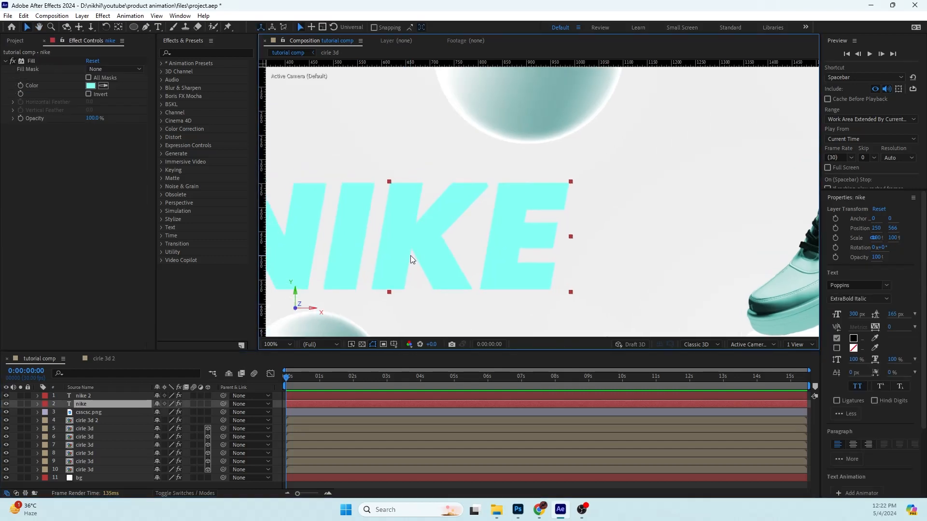
{"action": "key", "text": "comma"}
Apply Fast Box Blur to the nike 2 layer with a blur radius of 24
{"action": "left_click", "coordinate": [83, 396]}
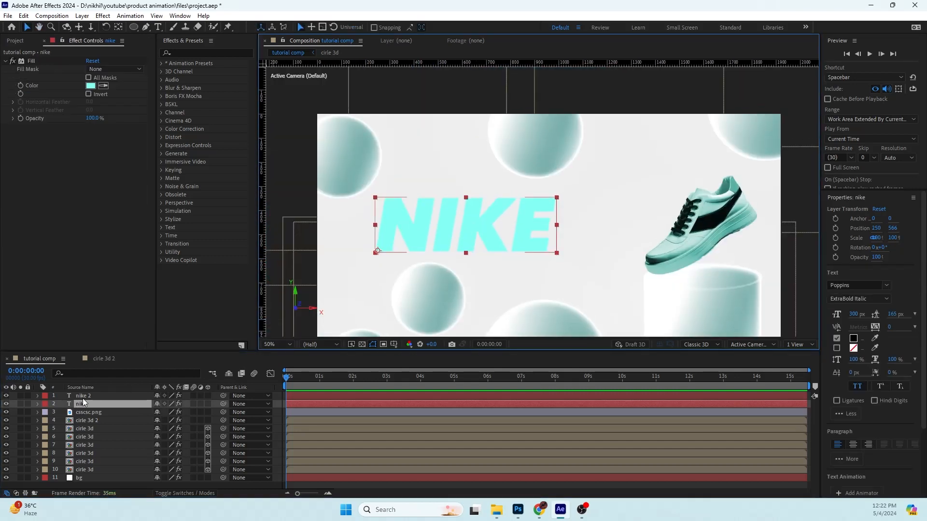
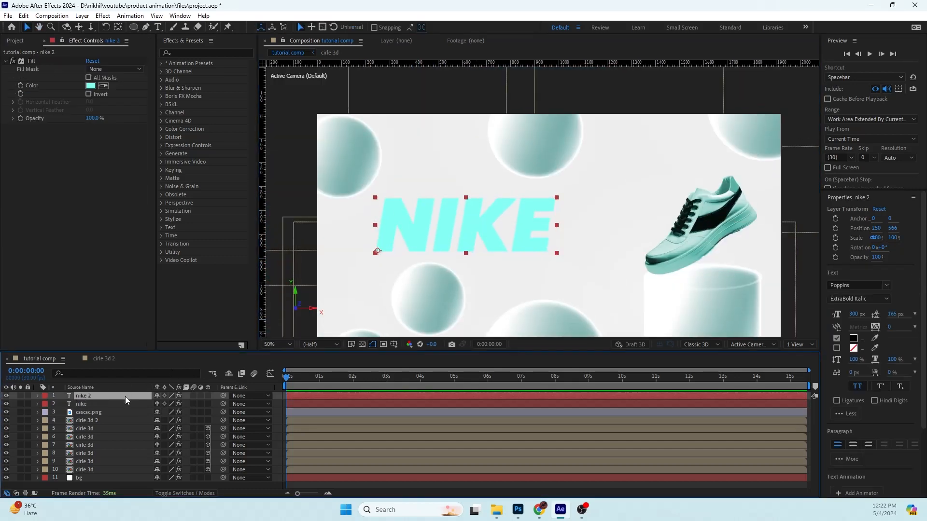
{"action": "key", "text": "ctrl+space"}
{"action": "type", "text": "fas"}
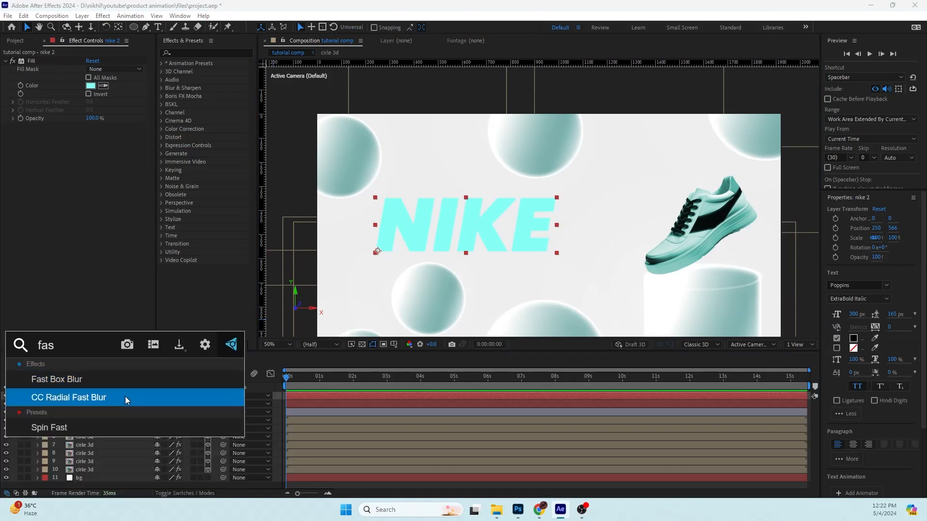
{"action": "type", "text": "t"}
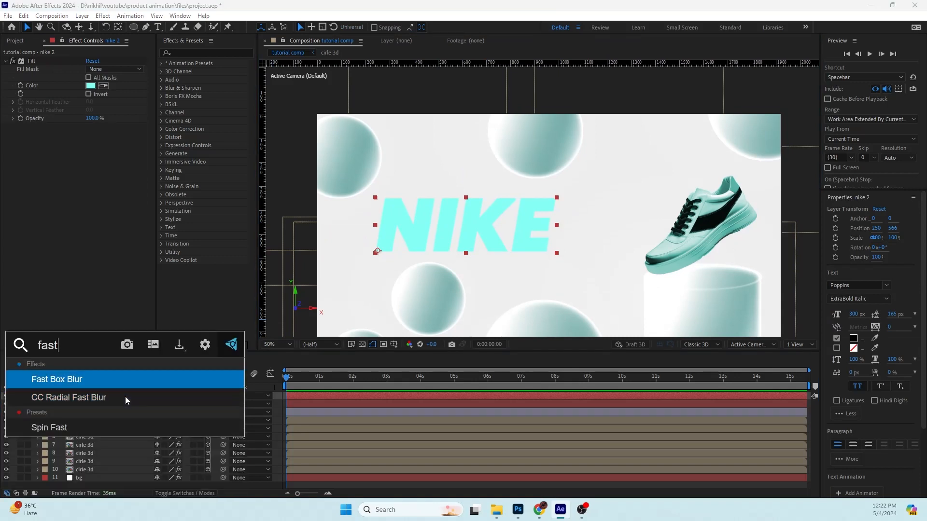
{"action": "key", "text": "Return"}
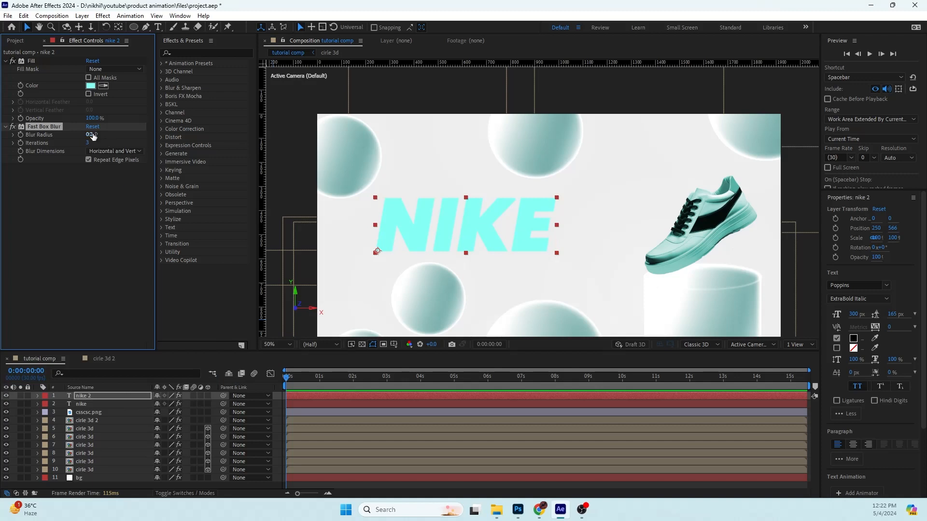
{"action": "left_click_drag", "start_coordinate": [95, 134], "coordinate": [98, 133]}
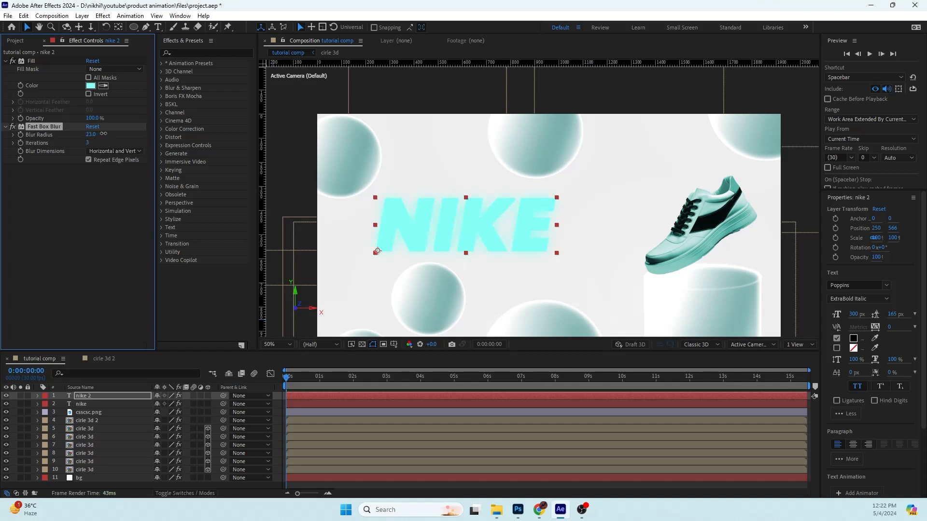
{"action": "left_click_drag", "start_coordinate": [103, 133], "coordinate": [105, 134]}
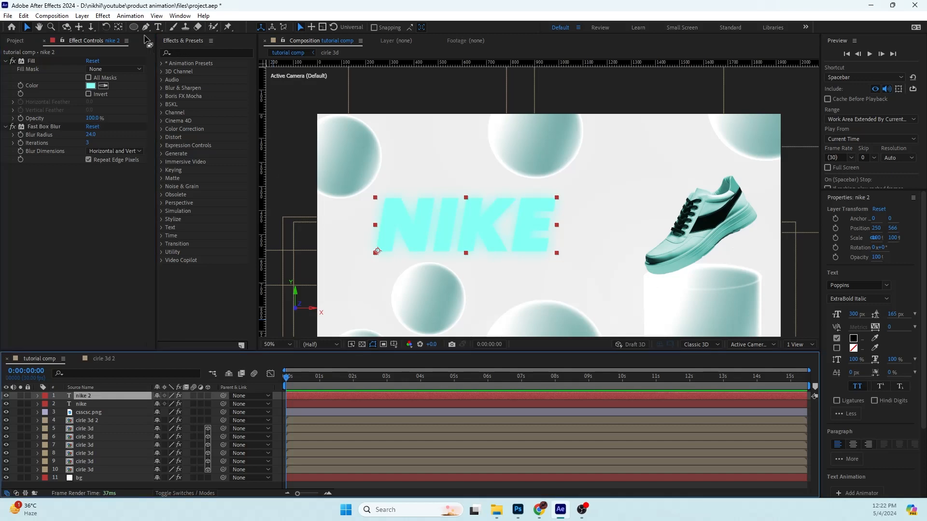
Draw a rectangular mask across the middle of the NIKE lettering on the nike 2 layer and invert it
{"action": "key", "text": "q"}
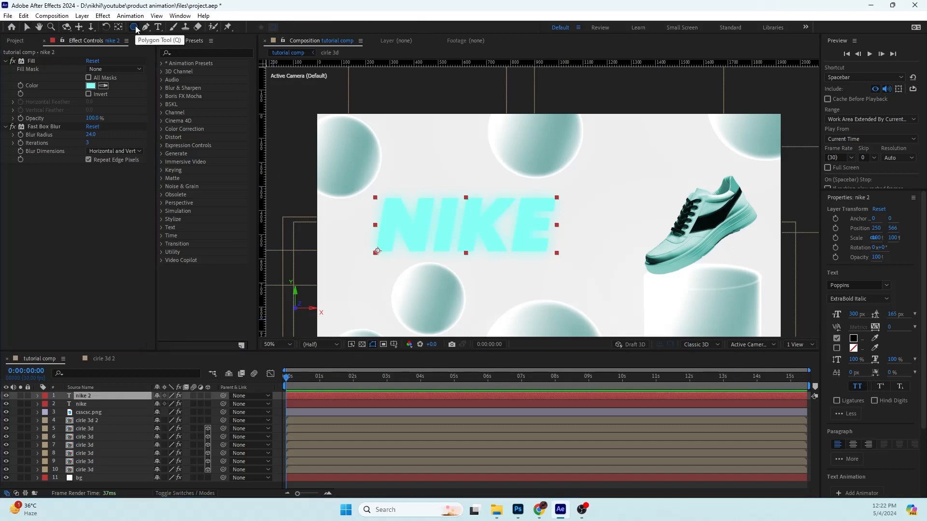
{"action": "key", "text": "q"}
{"action": "key", "text": "q"}
{"action": "left_click_drag", "start_coordinate": [369, 208], "coordinate": [554, 240]}
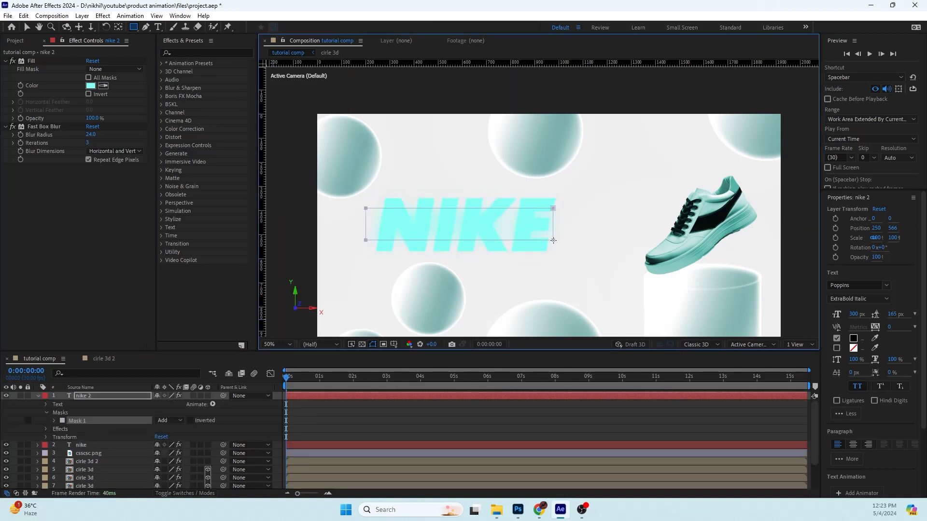
{"action": "left_click", "coordinate": [177, 421]}
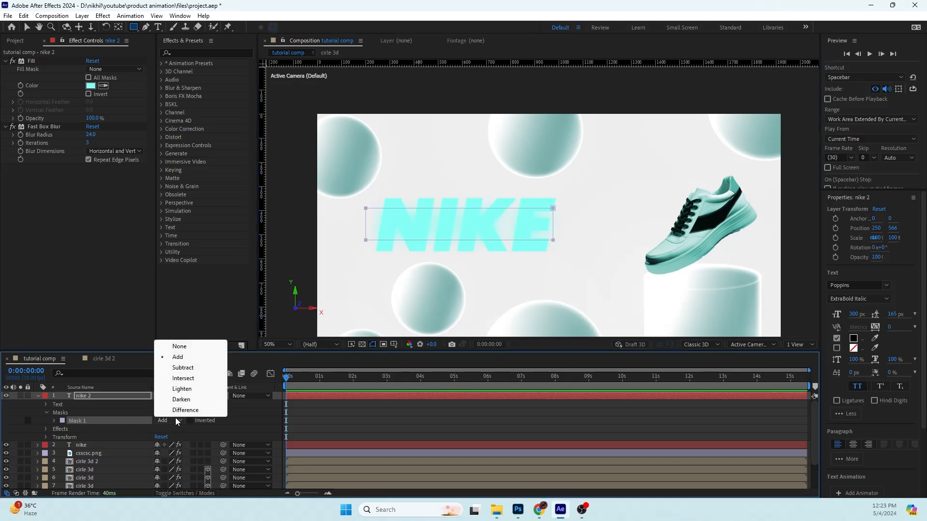
{"action": "left_click", "coordinate": [190, 421]}
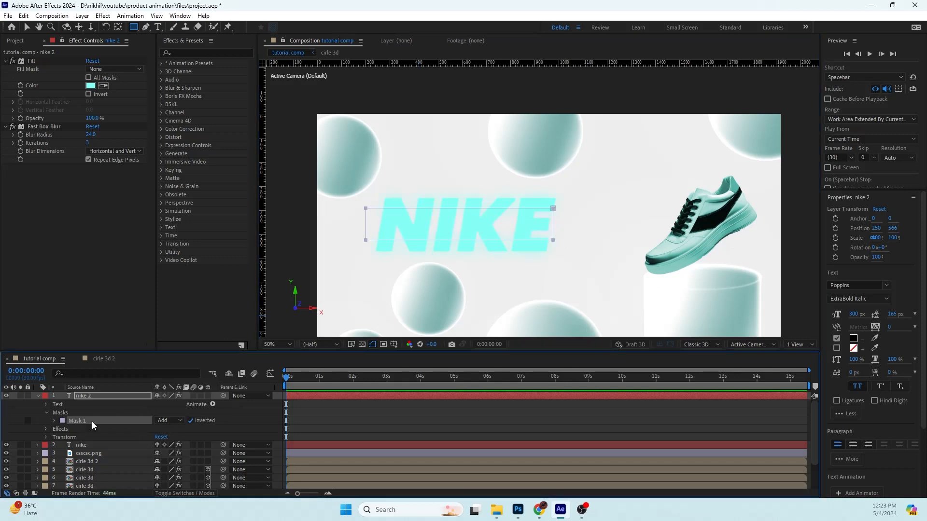
Set the feather of the nike 2 mask to 40 pixels and collapse the layer's properties
{"action": "key", "text": "f"}
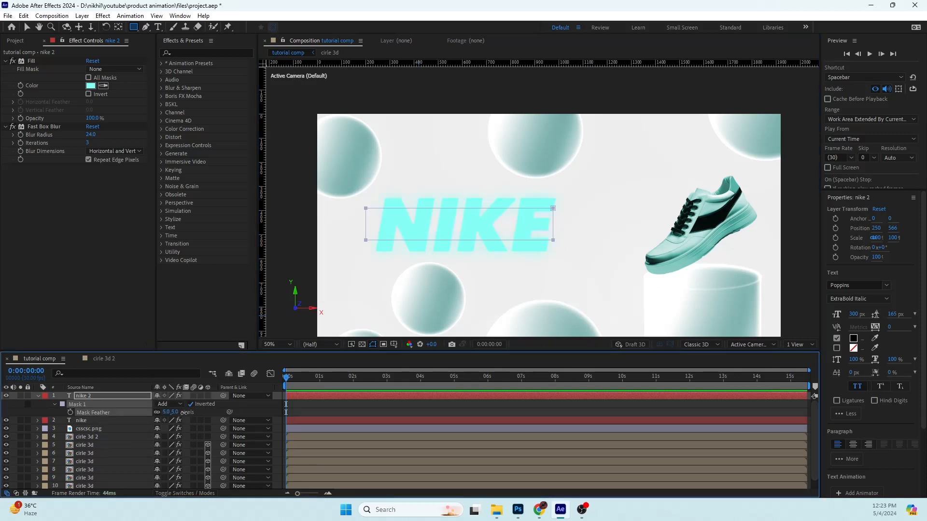
{"action": "left_click", "coordinate": [323, 408]}
{"action": "scroll", "coordinate": [523, 219], "scroll_direction": "up", "scroll_amount": 1}
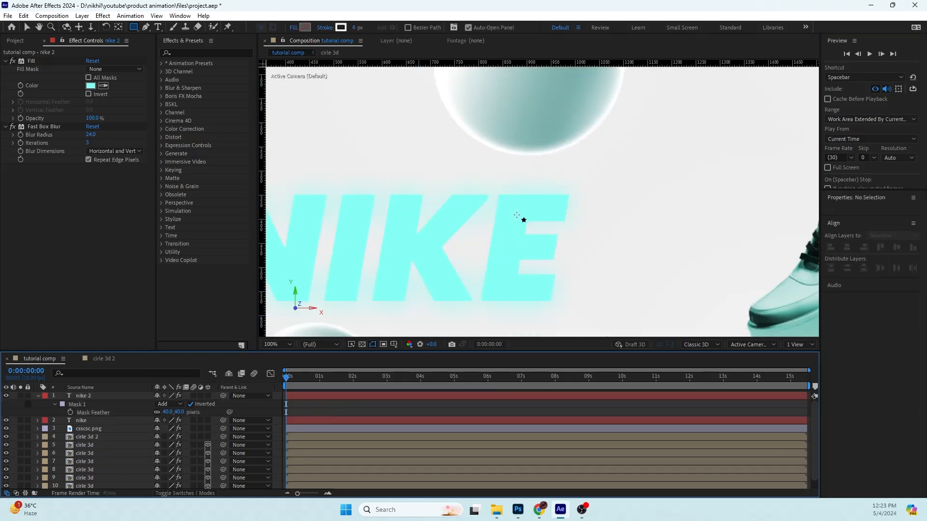
{"action": "left_click_drag", "start_coordinate": [502, 213], "coordinate": [540, 199]}
{"action": "left_click_drag", "start_coordinate": [418, 190], "coordinate": [457, 158]}
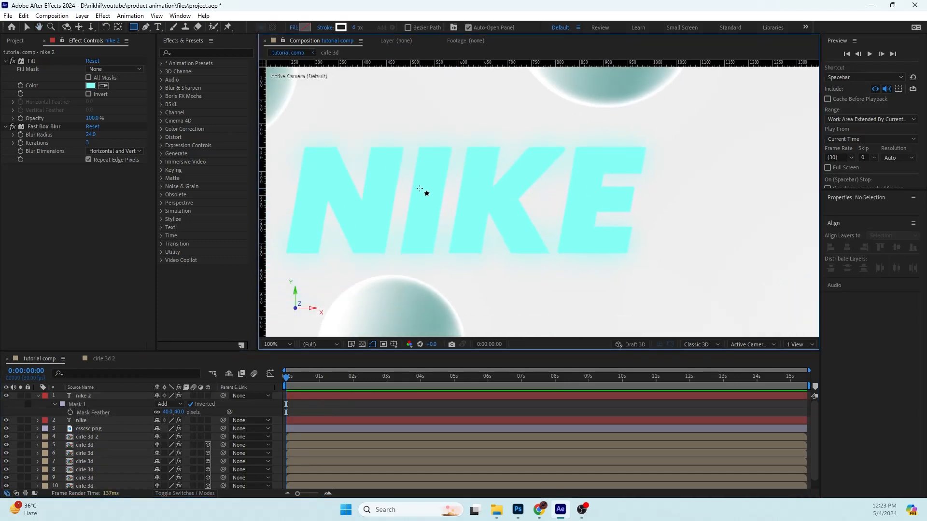
{"action": "left_click", "coordinate": [31, 399]}
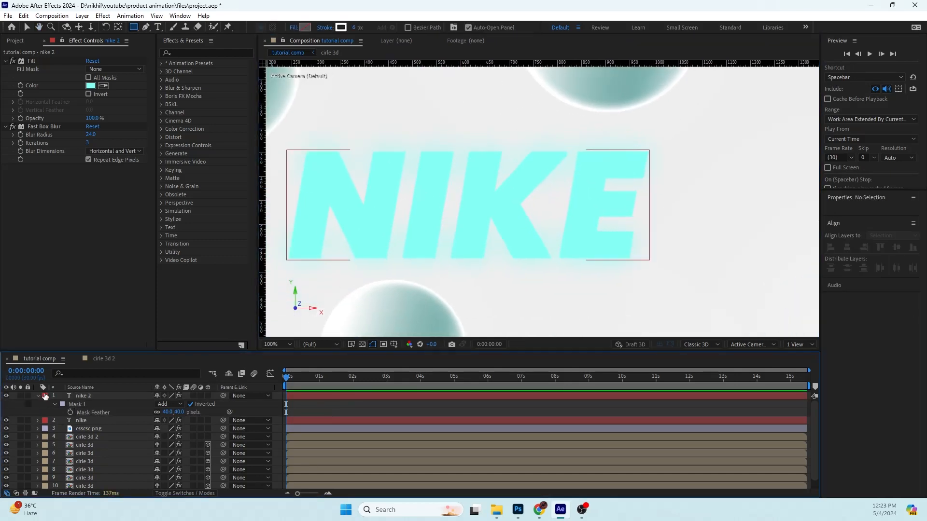
{"action": "left_click", "coordinate": [37, 396]}
{"action": "left_click_drag", "start_coordinate": [439, 214], "coordinate": [440, 228]}
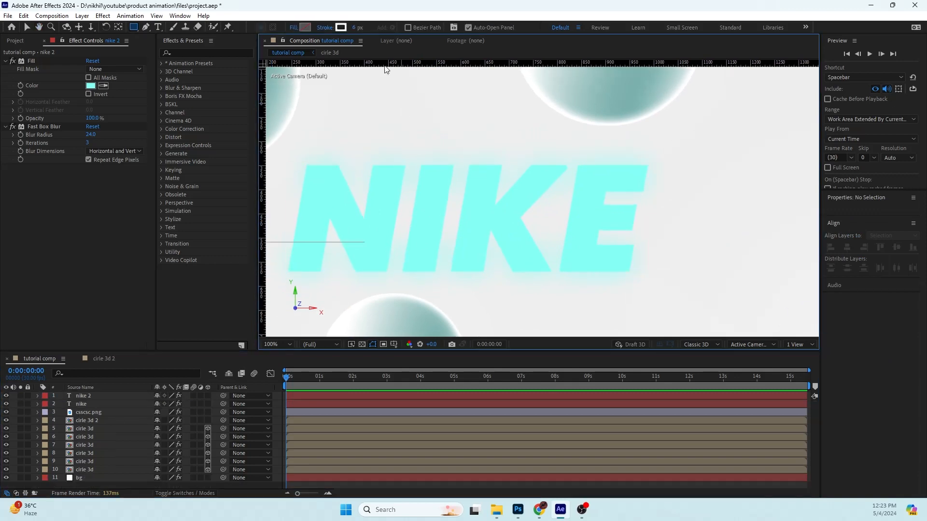
Activate the Type tool and lock both NIKE text layers against accidental editing
{"action": "left_click", "coordinate": [158, 27]}
{"action": "left_click", "coordinate": [356, 216]}
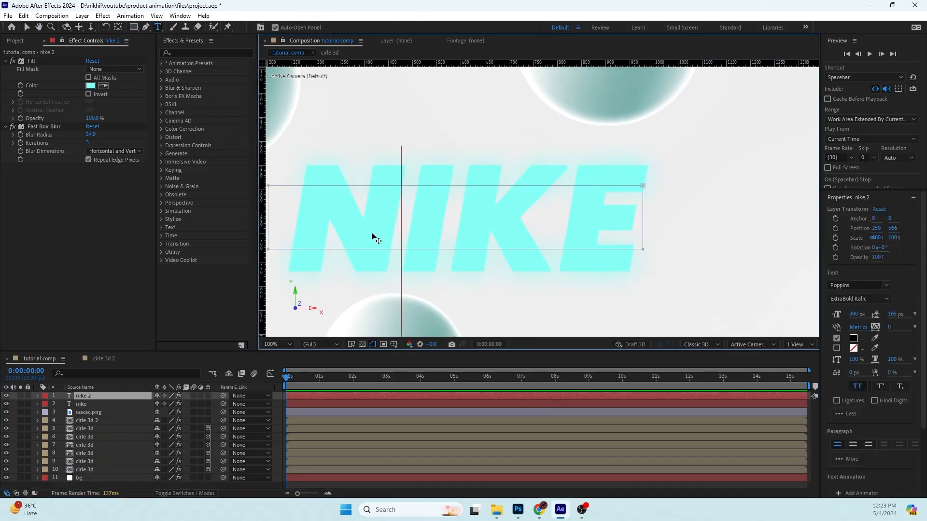
{"action": "key", "text": "Escape"}
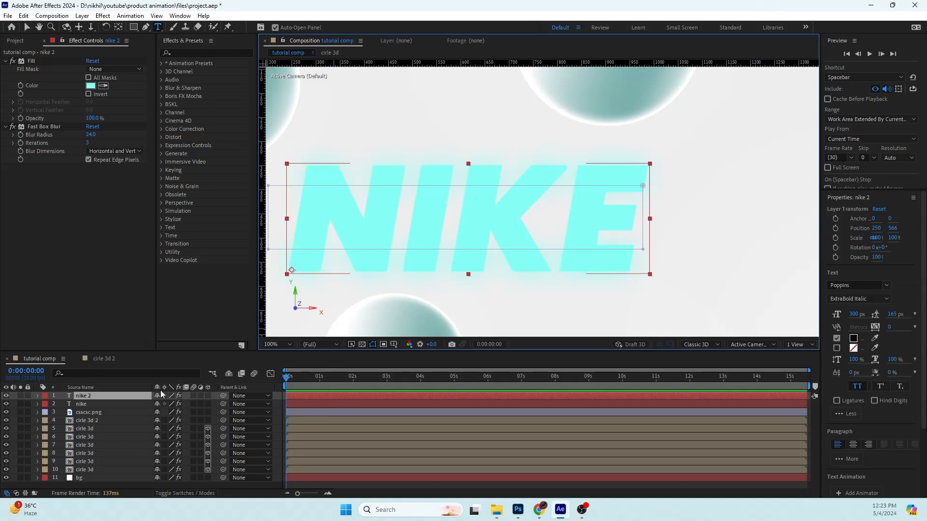
{"action": "left_click", "coordinate": [27, 396]}
{"action": "left_click", "coordinate": [27, 404]}
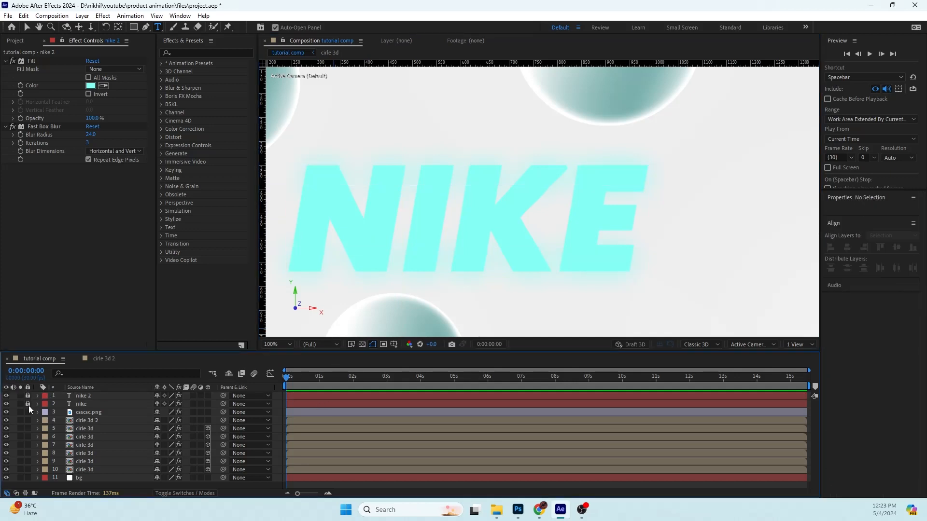
Create a text layer over the NIKE lettering reading "just do it" with a font size of 76 px
{"action": "left_click", "coordinate": [412, 222]}
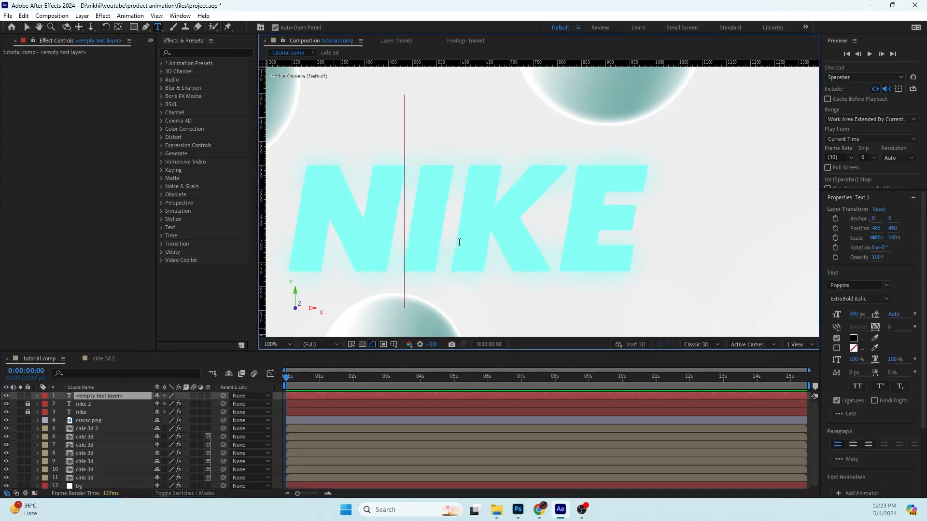
{"action": "left_click", "coordinate": [853, 314]}
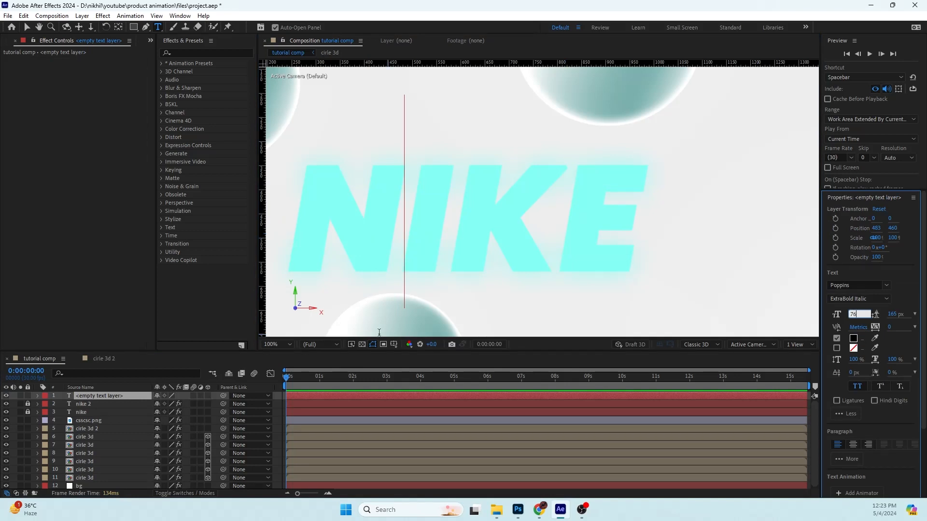
{"action": "type", "text": "76"}
{"action": "key", "text": "Return"}
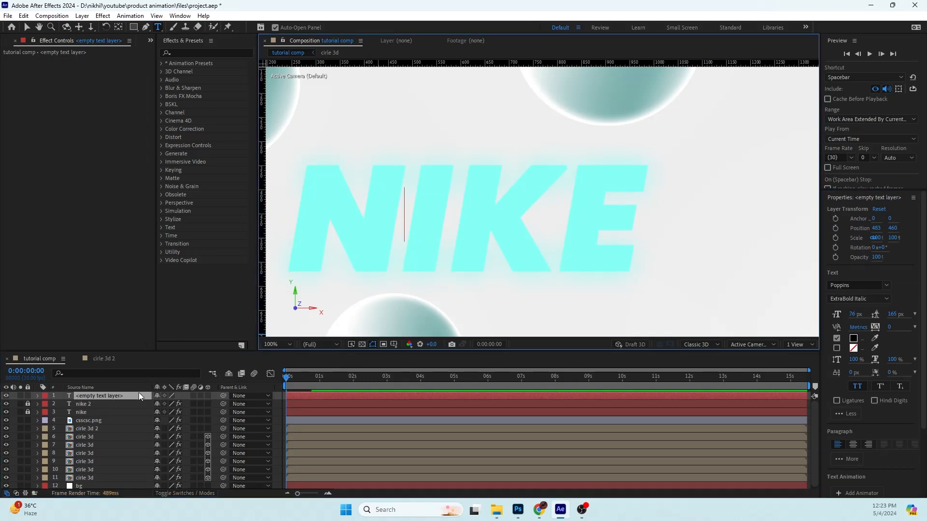
{"action": "type", "text": "just"}
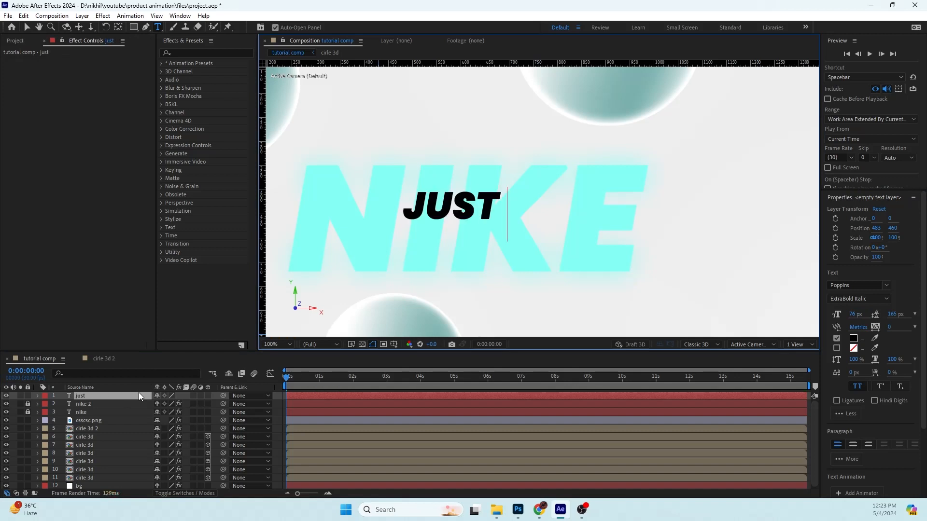
{"action": "type", "text": " do i"}
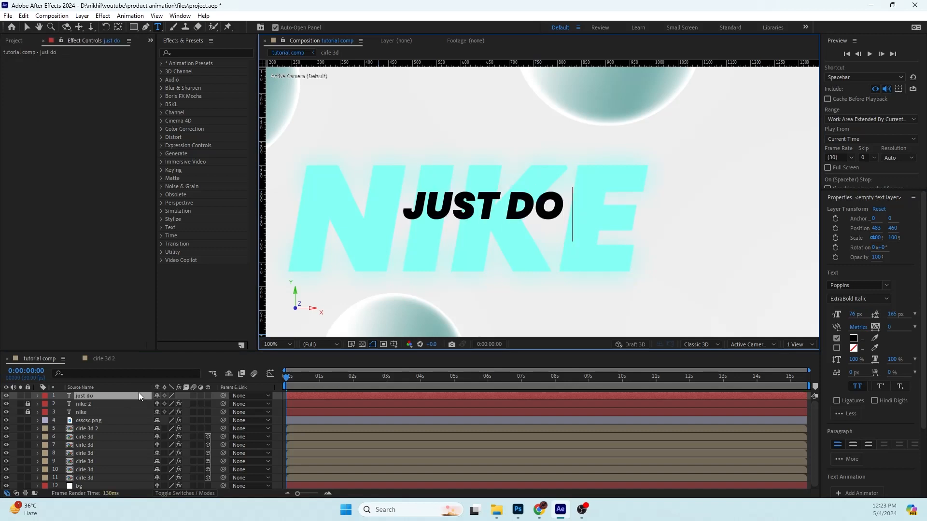
{"action": "type", "text": "t"}
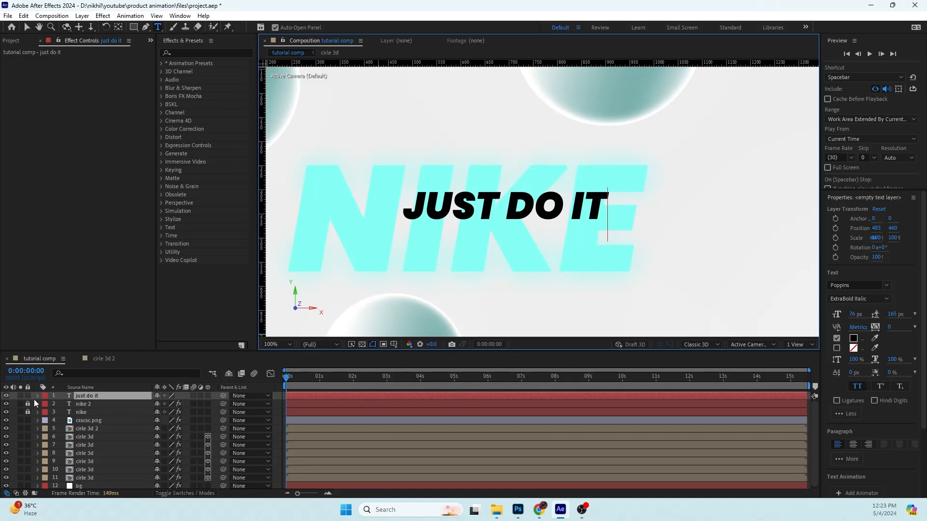
Move the JUST DO IT text to the middle of the NIKE lettering, at about position 414, 484
{"action": "left_click", "coordinate": [79, 398]}
{"action": "key", "text": "v"}
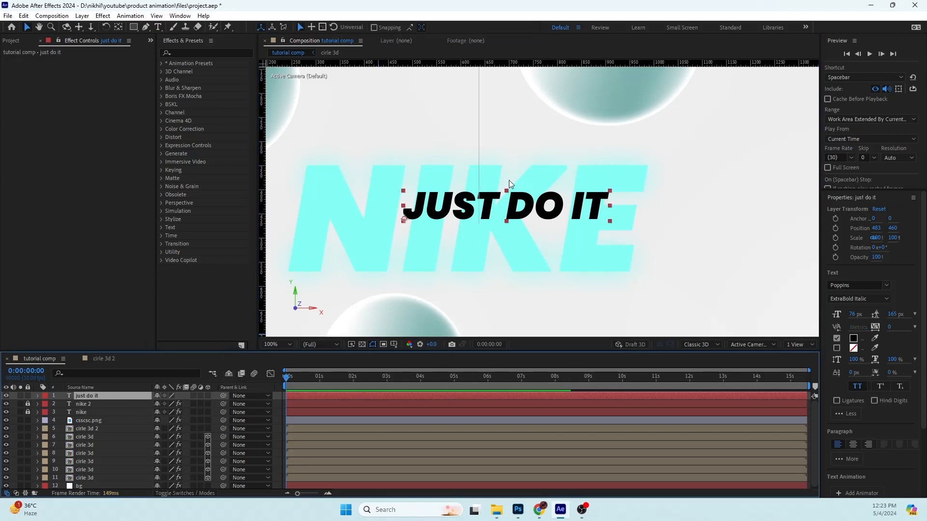
{"action": "left_click_drag", "start_coordinate": [486, 212], "coordinate": [424, 234]}
Unlock both NIKE text layers and align all three text layers to each other at their vertical and horizontal centres
{"action": "left_click_drag", "start_coordinate": [27, 403], "coordinate": [28, 412]}
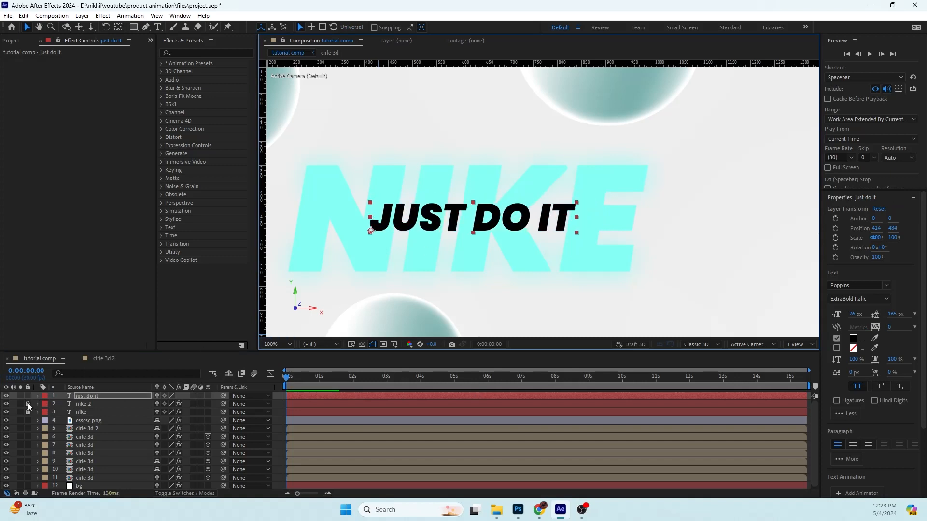
{"action": "left_click", "coordinate": [73, 410]}
{"action": "left_click", "coordinate": [89, 407], "text": "ctrl"}
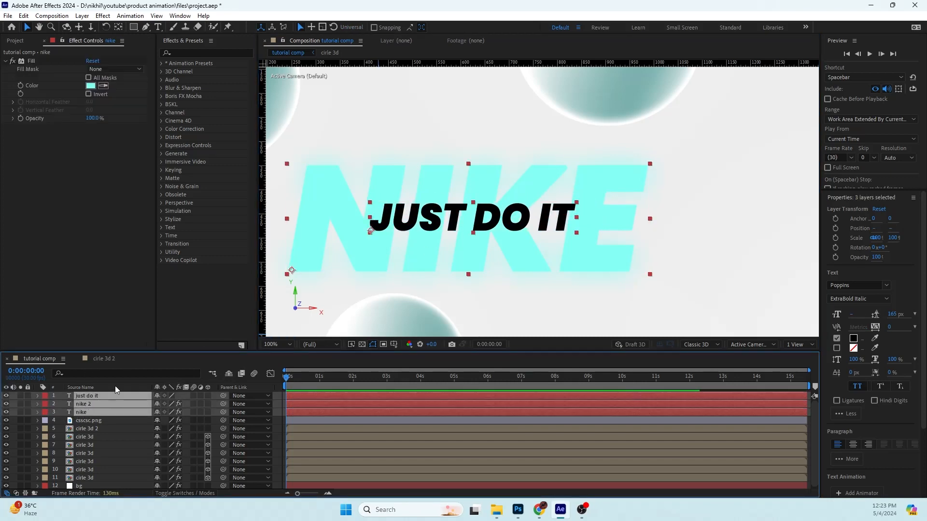
{"action": "left_click", "coordinate": [101, 396], "text": "ctrl"}
{"action": "scroll", "coordinate": [883, 381], "scroll_direction": "down", "scroll_amount": 3}
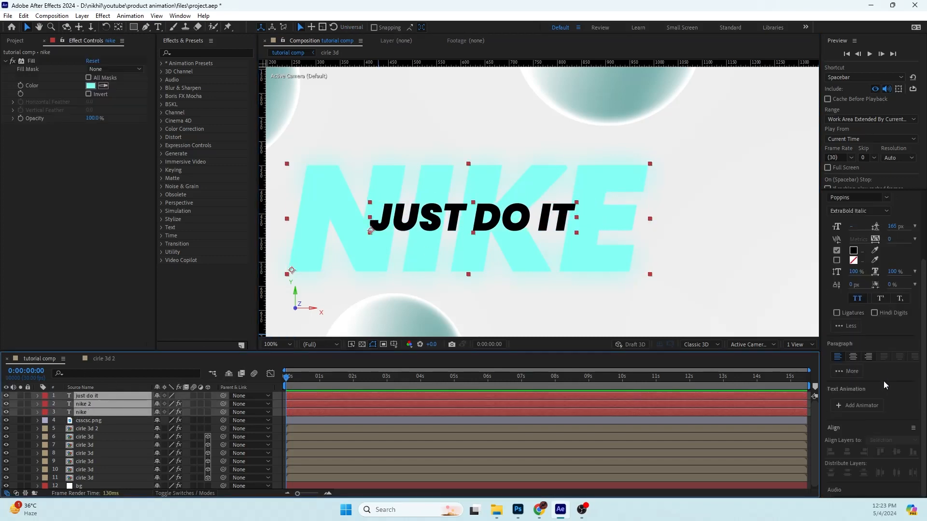
{"action": "left_click", "coordinate": [896, 452]}
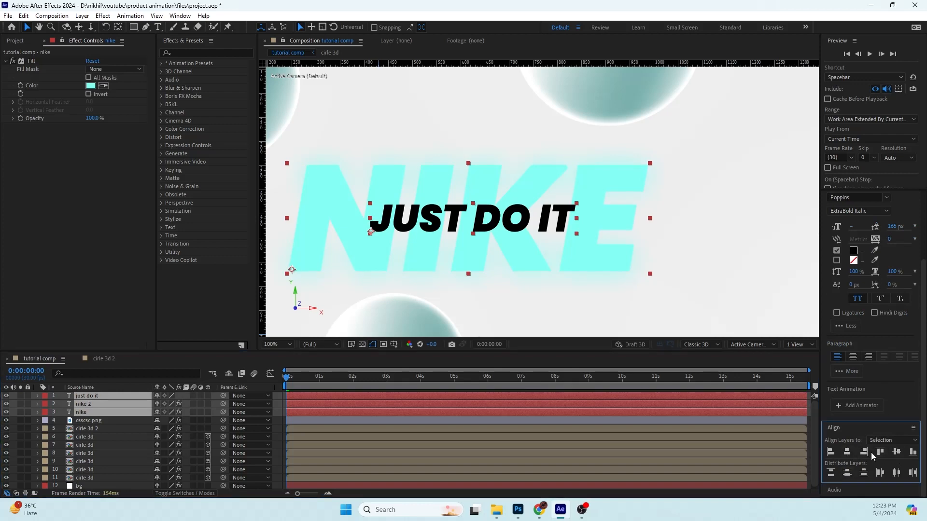
{"action": "left_click", "coordinate": [848, 451]}
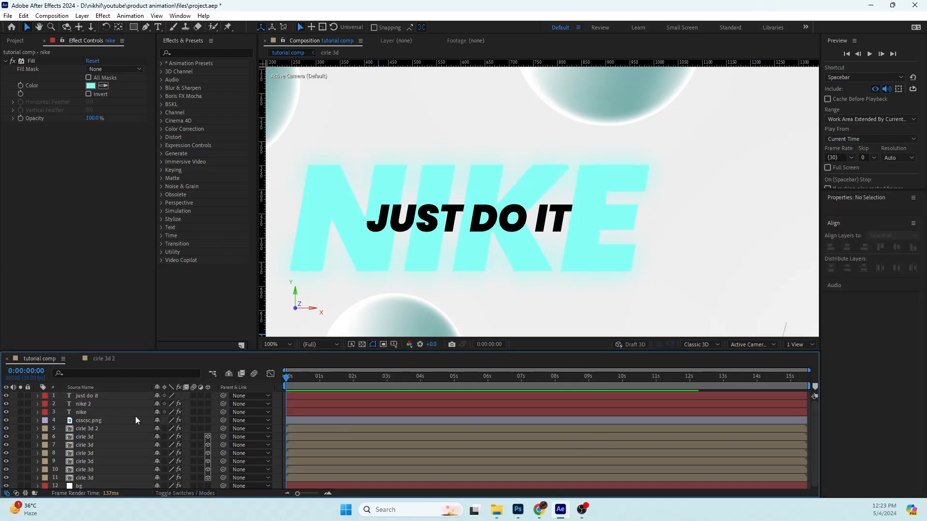
Centre the anchor point of the just do it text layer within its lettering
{"action": "double_click", "coordinate": [95, 396]}
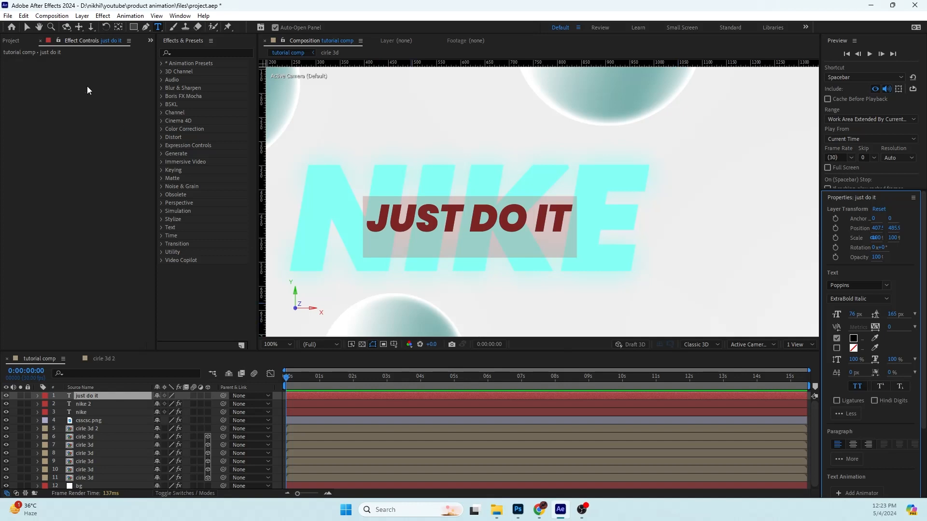
{"action": "left_click", "coordinate": [119, 27]}
{"action": "key", "text": "ctrl+alt+Home"}
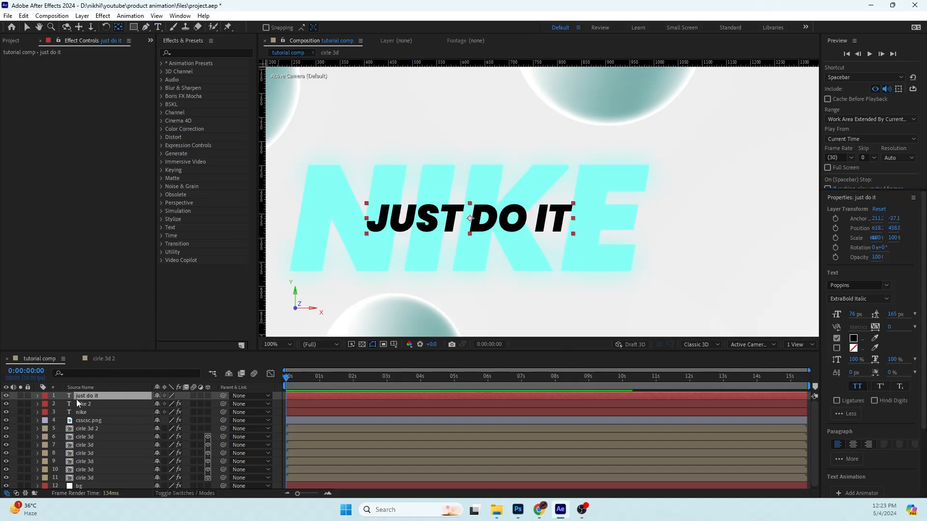
Try the Bold style on the JUST DO IT text and change its font to Akira Expanded
{"action": "key", "text": "ctrl+t"}
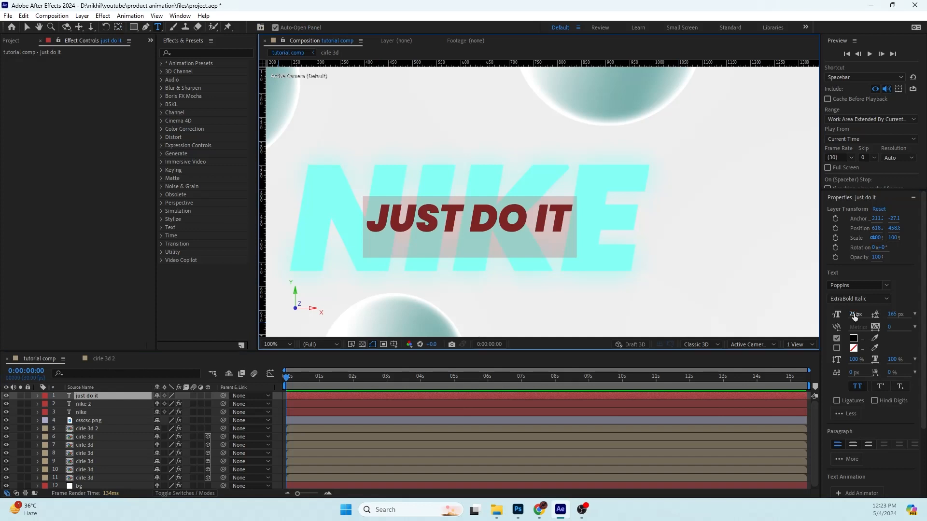
{"action": "left_click", "coordinate": [884, 299]}
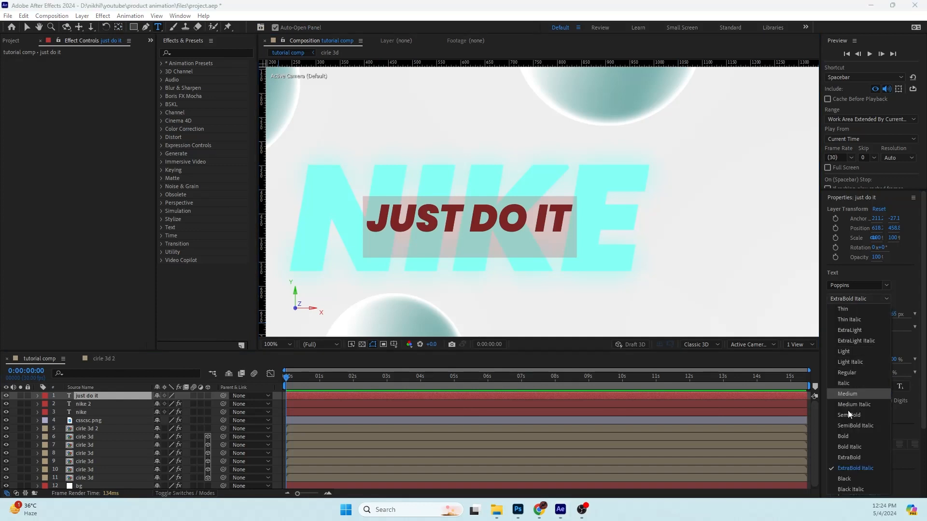
{"action": "left_click", "coordinate": [849, 436]}
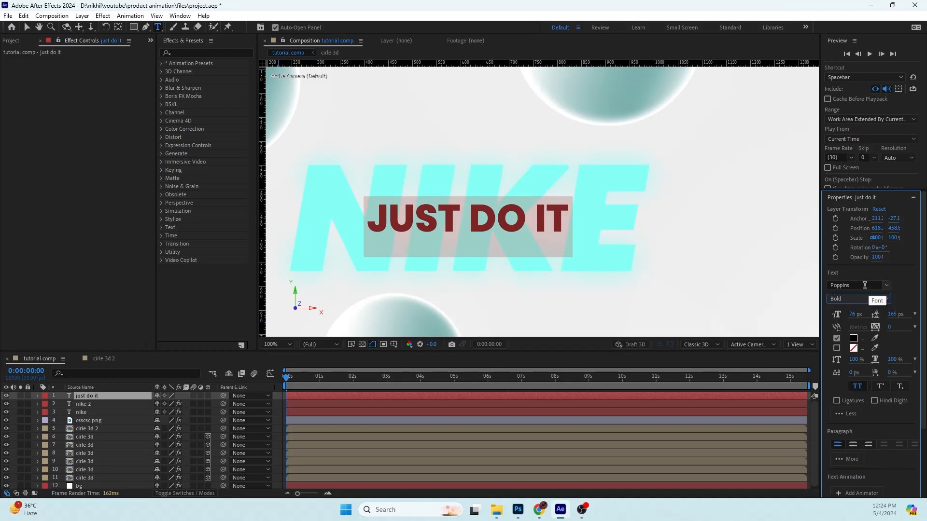
{"action": "left_click", "coordinate": [865, 286]}
{"action": "type", "text": "aki"}
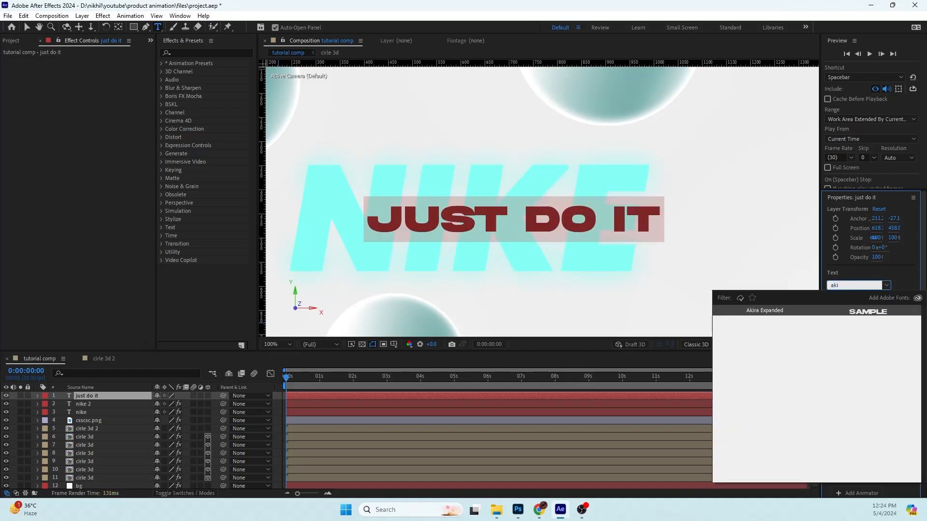
{"action": "key", "text": "Return"}
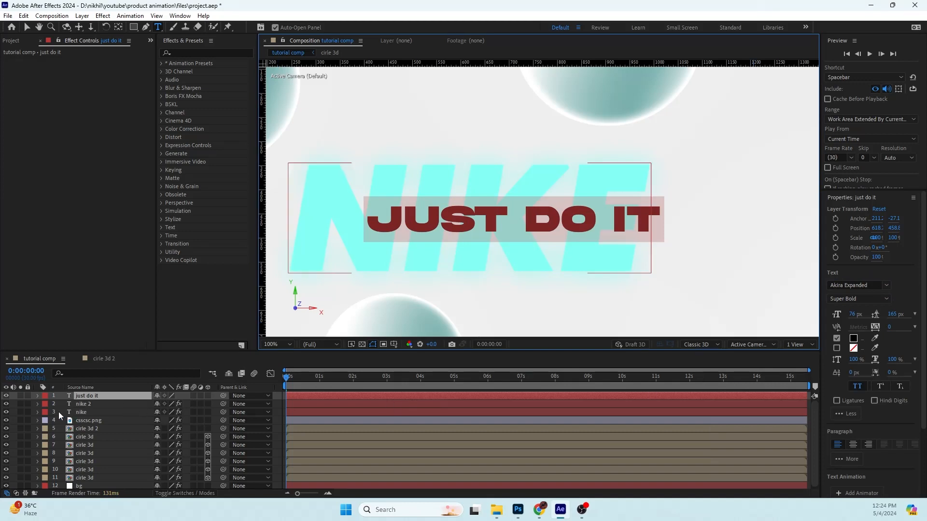
Align the tagline and both NIKE text layers on their horizontal centres again
{"action": "left_click", "coordinate": [95, 410], "text": "shift"}
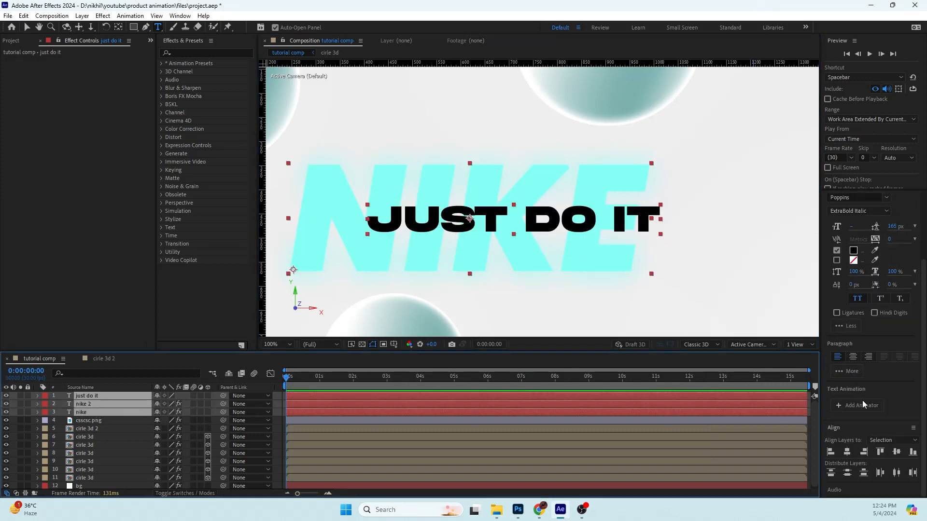
{"action": "left_click", "coordinate": [847, 451]}
{"action": "left_click", "coordinate": [602, 436]}
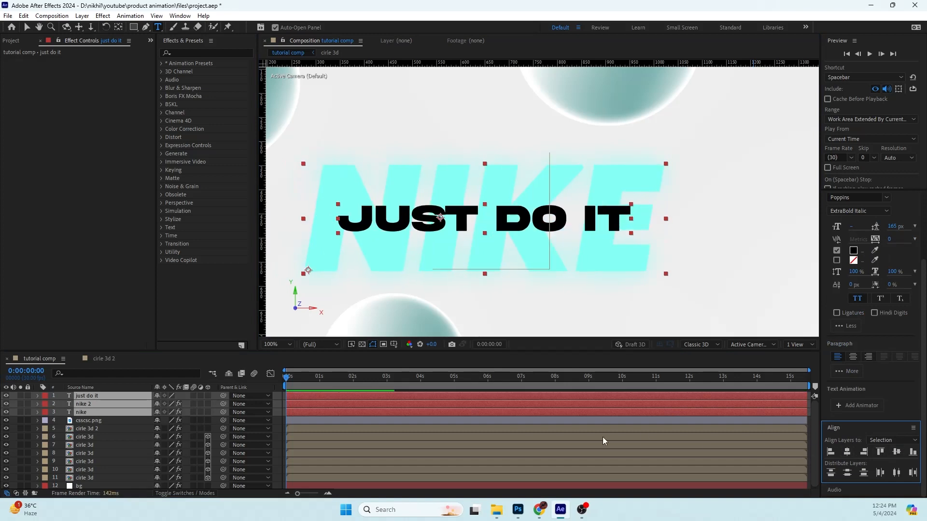
{"action": "key", "text": "comma"}
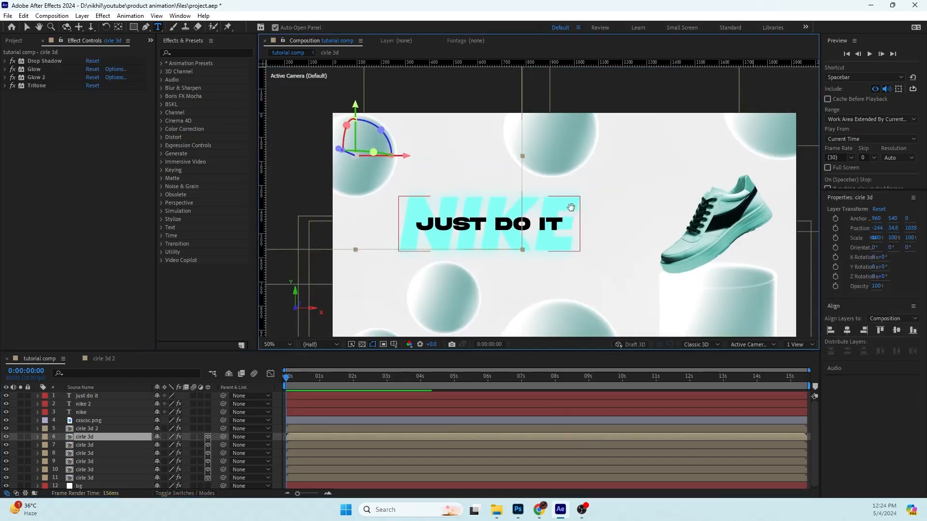
Apply a Fill effect to the just do it layer and set its colour to dark grey 353535
{"action": "left_click", "coordinate": [89, 396]}
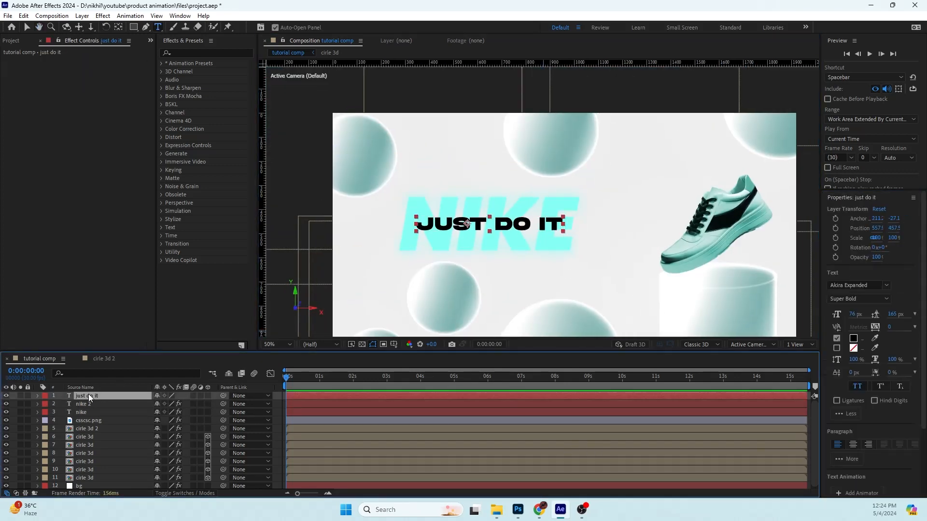
{"action": "key", "text": "ctrl+space"}
{"action": "type", "text": "fil"}
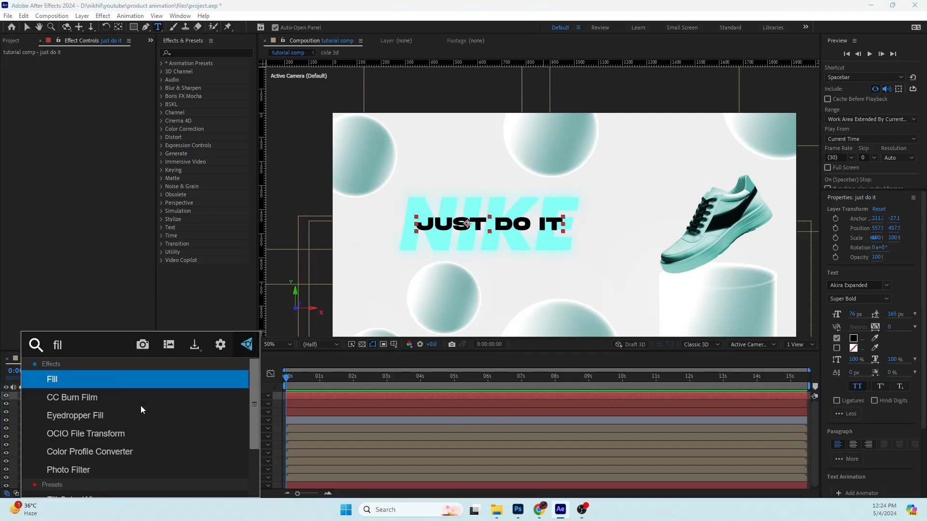
{"action": "key", "text": "Return"}
{"action": "left_click", "coordinate": [91, 85]}
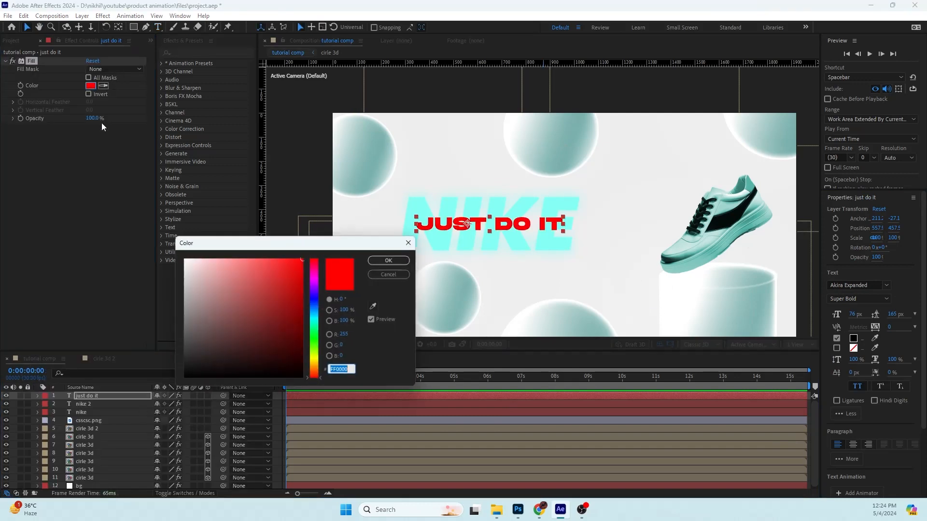
{"action": "type", "text": "343434"}
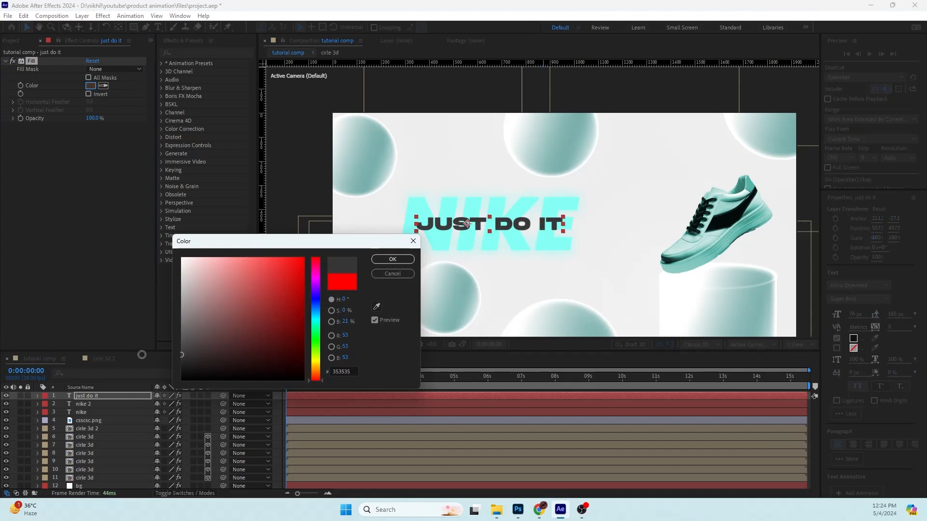
{"action": "left_click", "coordinate": [387, 260]}
{"action": "left_click", "coordinate": [386, 412]}
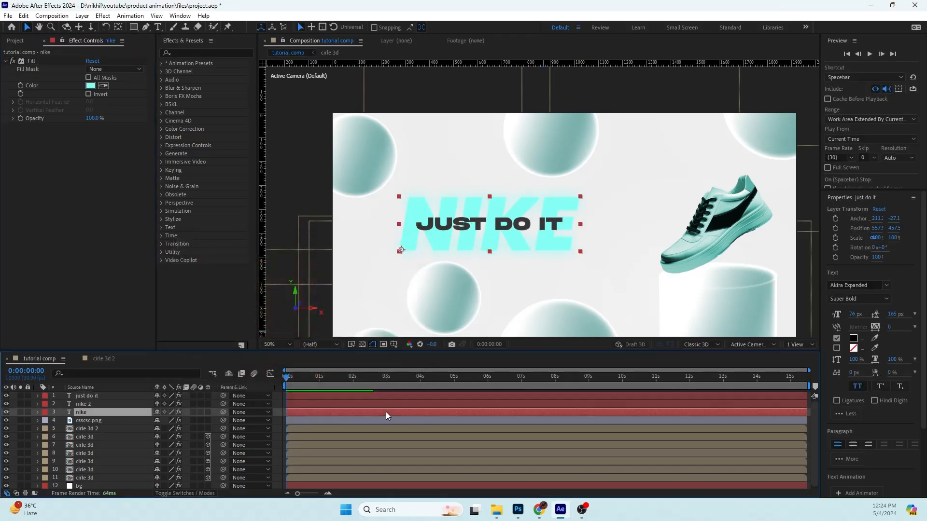
Add a scale keyframe to the cirle 3d 2 layer at the first frame
{"action": "scroll", "coordinate": [564, 198], "scroll_direction": "down", "scroll_amount": 1}
{"action": "left_click_drag", "start_coordinate": [563, 199], "coordinate": [594, 175]}
{"action": "scroll", "coordinate": [547, 201], "scroll_direction": "up", "scroll_amount": 1}
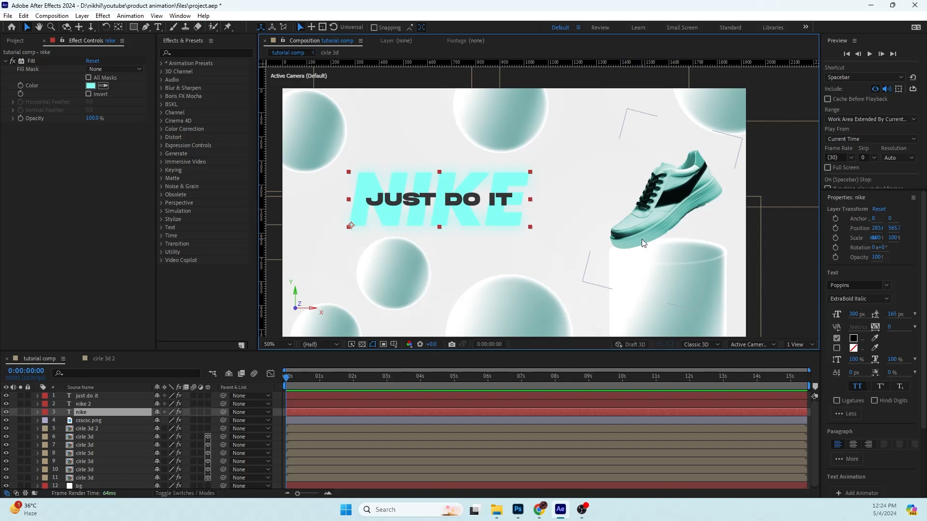
{"action": "key", "text": "comma"}
{"action": "key", "text": "comma"}
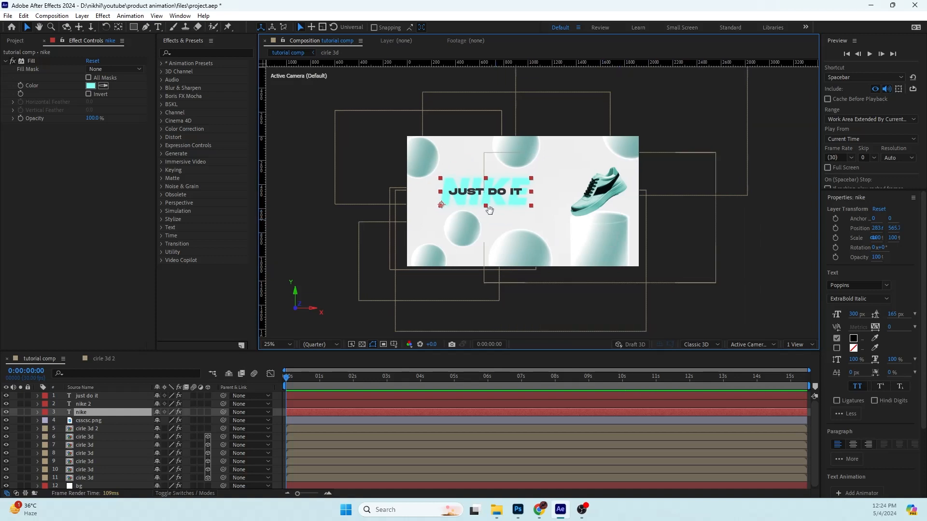
{"action": "left_click", "coordinate": [90, 429]}
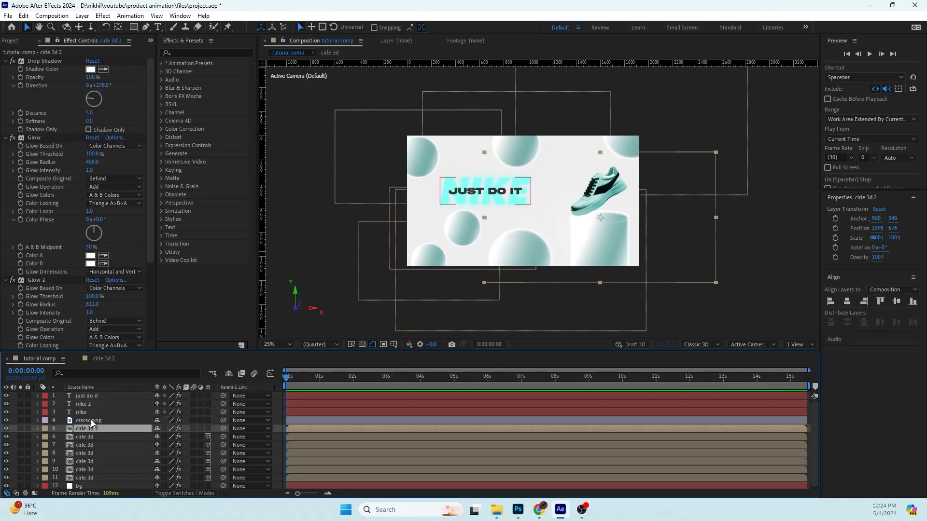
{"action": "key", "text": "s"}
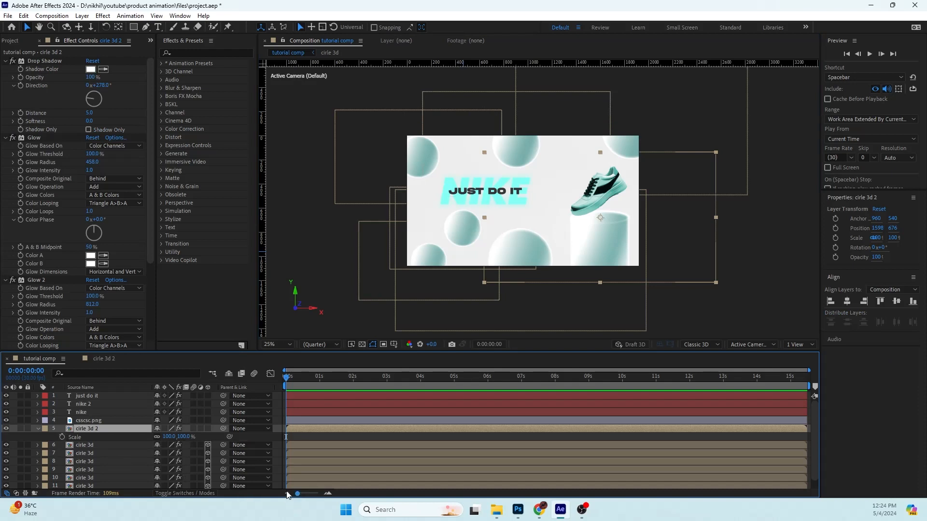
{"action": "left_click", "coordinate": [62, 437]}
{"action": "left_click_drag", "start_coordinate": [298, 494], "coordinate": [314, 496]}
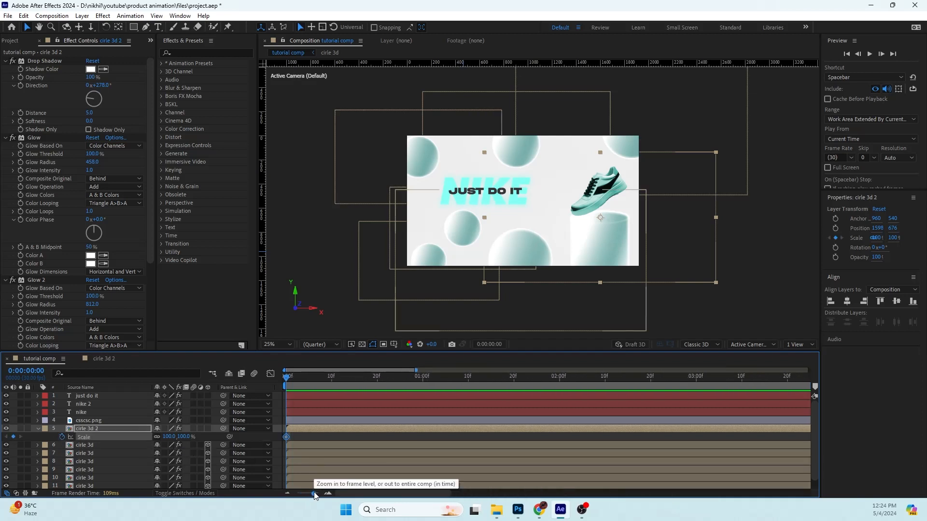
Add a 100% scale keyframe to cirle 3d 2 at frame 12 and set the scale at the first frame to 0%
{"action": "key", "text": "space"}
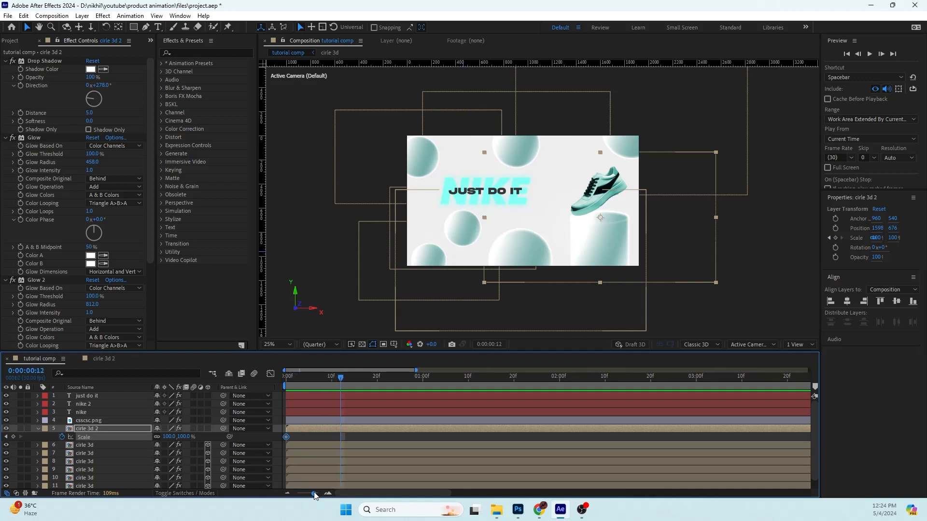
{"action": "left_click", "coordinate": [13, 437]}
{"action": "left_click", "coordinate": [5, 437]}
{"action": "left_click", "coordinate": [185, 437]}
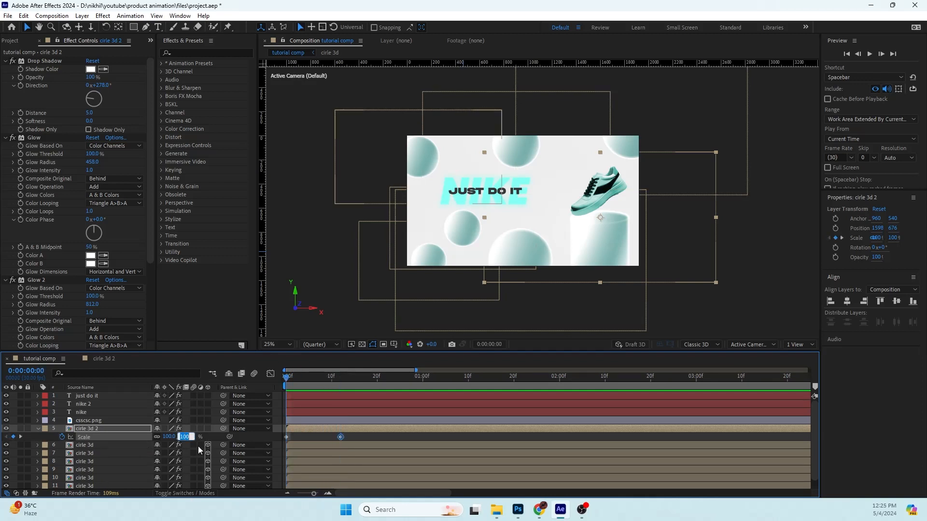
{"action": "type", "text": "0"}
{"action": "key", "text": "Return"}
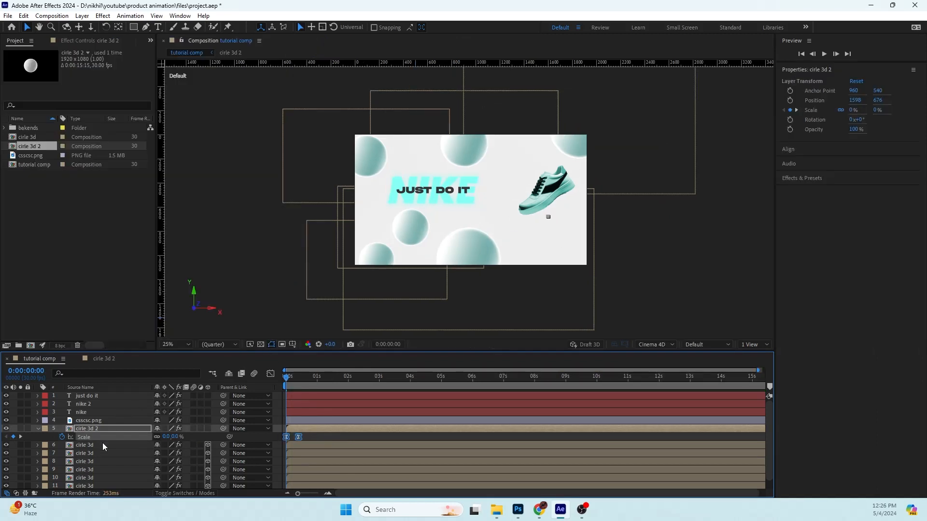
Paste the copied scale keyframes onto all six cirle 3d layers and reveal their keyframes
{"action": "left_click", "coordinate": [102, 444]}
{"action": "scroll", "coordinate": [126, 421], "scroll_direction": "down", "scroll_amount": 1}
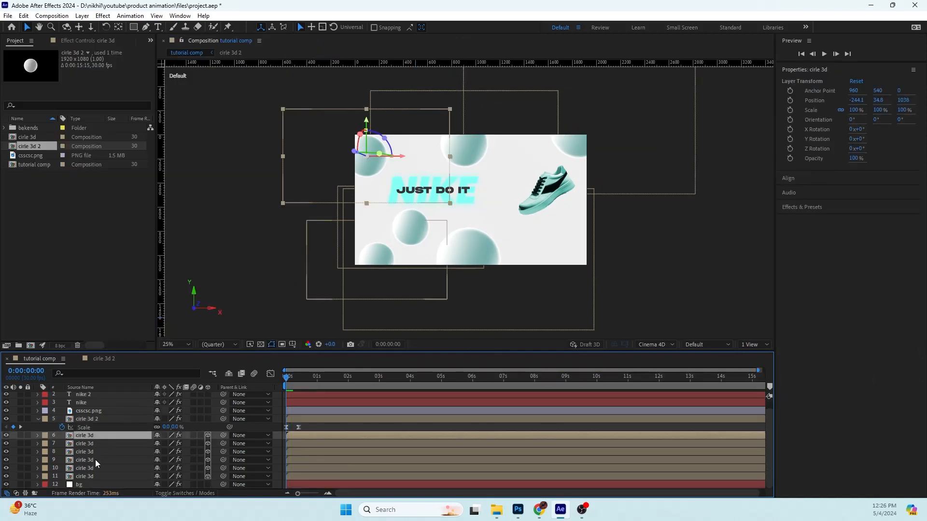
{"action": "left_click", "coordinate": [94, 477], "text": "shift"}
{"action": "key", "text": "ctrl+v"}
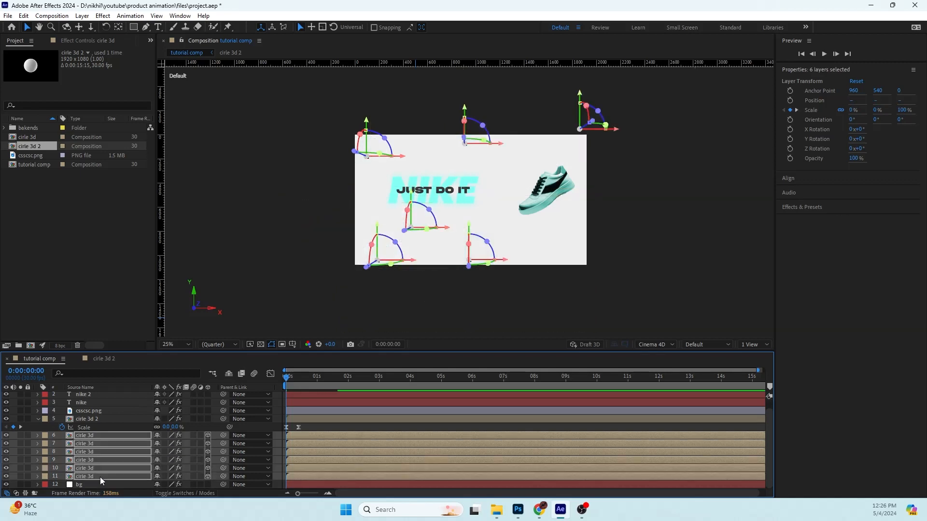
{"action": "key", "text": "u"}
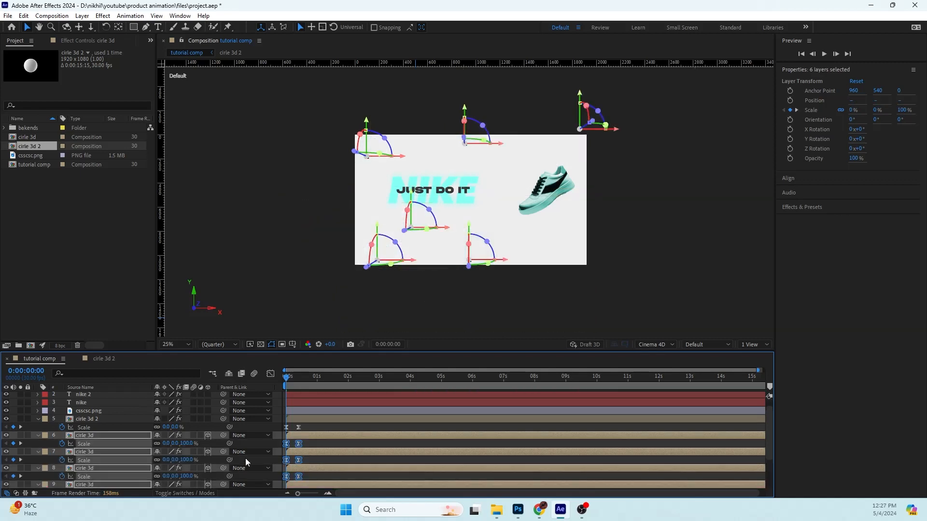
Offset the scale keyframes of the six cirle 3d layers in time so the spheres grow in one after another
{"action": "key", "text": "grave"}
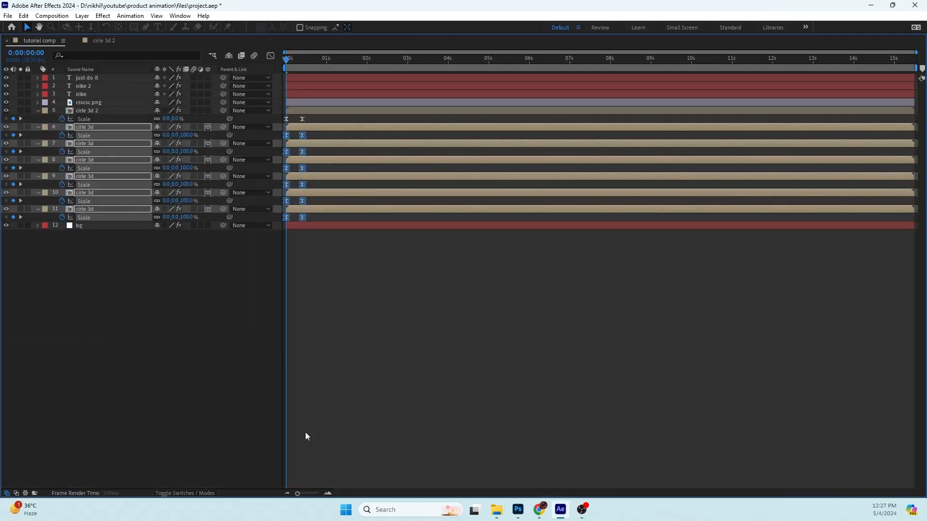
{"action": "left_click", "coordinate": [314, 133]}
{"action": "left_click_drag", "start_coordinate": [282, 132], "coordinate": [292, 215]}
{"action": "left_click", "coordinate": [232, 284]}
{"action": "key", "text": "grave"}
Preview the staggered sphere animation and remove all scale keyframes from the cirle 3d 2 layer
{"action": "key", "text": "space"}
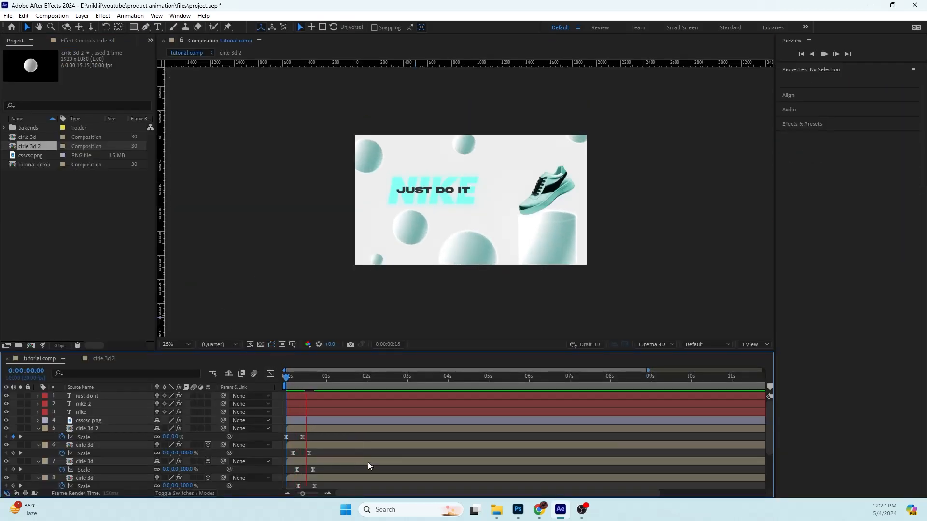
{"action": "key", "text": "space"}
{"action": "left_click", "coordinate": [98, 429]}
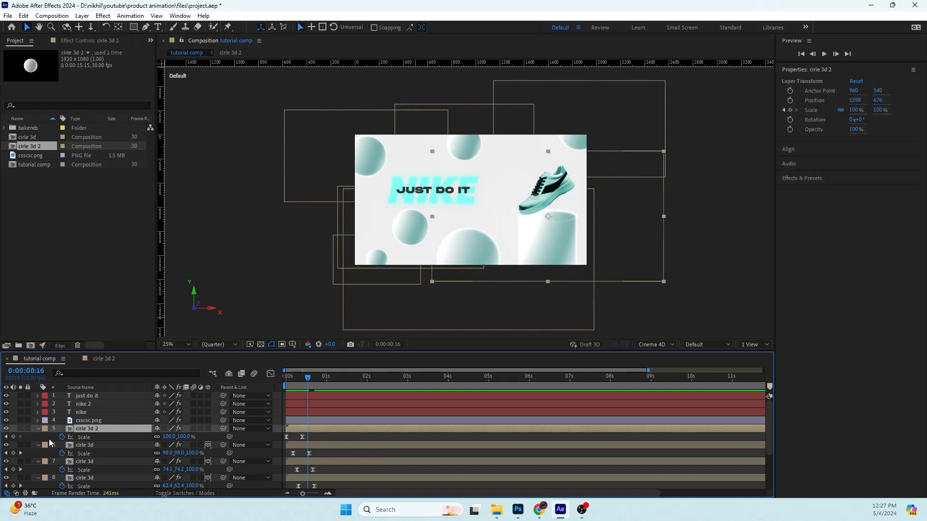
{"action": "left_click", "coordinate": [62, 436]}
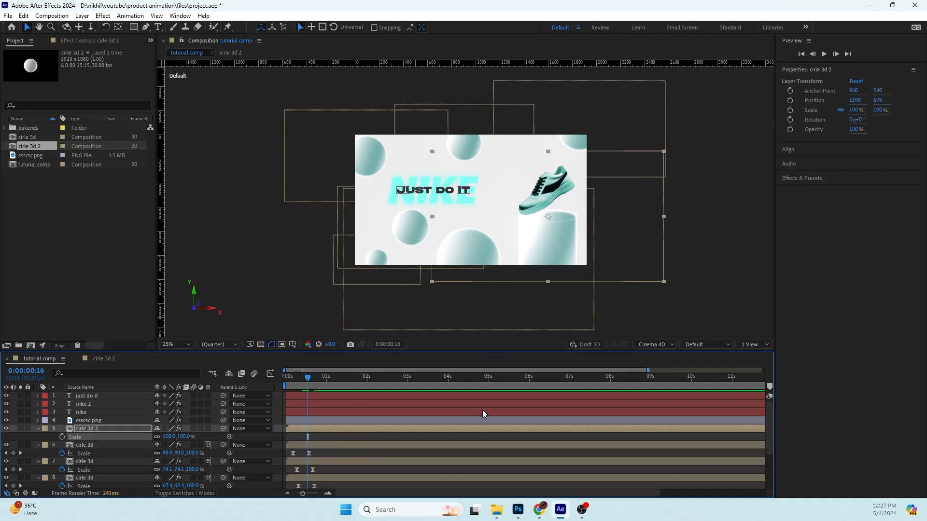
Preview the staggered scale-in of the spheres and park the playhead at frame 19
{"action": "key", "text": "space"}
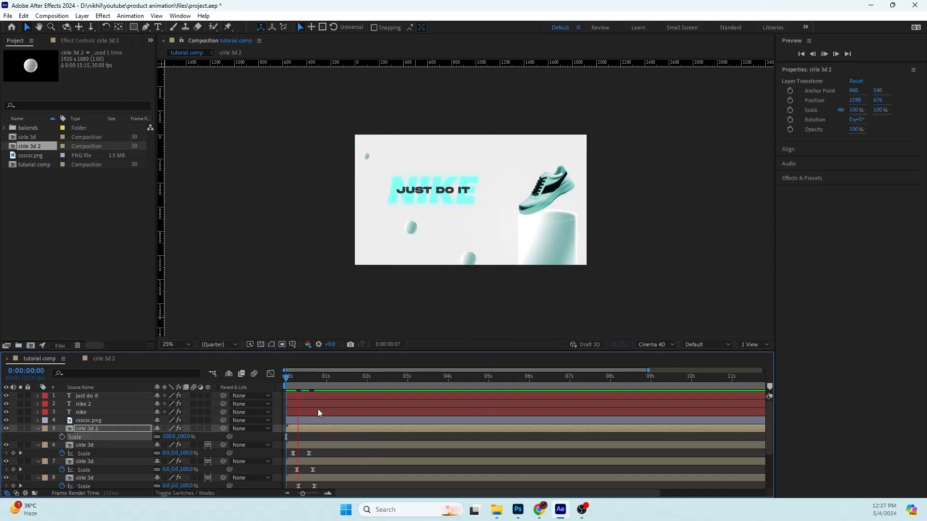
{"action": "key", "text": "space"}
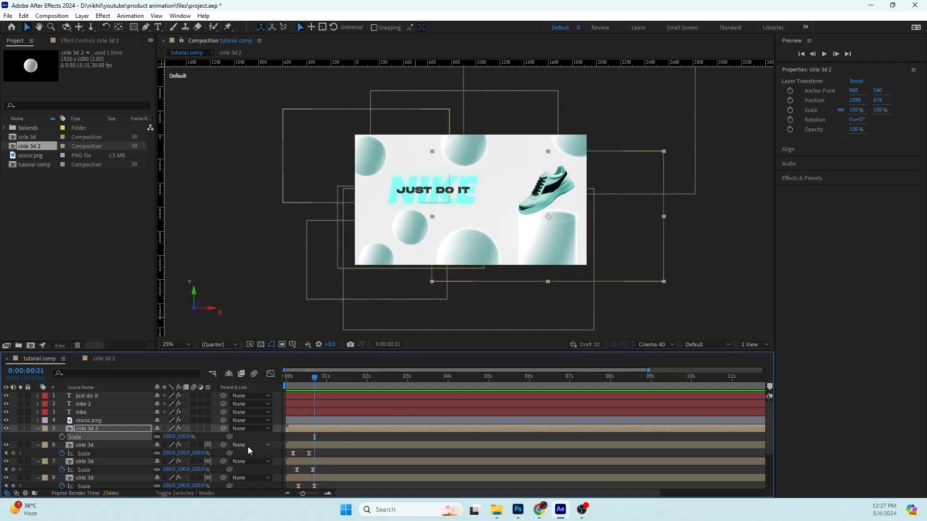
{"action": "left_click_drag", "start_coordinate": [310, 375], "coordinate": [308, 375]}
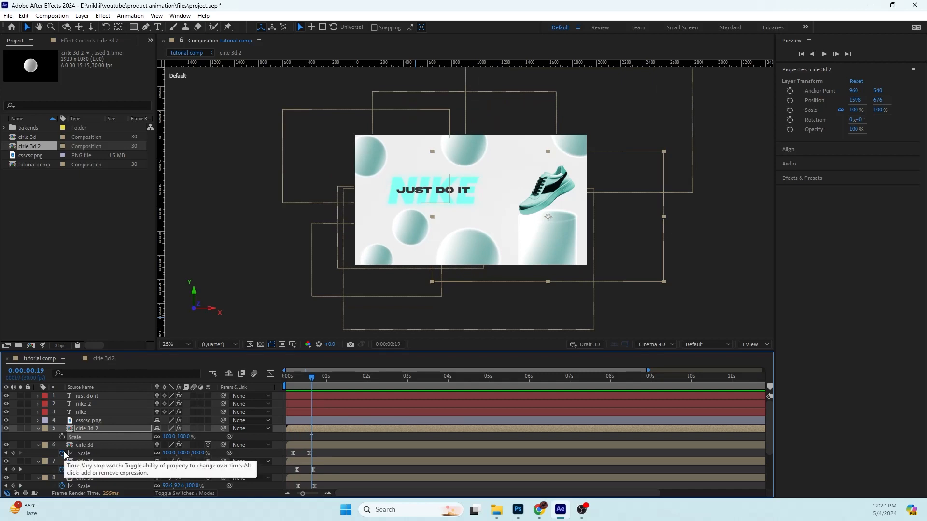
Add the expression wiggle(5,100) to the Position of the cirle 3d layer 6 and preview the motion
{"action": "key", "text": "p"}
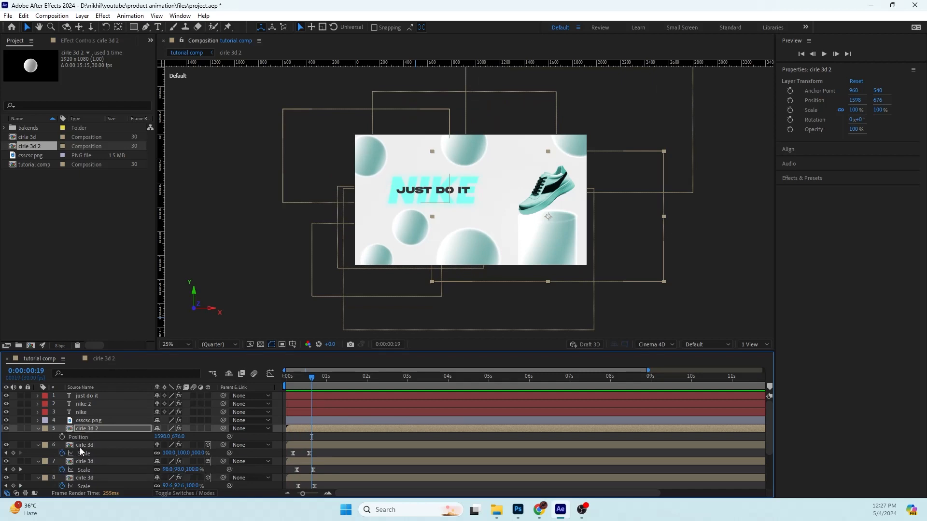
{"action": "left_click", "coordinate": [79, 447]}
{"action": "key", "text": "p"}
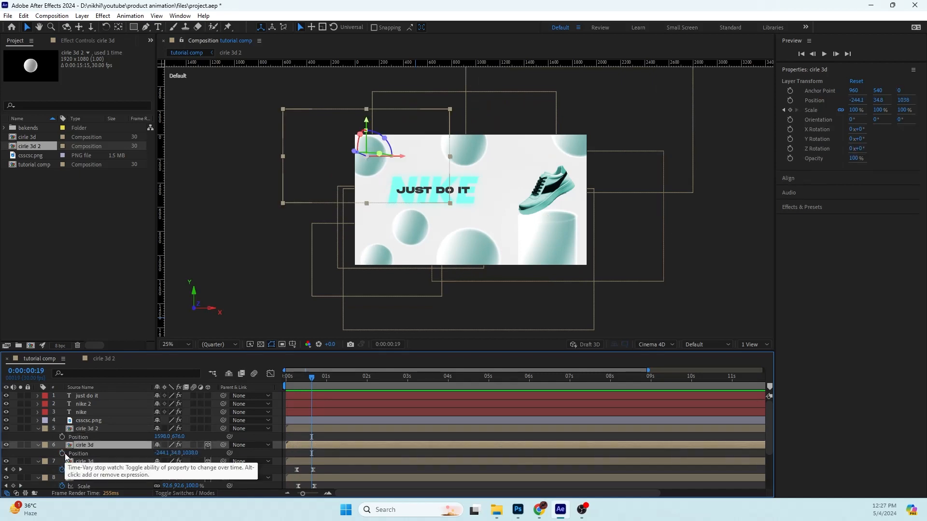
{"action": "left_click", "coordinate": [63, 454], "text": "alt"}
{"action": "type", "text": "wi"}
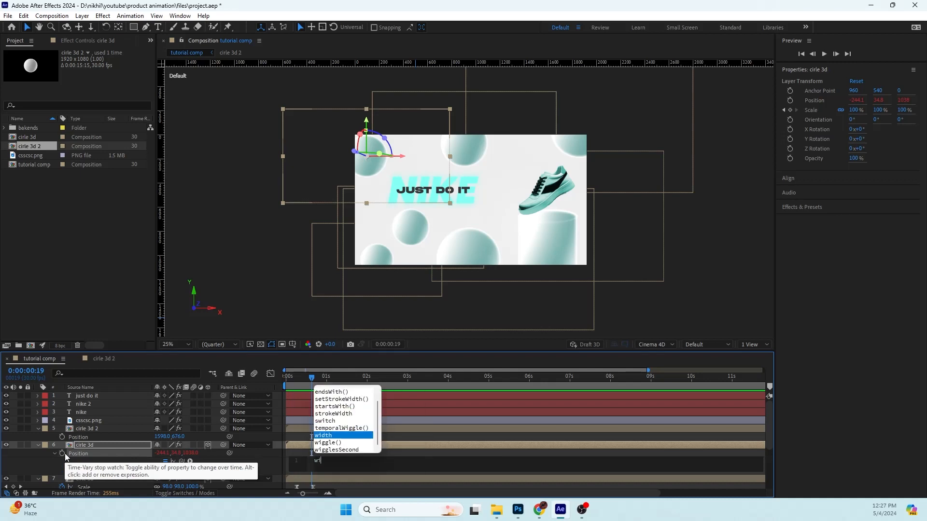
{"action": "type", "text": "gg"}
{"action": "key", "text": "Return"}
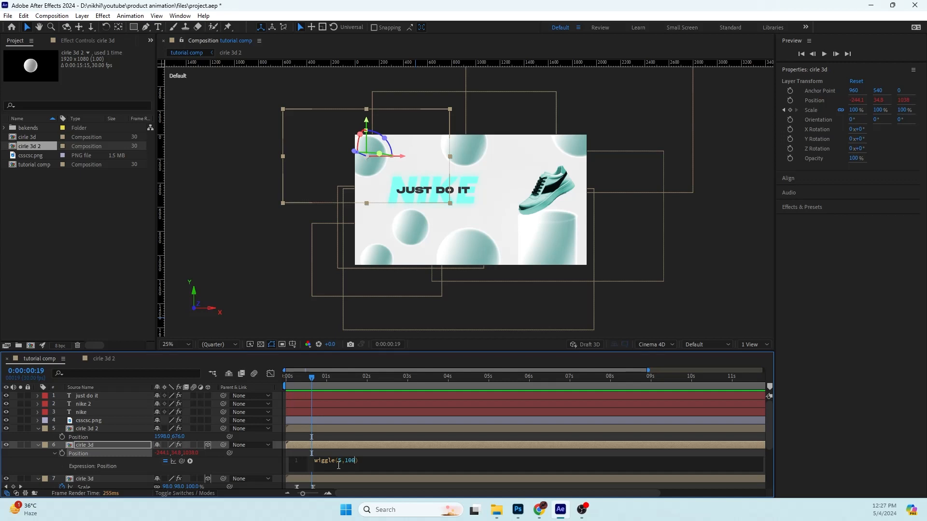
{"action": "left_click", "coordinate": [385, 429]}
{"action": "left_click", "coordinate": [340, 445]}
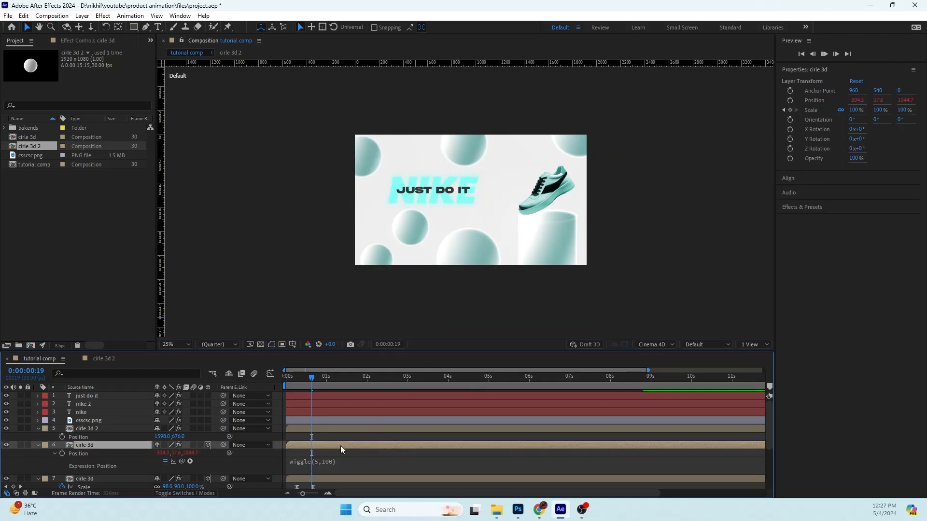
{"action": "key", "text": "space"}
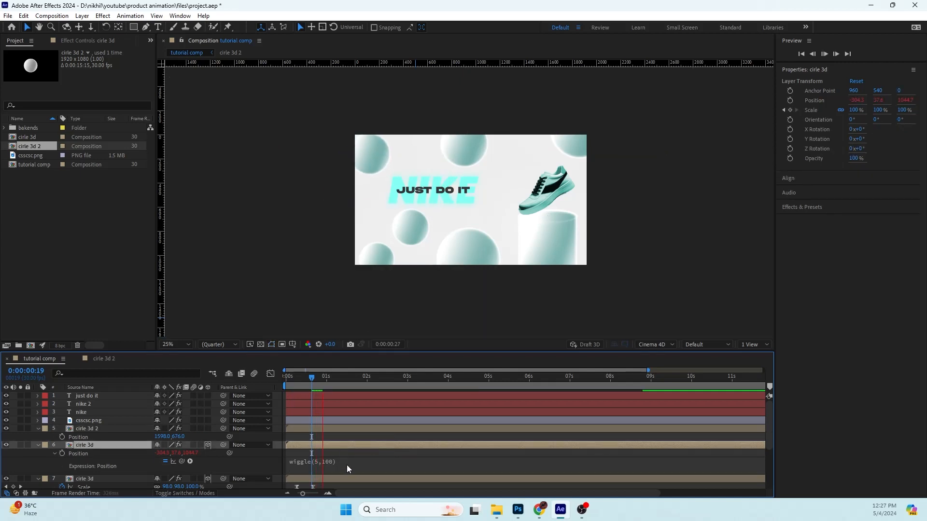
Change the Position expression on layer 6 to wiggle(1,100) and preview the slower motion
{"action": "left_click", "coordinate": [324, 462]}
{"action": "left_click", "coordinate": [338, 462]}
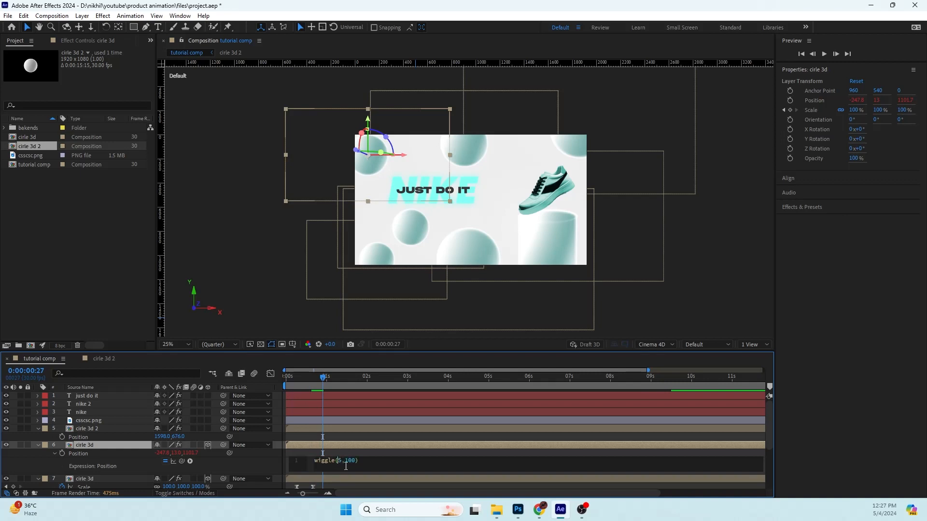
{"action": "type", "text": "1"}
{"action": "left_click", "coordinate": [398, 432]}
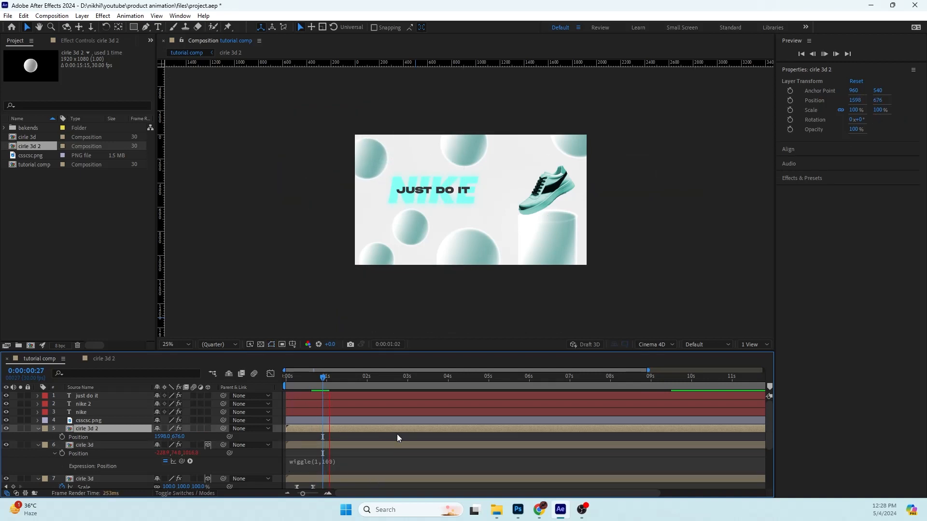
{"action": "key", "text": "space"}
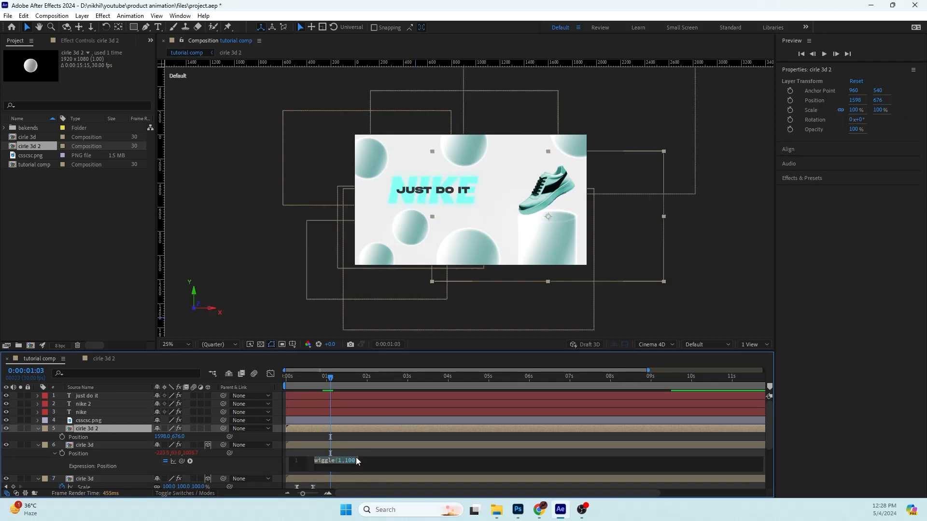
Copy the wiggle(1,100) expression and reveal the Position property of cirle 3d layers 7 to 11
{"action": "right_click", "coordinate": [355, 456]}
{"action": "left_click", "coordinate": [379, 413]}
{"action": "right_click", "coordinate": [349, 464]}
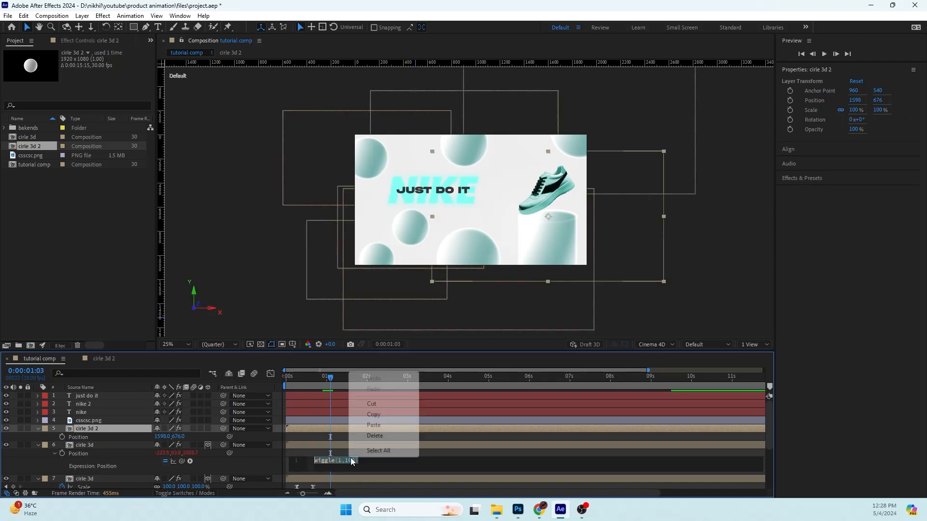
{"action": "left_click", "coordinate": [379, 424]}
{"action": "scroll", "coordinate": [84, 467], "scroll_direction": "down", "scroll_amount": 2}
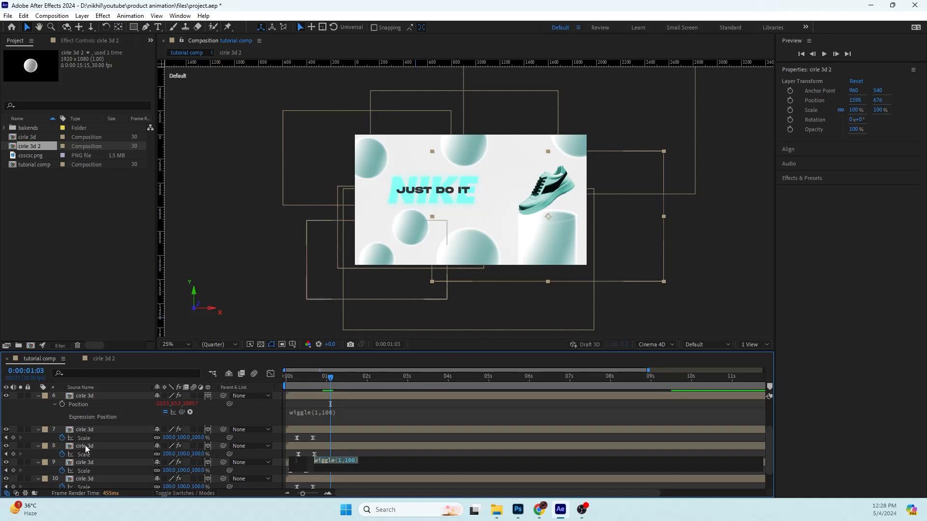
{"action": "left_click", "coordinate": [84, 430]}
{"action": "scroll", "coordinate": [97, 449], "scroll_direction": "down", "scroll_amount": 2}
{"action": "left_click", "coordinate": [88, 469], "text": "shift"}
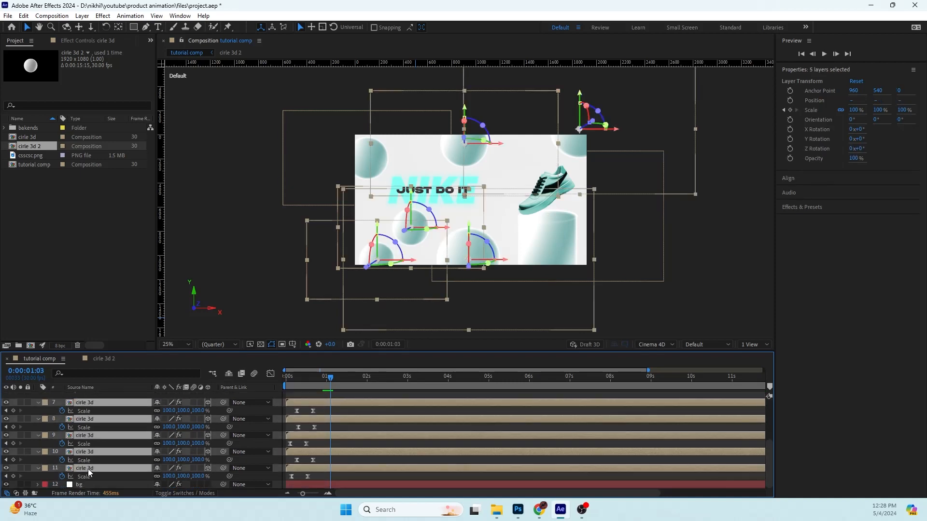
{"action": "key", "text": "p"}
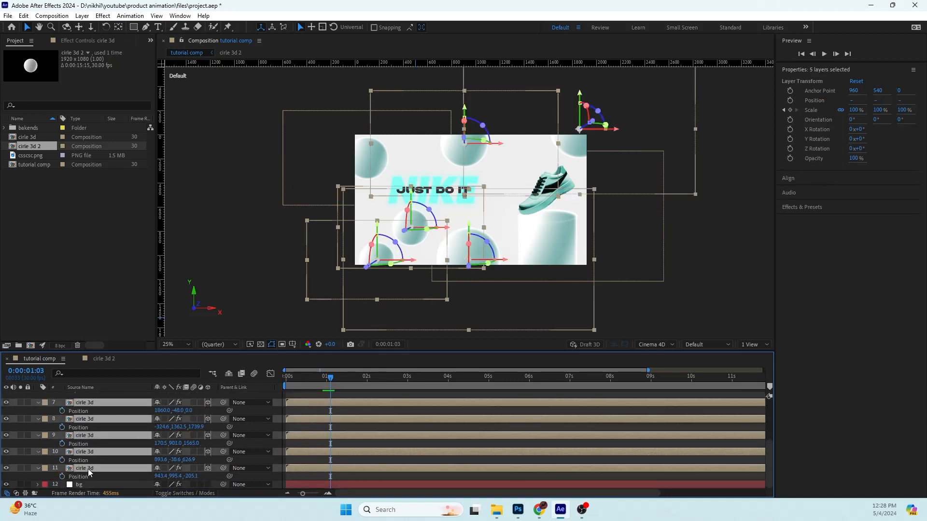
Paste wiggle(1,100) as the Position expression on cirle 3d layers 7, 8 and 10
{"action": "left_click", "coordinate": [62, 411], "text": "alt"}
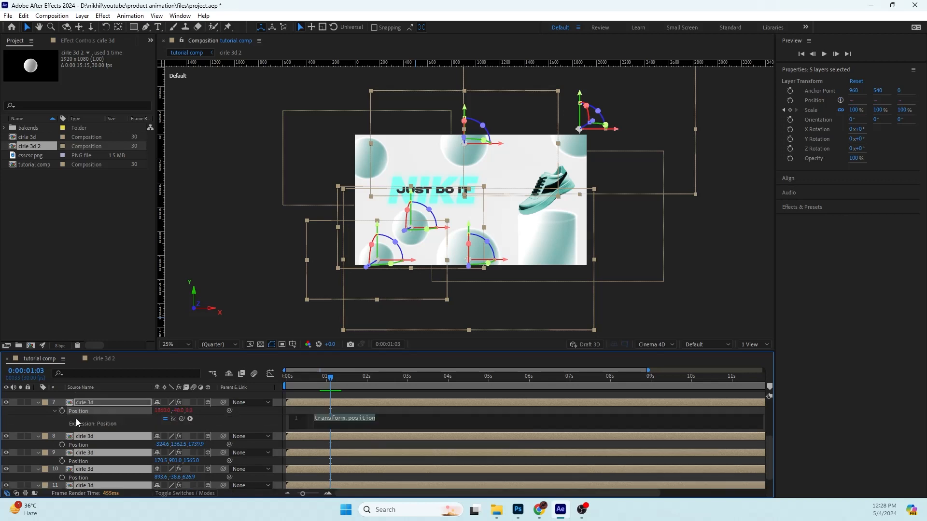
{"action": "key", "text": "ctrl+v"}
{"action": "left_click", "coordinate": [62, 444], "text": "alt"}
{"action": "key", "text": "ctrl+v"}
{"action": "scroll", "coordinate": [69, 449], "scroll_direction": "down", "scroll_amount": 1}
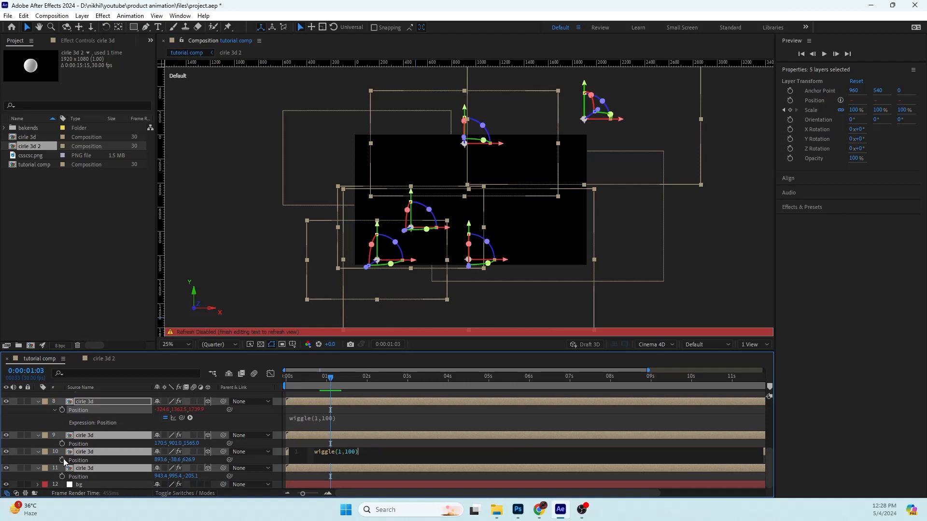
{"action": "left_click", "coordinate": [63, 459], "text": "alt"}
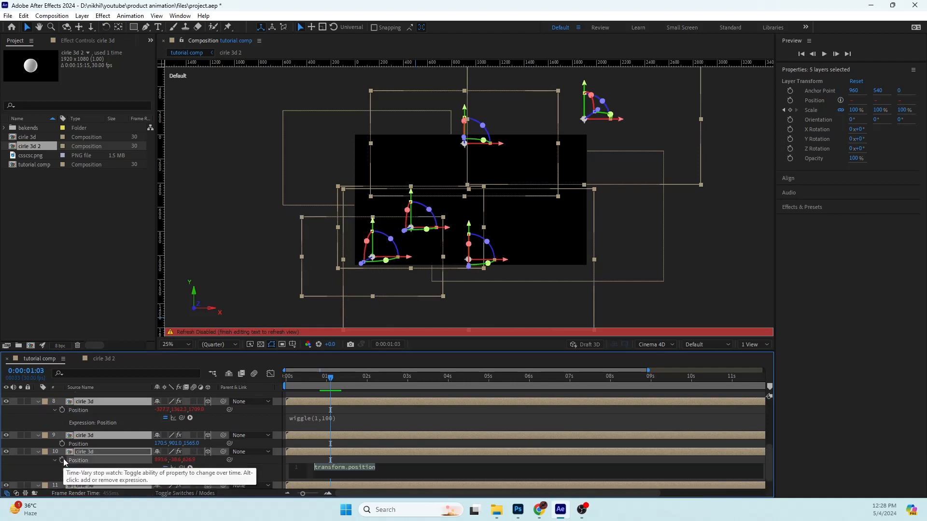
{"action": "key", "text": "ctrl+v"}
Paste wiggle(1,100) as the Position expression on cirle 3d layers 9 and 11, leaving no Position keyframe on layer 9
{"action": "left_click", "coordinate": [62, 444]}
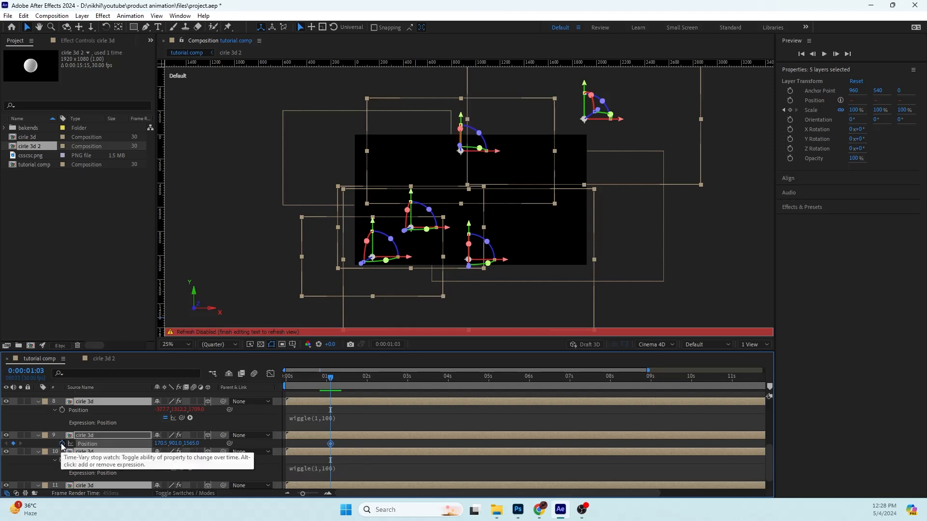
{"action": "left_click", "coordinate": [62, 444]}
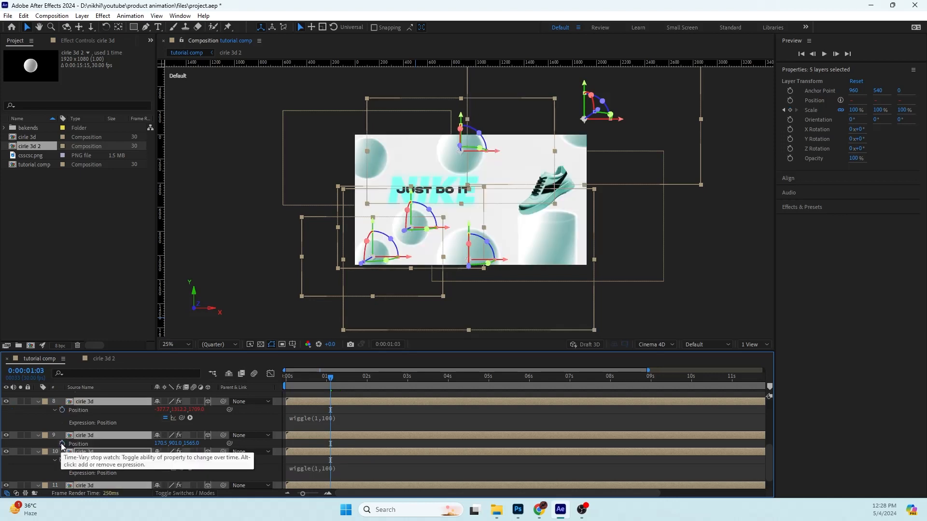
{"action": "left_click", "coordinate": [62, 444], "text": "alt"}
{"action": "key", "text": "ctrl+v"}
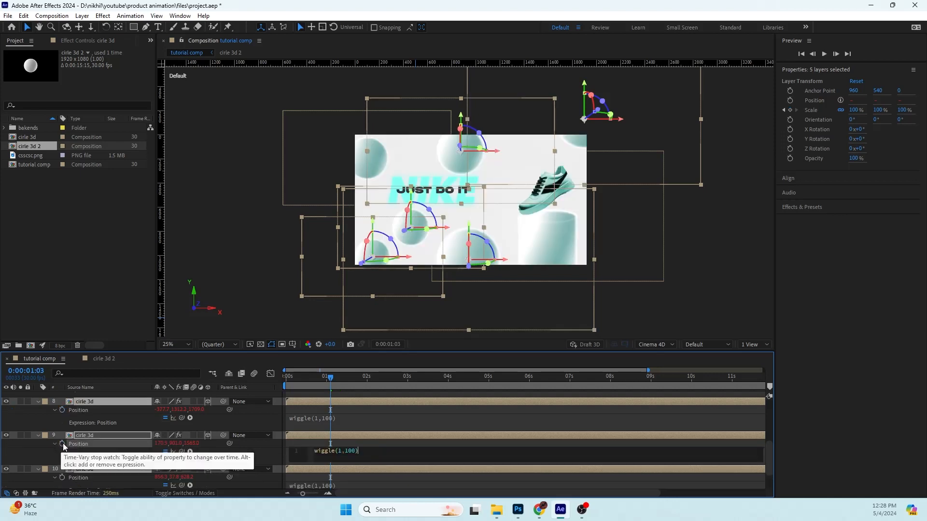
{"action": "left_click", "coordinate": [365, 433]}
{"action": "scroll", "coordinate": [308, 442], "scroll_direction": "down", "scroll_amount": 2}
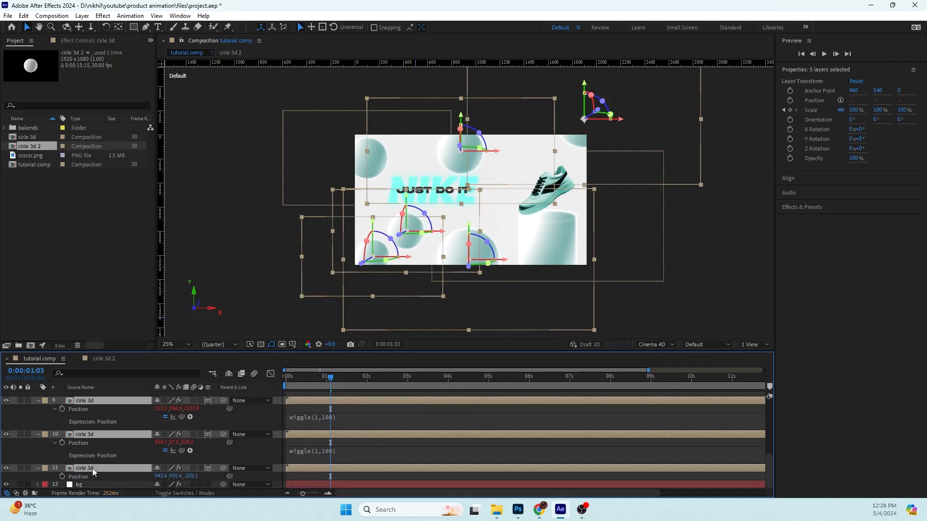
{"action": "left_click", "coordinate": [62, 477], "text": "alt"}
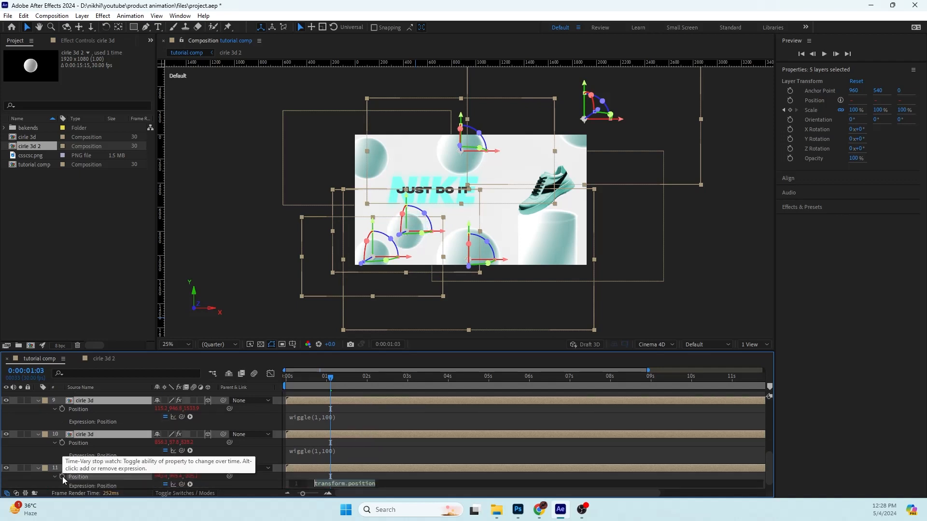
{"action": "key", "text": "ctrl+v"}
{"action": "left_click", "coordinate": [377, 435]}
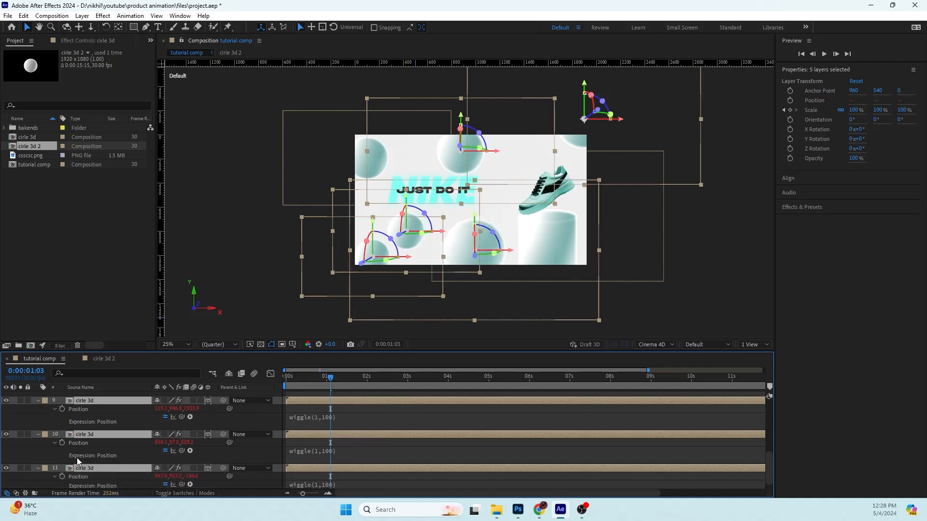
Collapse the expanded properties of all the sphere layers in the timeline
{"action": "left_click", "coordinate": [38, 468]}
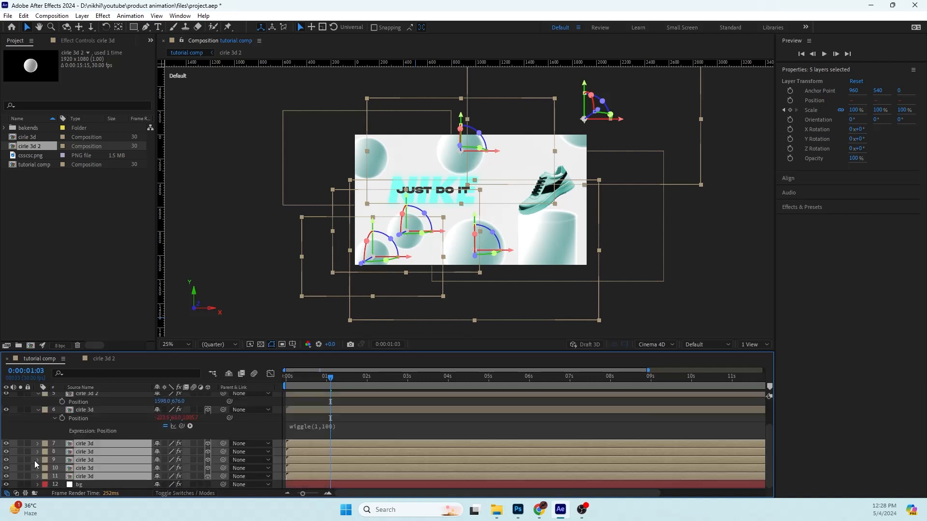
{"action": "left_click", "coordinate": [39, 409]}
{"action": "left_click", "coordinate": [37, 418]}
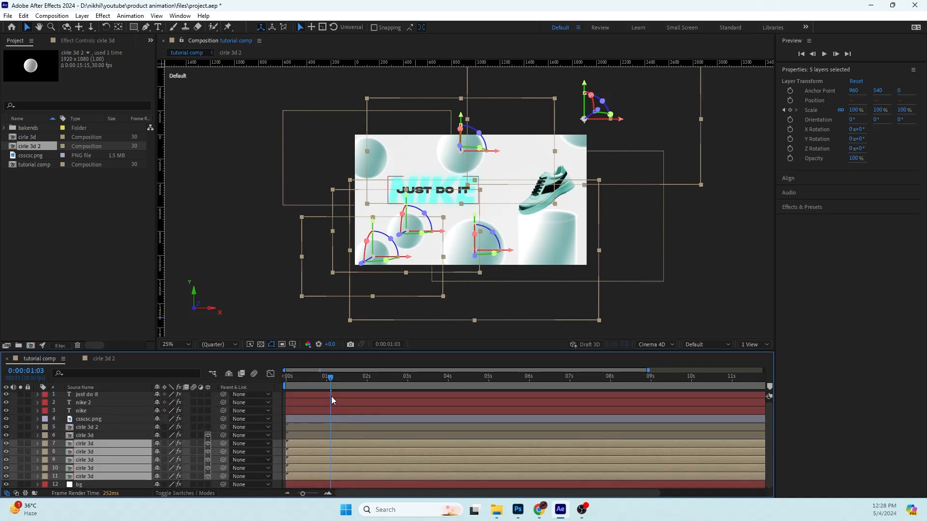
Preview the wiggling spheres from the first frame
{"action": "left_click_drag", "start_coordinate": [330, 378], "coordinate": [284, 380]}
{"action": "key", "text": "space"}
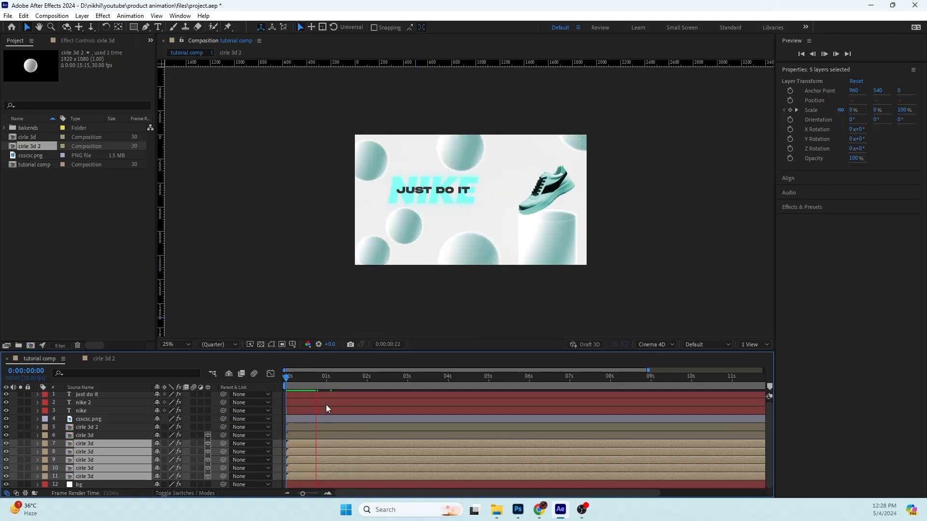
{"action": "key", "text": "space"}
{"action": "key", "text": "space"}
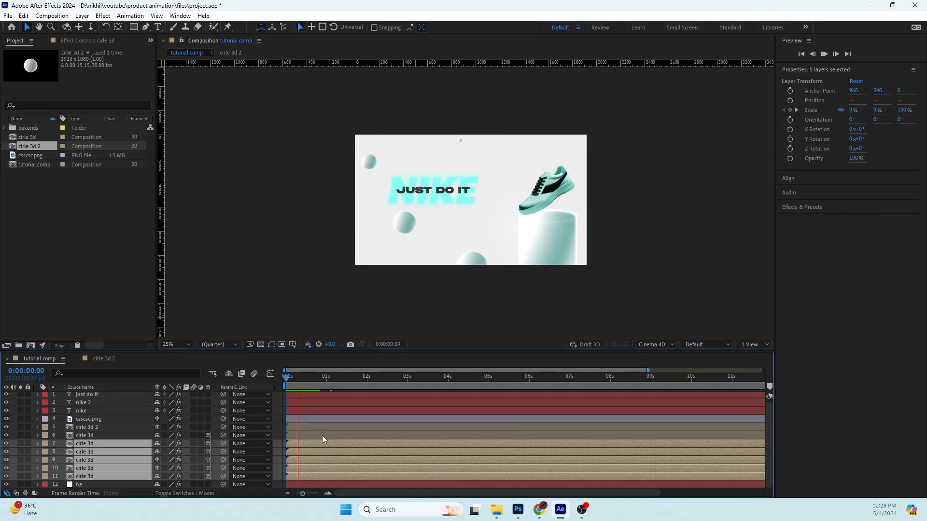
{"action": "left_click", "coordinate": [324, 381]}
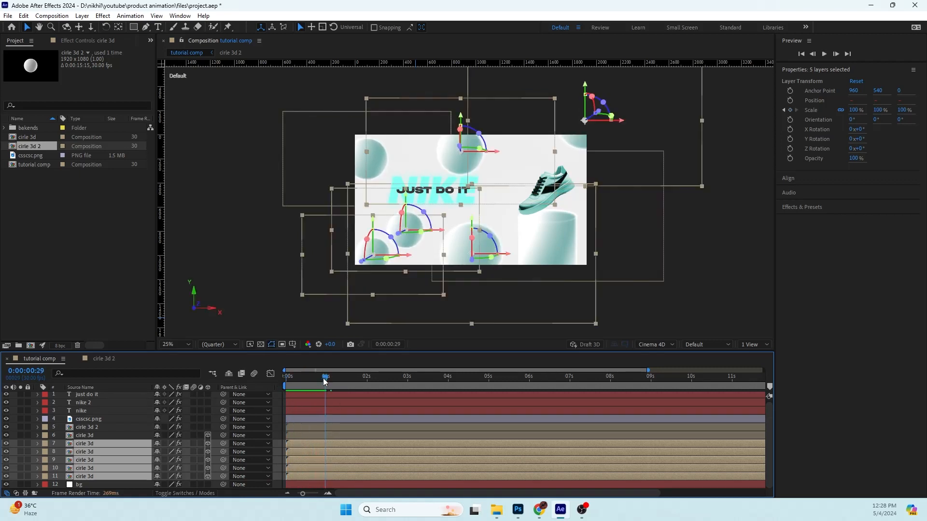
{"action": "left_click_drag", "start_coordinate": [323, 381], "coordinate": [281, 390]}
{"action": "key", "text": "space"}
{"action": "key", "text": "space"}
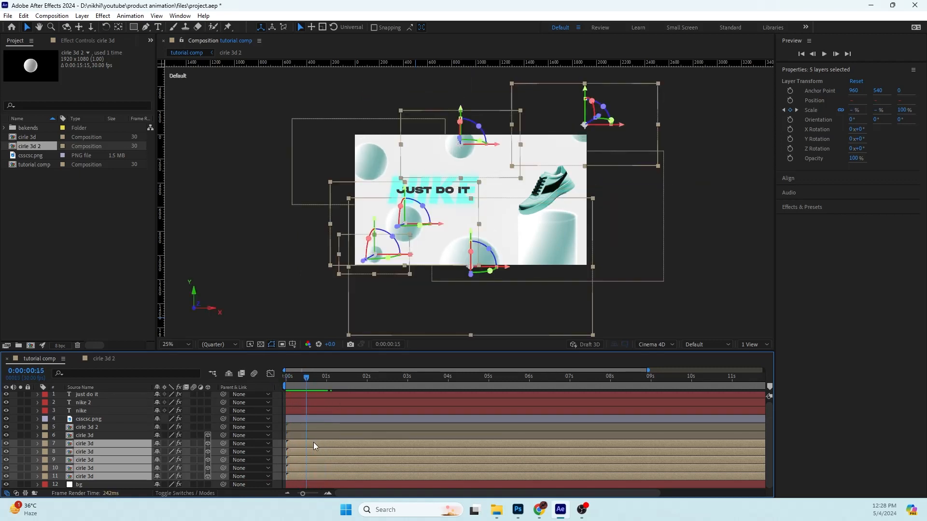
Stagger the cirle 3d layers in time, starting layer 10 several frames later, and preview from the first frame
{"action": "left_click_drag", "start_coordinate": [314, 444], "coordinate": [308, 467]}
{"action": "key", "text": "ctrl+z"}
{"action": "left_click_drag", "start_coordinate": [309, 379], "coordinate": [267, 399]}
{"action": "key", "text": "space"}
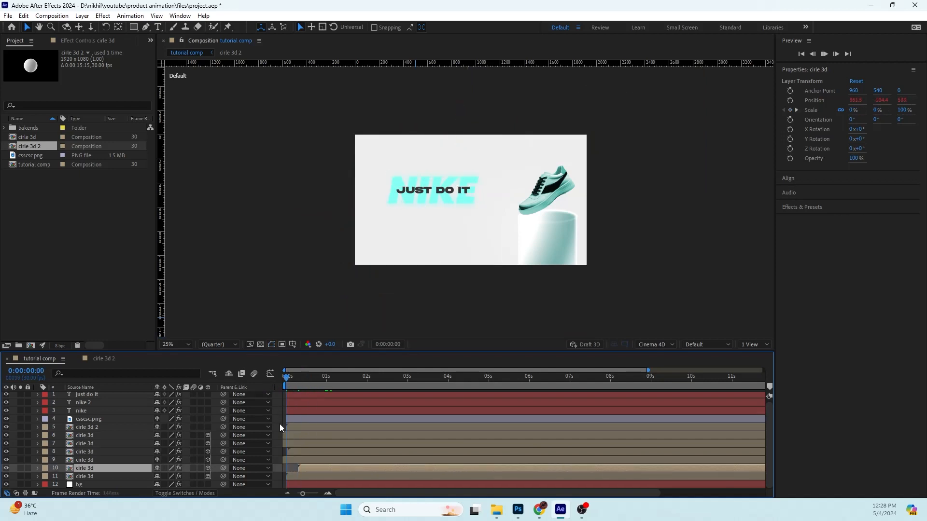
{"action": "key", "text": "space"}
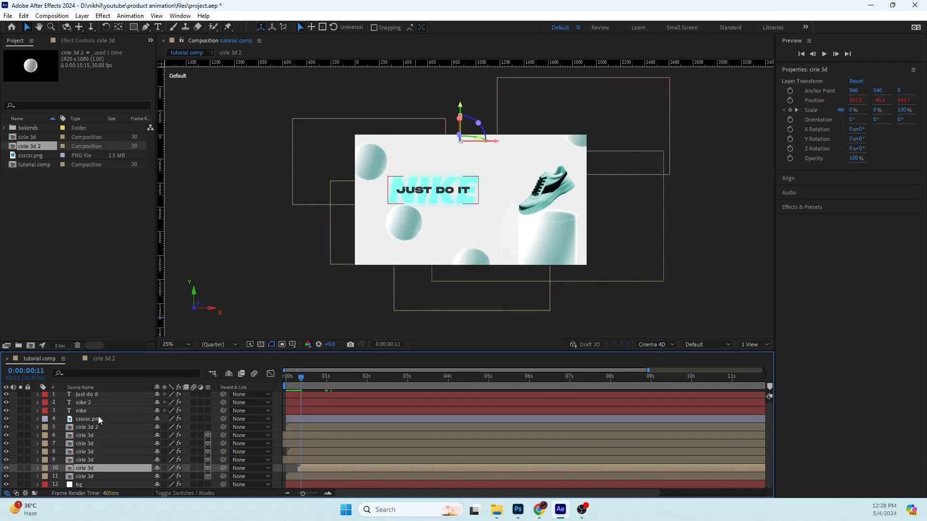
Add a Position keyframe to the cirle 3d 2 layer at frame 11
{"action": "left_click", "coordinate": [98, 419]}
{"action": "left_click", "coordinate": [91, 428]}
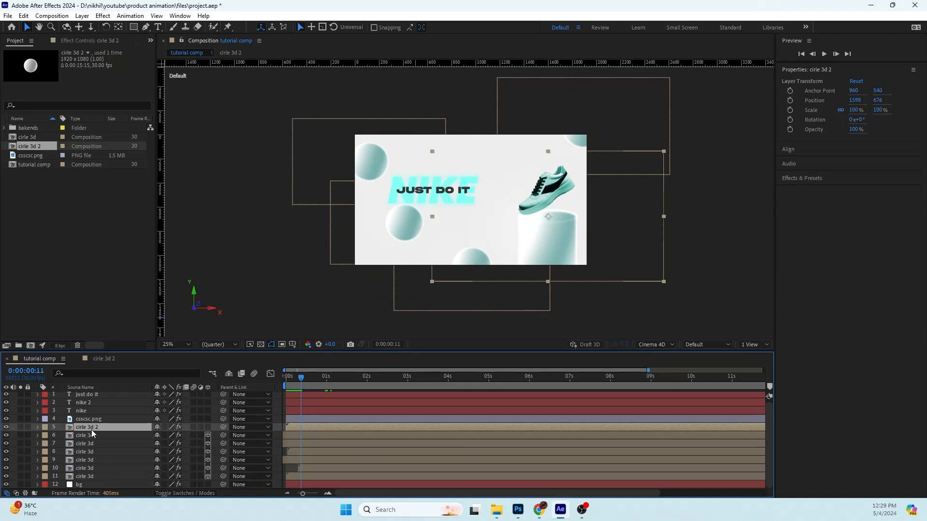
{"action": "key", "text": "p"}
{"action": "left_click", "coordinate": [62, 435]}
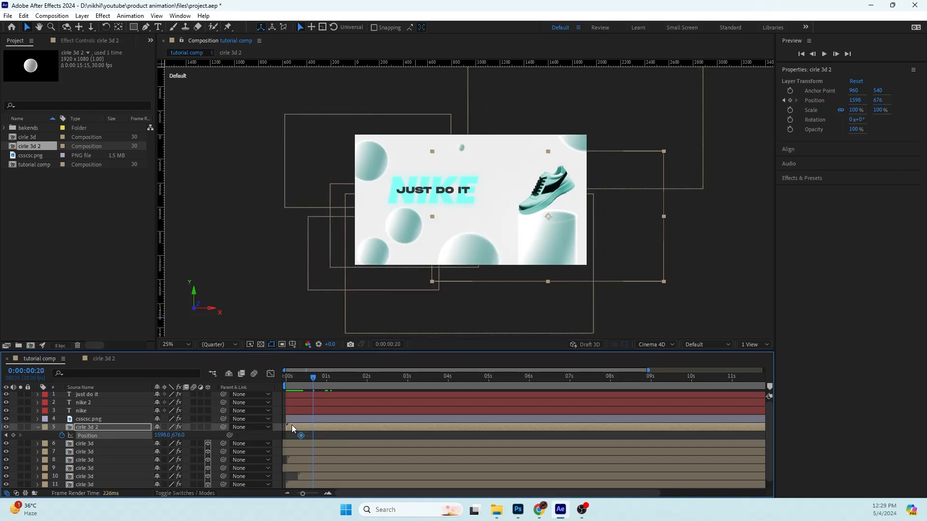
Set the cirle 3d 2 layer's Y position to 1351 at its first Position keyframe, placing the pedestal below the frame
{"action": "left_click", "coordinate": [6, 436]}
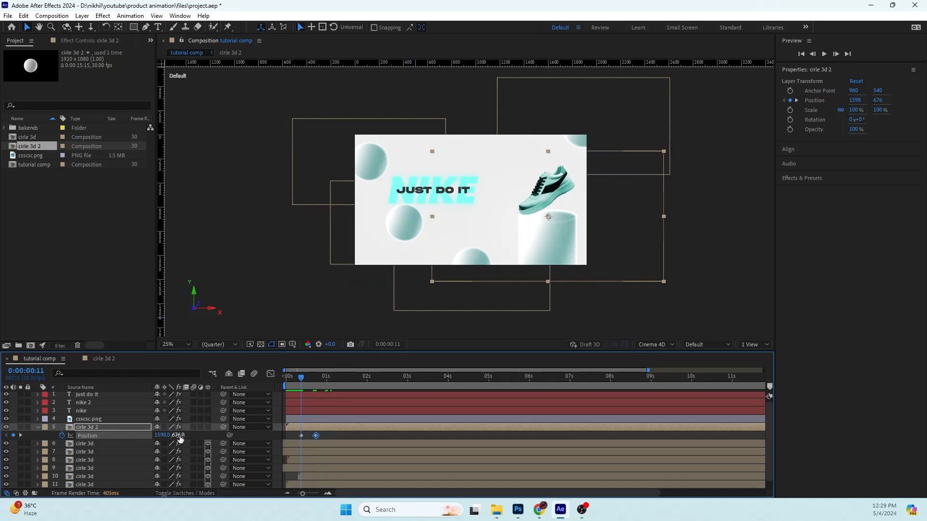
{"action": "left_click_drag", "start_coordinate": [177, 435], "coordinate": [489, 452]}
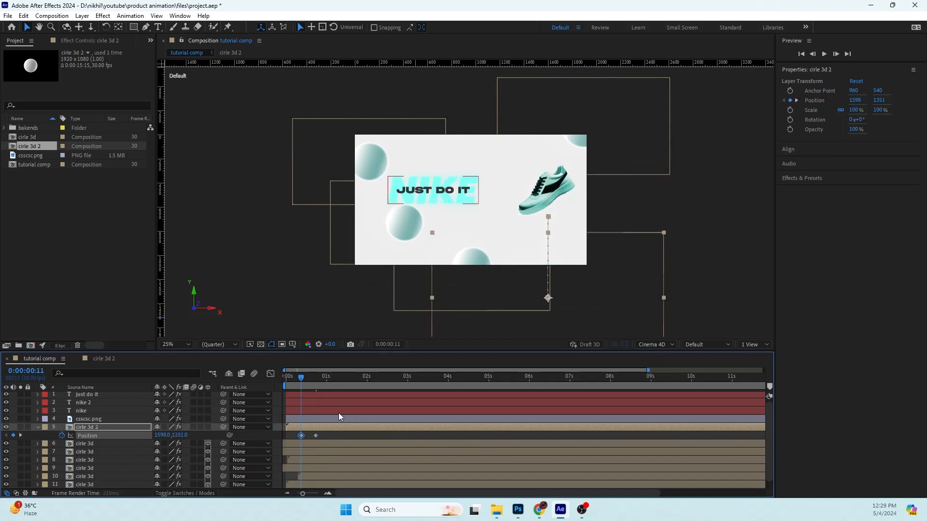
Add Rotation and Position keyframes to the csscsc.png shoe layer at frame 11
{"action": "left_click", "coordinate": [309, 416]}
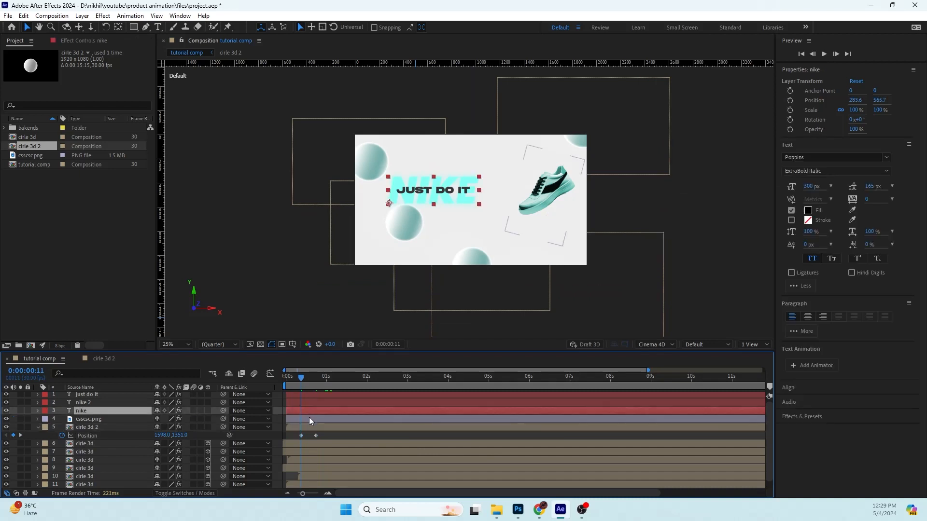
{"action": "key", "text": "r"}
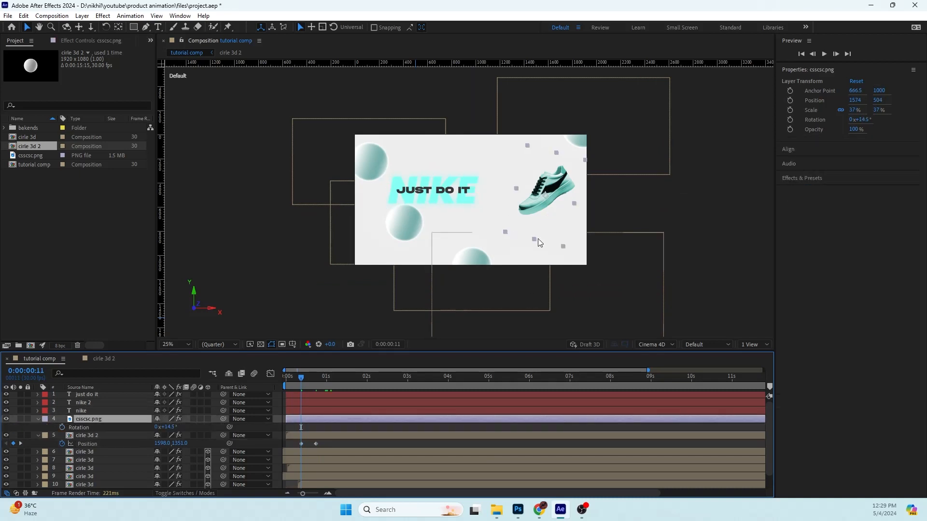
{"action": "left_click", "coordinate": [63, 428]}
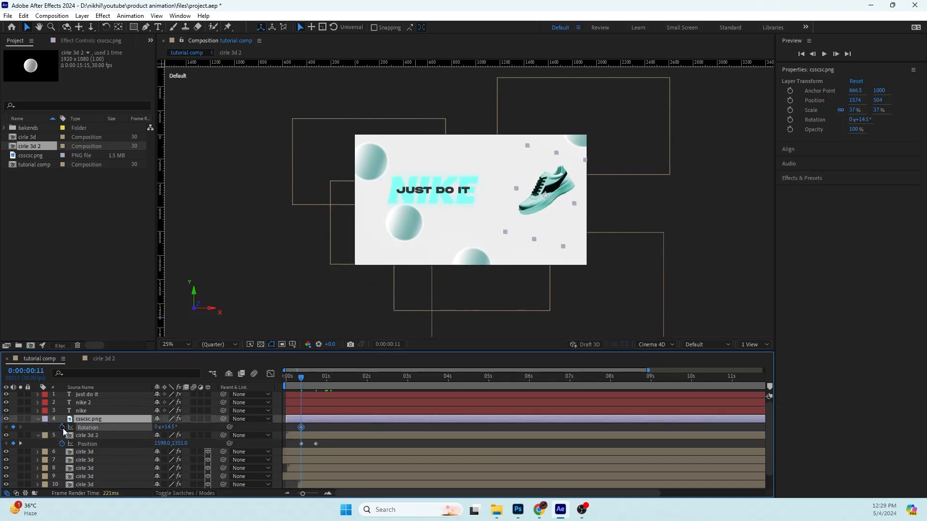
{"action": "key", "text": "shift+p"}
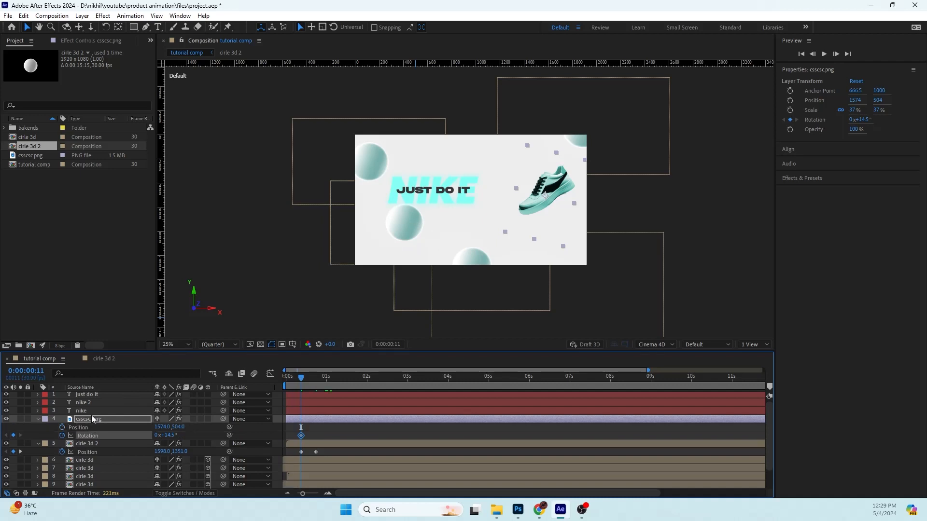
{"action": "left_click", "coordinate": [62, 427]}
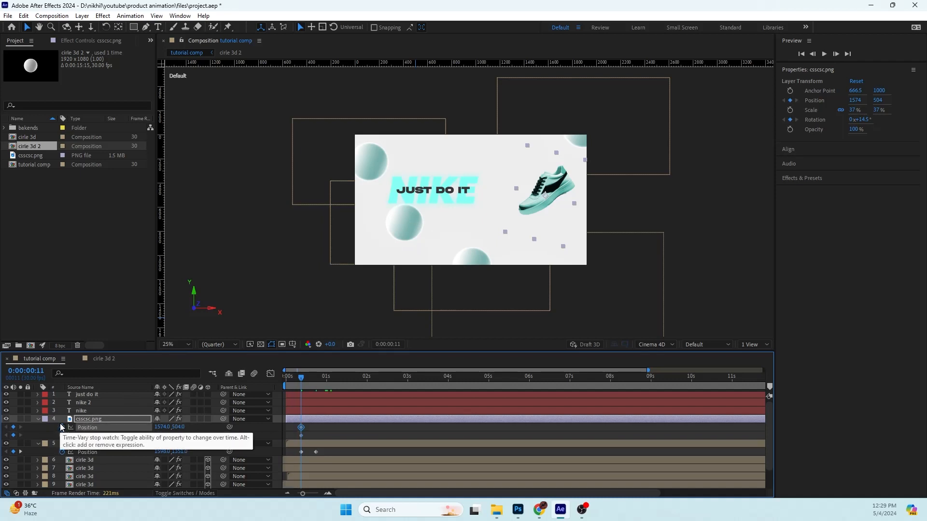
Add matching Position and Rotation keyframes to the shoe layer at frame 23
{"action": "key", "text": "space"}
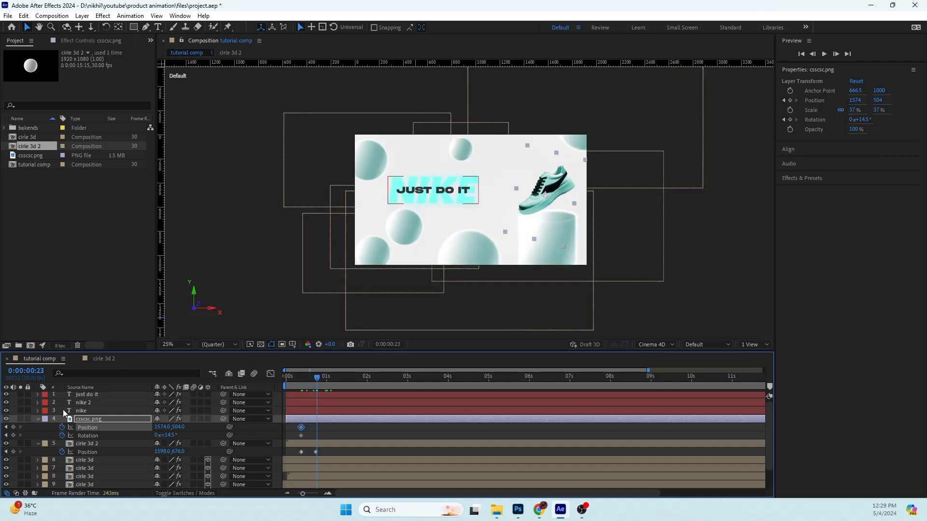
{"action": "left_click", "coordinate": [13, 427]}
{"action": "left_click", "coordinate": [13, 435]}
At frame 11, move the shoe above the frame to position 1654, -272 and set its rotation to 33.5°
{"action": "left_click", "coordinate": [5, 436]}
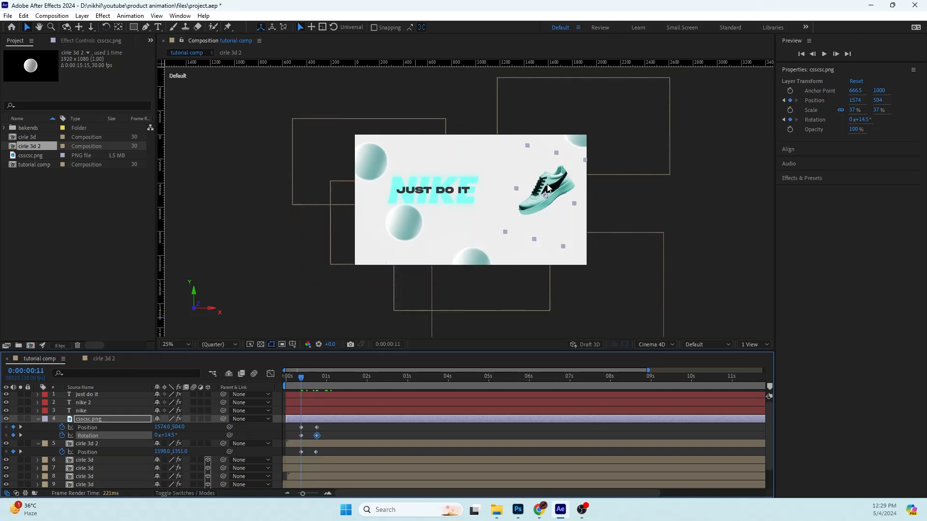
{"action": "left_click_drag", "start_coordinate": [594, 173], "coordinate": [547, 202]}
{"action": "left_click_drag", "start_coordinate": [495, 223], "coordinate": [505, 131]}
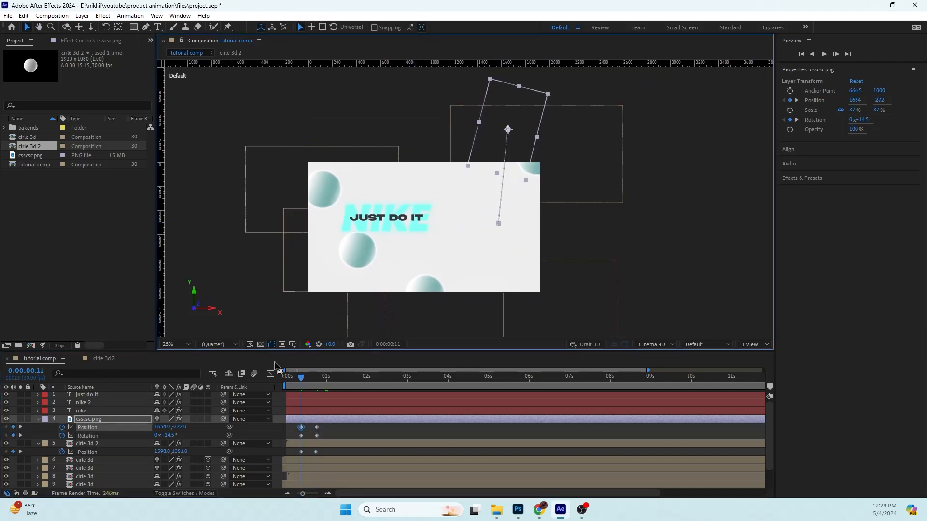
{"action": "left_click_drag", "start_coordinate": [170, 435], "coordinate": [181, 435]}
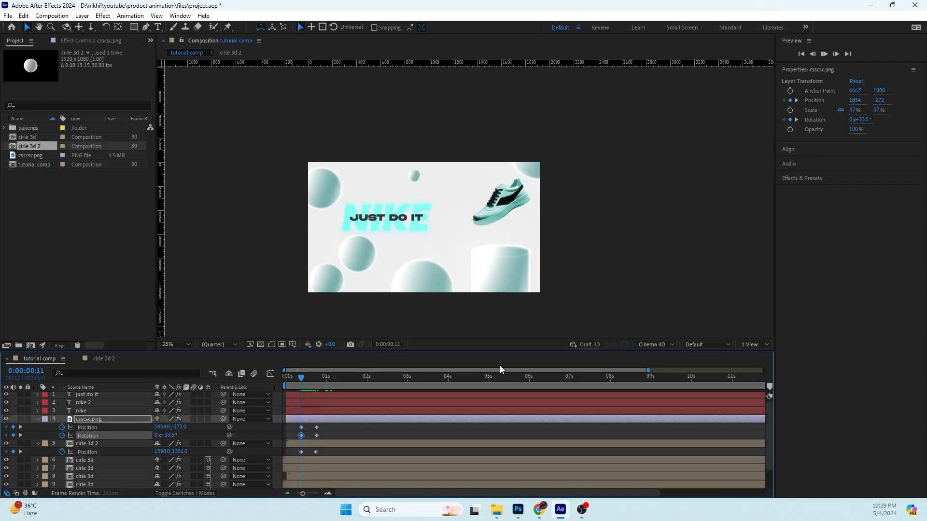
Preview the shoe dropping in and the pedestal rising from frame 11
{"action": "key", "text": "space"}
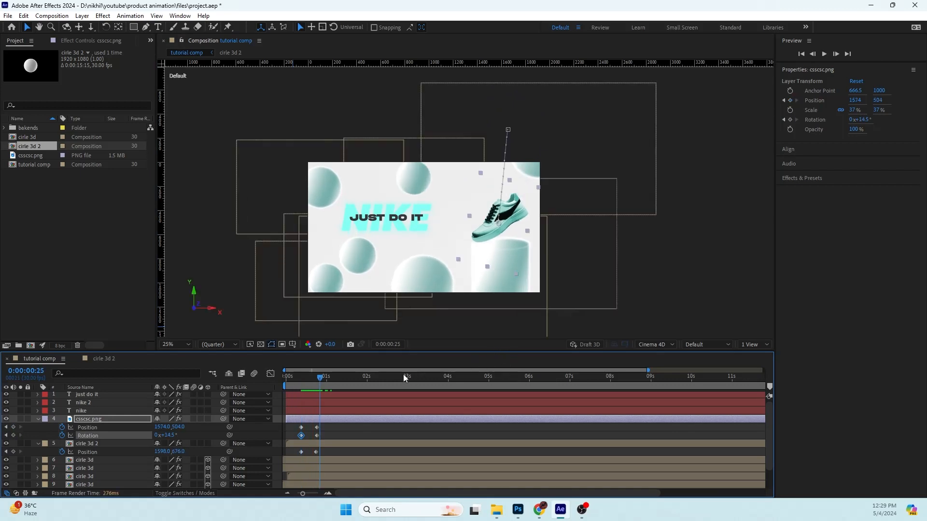
{"action": "left_click", "coordinate": [364, 451]}
{"action": "key", "text": "space"}
{"action": "key", "text": "space"}
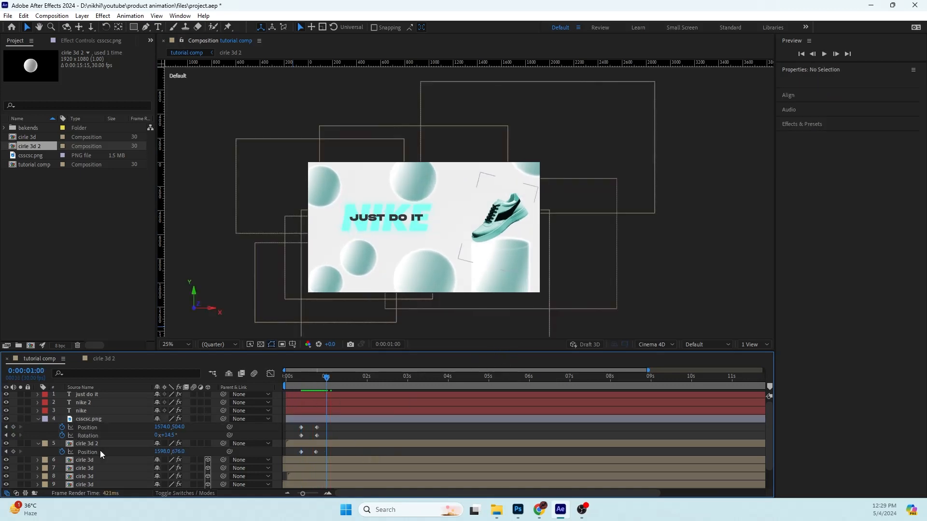
At frame 23, raise the shoe slightly above the pedestal to position 1572, 480
{"action": "scroll", "coordinate": [518, 257], "scroll_direction": "up", "scroll_amount": 2}
{"action": "left_click_drag", "start_coordinate": [518, 257], "coordinate": [471, 256]}
{"action": "left_click", "coordinate": [472, 262]}
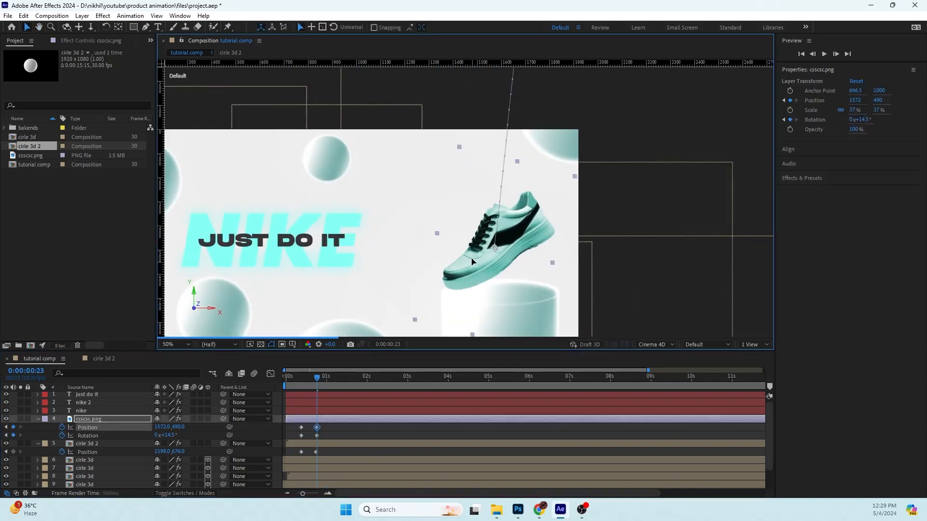
Apply Easy Ease to all Position and Rotation keyframes of the shoe and the pedestal
{"action": "left_click_drag", "start_coordinate": [331, 438], "coordinate": [295, 456]}
{"action": "key", "text": "F9"}
{"action": "left_click", "coordinate": [341, 435]}
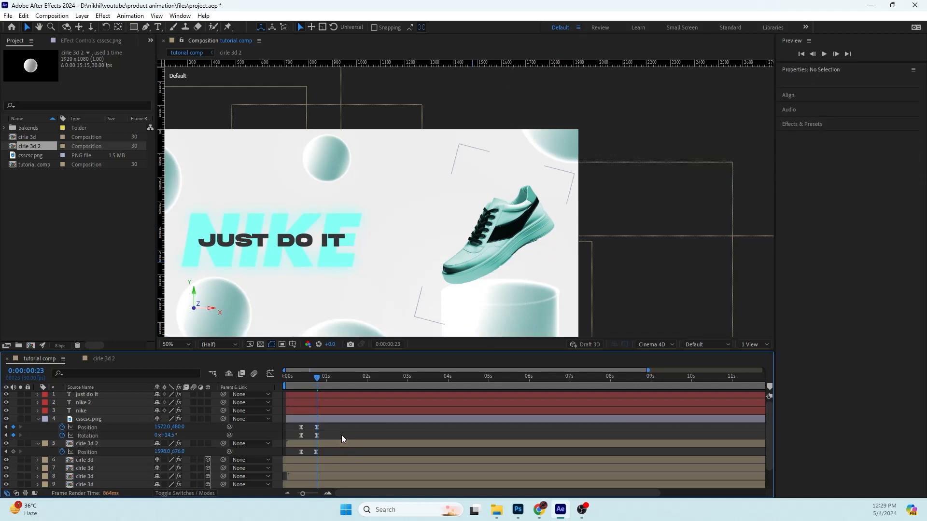
Preview the scene from frame 23 onward and collapse the shoe layer's keyframed properties
{"action": "left_click", "coordinate": [326, 419]}
{"action": "key", "text": "space"}
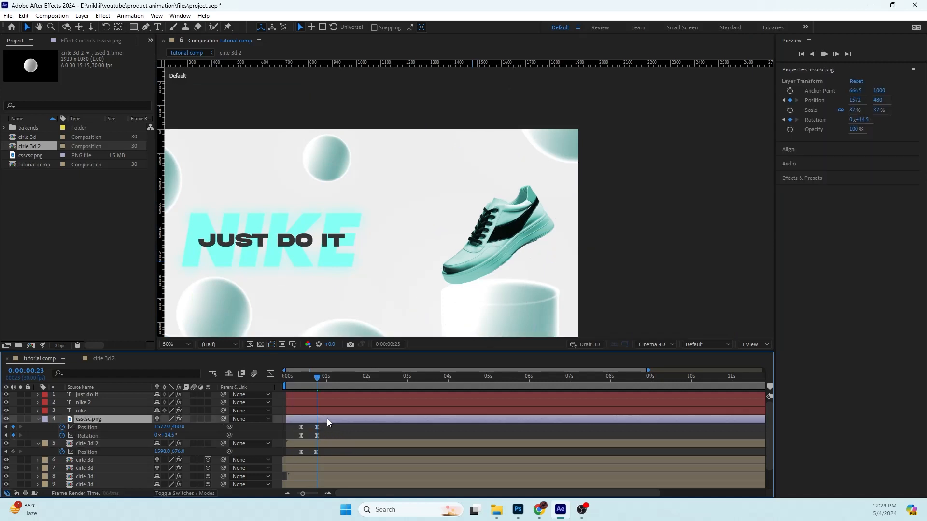
{"action": "key", "text": "u"}
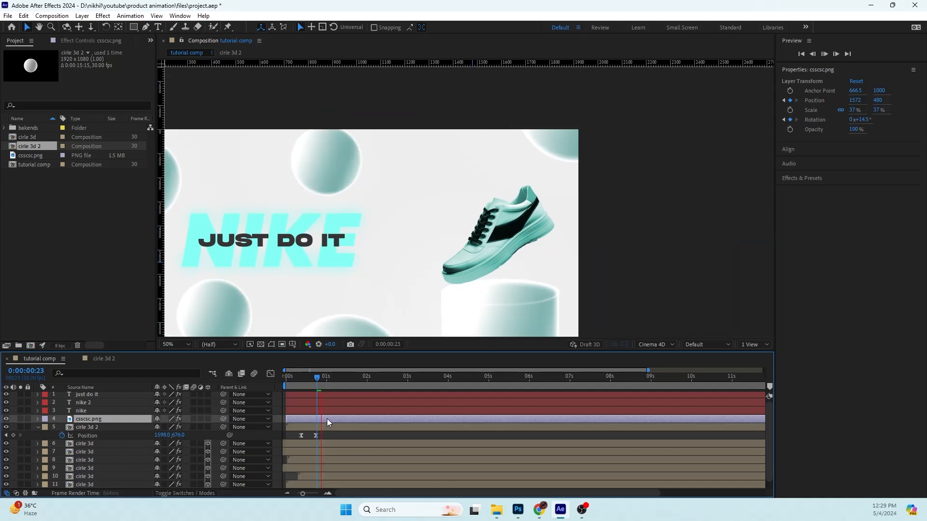
{"action": "key", "text": "space"}
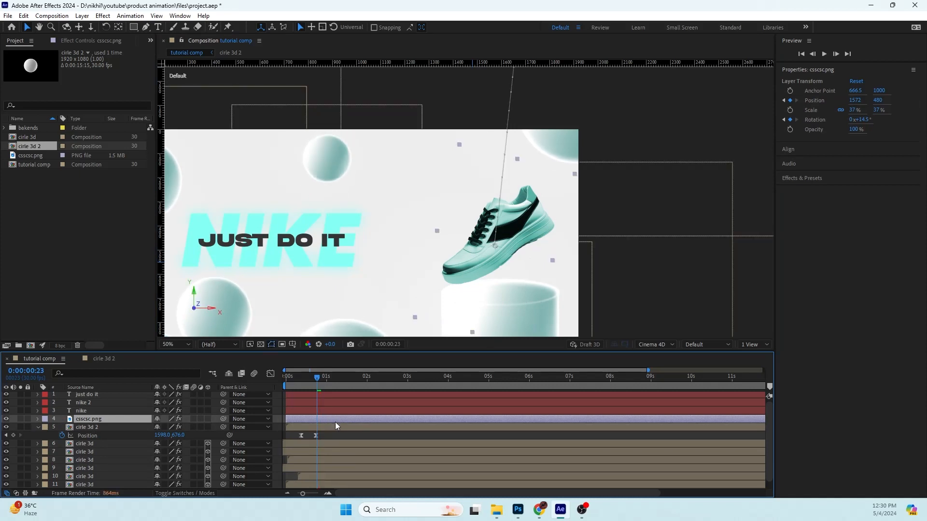
{"action": "key", "text": "space"}
{"action": "key", "text": "u"}
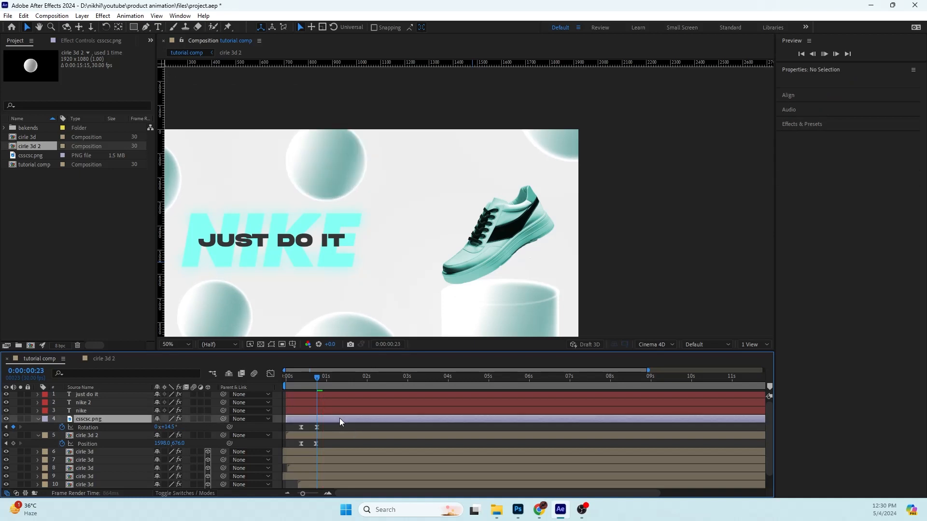
{"action": "key", "text": "space"}
{"action": "key", "text": "Page_Up"}
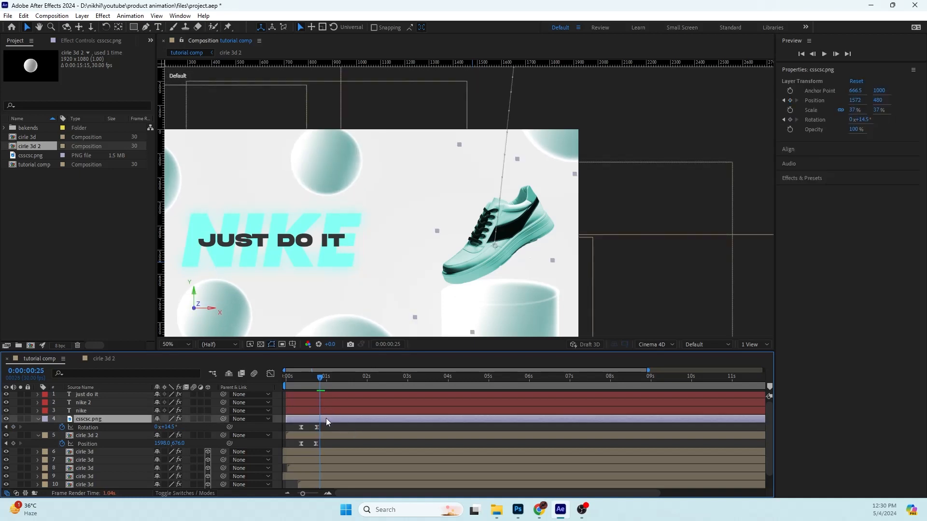
{"action": "key", "text": "space"}
{"action": "key", "text": "u"}
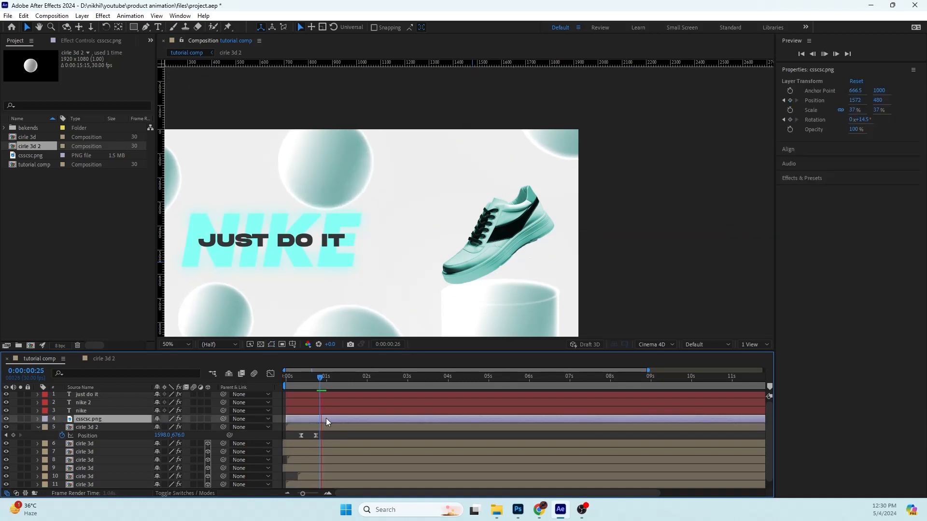
{"action": "key", "text": "space"}
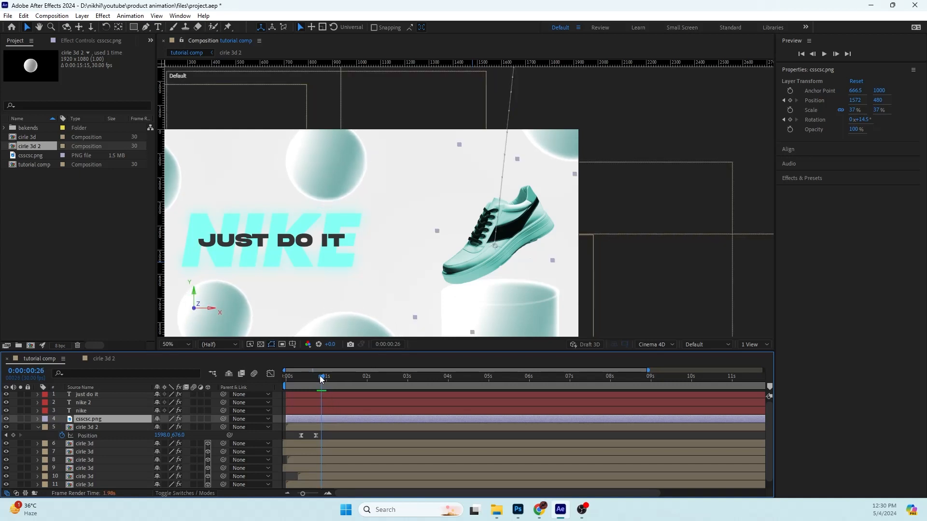
Search the effects for "dro" and apply the Perspective Drop Shadow to the csscsc.png shoe layer
{"action": "left_click", "coordinate": [180, 16]}
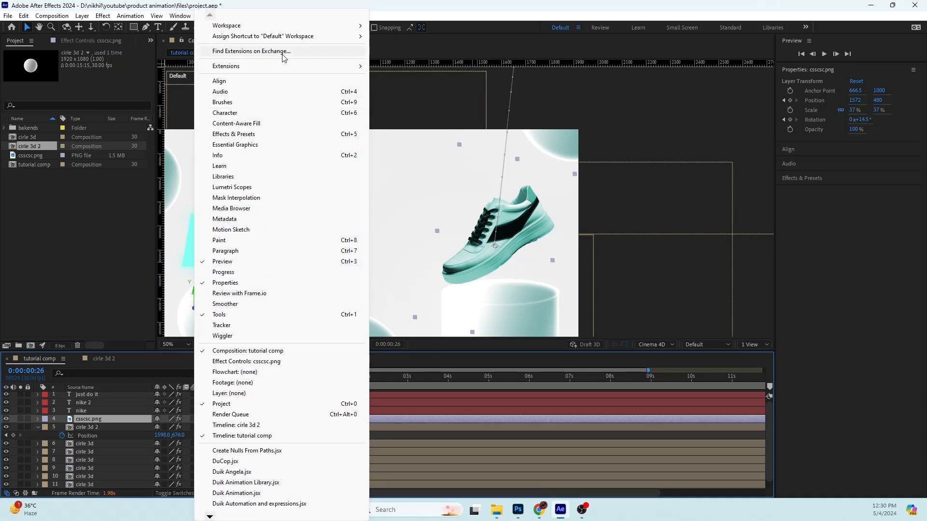
{"action": "left_click", "coordinate": [243, 135]}
{"action": "left_click", "coordinate": [809, 187]}
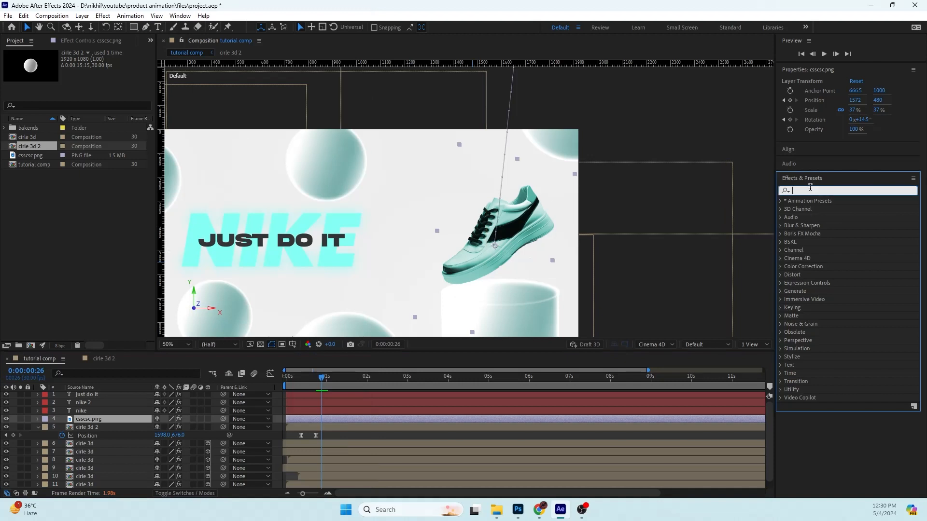
{"action": "type", "text": "dro"}
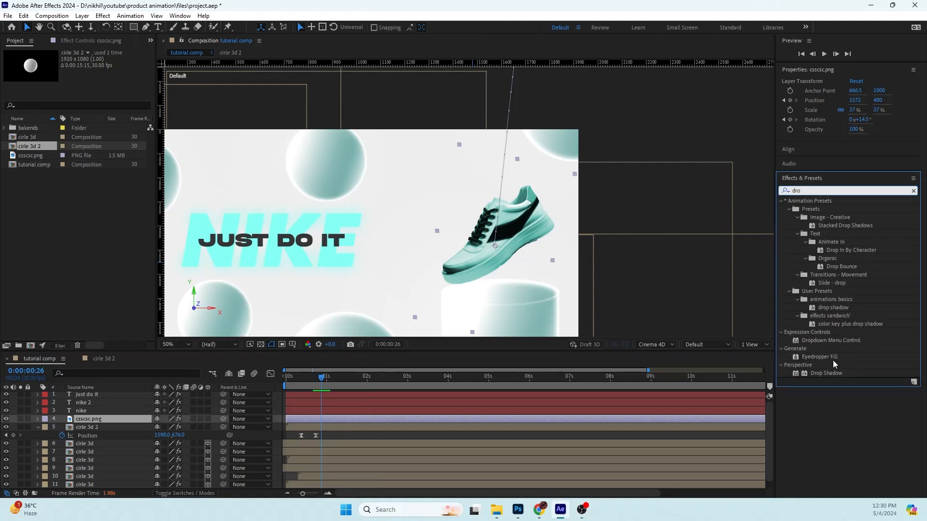
{"action": "left_click_drag", "start_coordinate": [824, 373], "coordinate": [419, 419]}
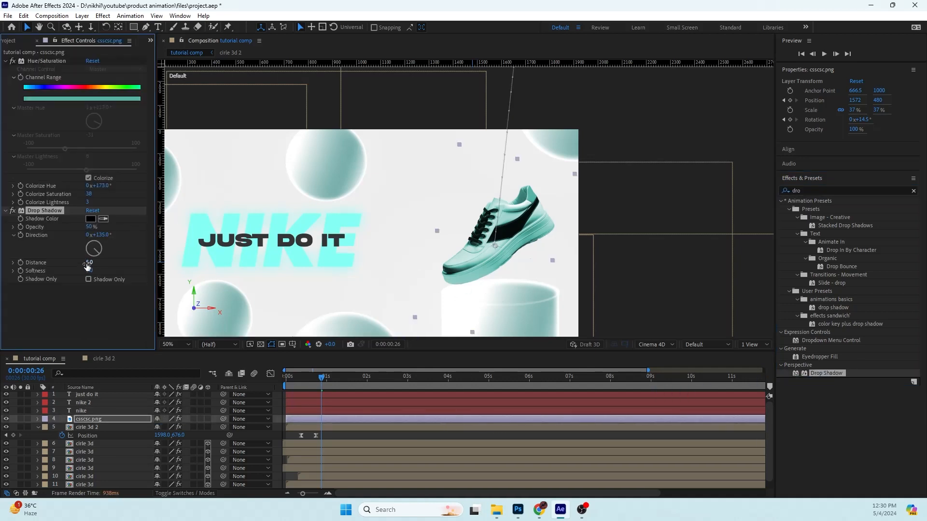
Set the shoe's Drop Shadow distance to 0, softness to 41 and opacity to 72%, and inspect the cirle 3d 2 layer's effects
{"action": "left_click_drag", "start_coordinate": [89, 270], "coordinate": [108, 272]}
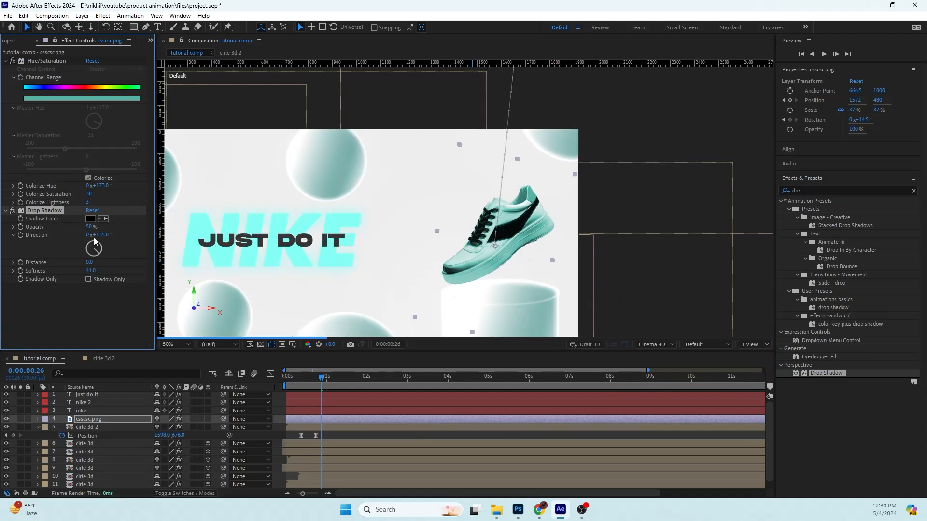
{"action": "left_click_drag", "start_coordinate": [90, 227], "coordinate": [115, 230]}
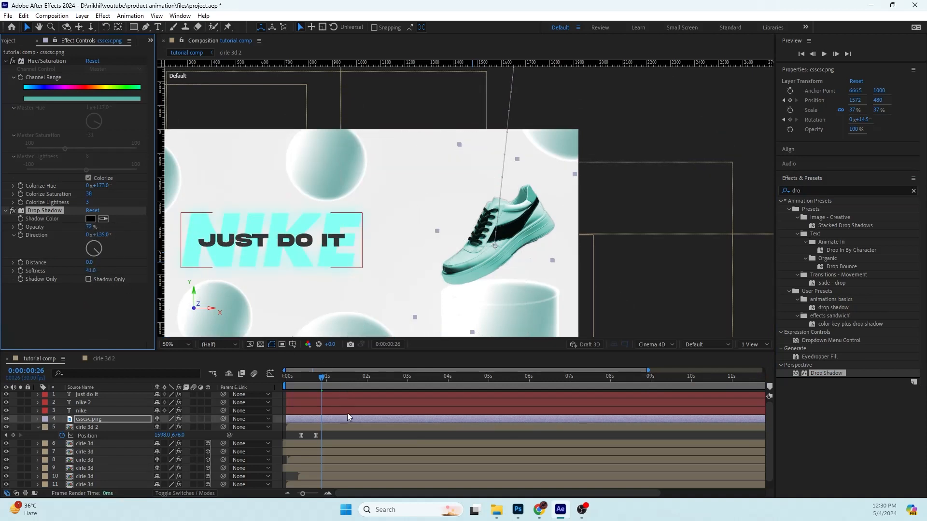
{"action": "left_click", "coordinate": [351, 428]}
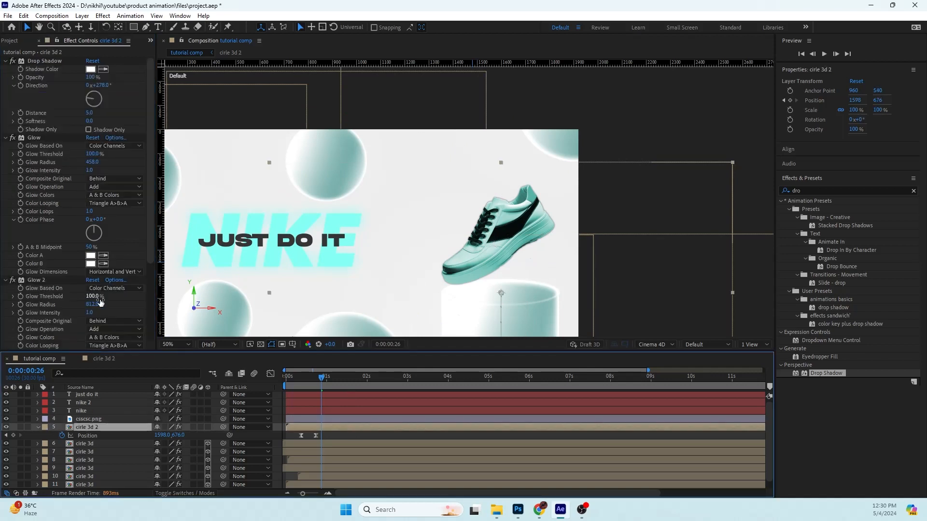
{"action": "scroll", "coordinate": [106, 313], "scroll_direction": "down", "scroll_amount": 5}
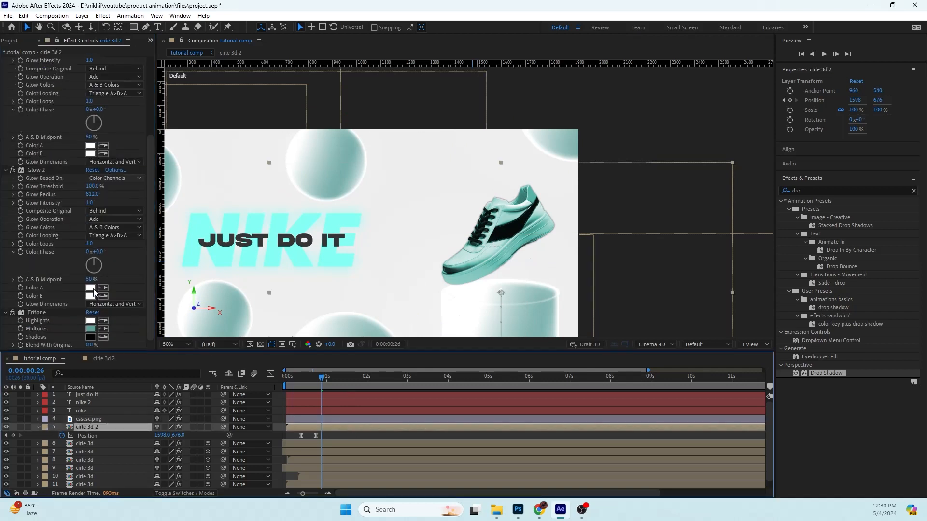
Set the csscsc.png shoe's Drop Shadow softness to 118 and opacity to 34%
{"action": "left_click", "coordinate": [300, 419]}
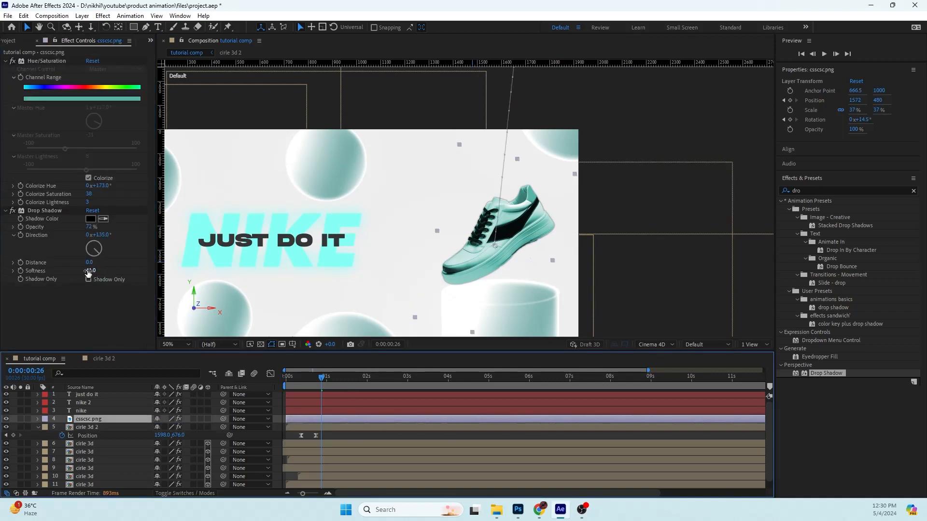
{"action": "left_click_drag", "start_coordinate": [89, 271], "coordinate": [119, 265]}
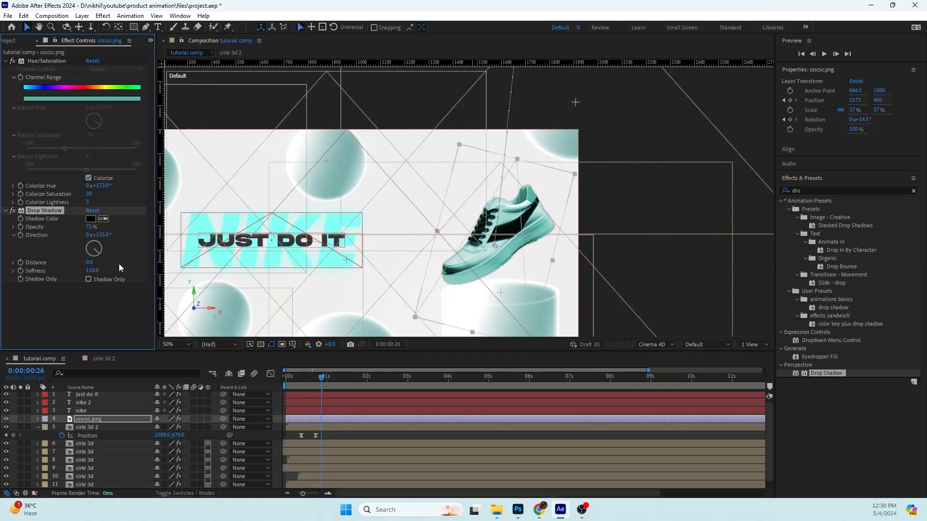
{"action": "left_click_drag", "start_coordinate": [90, 227], "coordinate": [52, 225]}
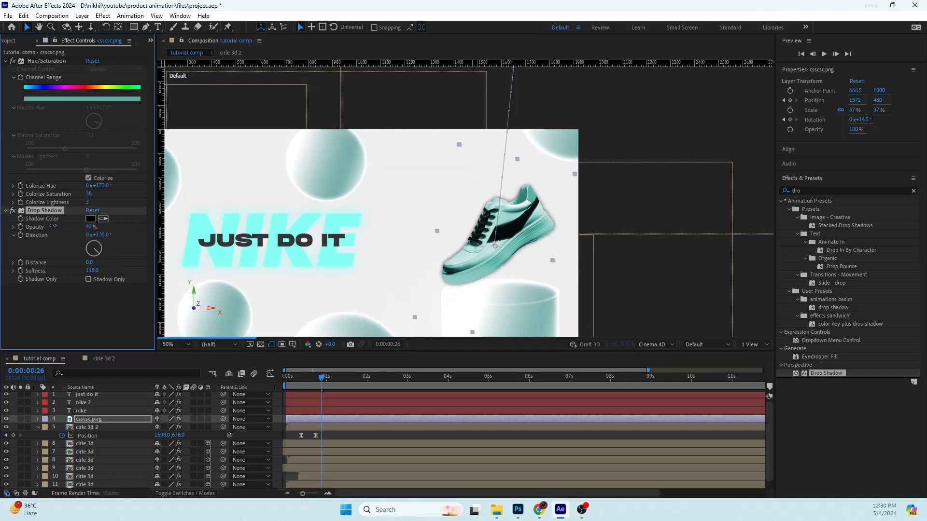
{"action": "left_click", "coordinate": [94, 299]}
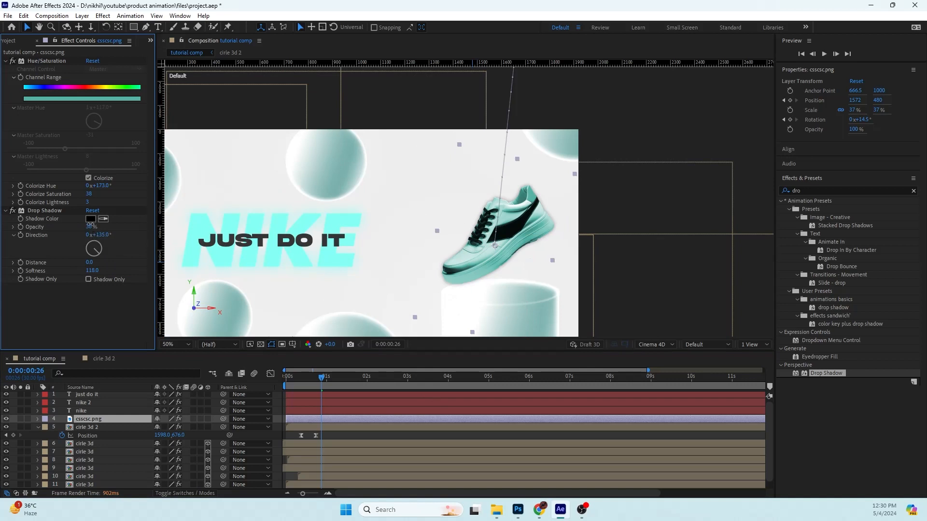
{"action": "left_click_drag", "start_coordinate": [90, 225], "coordinate": [89, 225]}
{"action": "left_click", "coordinate": [92, 271]}
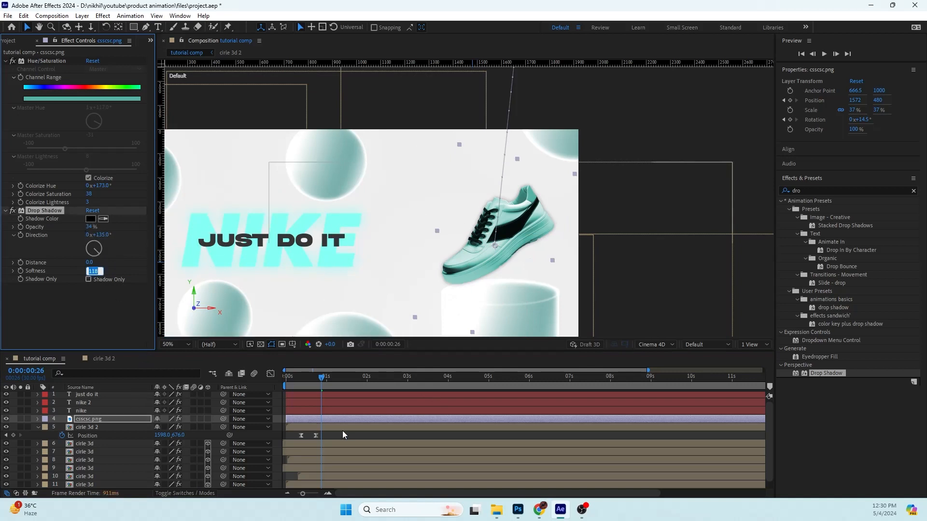
Reveal the shoe layer's keyframes and shift the whole layer a few frames later in time
{"action": "left_click", "coordinate": [321, 419]}
{"action": "key", "text": "u"}
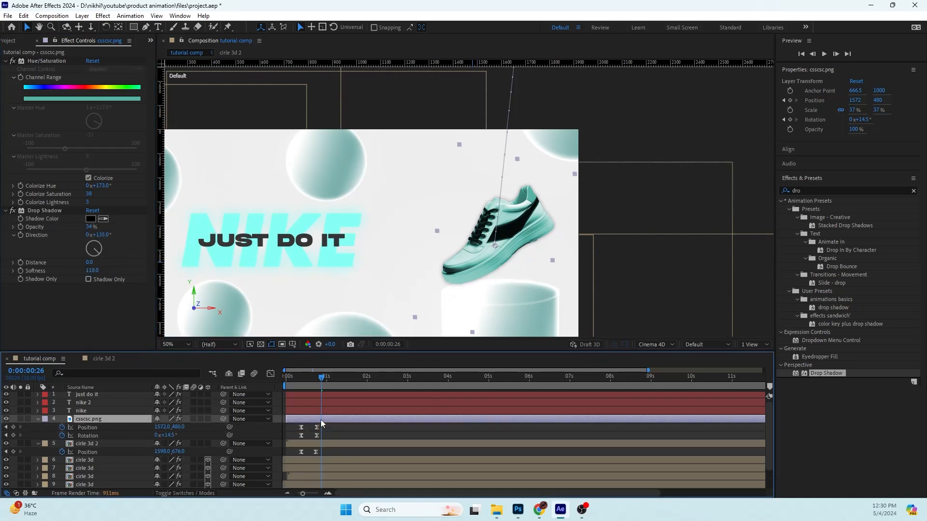
{"action": "left_click_drag", "start_coordinate": [321, 420], "coordinate": [328, 421]}
Parent the nike 2 layer to nike and add a Position keyframe to nike at frame 17
{"action": "left_click_drag", "start_coordinate": [321, 381], "coordinate": [290, 350]}
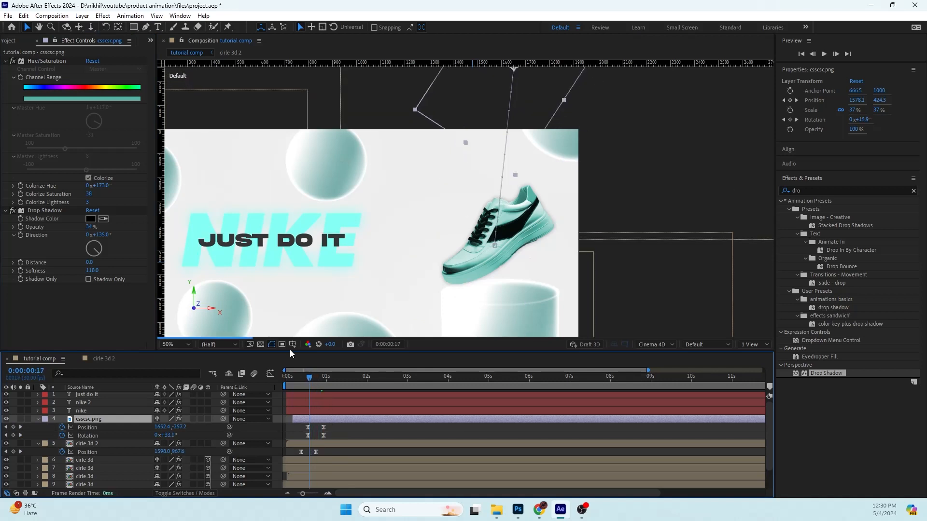
{"action": "left_click", "coordinate": [89, 411]}
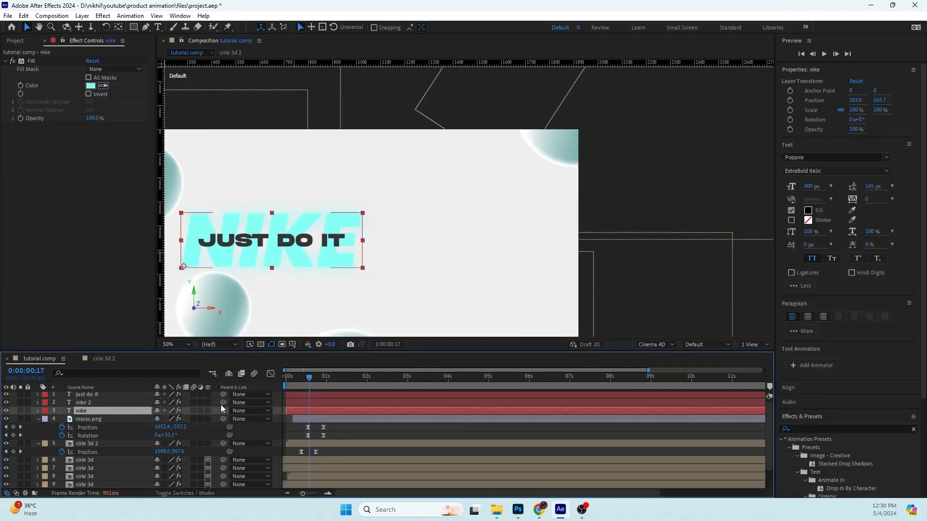
{"action": "left_click_drag", "start_coordinate": [222, 403], "coordinate": [94, 411]}
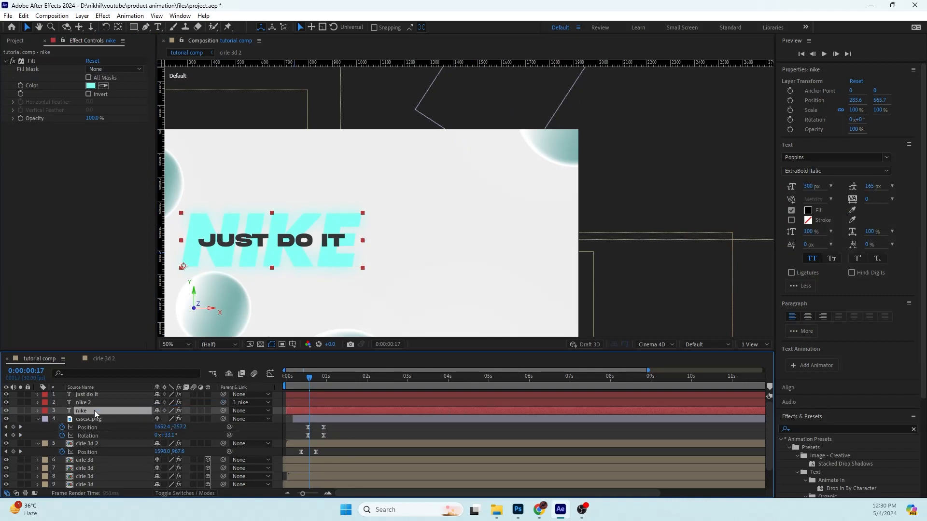
{"action": "key", "text": "p"}
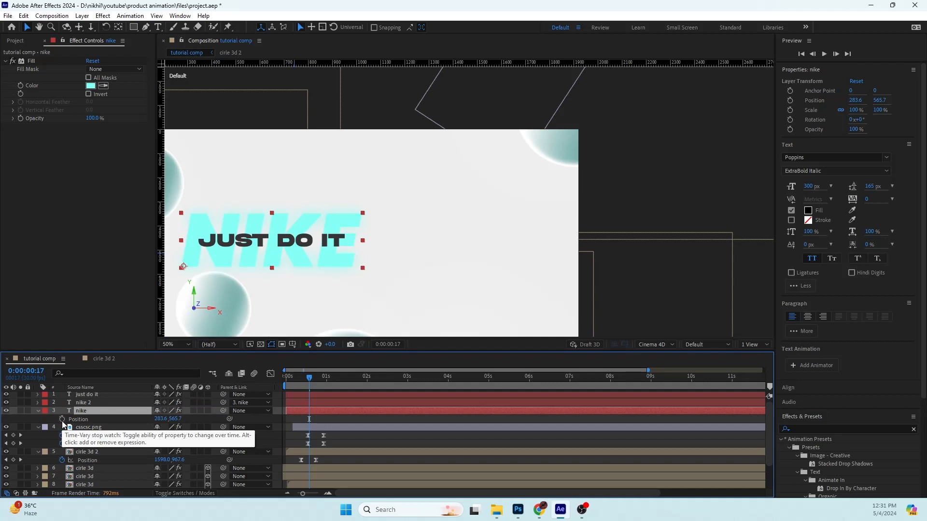
{"action": "left_click", "coordinate": [62, 419]}
{"action": "left_click", "coordinate": [90, 404]}
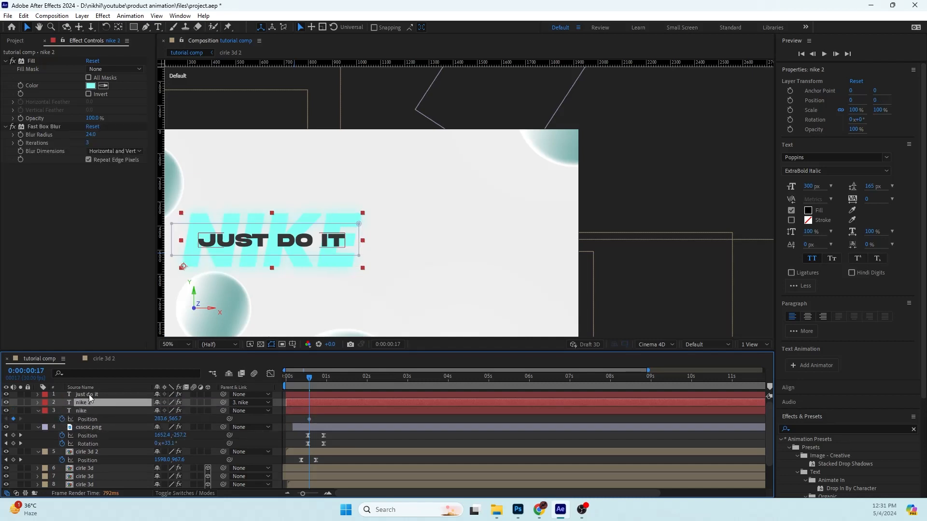
{"action": "left_click", "coordinate": [89, 395]}
{"action": "left_click", "coordinate": [91, 411]}
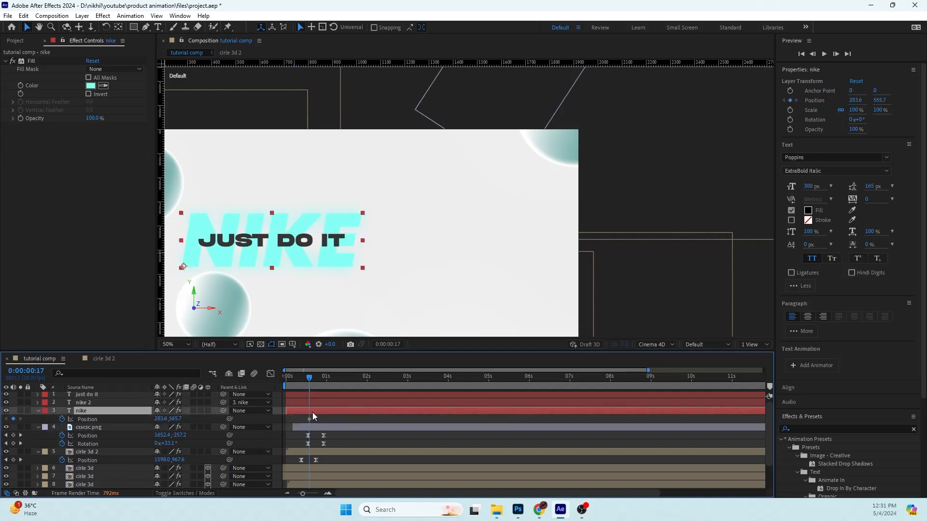
Add Scale keyframes to the nike layer at frames 10 and 17, keeping its Position property shown
{"action": "key", "text": "Page_Up"}
{"action": "key", "text": "Page_Up"}
{"action": "key", "text": "Page_Up"}
{"action": "key", "text": "Page_Up"}
{"action": "key", "text": "Page_Up"}
{"action": "key", "text": "Page_Up"}
{"action": "key", "text": "Page_Up"}
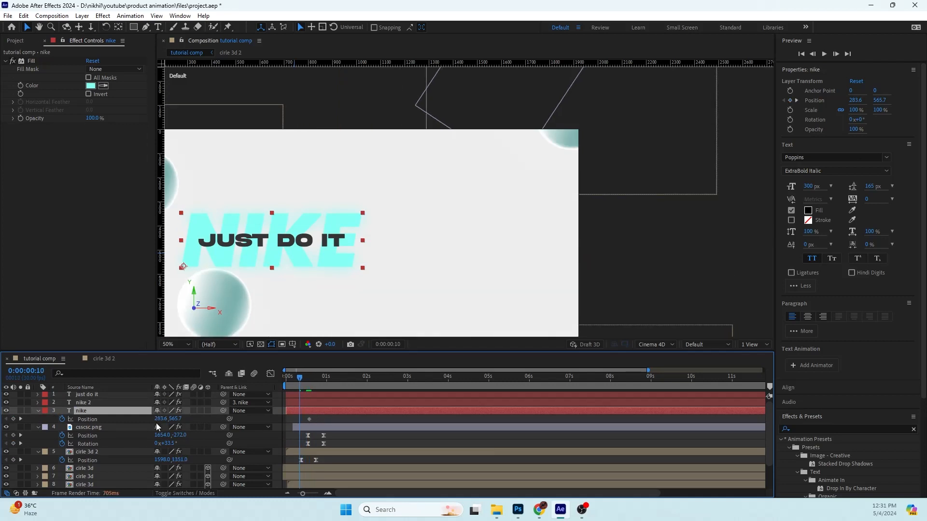
{"action": "key", "text": "comma"}
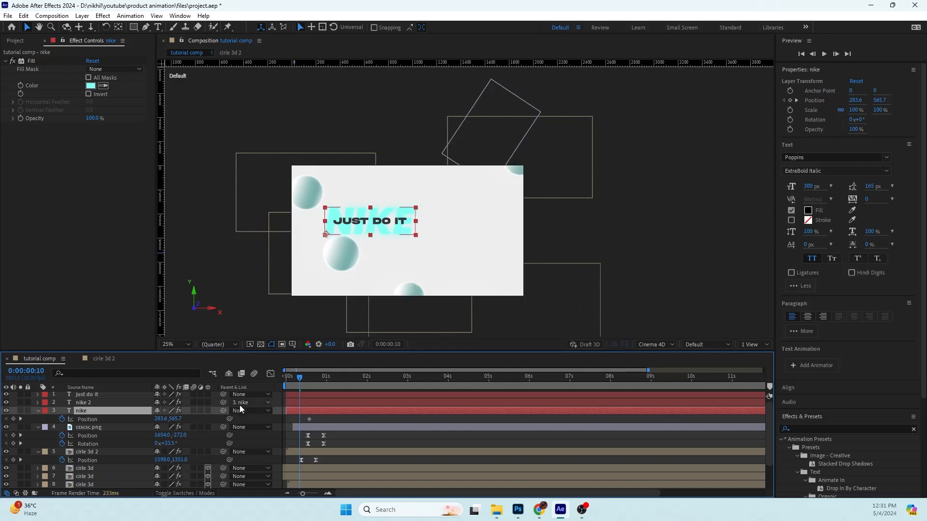
{"action": "key", "text": "alt+shift+s"}
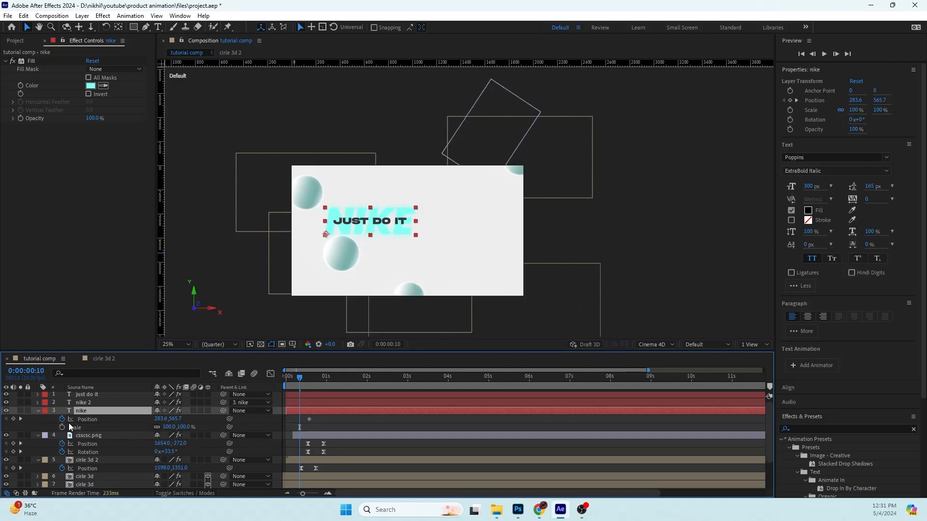
{"action": "left_click", "coordinate": [22, 420]}
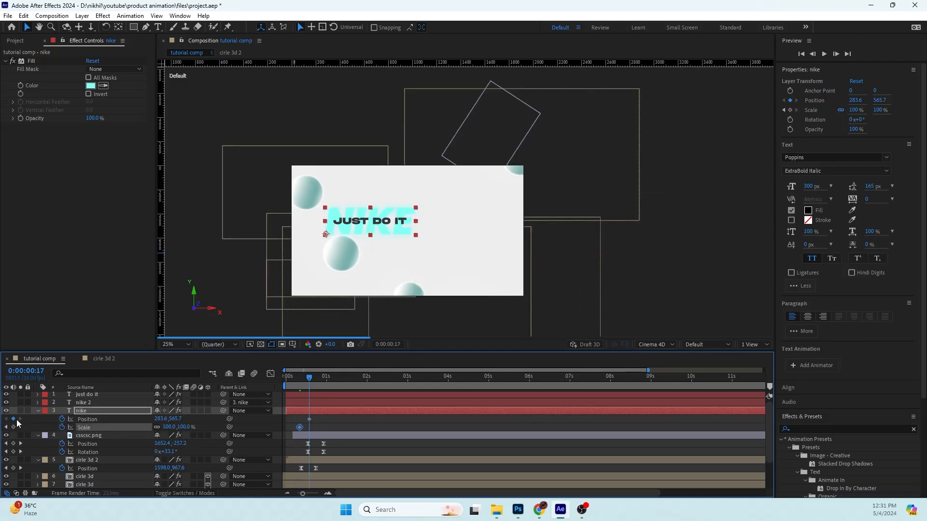
{"action": "left_click", "coordinate": [13, 427]}
At frame 10, scale the nike title to 182% and move it to about 275.6, 673.7
{"action": "left_click", "coordinate": [6, 428]}
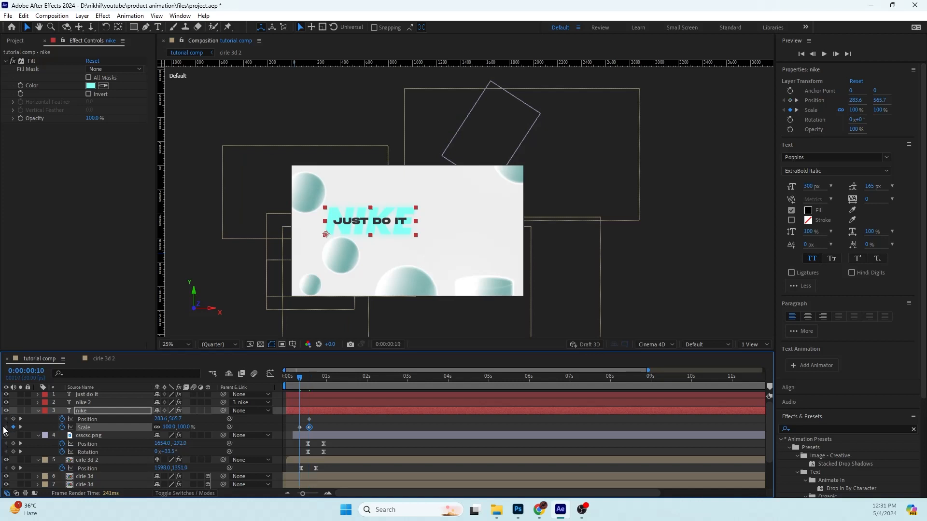
{"action": "left_click_drag", "start_coordinate": [173, 427], "coordinate": [224, 428]}
{"action": "left_click_drag", "start_coordinate": [438, 207], "coordinate": [434, 222]}
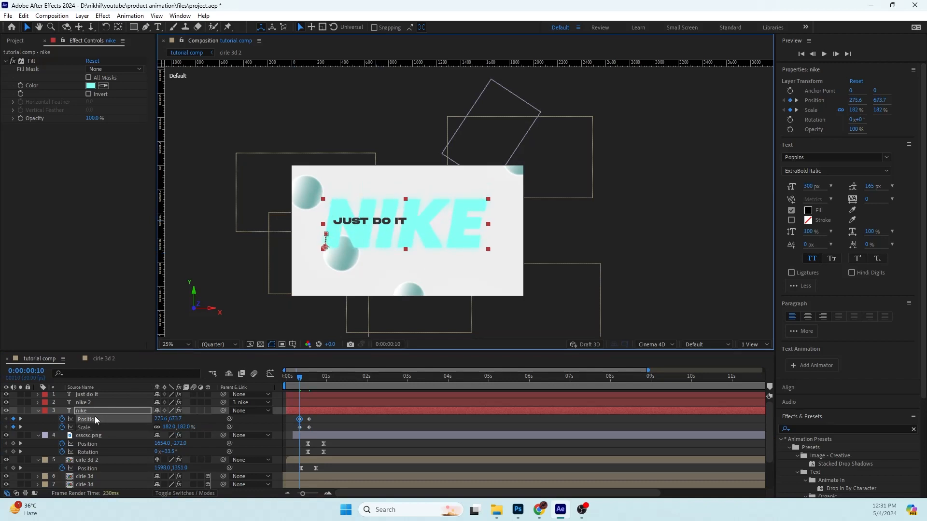
Apply Easy Ease to the nike layer's Position and Scale keyframes and preview the title animation
{"action": "left_click", "coordinate": [318, 427]}
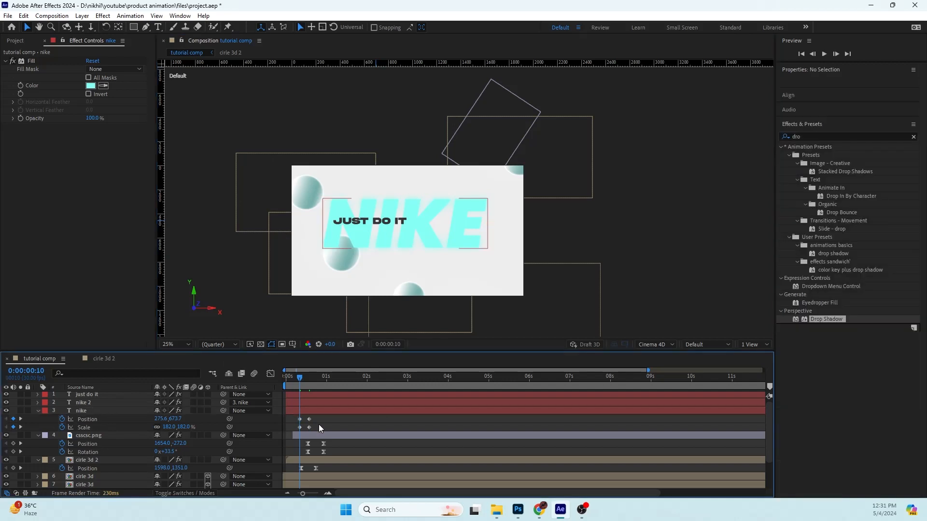
{"action": "left_click_drag", "start_coordinate": [334, 416], "coordinate": [286, 429]}
{"action": "key", "text": "F9"}
{"action": "left_click", "coordinate": [330, 427]}
{"action": "key", "text": "space"}
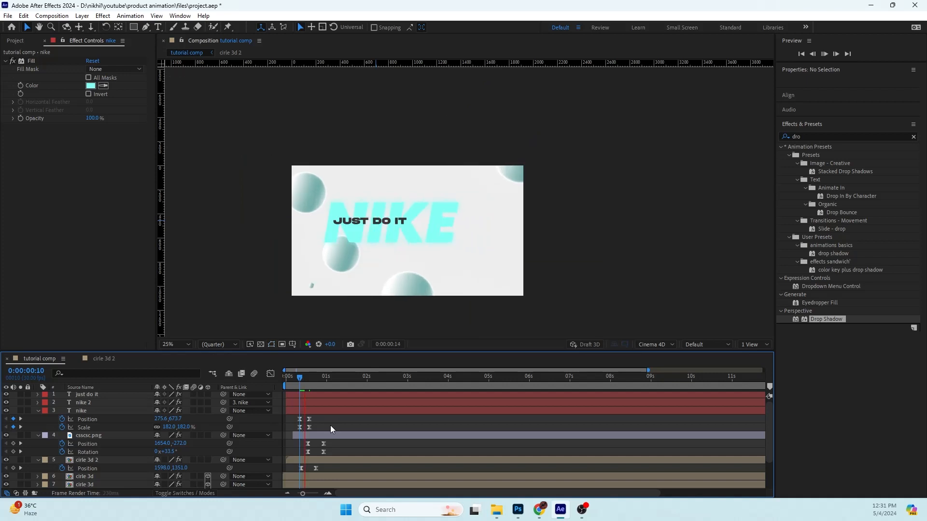
{"action": "key", "text": "space"}
At frame 7, try to shift the sphere overlapping the NIKE title's lower edge in depth, and undo it
{"action": "left_click_drag", "start_coordinate": [311, 381], "coordinate": [296, 380]}
{"action": "scroll", "coordinate": [345, 254], "scroll_direction": "up", "scroll_amount": 2}
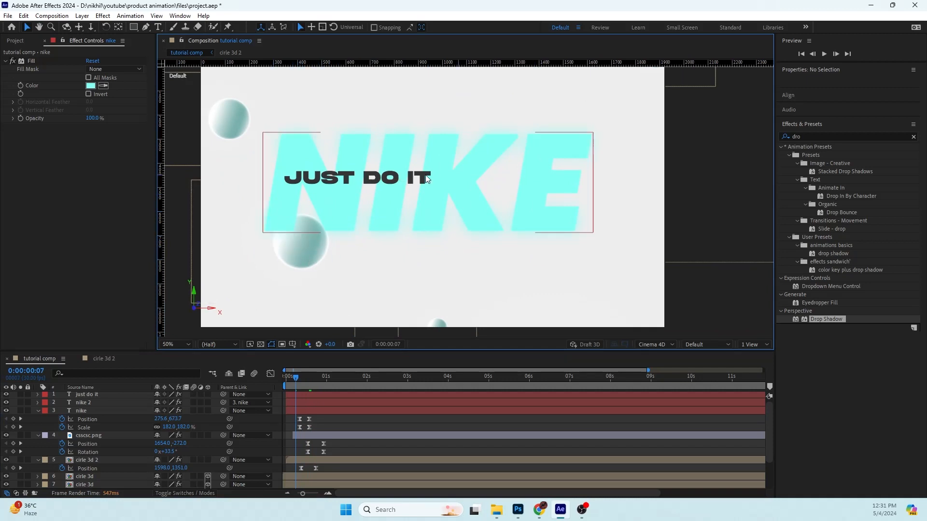
{"action": "left_click", "coordinate": [302, 254]}
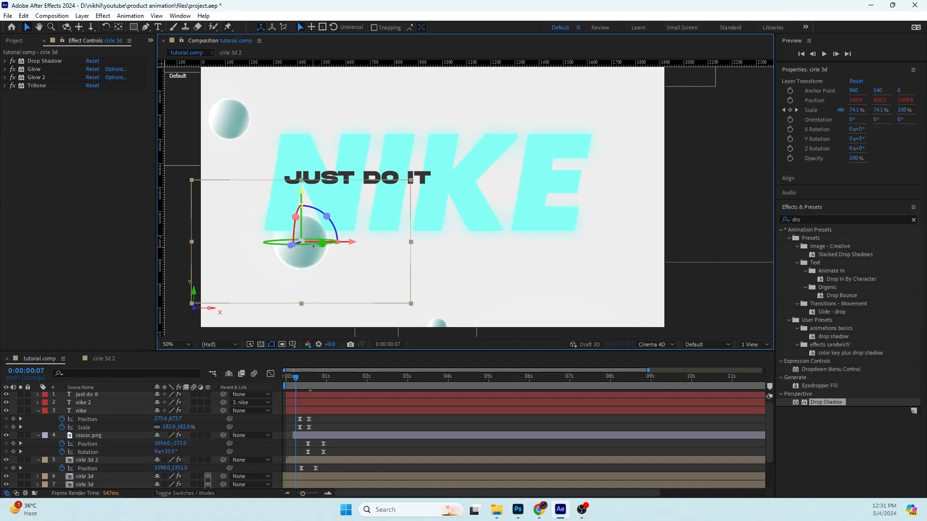
{"action": "left_click_drag", "start_coordinate": [292, 247], "coordinate": [225, 257]}
{"action": "key", "text": "ctrl+z"}
Try turning the nike and nike 2 text layers into 3D layers
{"action": "left_click", "coordinate": [85, 410]}
{"action": "left_click", "coordinate": [87, 403], "text": "ctrl"}
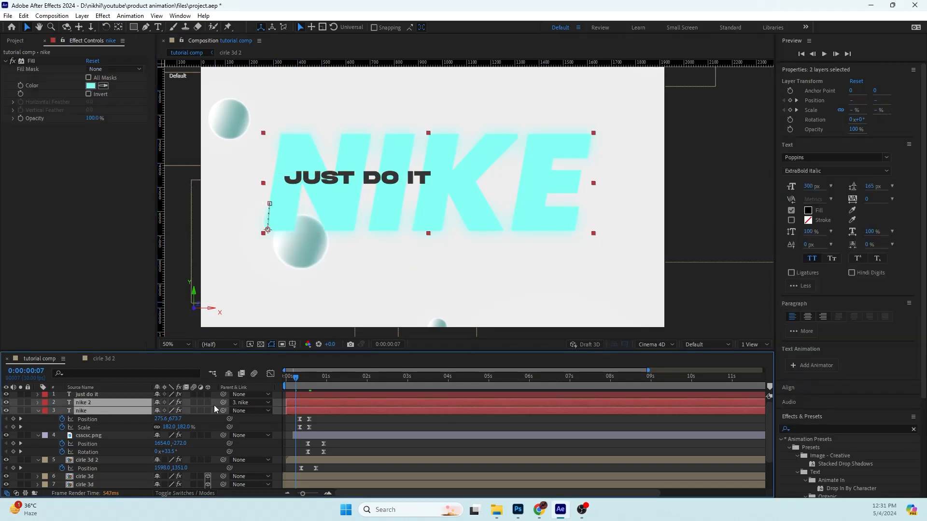
{"action": "left_click", "coordinate": [207, 403]}
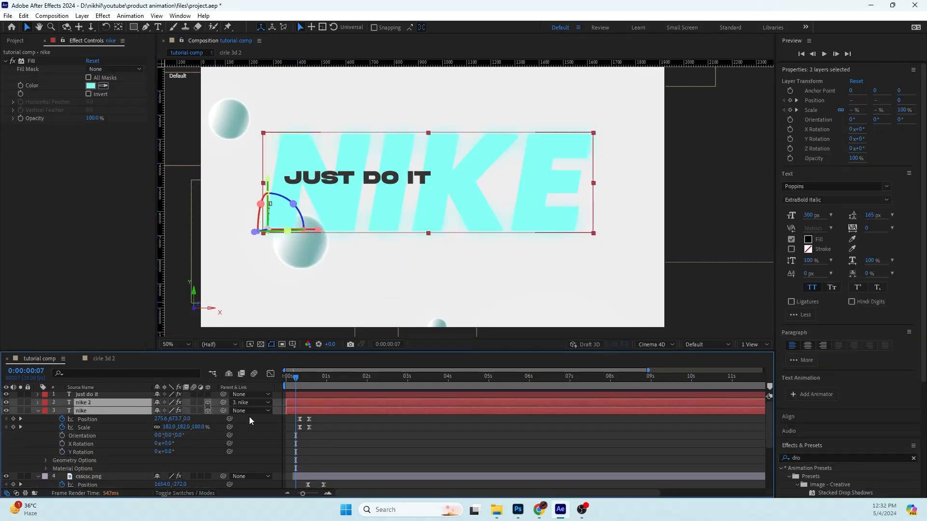
{"action": "left_click", "coordinate": [326, 433]}
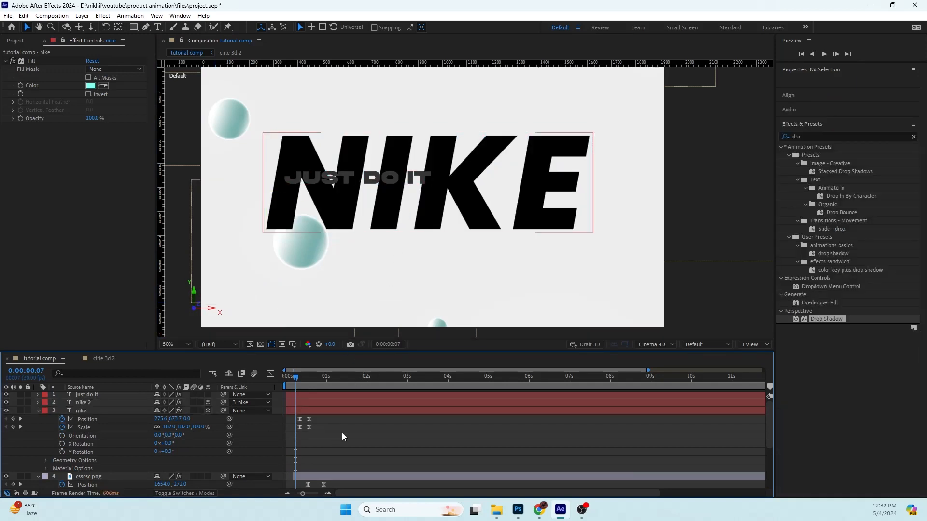
{"action": "left_click", "coordinate": [304, 381]}
{"action": "left_click_drag", "start_coordinate": [304, 381], "coordinate": [306, 381]}
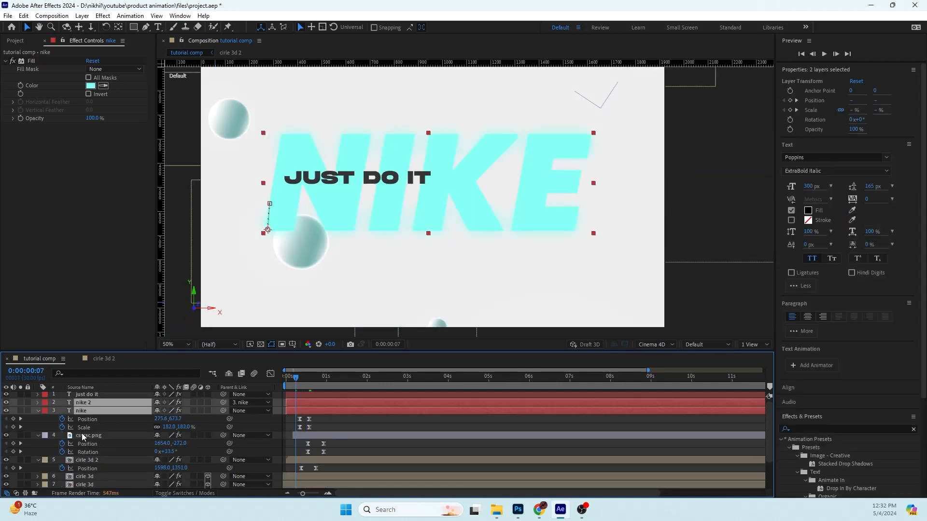
Move the cirle 3d layer of the sphere overlapping the title above nike 2 in the layer stack
{"action": "left_click", "coordinate": [87, 436]}
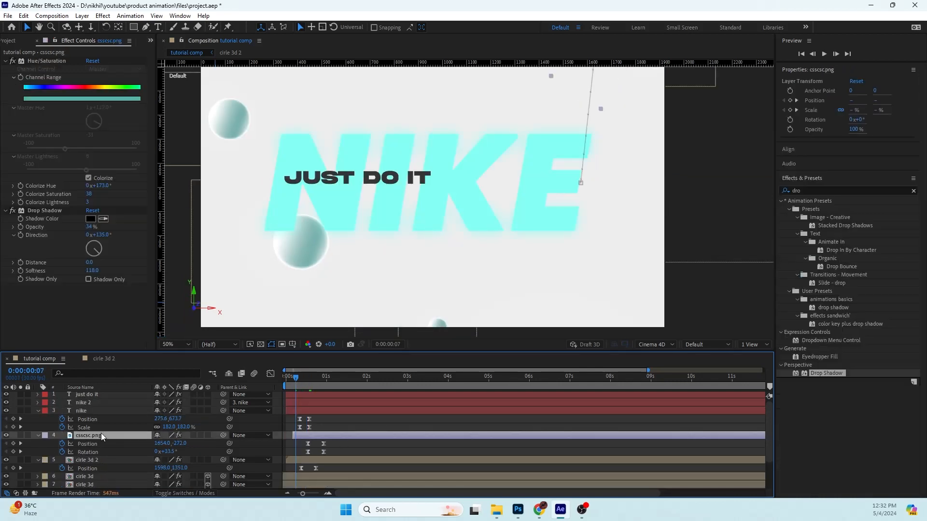
{"action": "left_click", "coordinate": [89, 461]}
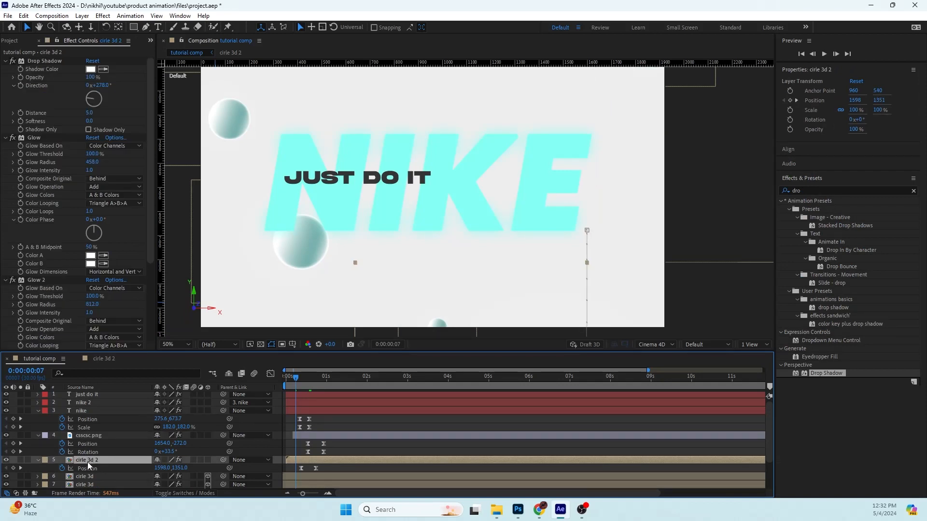
{"action": "left_click", "coordinate": [283, 271]}
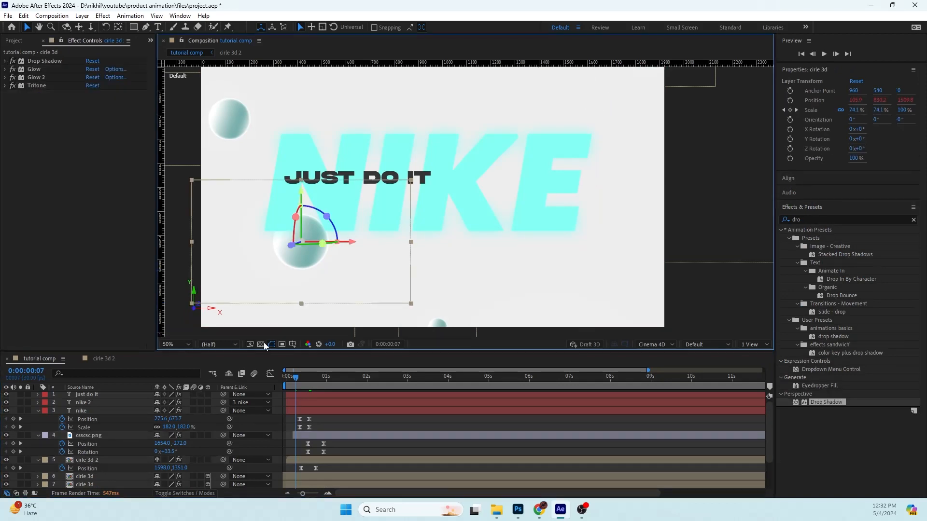
{"action": "scroll", "coordinate": [116, 452], "scroll_direction": "down", "scroll_amount": 2}
{"action": "left_click_drag", "start_coordinate": [93, 460], "coordinate": [99, 402]}
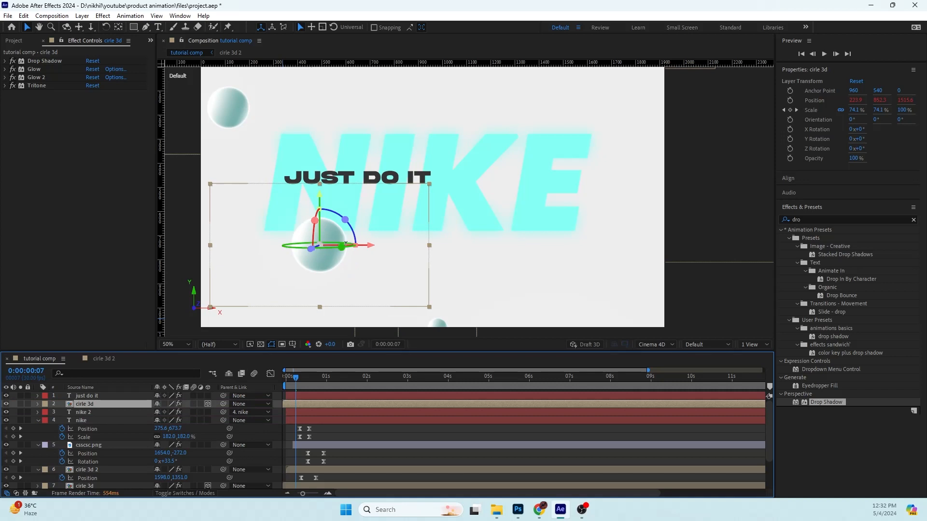
Try bringing the sphere forward in depth to a Z position of about 1052.9, check frame 24, and undo the move
{"action": "left_click_drag", "start_coordinate": [311, 249], "coordinate": [301, 254]}
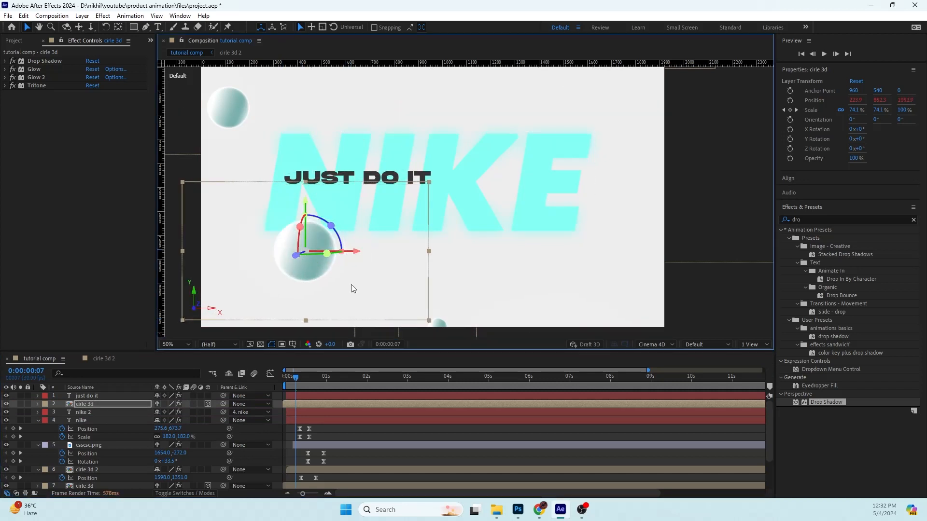
{"action": "left_click", "coordinate": [361, 429]}
{"action": "left_click_drag", "start_coordinate": [297, 381], "coordinate": [319, 381]}
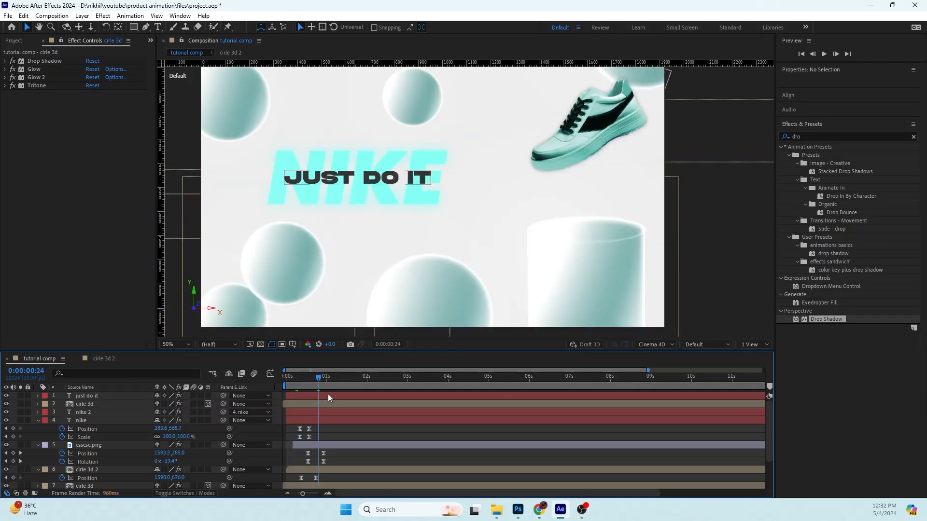
{"action": "key", "text": "ctrl+z"}
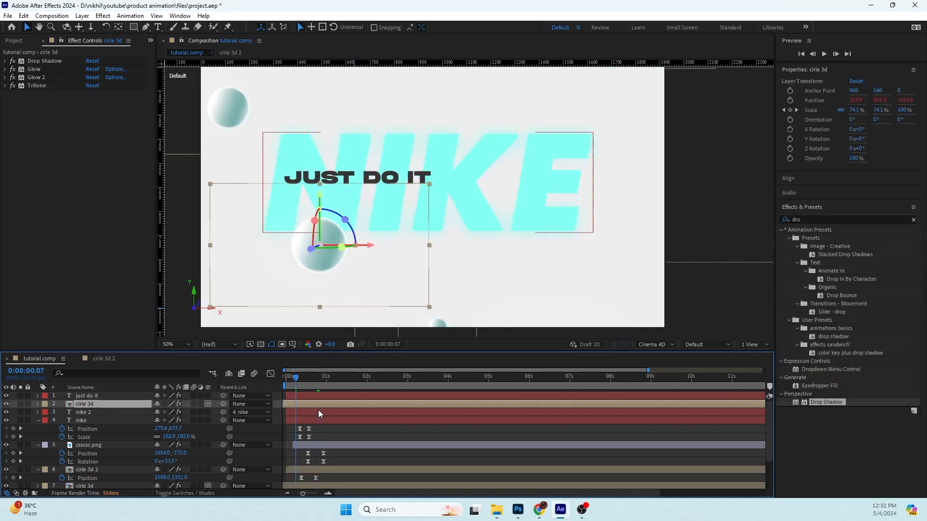
Check the scene at frame 28, undo the sphere layer's last reordering above the nike layers, and collapse nike's keyframed properties
{"action": "left_click_drag", "start_coordinate": [296, 381], "coordinate": [324, 382]}
{"action": "key", "text": "ctrl+z"}
{"action": "left_click", "coordinate": [315, 405]}
{"action": "left_click", "coordinate": [314, 413]}
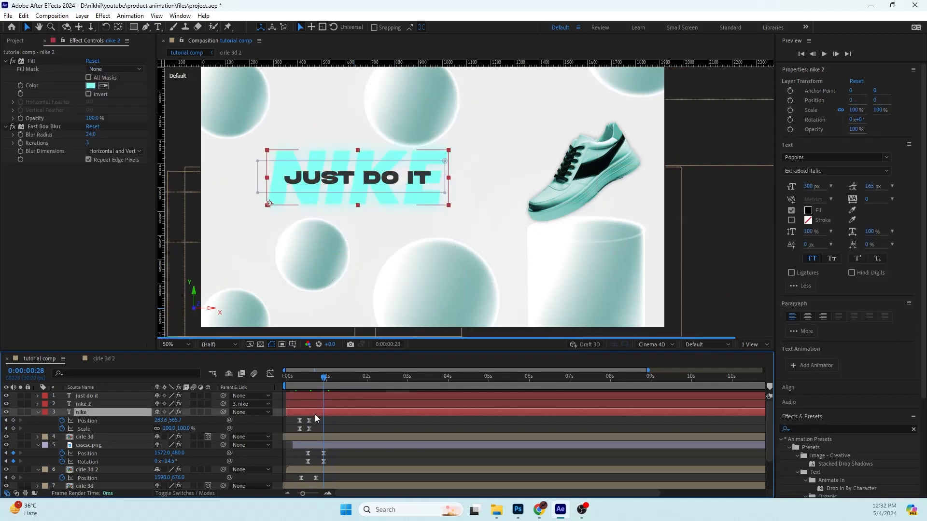
{"action": "key", "text": "u"}
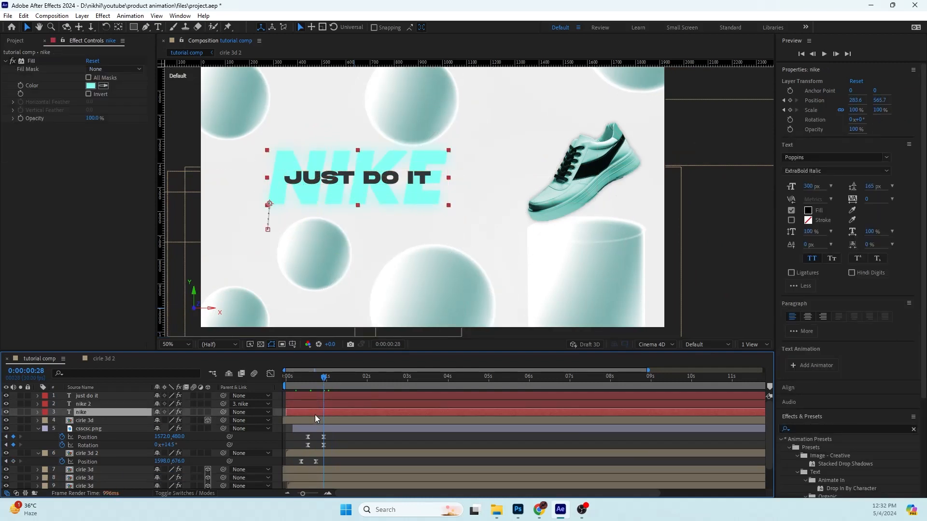
Reveal the nike layer's position keyframes and go back to its keyframe at frame 17
{"action": "key", "text": "p"}
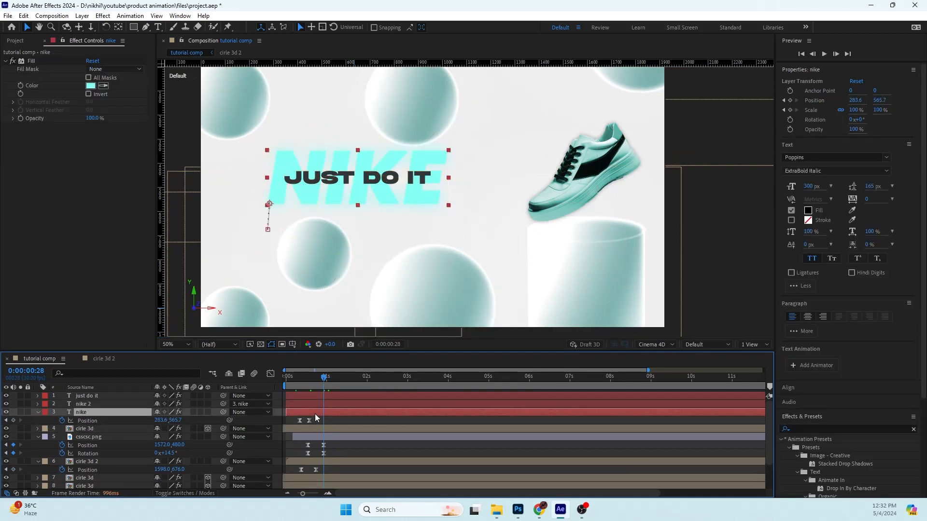
{"action": "left_click", "coordinate": [13, 420]}
{"action": "key", "text": "j"}
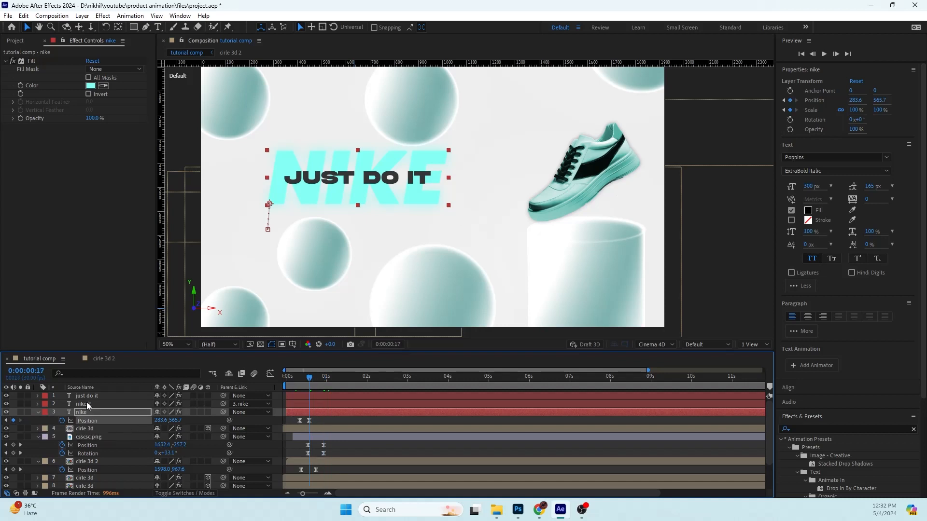
{"action": "left_click", "coordinate": [38, 396]}
{"action": "left_click", "coordinate": [38, 395]}
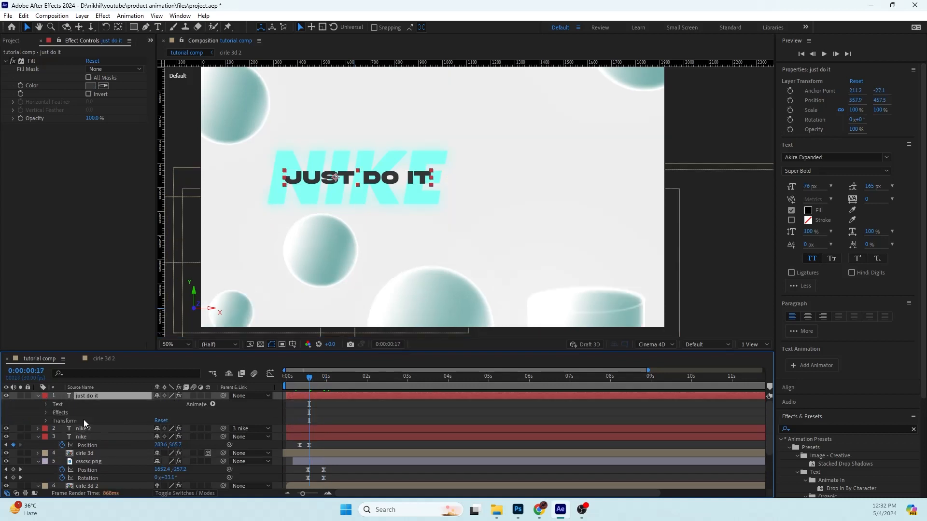
{"action": "left_click", "coordinate": [212, 405]}
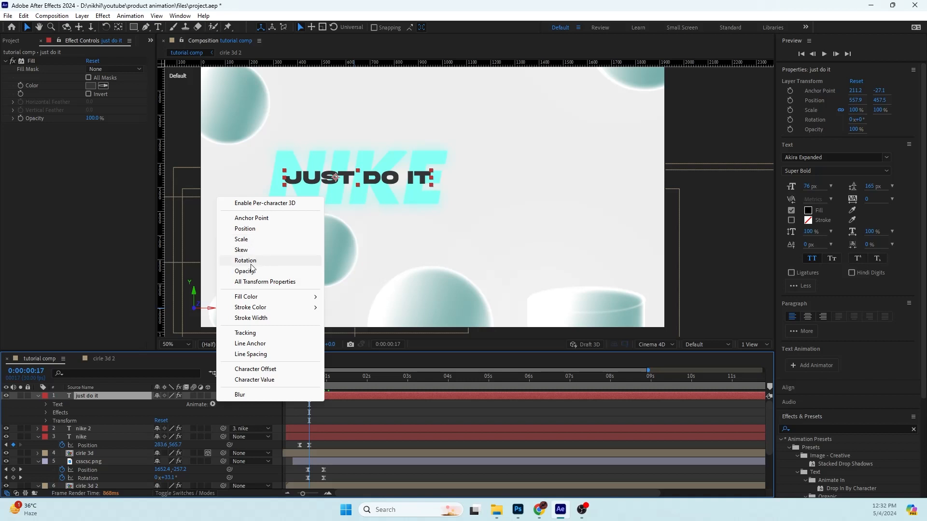
{"action": "left_click", "coordinate": [102, 393]}
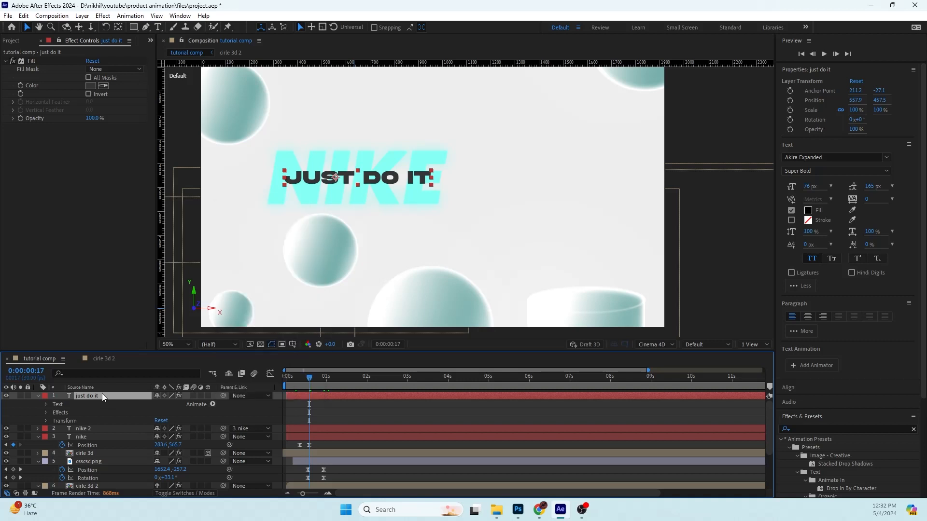
{"action": "left_click", "coordinate": [822, 430]}
{"action": "type", "text": "dro"}
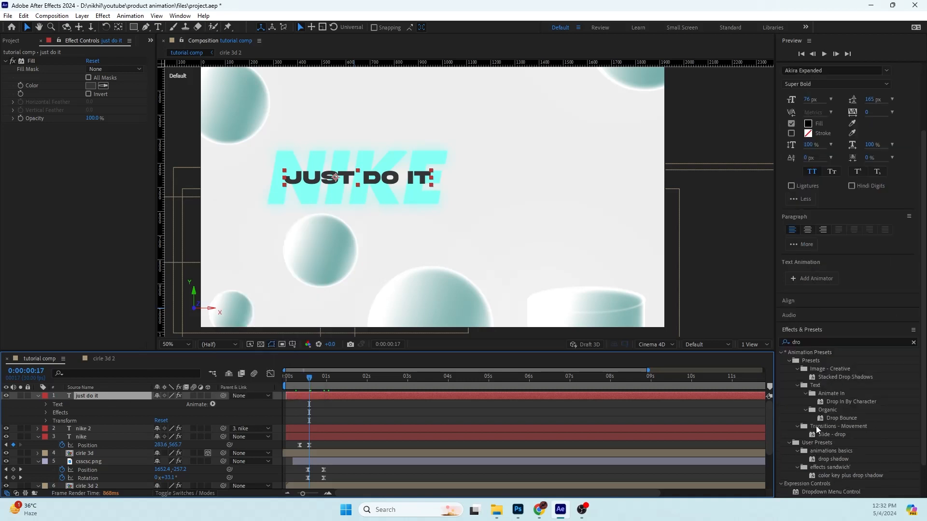
{"action": "left_click", "coordinate": [914, 342]}
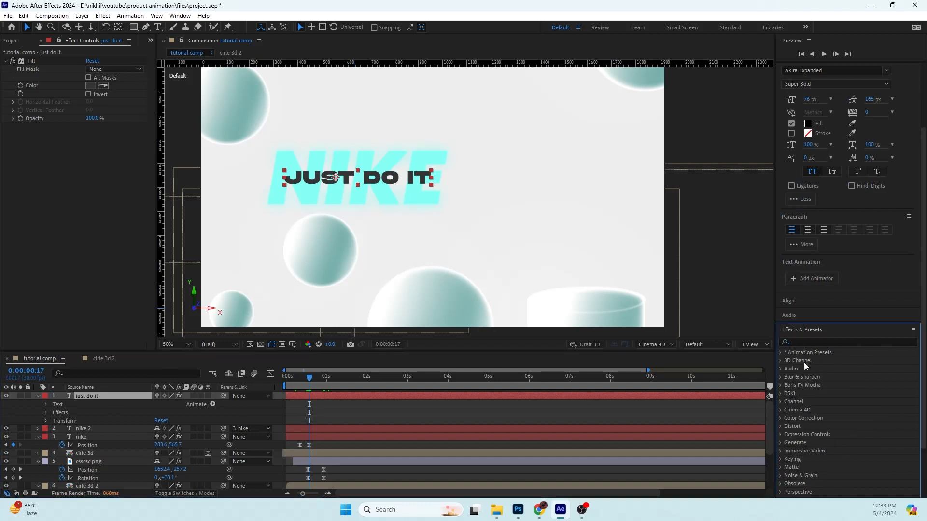
Apply the Blur and Fade In preset from the text Blurs presets to the just do it layer at frame 17
{"action": "left_click", "coordinate": [781, 353]}
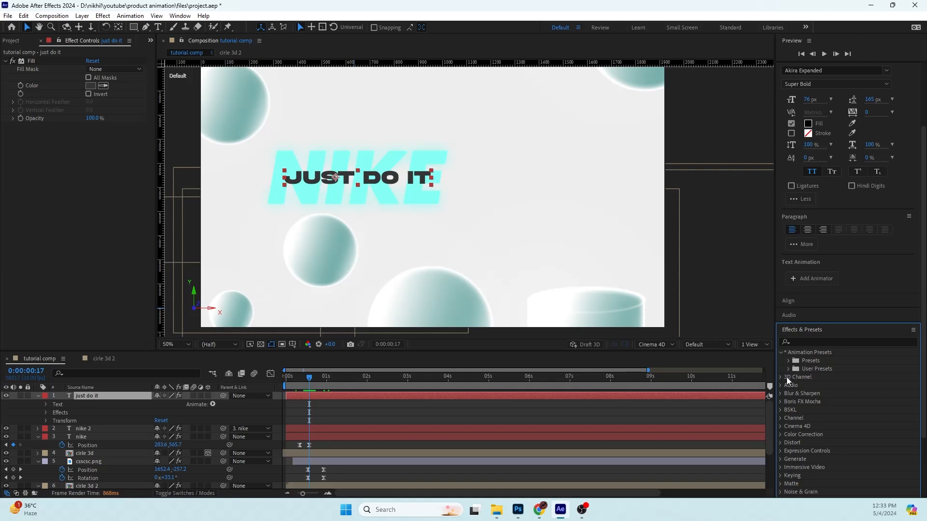
{"action": "scroll", "coordinate": [788, 379], "scroll_direction": "down", "scroll_amount": 2}
{"action": "left_click", "coordinate": [788, 317]}
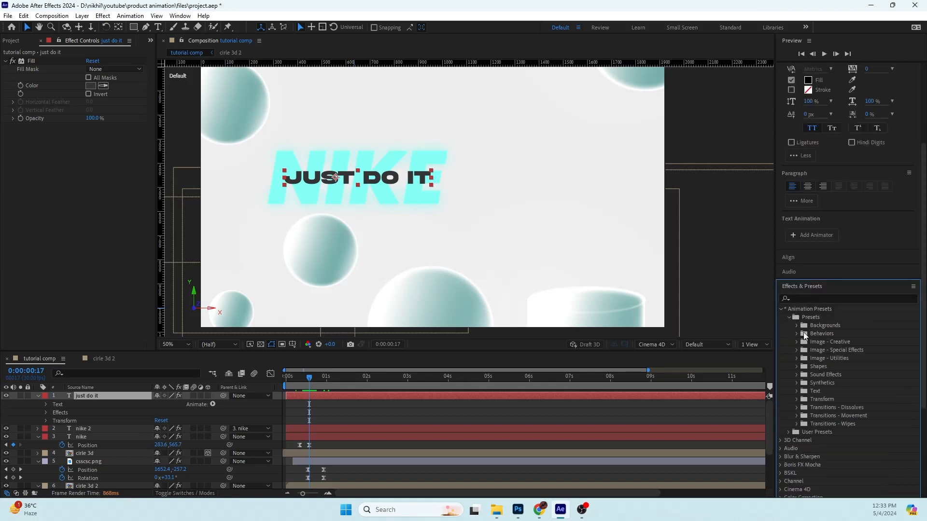
{"action": "left_click", "coordinate": [797, 391]}
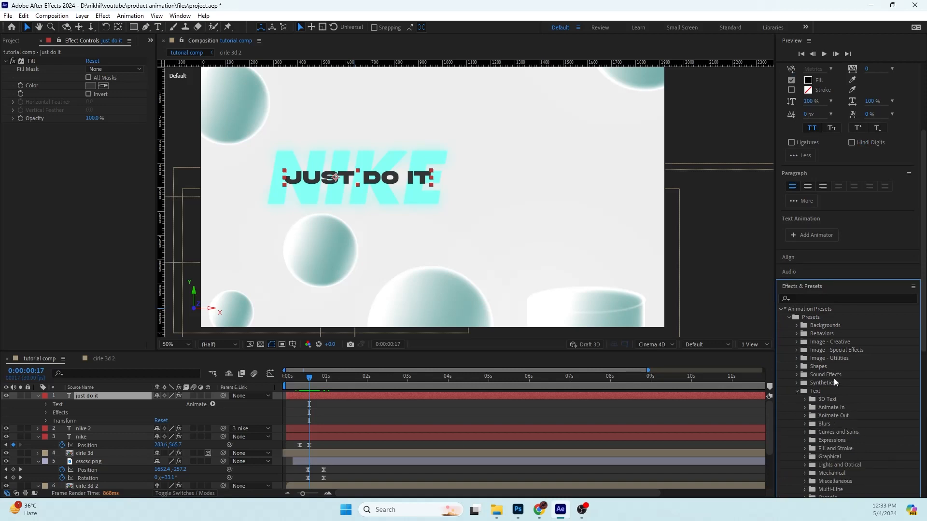
{"action": "scroll", "coordinate": [832, 381], "scroll_direction": "down", "scroll_amount": 4}
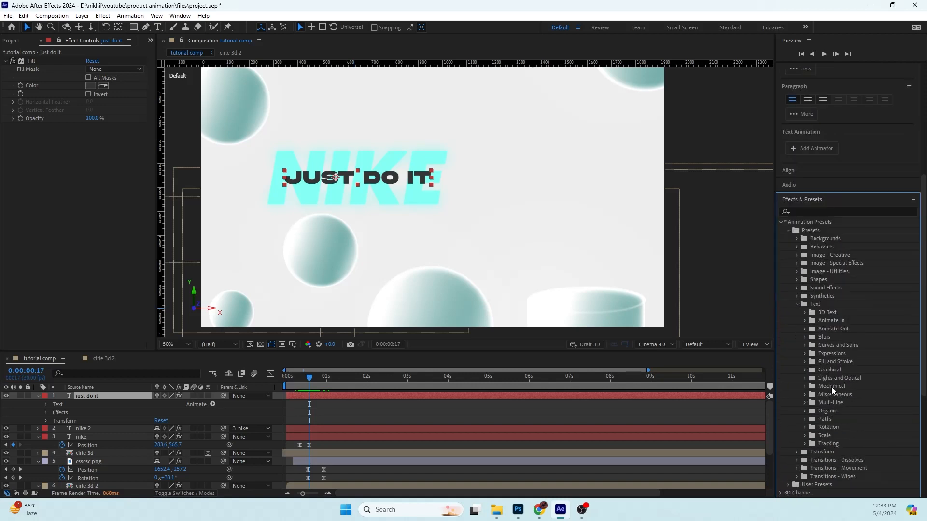
{"action": "left_click", "coordinate": [804, 337]}
{"action": "left_click_drag", "start_coordinate": [840, 345], "coordinate": [324, 398]}
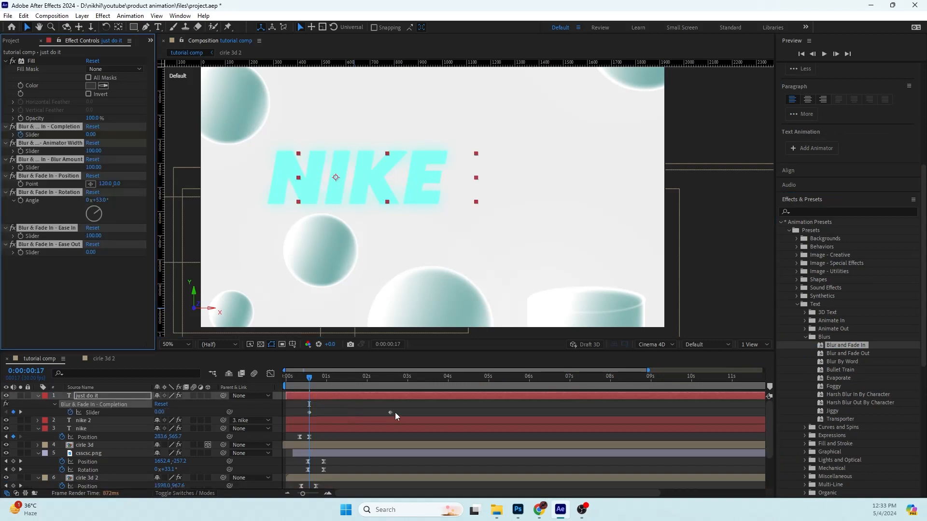
Move the end keyframe of the tagline's blur-in completion to about frame 26 and preview the animation from the start
{"action": "left_click_drag", "start_coordinate": [390, 413], "coordinate": [321, 413]}
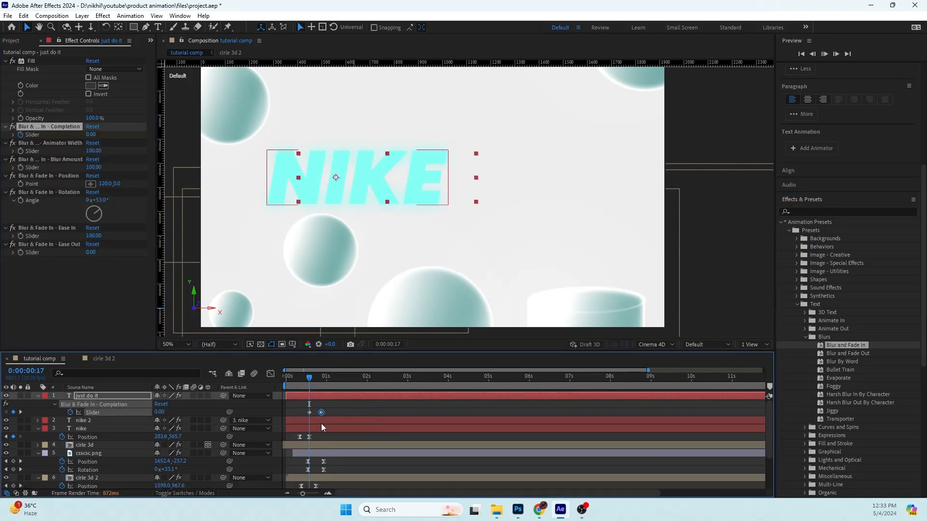
{"action": "key", "text": "space"}
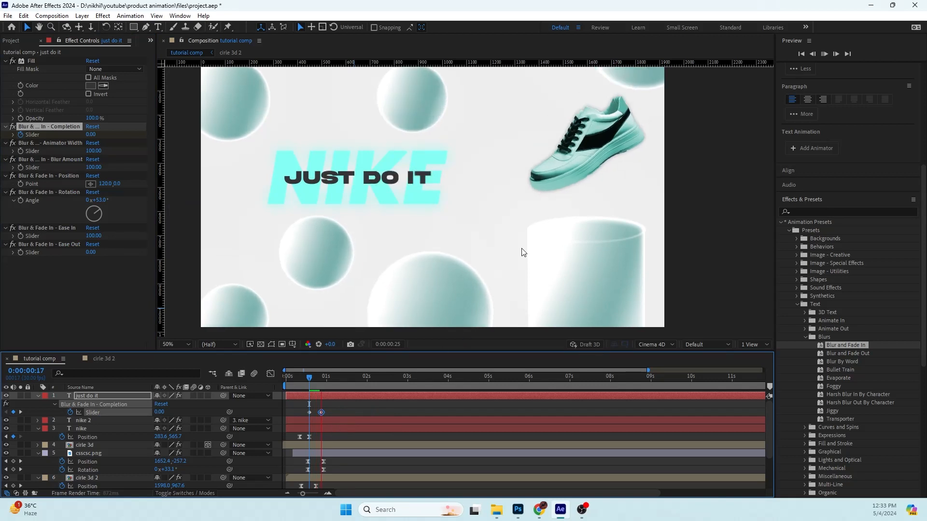
{"action": "scroll", "coordinate": [453, 202], "scroll_direction": "down", "scroll_amount": 2}
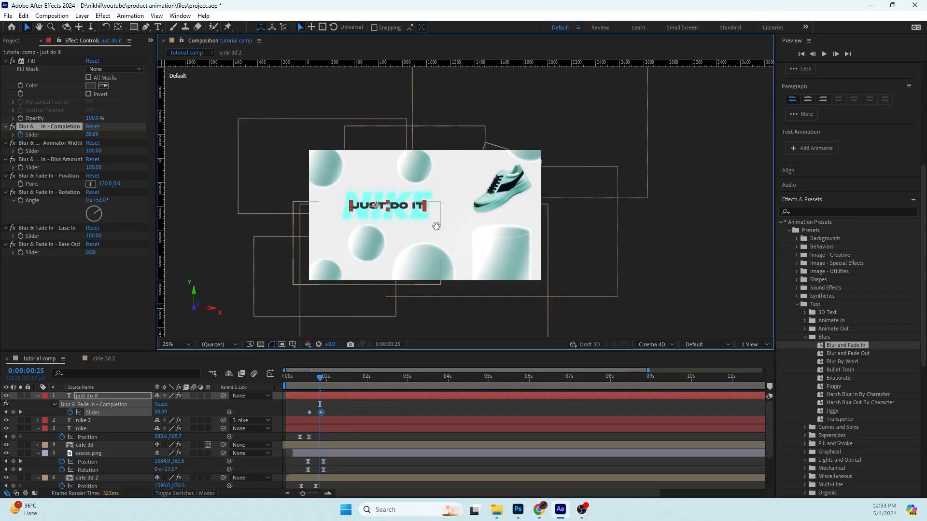
{"action": "left_click_drag", "start_coordinate": [316, 378], "coordinate": [284, 386]}
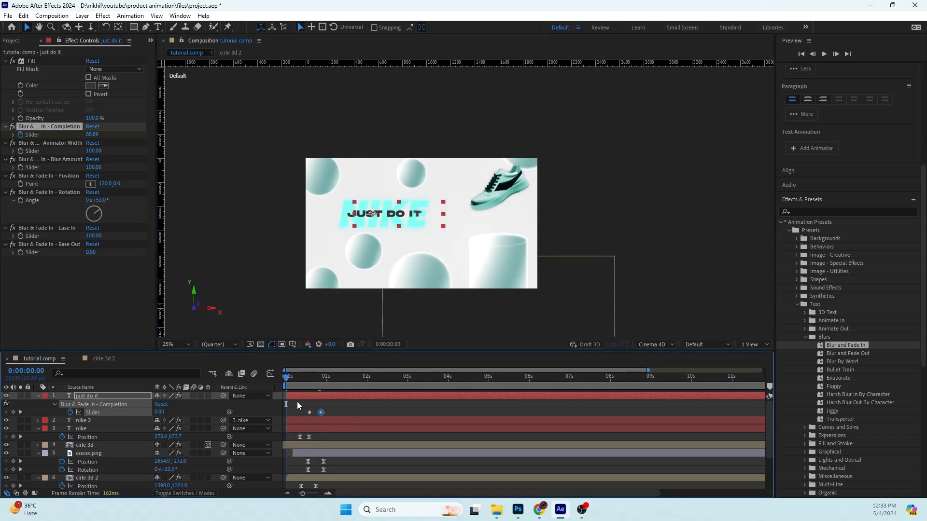
{"action": "key", "text": "space"}
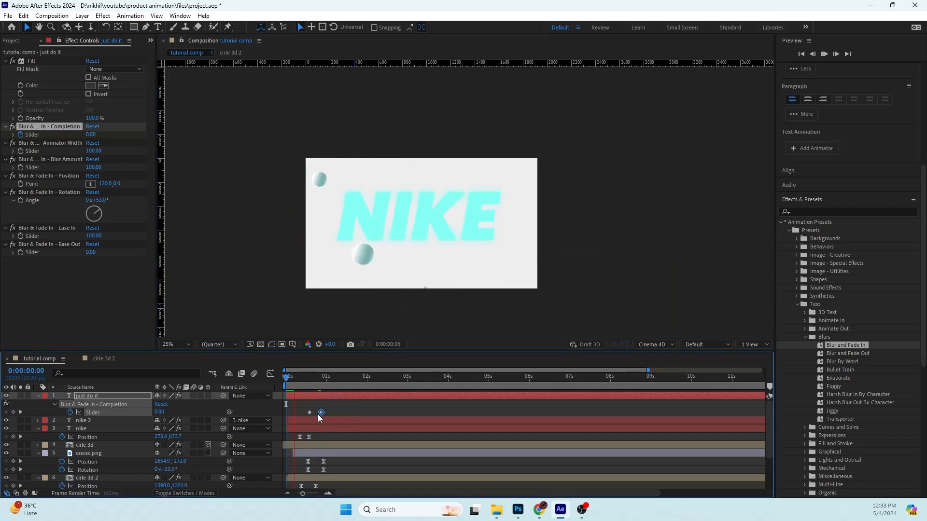
{"action": "key", "text": "space"}
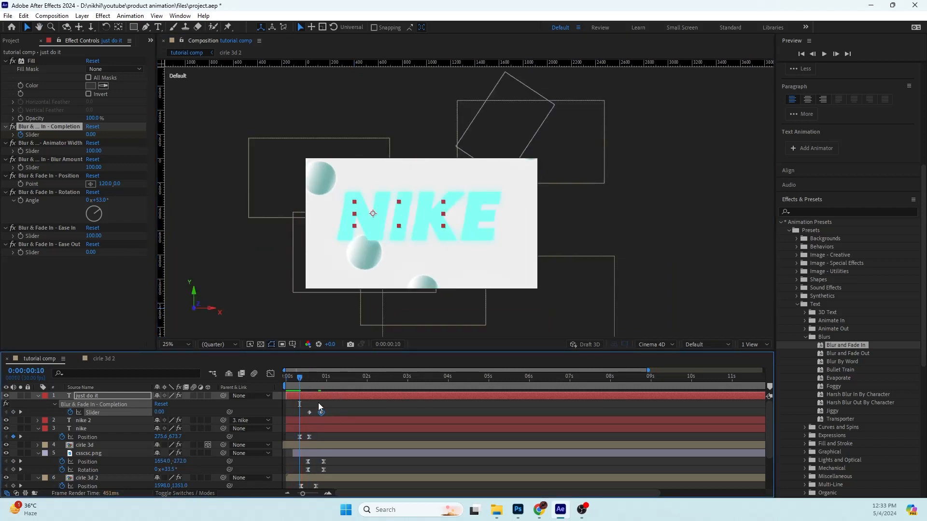
Shift the nike and nike 2 animation earlier and move the just do it layer so its blur-in starts at frame 10
{"action": "left_click", "coordinate": [306, 419]}
{"action": "left_click", "coordinate": [304, 428], "text": "shift"}
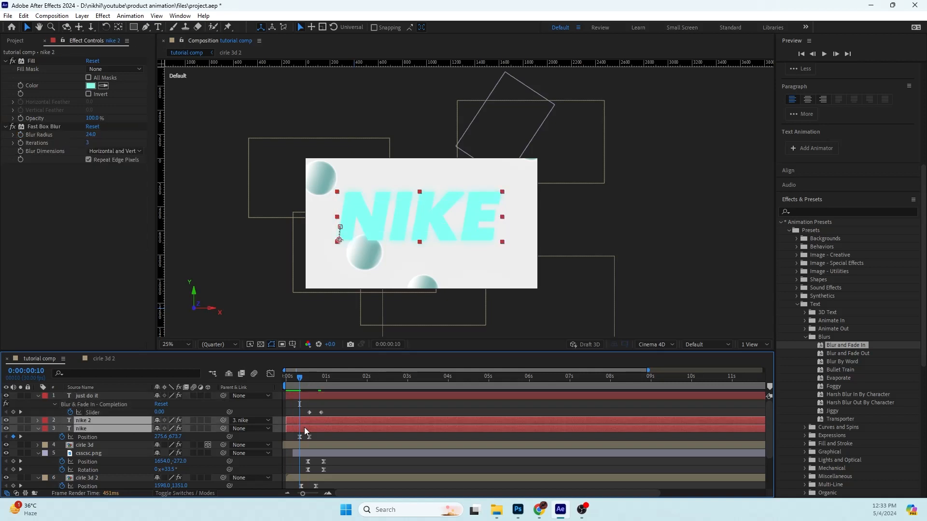
{"action": "key", "text": "u"}
{"action": "key", "text": "u"}
{"action": "key", "text": "u"}
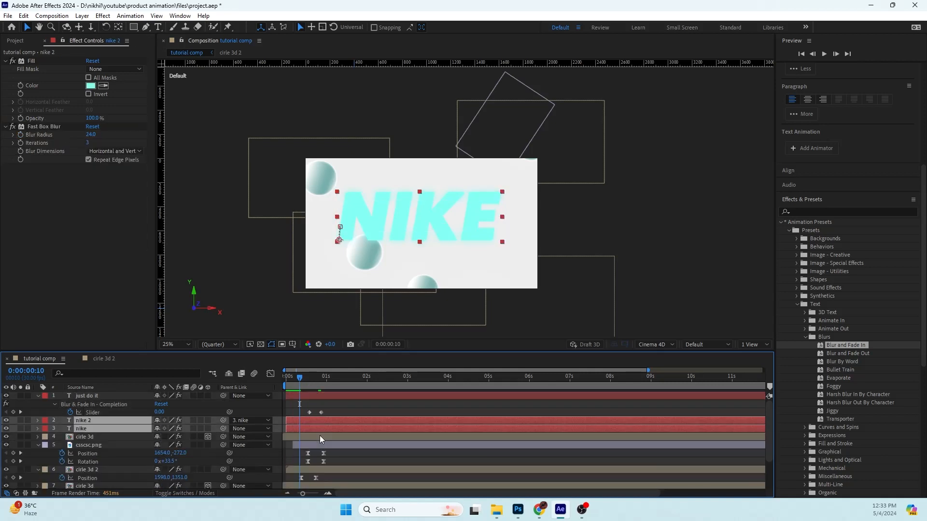
{"action": "key", "text": "u"}
{"action": "left_click_drag", "start_coordinate": [316, 427], "coordinate": [304, 441]}
{"action": "left_click_drag", "start_coordinate": [336, 398], "coordinate": [323, 395]}
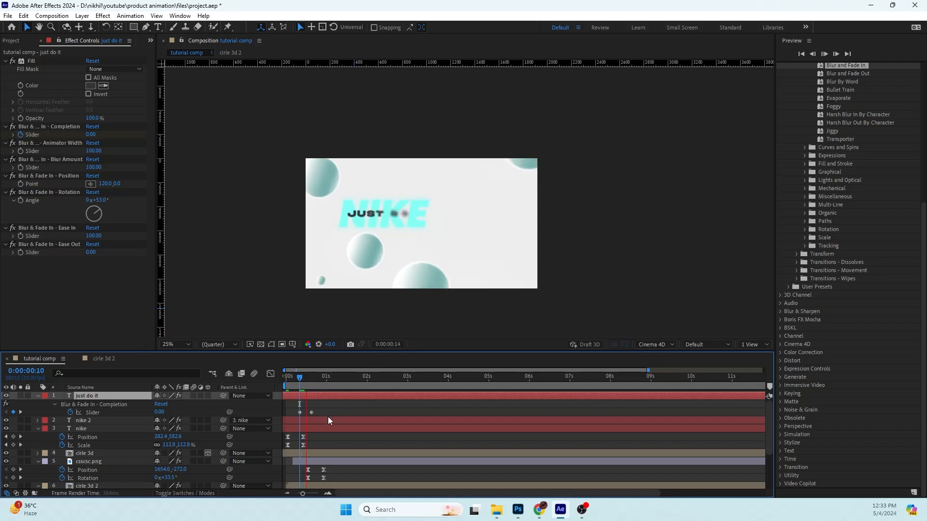
Preview the new timing and enable motion blur for the composition and all layers above bg
{"action": "key", "text": "space"}
{"action": "key", "text": "grave"}
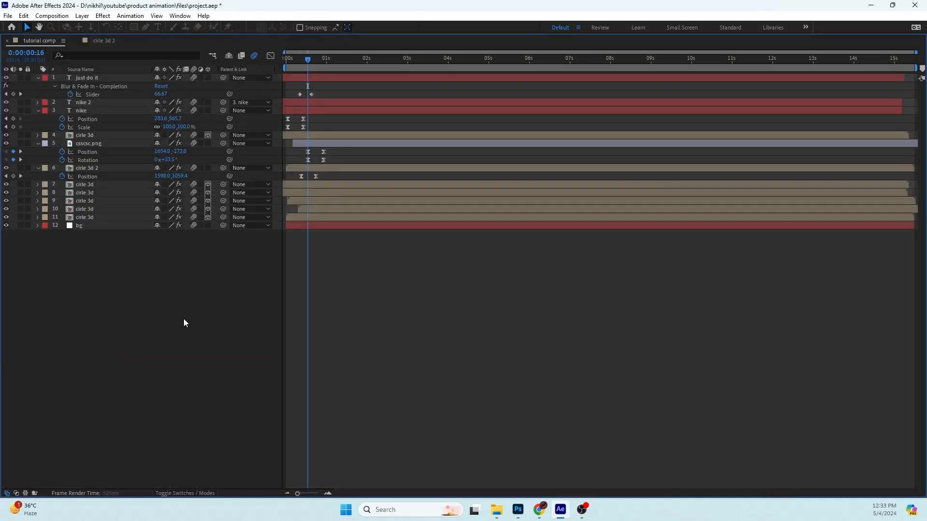
{"action": "key", "text": "grave"}
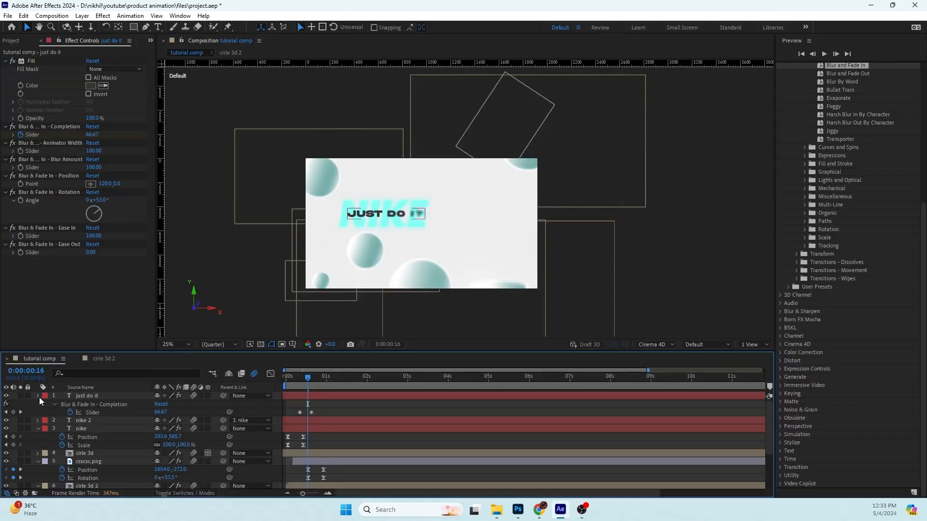
Collapse the just do it layer's properties and add an adjustment layer at the top of the composition
{"action": "left_click", "coordinate": [38, 396]}
{"action": "left_click", "coordinate": [93, 396]}
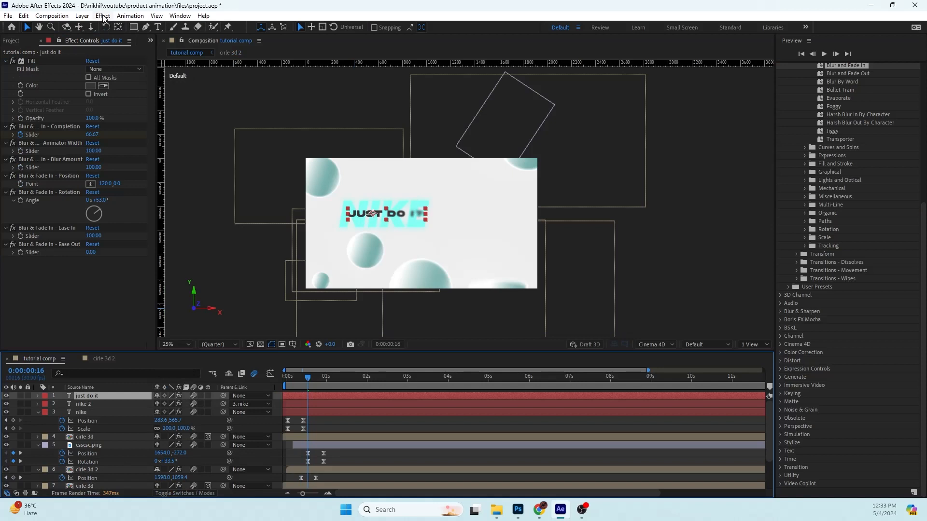
{"action": "left_click", "coordinate": [87, 15]}
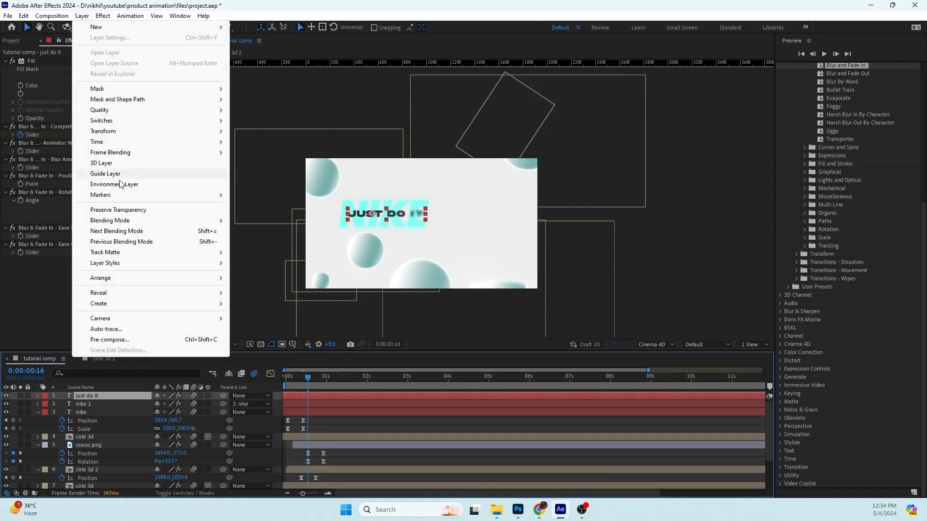
{"action": "mouse_move", "coordinate": [105, 30]}
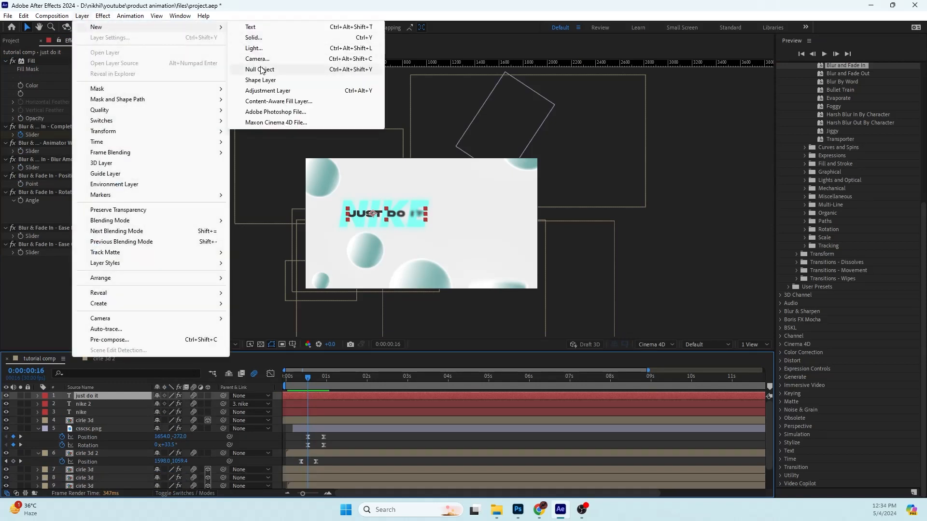
{"action": "left_click", "coordinate": [269, 90]}
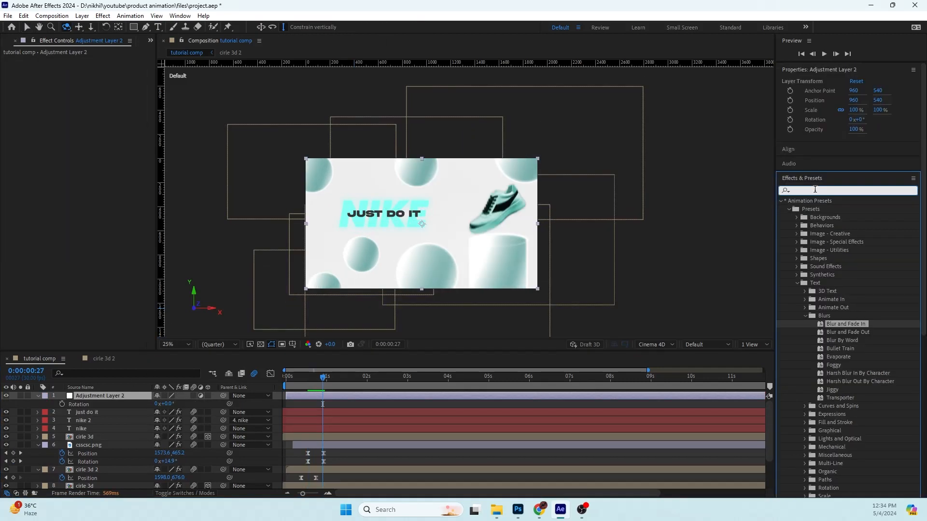
Find the Curves effect in the effects library and apply it to the new adjustment layer
{"action": "left_click", "coordinate": [815, 190]}
{"action": "type", "text": "co"}
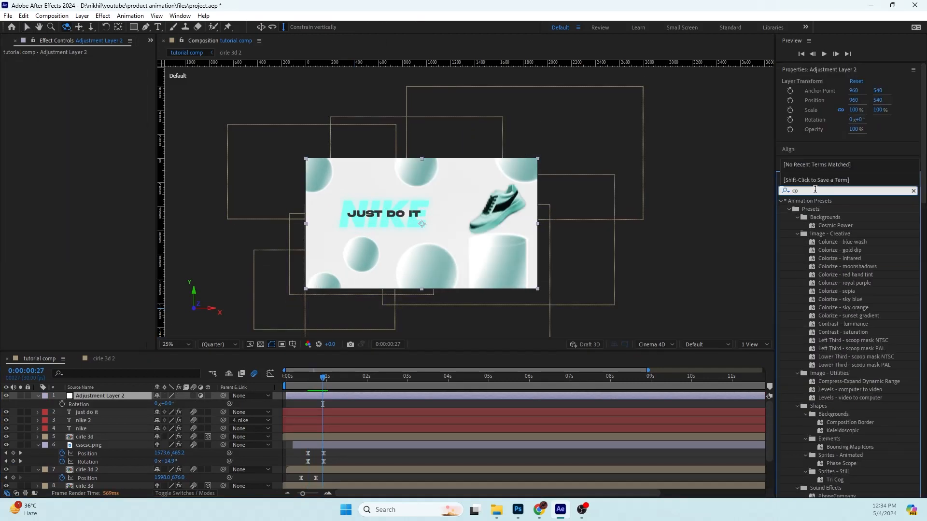
{"action": "key", "text": "BackSpace"}
{"action": "type", "text": "u"}
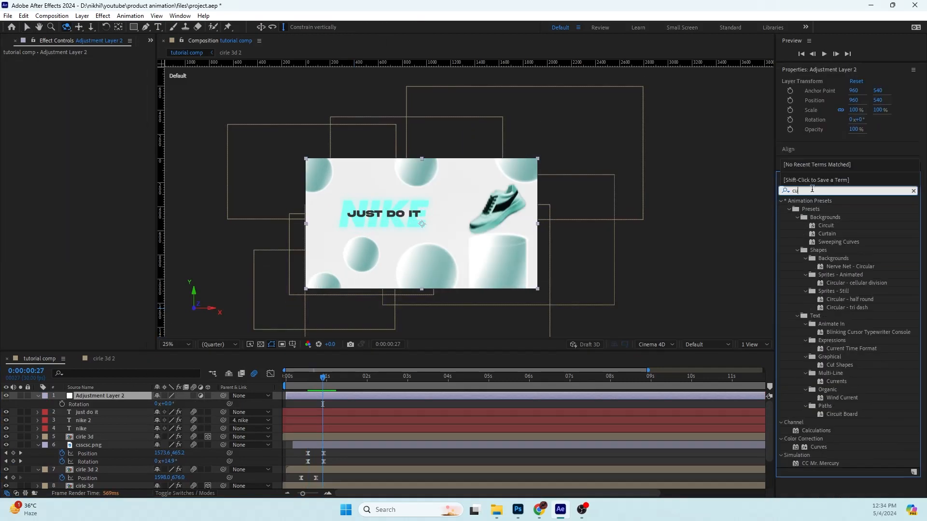
{"action": "type", "text": "rv"}
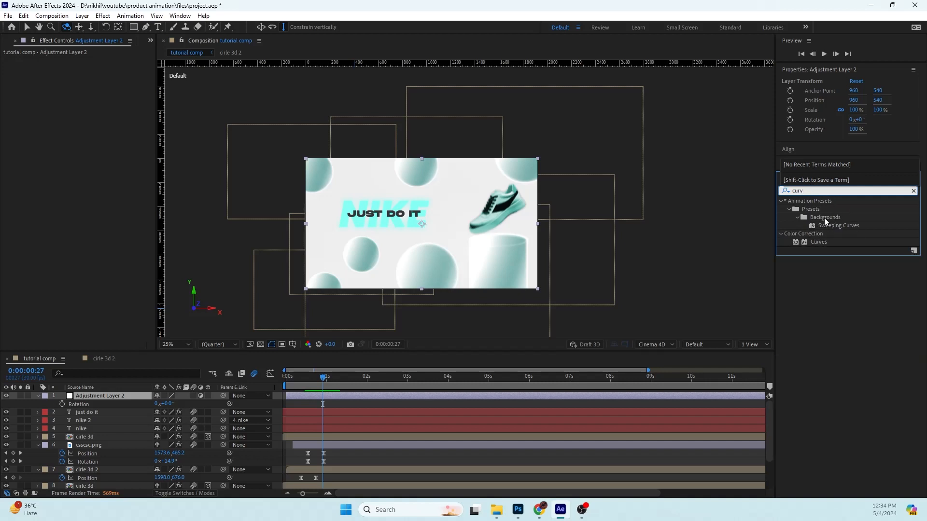
{"action": "left_click_drag", "start_coordinate": [822, 240], "coordinate": [341, 395]}
At 0:00:01:09, raise the upper part of the adjustment layer's RGB curve slightly to brighten the scene
{"action": "key", "text": "v"}
{"action": "key", "text": "period"}
{"action": "key", "text": "period"}
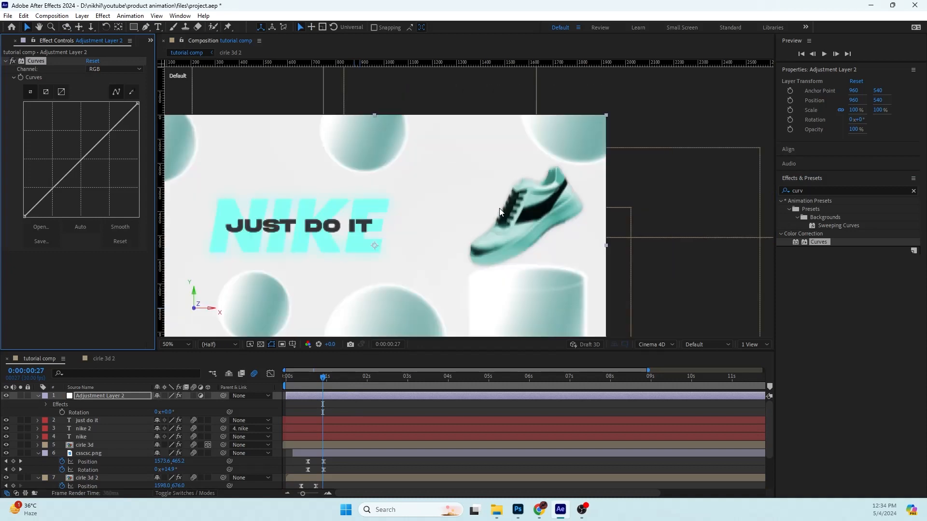
{"action": "left_click", "coordinate": [339, 377]}
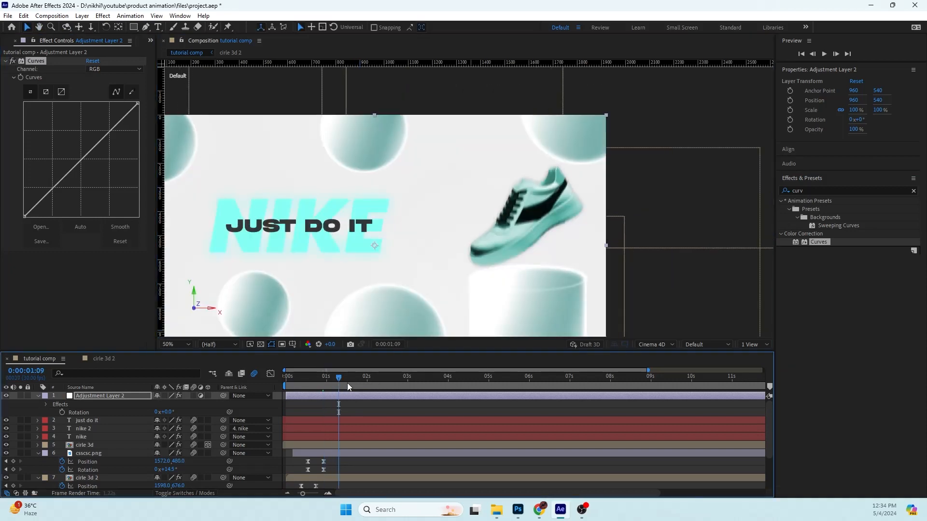
{"action": "left_click_drag", "start_coordinate": [435, 248], "coordinate": [495, 212]}
{"action": "key", "text": "period"}
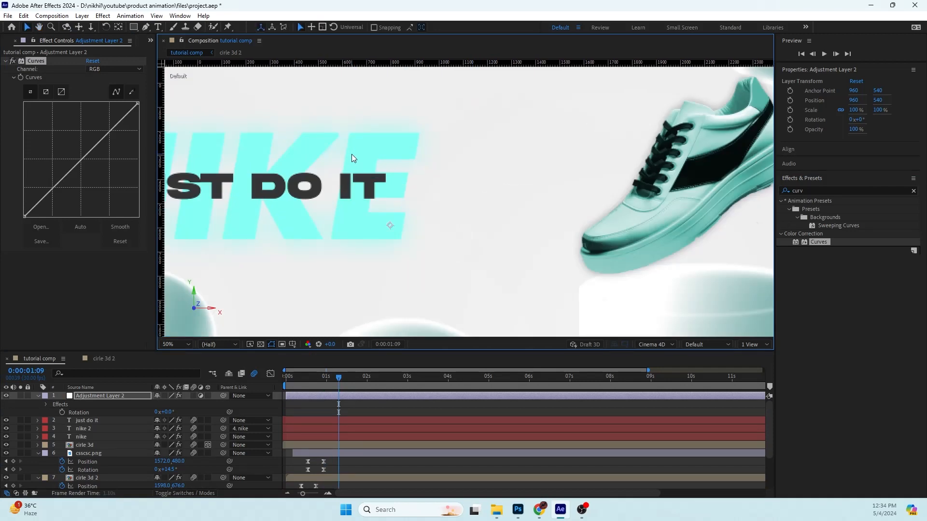
{"action": "scroll", "coordinate": [352, 155], "scroll_direction": "down", "scroll_amount": 2}
{"action": "scroll", "coordinate": [349, 166], "scroll_direction": "up", "scroll_amount": 1}
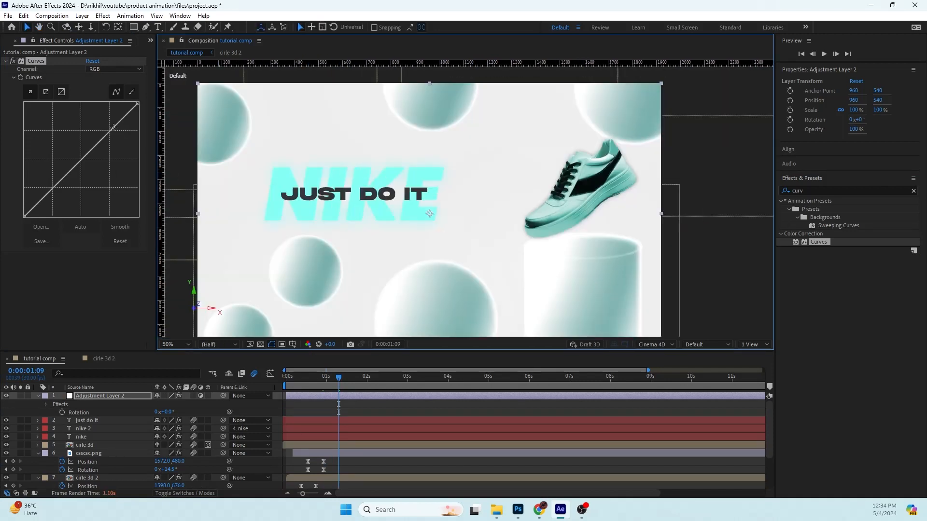
{"action": "left_click_drag", "start_coordinate": [113, 127], "coordinate": [108, 124]}
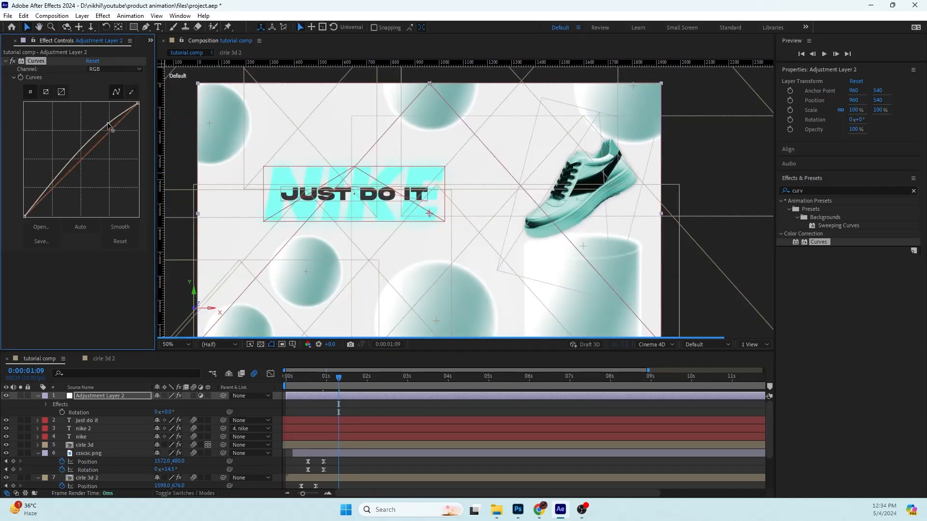
Shape the adjustment layer's RGB curve into a gentle S by lowering the shadows and easing the highlights, and preview the result
{"action": "left_click", "coordinate": [47, 191]}
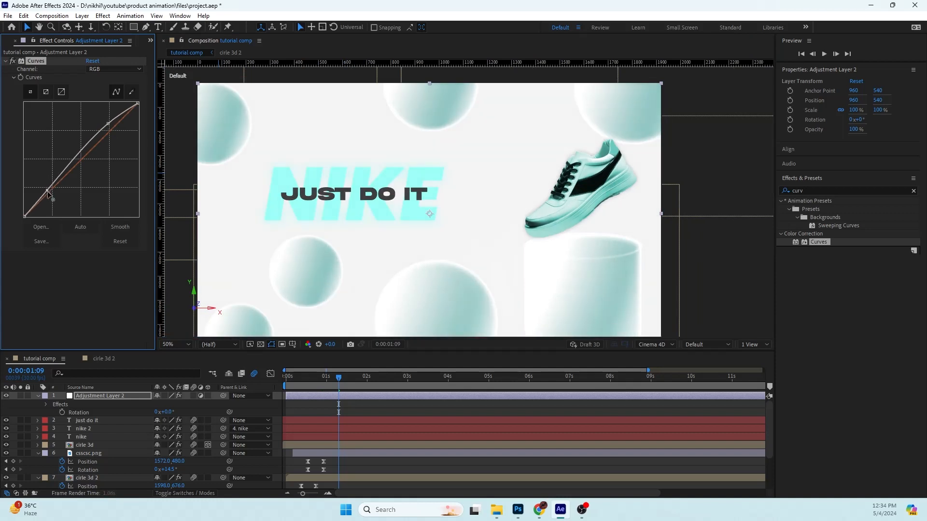
{"action": "left_click_drag", "start_coordinate": [48, 191], "coordinate": [49, 195]}
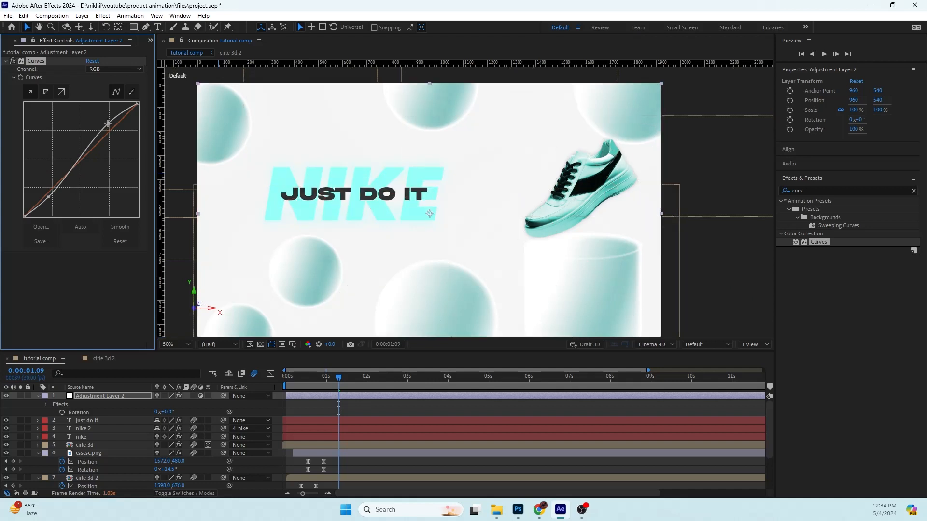
{"action": "left_click_drag", "start_coordinate": [107, 124], "coordinate": [111, 125]}
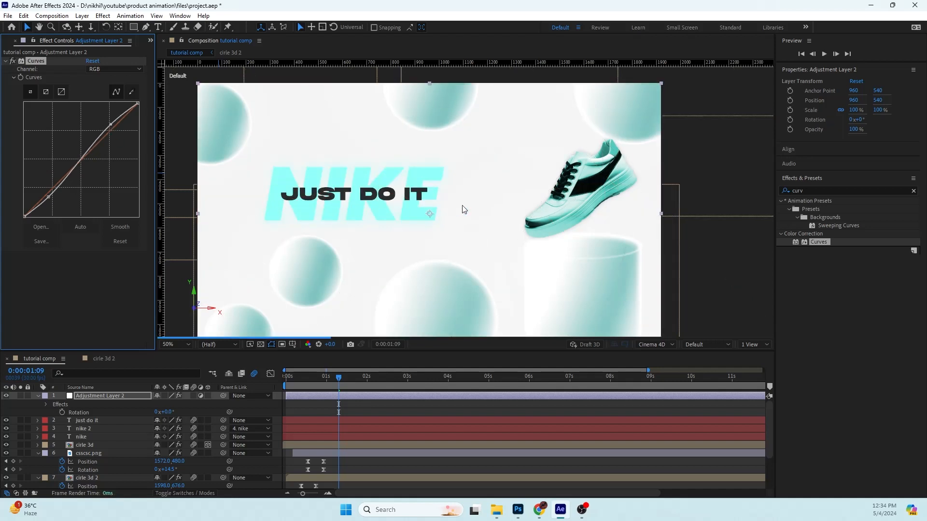
{"action": "key", "text": "comma"}
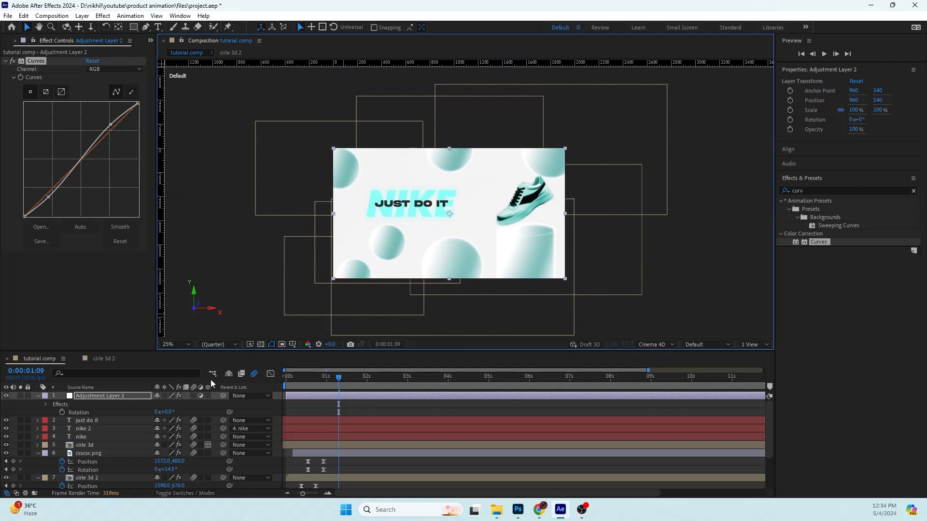
{"action": "left_click", "coordinate": [123, 395]}
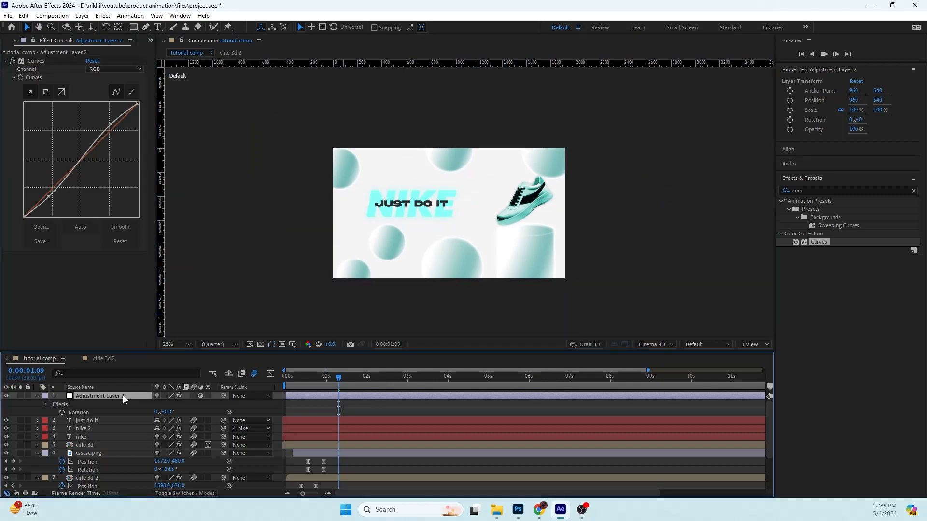
{"action": "key", "text": "space"}
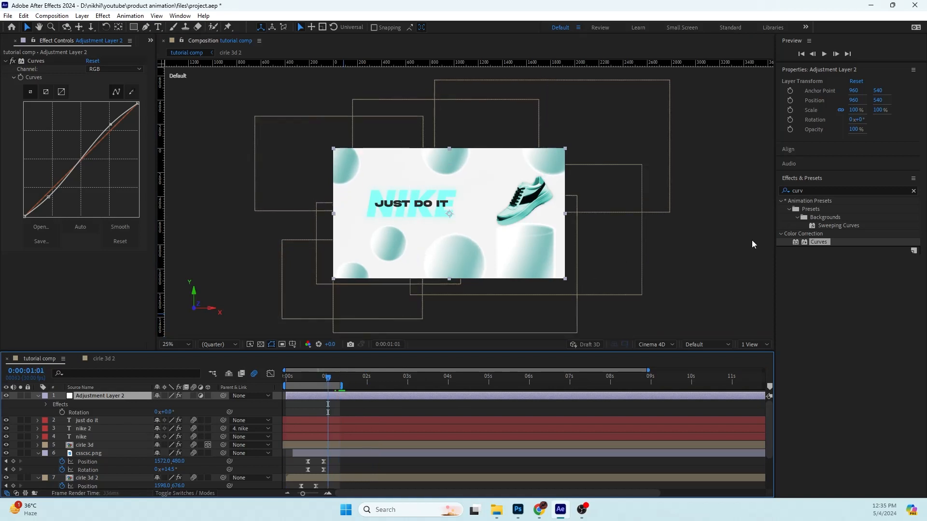
Find the Noise effect in the effects library and apply it to Adjustment Layer 2
{"action": "left_click", "coordinate": [829, 192]}
{"action": "key", "text": "BackSpace"}
{"action": "key", "text": "BackSpace"}
{"action": "key", "text": "BackSpace"}
{"action": "key", "text": "BackSpace"}
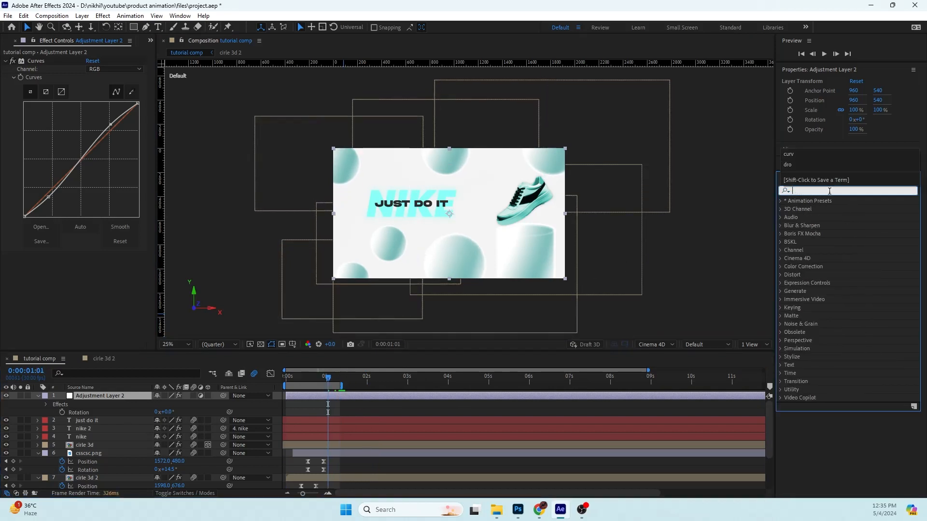
{"action": "type", "text": "noise"}
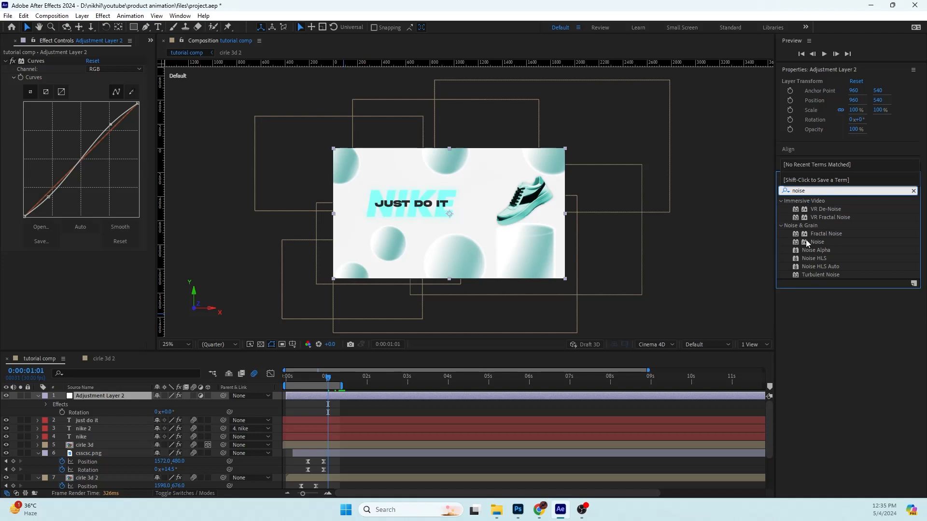
{"action": "left_click_drag", "start_coordinate": [817, 243], "coordinate": [425, 396]}
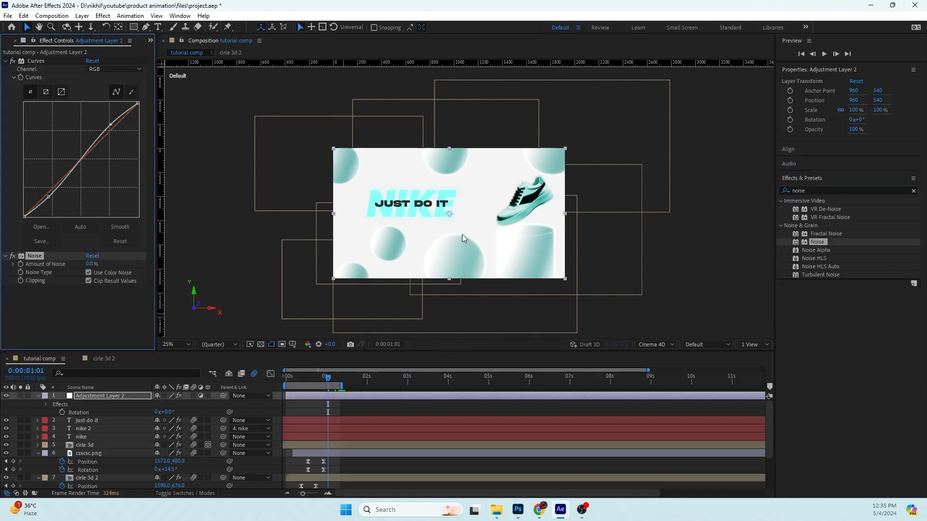
Turn off colour noise and result clipping in the Noise effect and set its amount to 5%
{"action": "scroll", "coordinate": [462, 234], "scroll_direction": "up", "scroll_amount": 4}
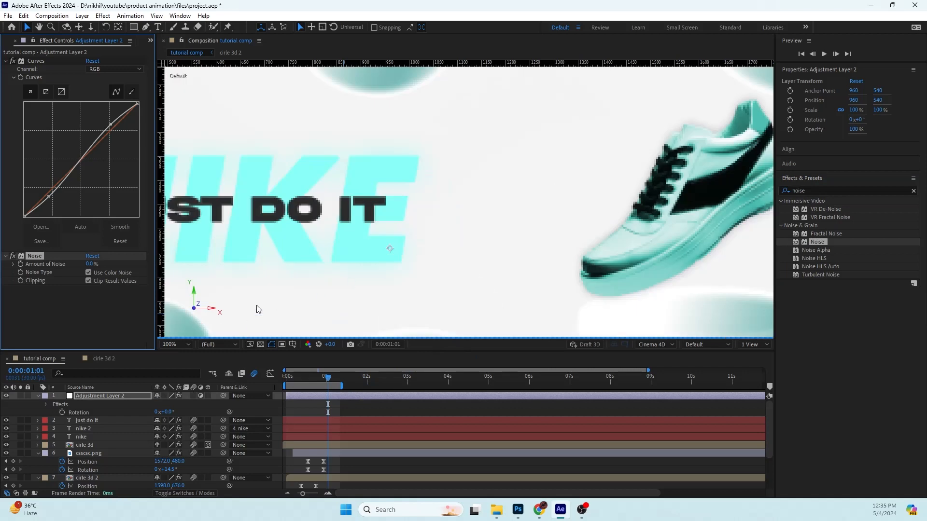
{"action": "left_click", "coordinate": [89, 272]}
{"action": "left_click", "coordinate": [88, 281]}
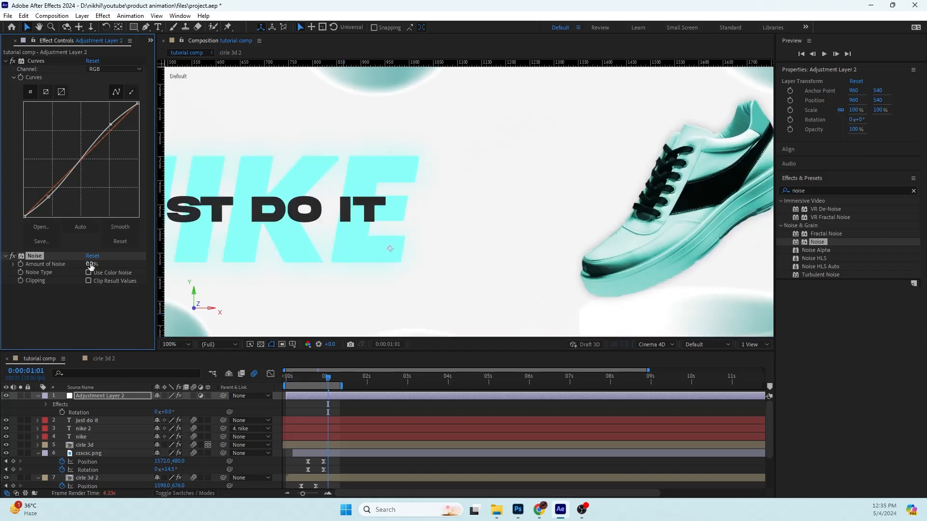
{"action": "left_click_drag", "start_coordinate": [96, 264], "coordinate": [99, 264]}
{"action": "left_click", "coordinate": [94, 264]}
{"action": "type", "text": "5"}
{"action": "key", "text": "Return"}
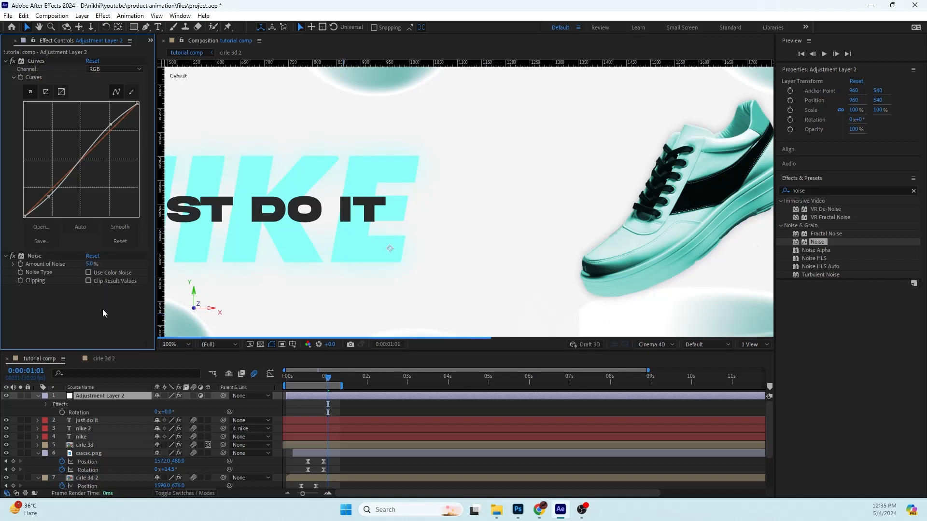
Extend the work area to a little past 2 seconds and preview the animation from the start
{"action": "scroll", "coordinate": [410, 259], "scroll_direction": "down", "scroll_amount": 4}
{"action": "left_click", "coordinate": [285, 387]}
{"action": "left_click", "coordinate": [326, 410]}
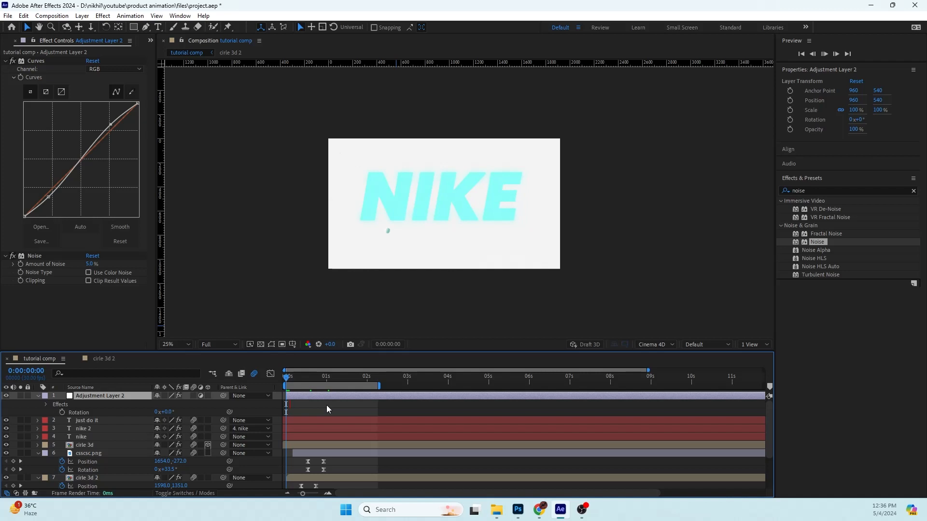
{"action": "left_click_drag", "start_coordinate": [289, 378], "coordinate": [285, 379]}
{"action": "key", "text": "space"}
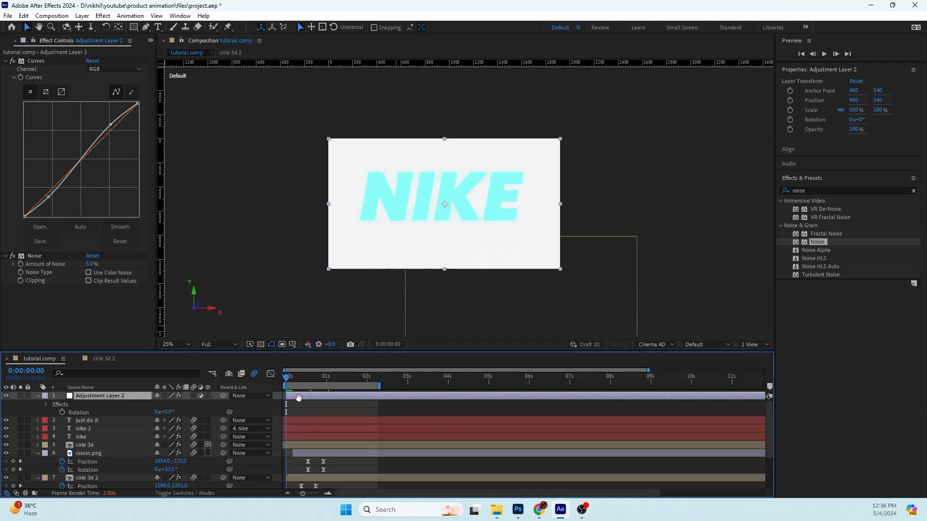
{"action": "left_click", "coordinate": [292, 379]}
{"action": "left_click_drag", "start_coordinate": [295, 383], "coordinate": [269, 383]}
{"action": "key", "text": "space"}
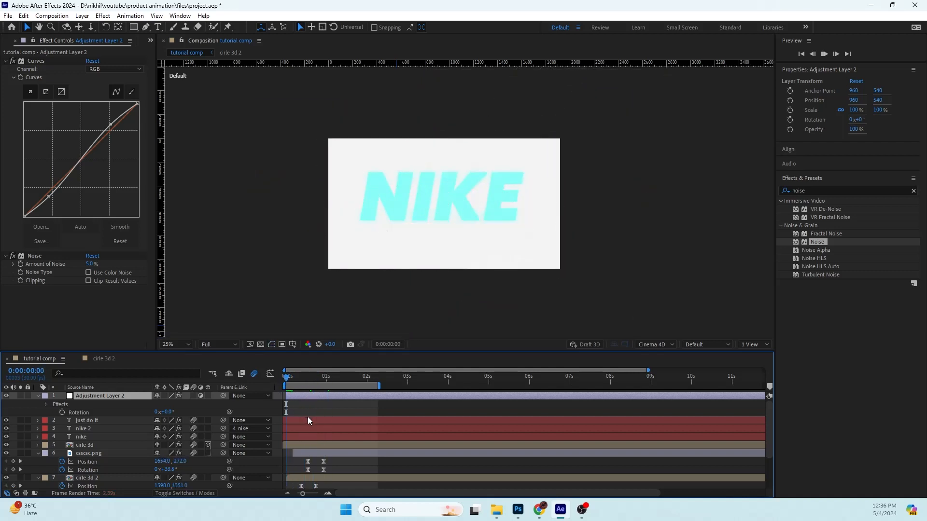
Lower the preview resolution to Quarter and replay the animation from the start
{"action": "left_click", "coordinate": [228, 344]}
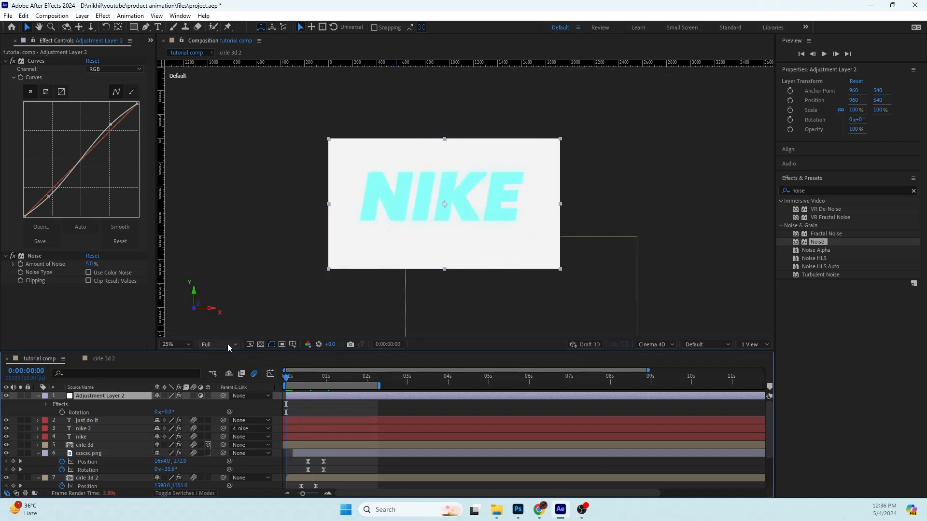
{"action": "left_click", "coordinate": [230, 382]}
{"action": "key", "text": "space"}
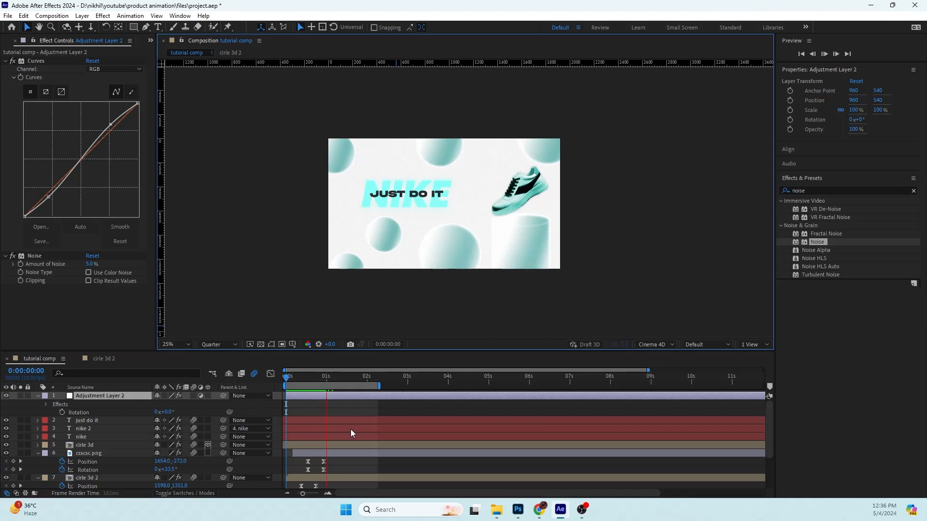
{"action": "key", "text": "space"}
{"action": "left_click_drag", "start_coordinate": [324, 379], "coordinate": [283, 381]}
{"action": "key", "text": "space"}
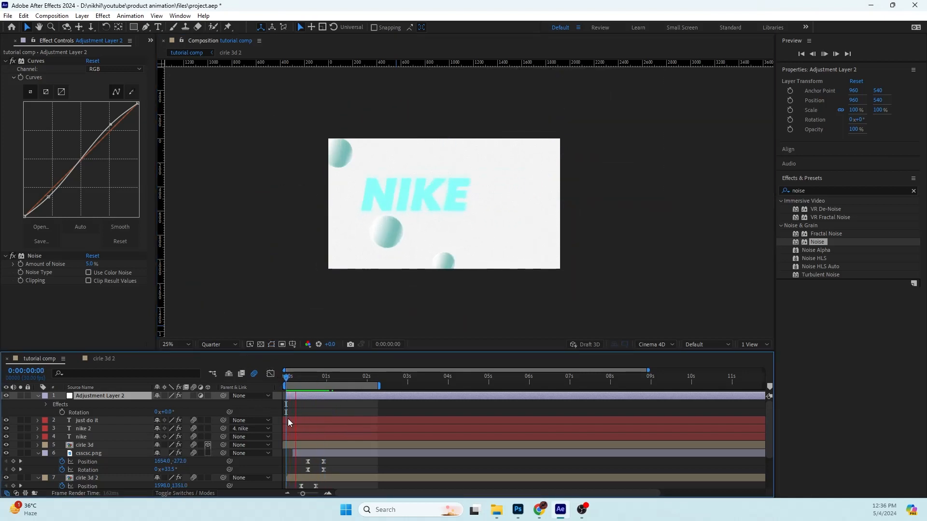
{"action": "key", "text": "space"}
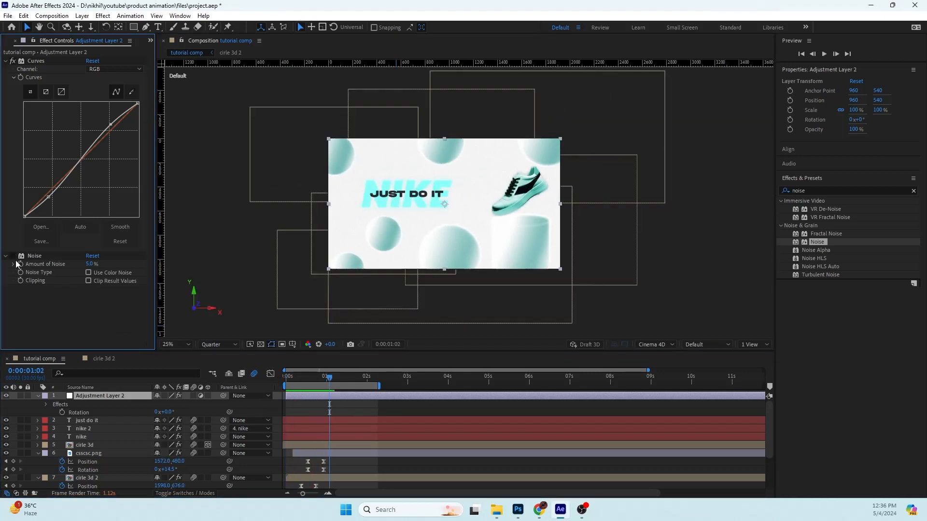
Disable the Noise effect on the adjustment layer and replay the animation from the start
{"action": "left_click_drag", "start_coordinate": [331, 383], "coordinate": [276, 386]}
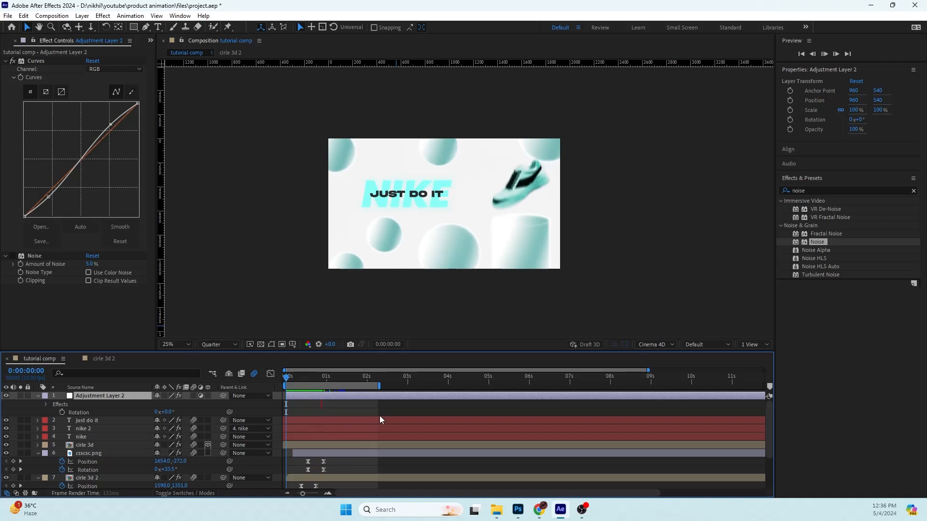
{"action": "key", "text": "space"}
{"action": "left_click_drag", "start_coordinate": [322, 381], "coordinate": [285, 381]}
{"action": "key", "text": "space"}
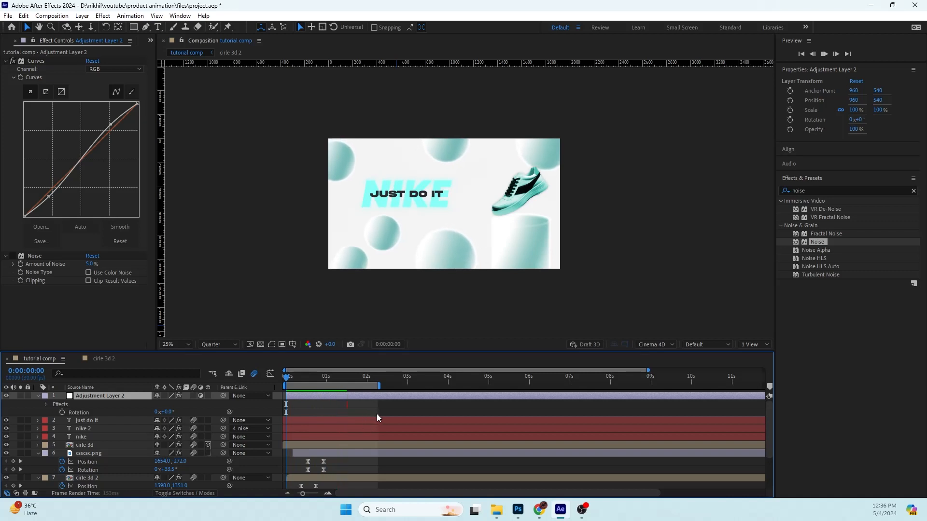
{"action": "key", "text": "space"}
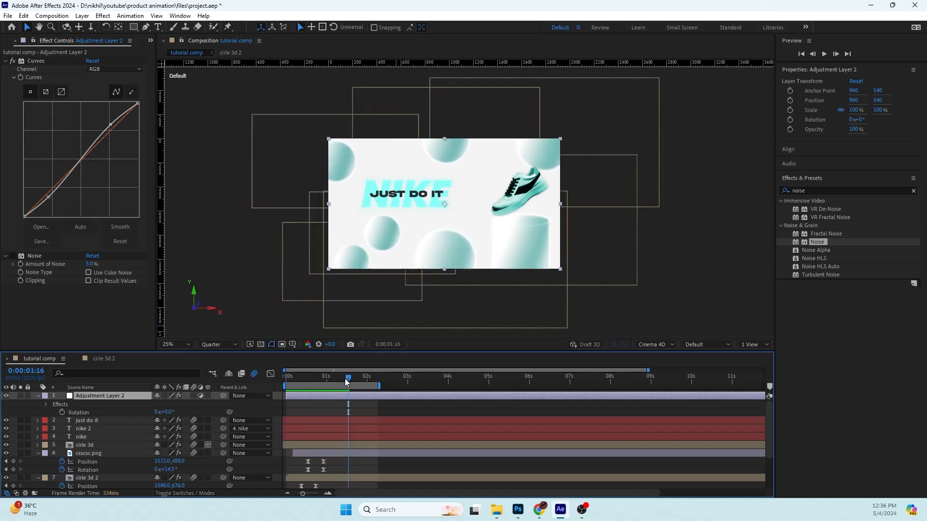
Examine the frame at 0:00:01:11 close up, from the title to the spheres along its lower edge
{"action": "mouse_move", "coordinate": [345, 382]}
{"action": "left_mouse_down"}
{"action": "mouse_move", "coordinate": [295, 378]}
{"action": "mouse_move", "coordinate": [341, 384]}
{"action": "left_mouse_up"}
{"action": "scroll", "coordinate": [422, 116], "scroll_direction": "up", "scroll_amount": 2}
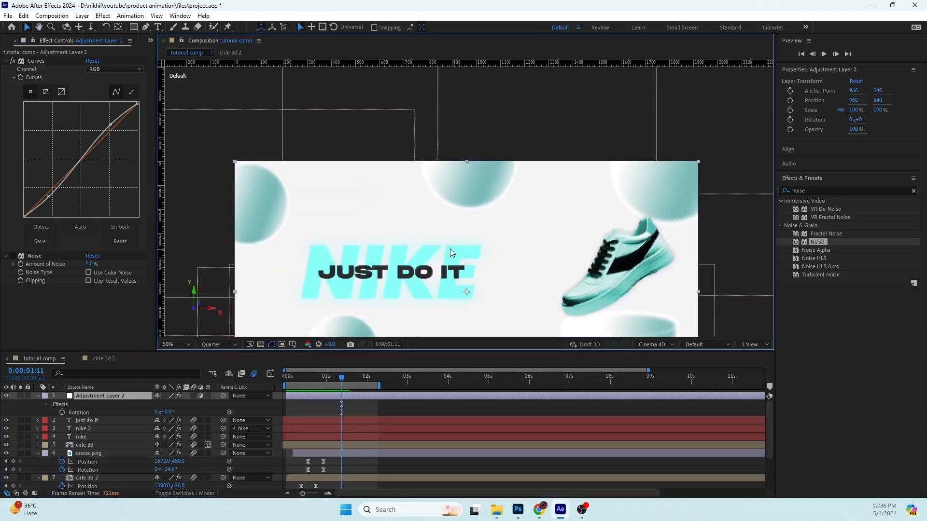
{"action": "scroll", "coordinate": [420, 224], "scroll_direction": "up", "scroll_amount": 1}
{"action": "left_click_drag", "start_coordinate": [419, 224], "coordinate": [439, 267]}
{"action": "left_click_drag", "start_coordinate": [333, 214], "coordinate": [468, 143]}
{"action": "scroll", "coordinate": [402, 156], "scroll_direction": "down", "scroll_amount": 1}
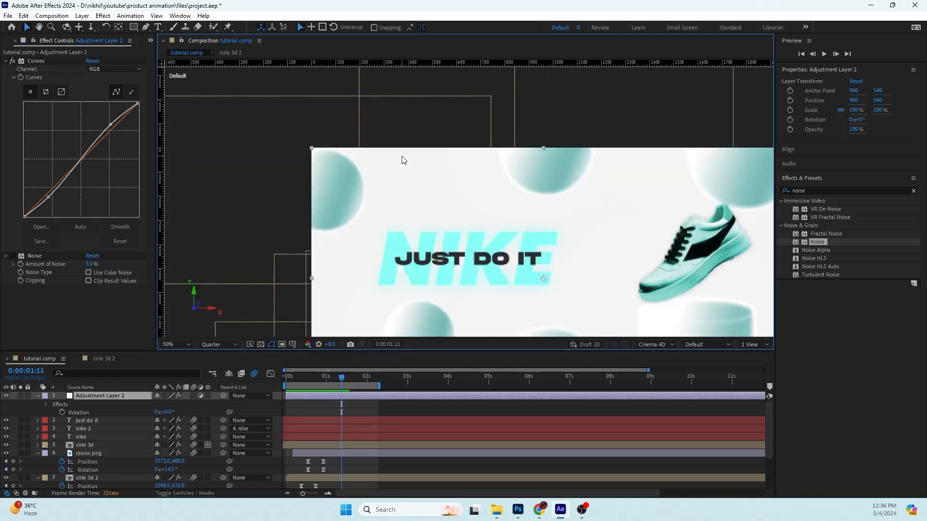
{"action": "left_click_drag", "start_coordinate": [488, 208], "coordinate": [406, 87]}
{"action": "scroll", "coordinate": [361, 261], "scroll_direction": "up", "scroll_amount": 1}
{"action": "left_click_drag", "start_coordinate": [304, 267], "coordinate": [484, 115]}
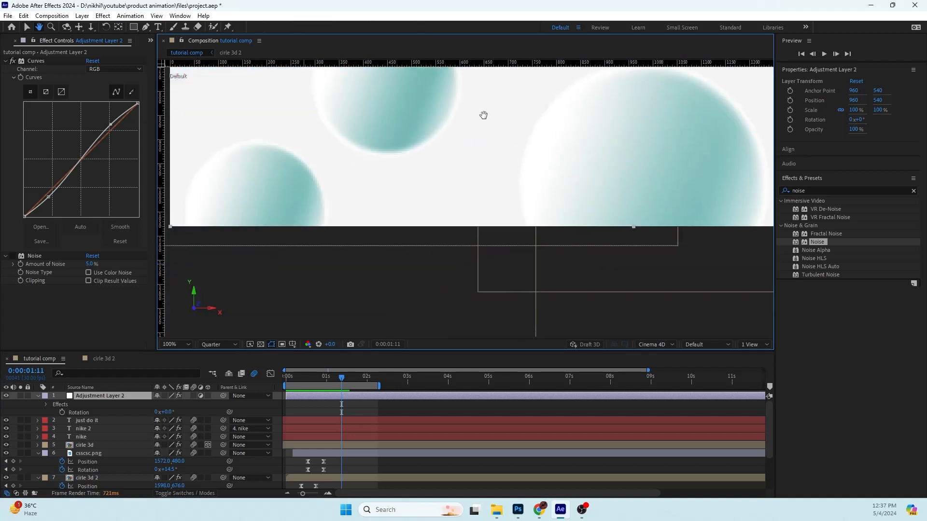
{"action": "key", "text": "v"}
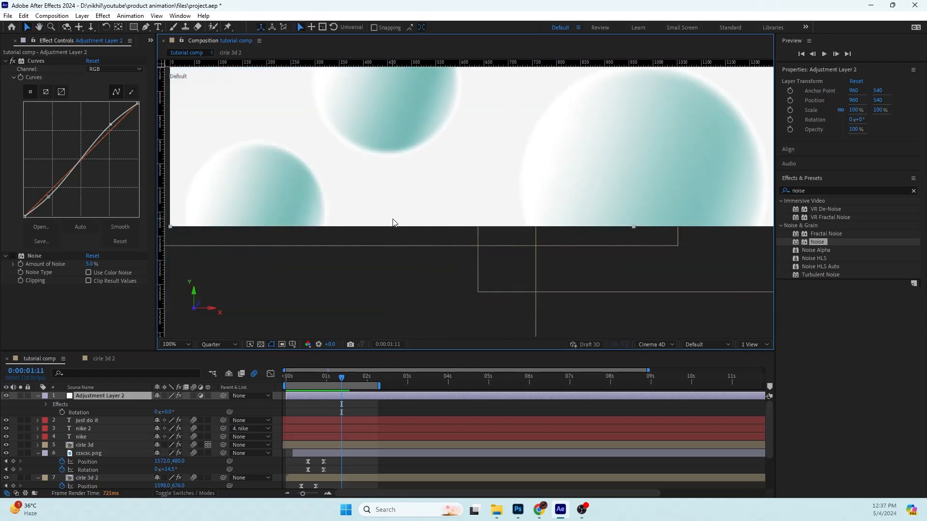
{"action": "left_click_drag", "start_coordinate": [475, 181], "coordinate": [459, 208]}
Add a text layer reading "nike10.32" near the frame's lower edge, between the small spheres and the large one
{"action": "left_click", "coordinate": [153, 28]}
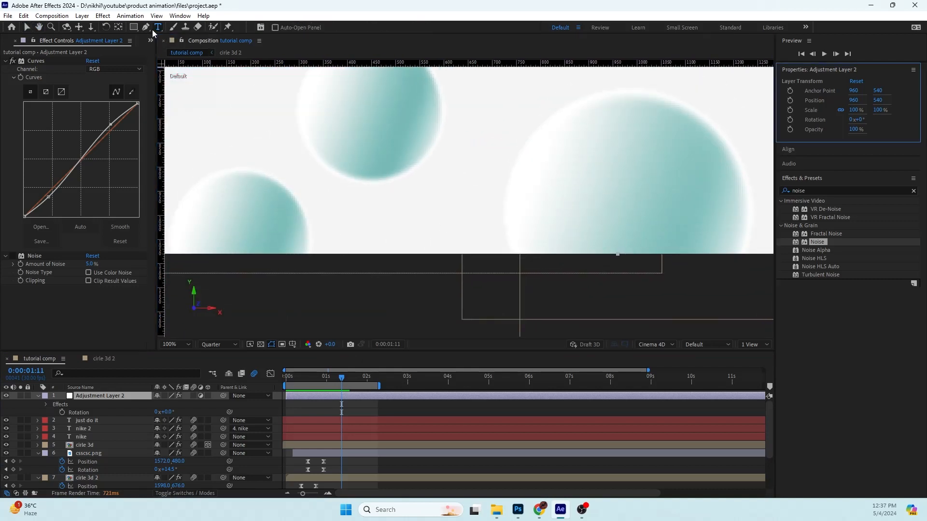
{"action": "left_click", "coordinate": [379, 231]}
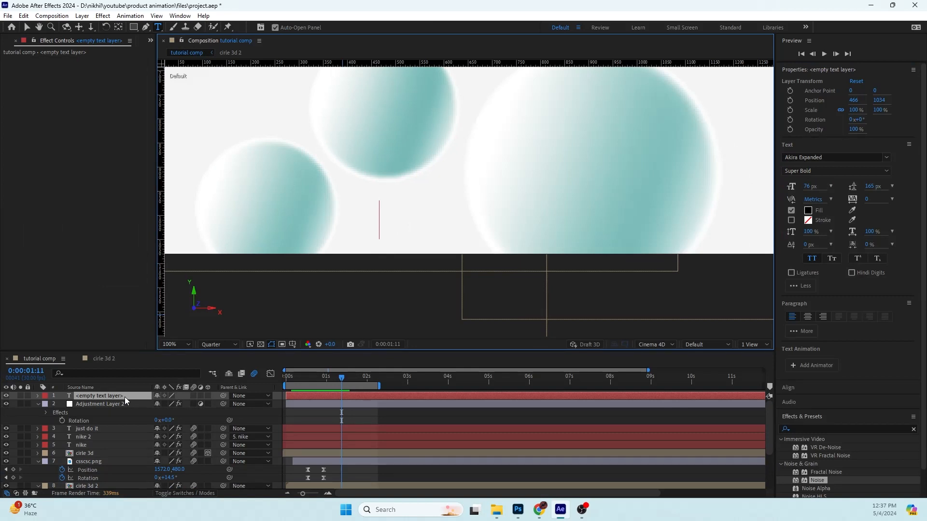
{"action": "type", "text": "nike1"}
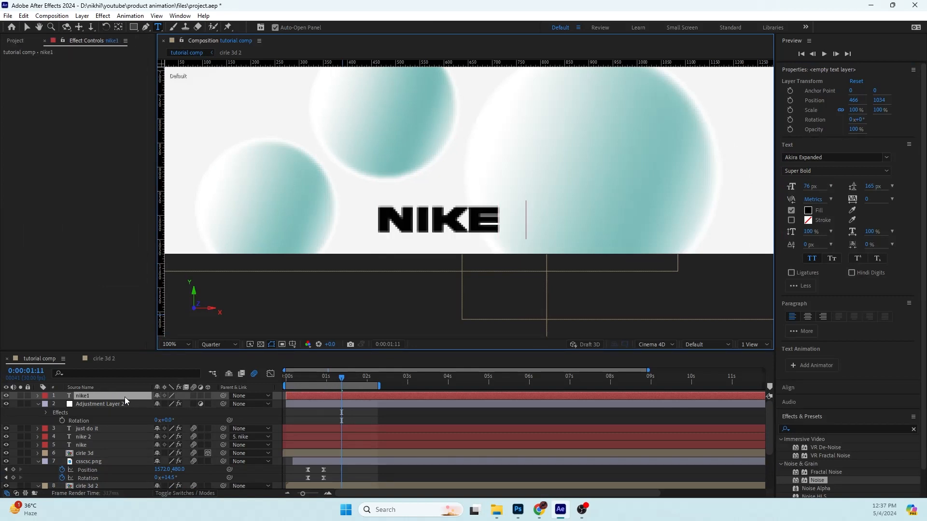
{"action": "type", "text": "0.32"}
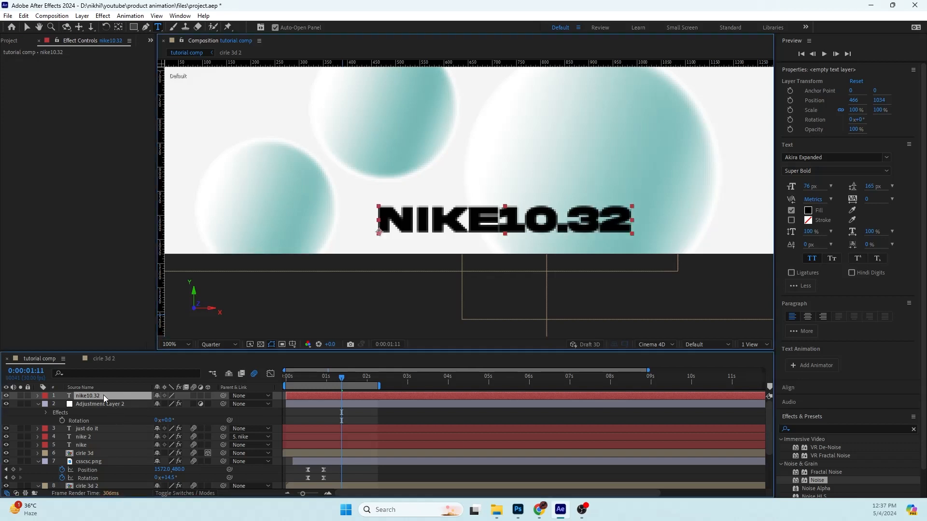
Set the nike10.32 text's font to Archivo ExtraLight
{"action": "double_click", "coordinate": [103, 395]}
{"action": "left_click", "coordinate": [824, 173]}
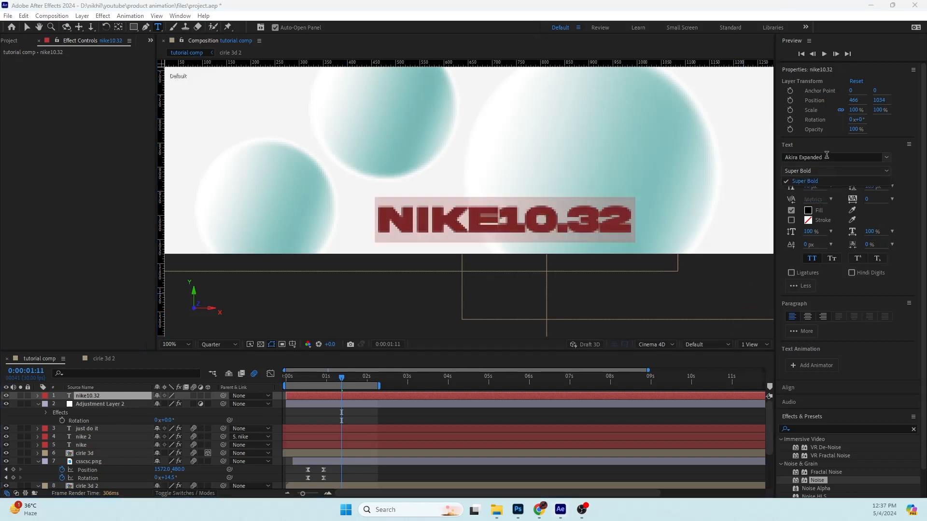
{"action": "left_click", "coordinate": [826, 157]}
{"action": "left_click", "coordinate": [843, 249]}
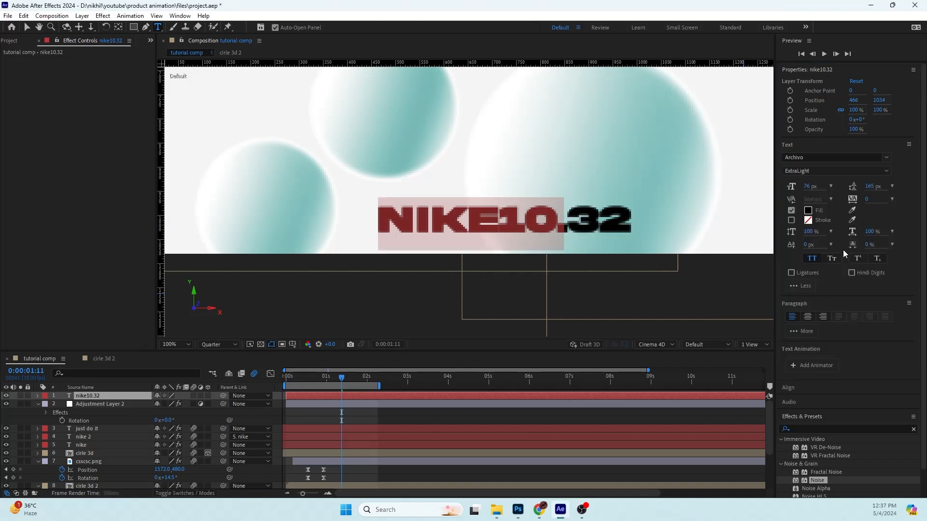
{"action": "left_click", "coordinate": [385, 415]}
Move the nike10.32 text to about 406, 1045 beside the lower-left spheres and scale it to 40%
{"action": "left_click_drag", "start_coordinate": [496, 215], "coordinate": [395, 249]}
{"action": "key", "text": "v"}
{"action": "key", "text": "s"}
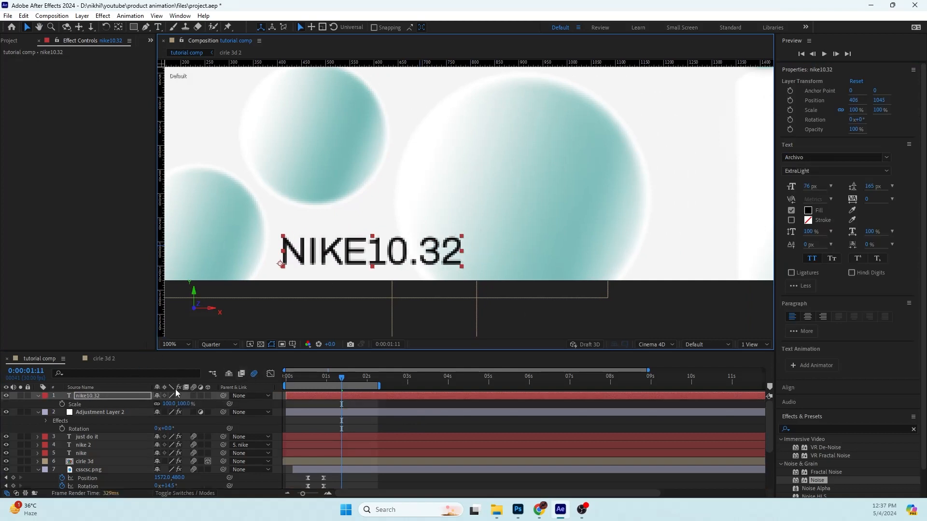
{"action": "left_click", "coordinate": [168, 404]}
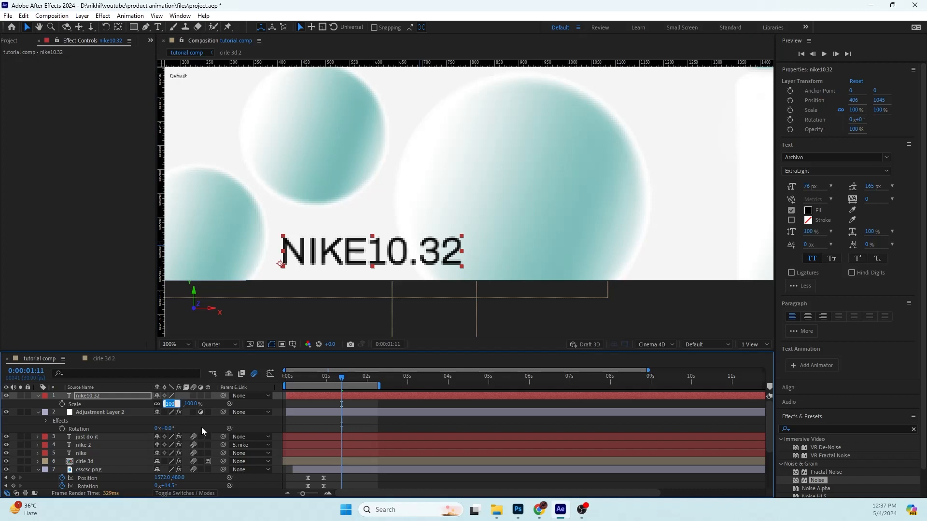
{"action": "type", "text": "3"}
{"action": "type", "text": "0"}
{"action": "left_click", "coordinate": [360, 401]}
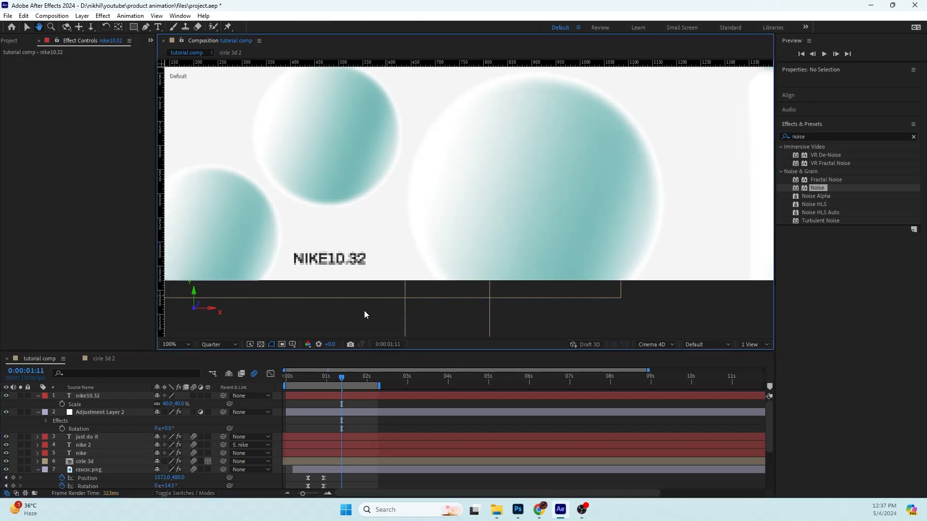
Set the scale of the nike10.32 text to 50%
{"action": "left_click", "coordinate": [180, 404]}
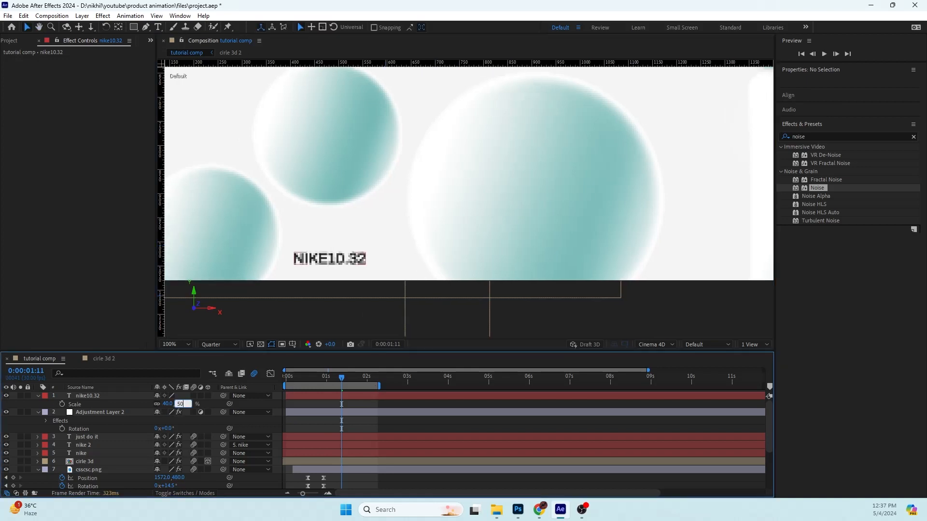
{"action": "left_click", "coordinate": [352, 404]}
{"action": "scroll", "coordinate": [475, 249], "scroll_direction": "down", "scroll_amount": 2}
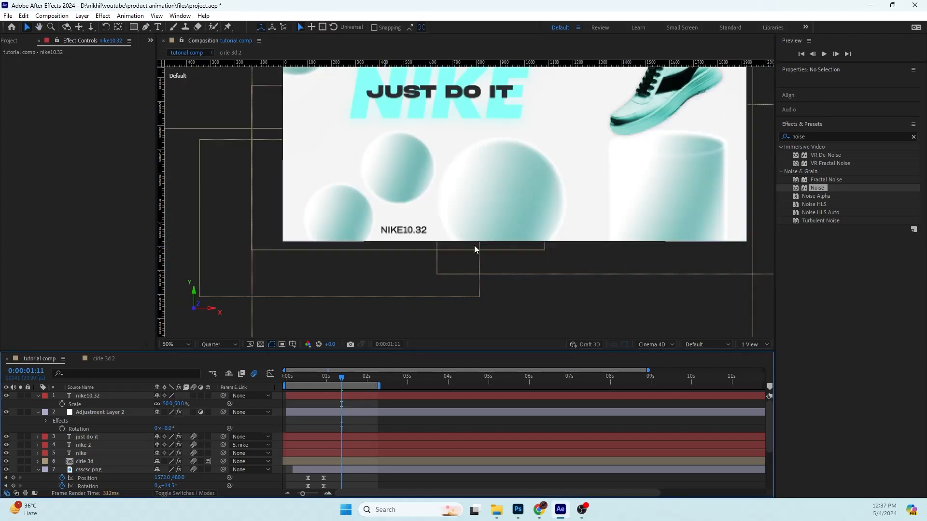
{"action": "scroll", "coordinate": [475, 249], "scroll_direction": "down", "scroll_amount": 2}
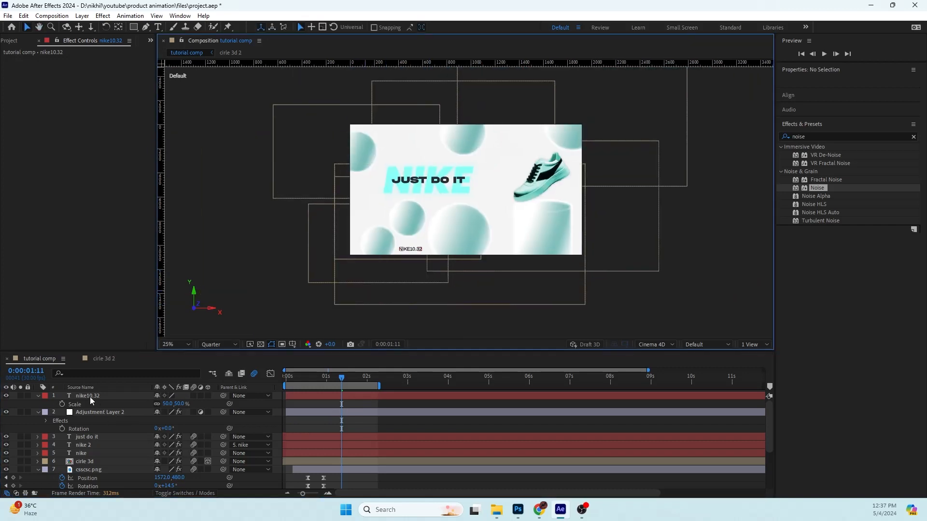
Duplicate the nike10.32 text layer and change the copy's text to "shoe"
{"action": "left_click", "coordinate": [91, 397]}
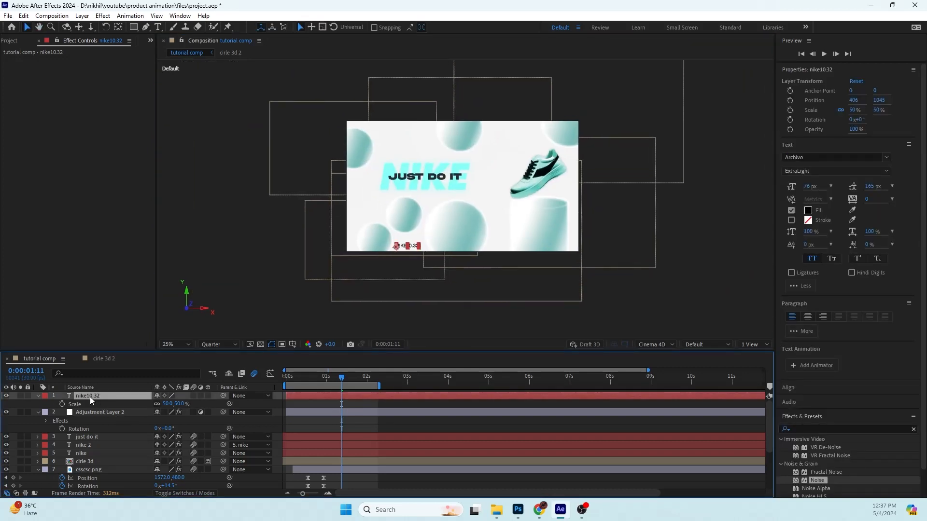
{"action": "key", "text": "ctrl+d"}
{"action": "key", "text": "ctrl+t"}
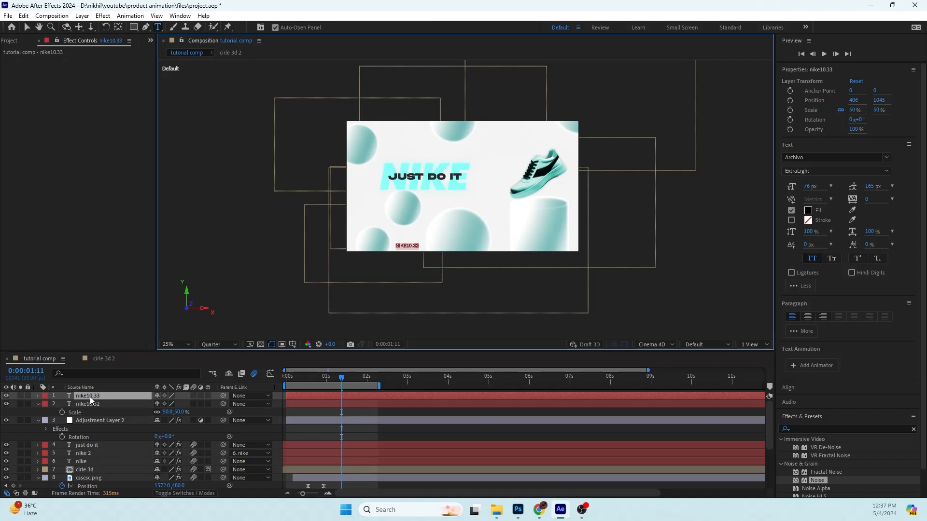
{"action": "type", "text": "shoe"}
{"action": "key", "text": "Return"}
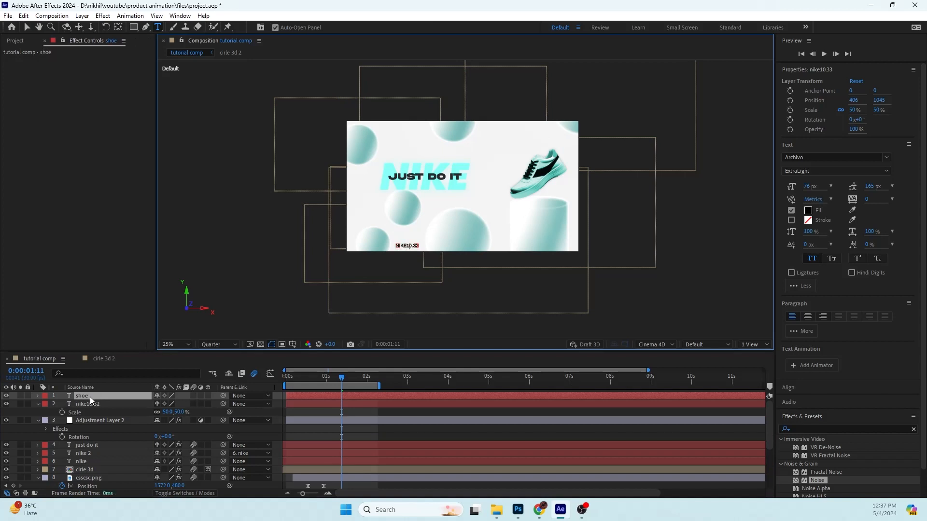
Move the shoe text to about 1268, 49, near the frame's upper edge above the sneaker
{"action": "scroll", "coordinate": [362, 277], "scroll_direction": "up", "scroll_amount": 2}
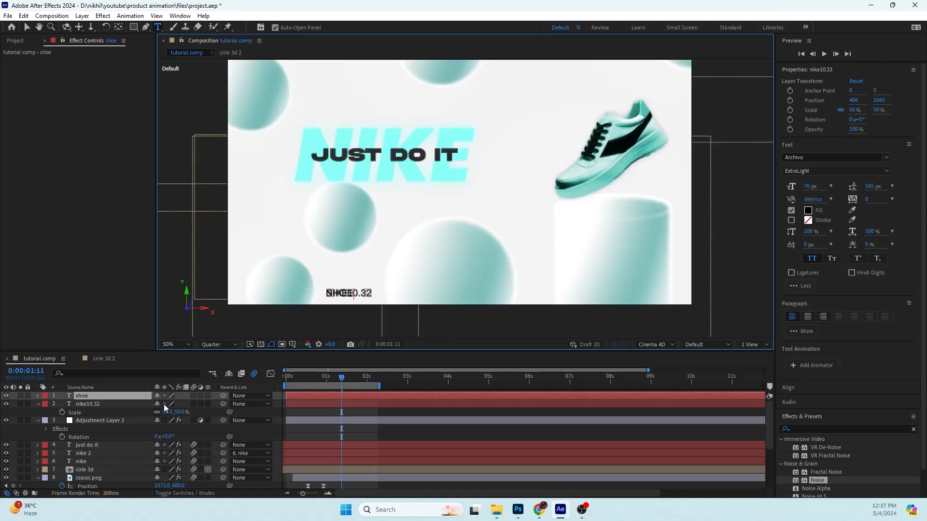
{"action": "key", "text": "v"}
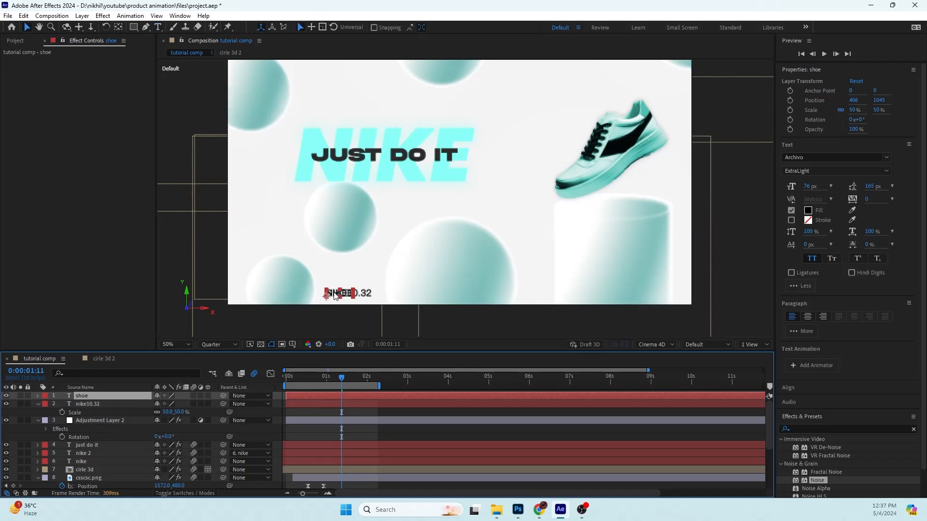
{"action": "left_click_drag", "start_coordinate": [335, 296], "coordinate": [418, 161]}
{"action": "key", "text": "v"}
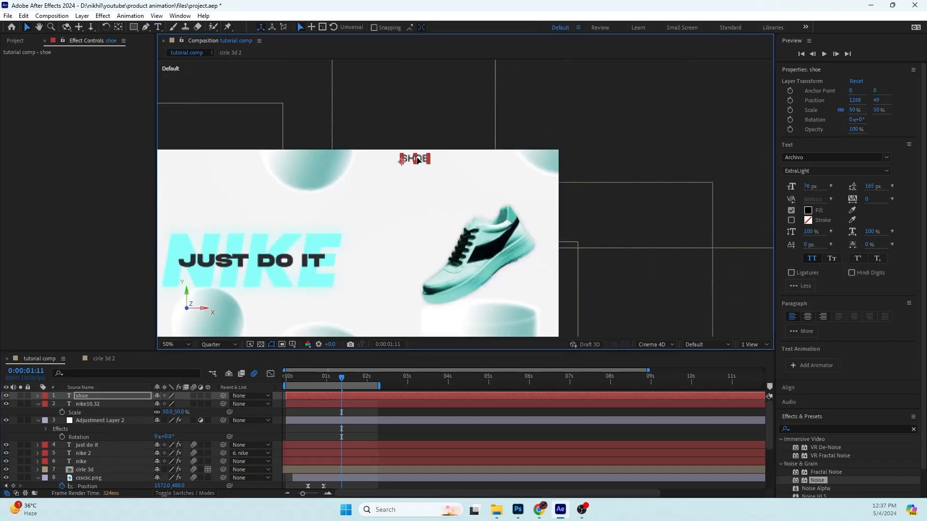
{"action": "left_click", "coordinate": [418, 430]}
{"action": "scroll", "coordinate": [546, 180], "scroll_direction": "down", "scroll_amount": 2}
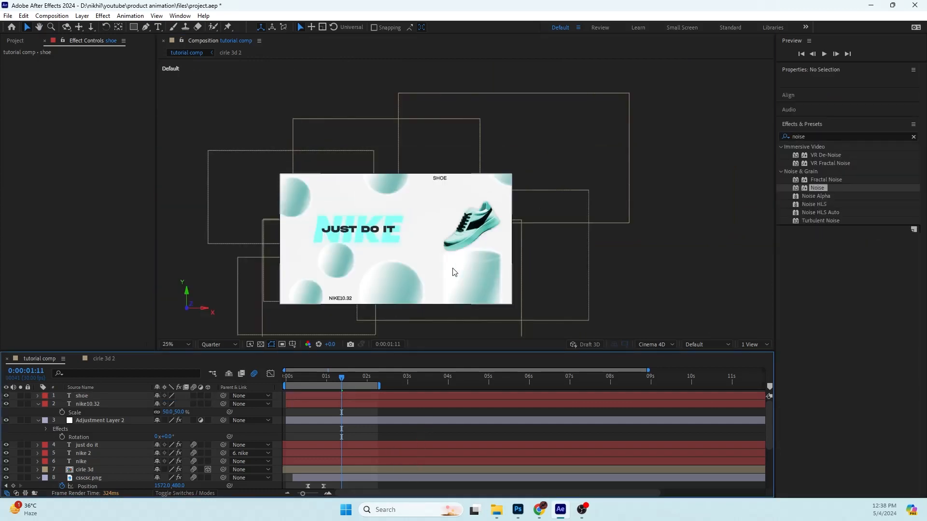
{"action": "left_click_drag", "start_coordinate": [455, 273], "coordinate": [464, 250]}
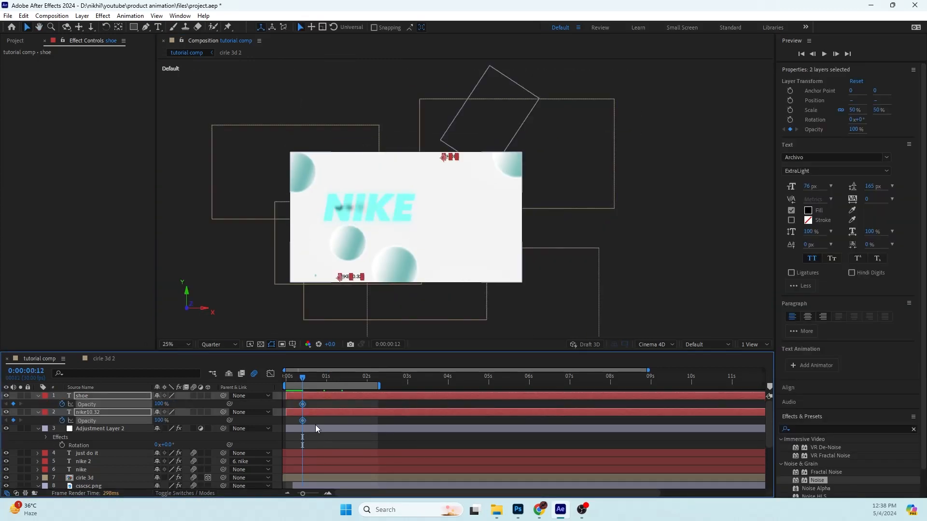
Fade the shoe and nike10.32 texts in from 0% opacity at 0:00:00:12 over a few frames, and delay the shoe layer by a few frames
{"action": "left_click_drag", "start_coordinate": [303, 404], "coordinate": [307, 405]}
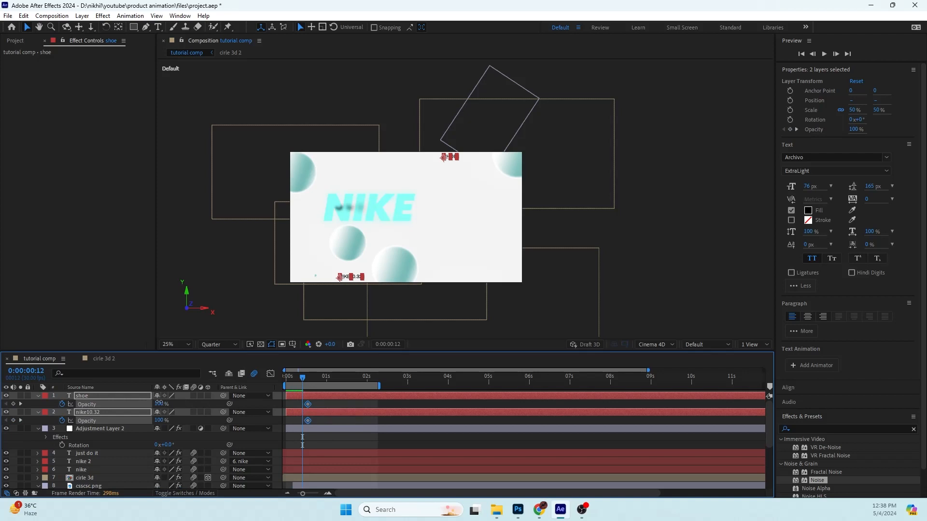
{"action": "left_click_drag", "start_coordinate": [159, 403], "coordinate": [104, 404]}
{"action": "left_click", "coordinate": [323, 406]}
{"action": "left_click_drag", "start_coordinate": [313, 395], "coordinate": [318, 394]}
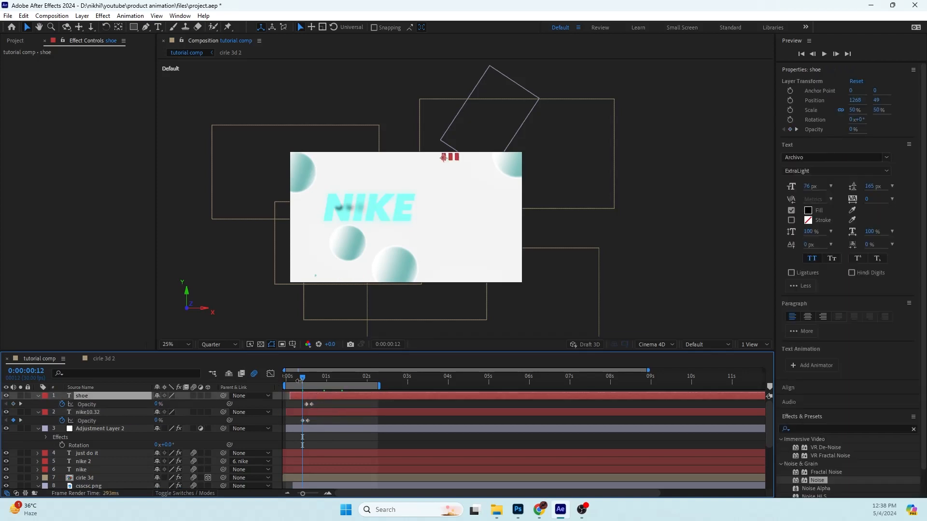
{"action": "key", "text": "space"}
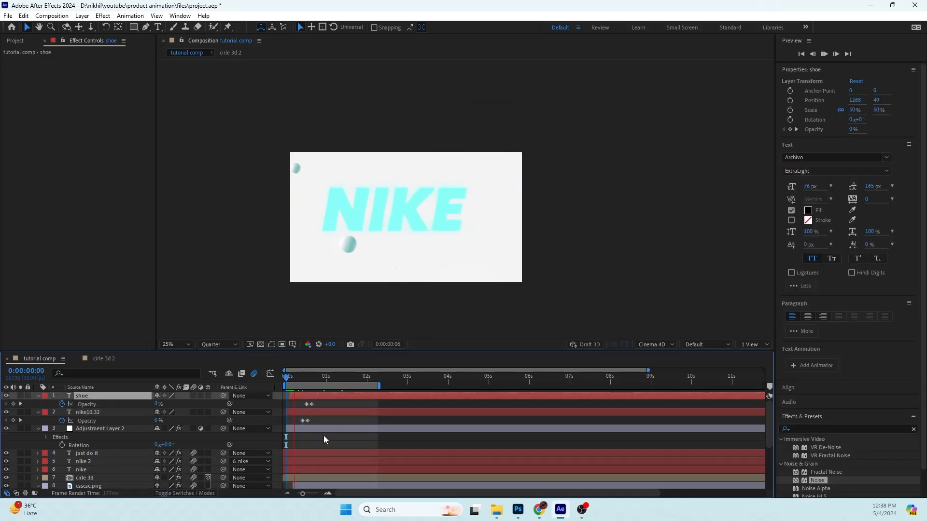